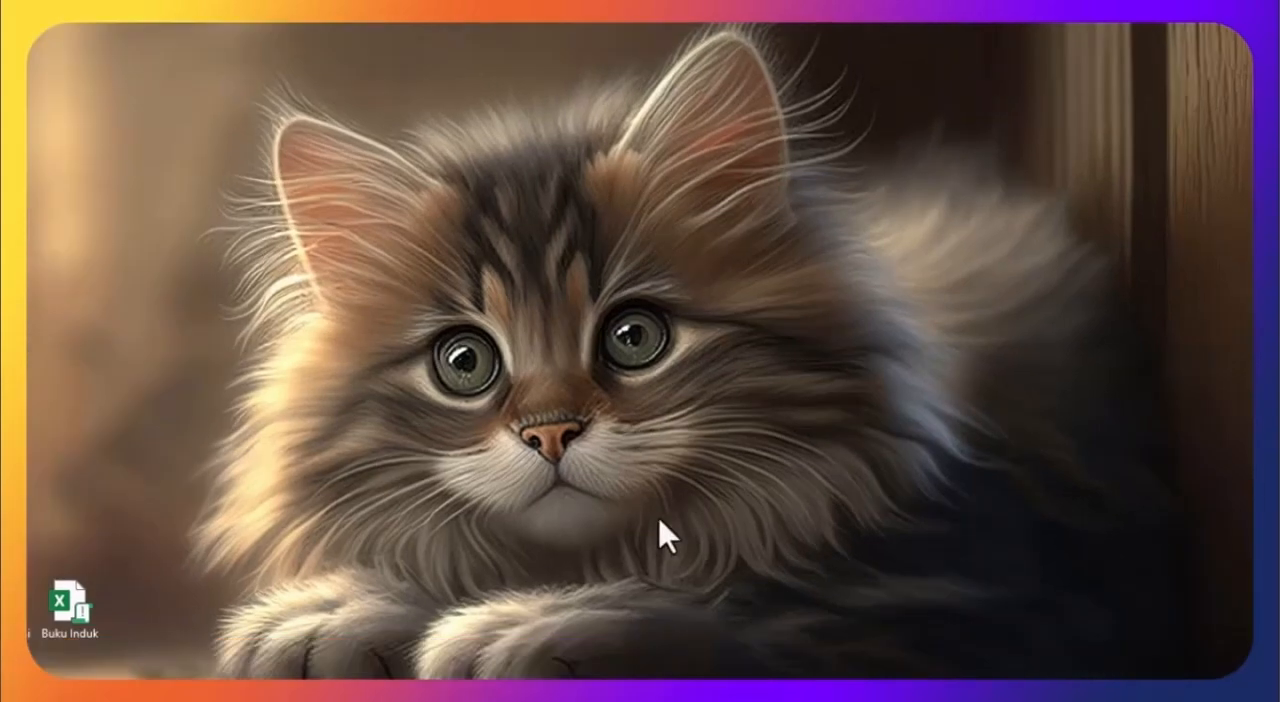
Step: Open the Buku Induk workbook from the desktop and log in to the application
double_click(90, 600)
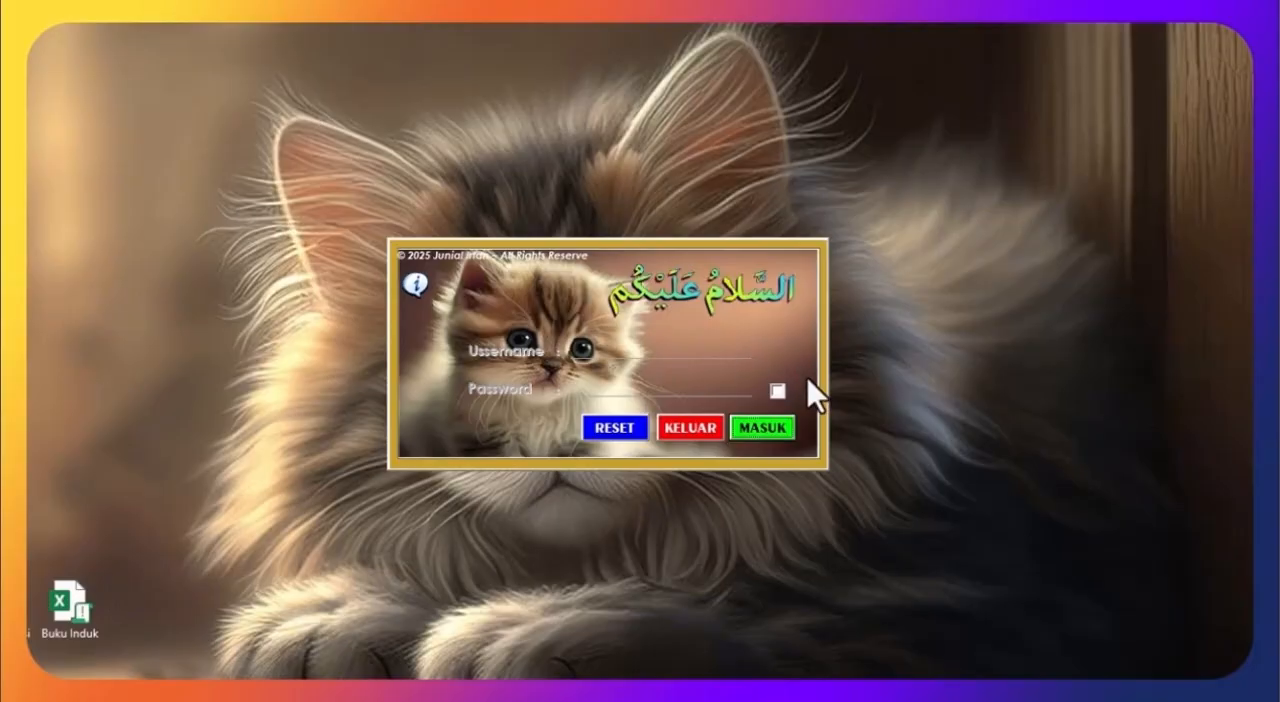
click(766, 430)
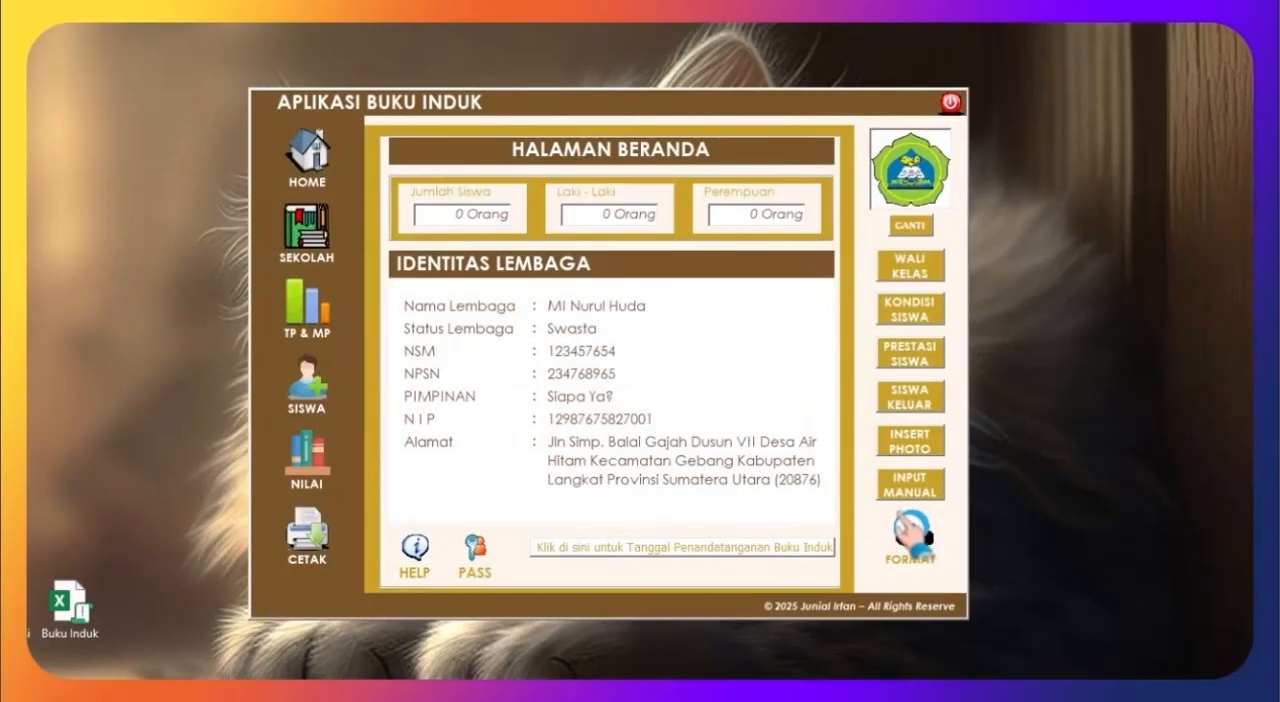
Step: Permanently erase all stored data with the global format function, accepting every confirmation
click(908, 528)
click(566, 393)
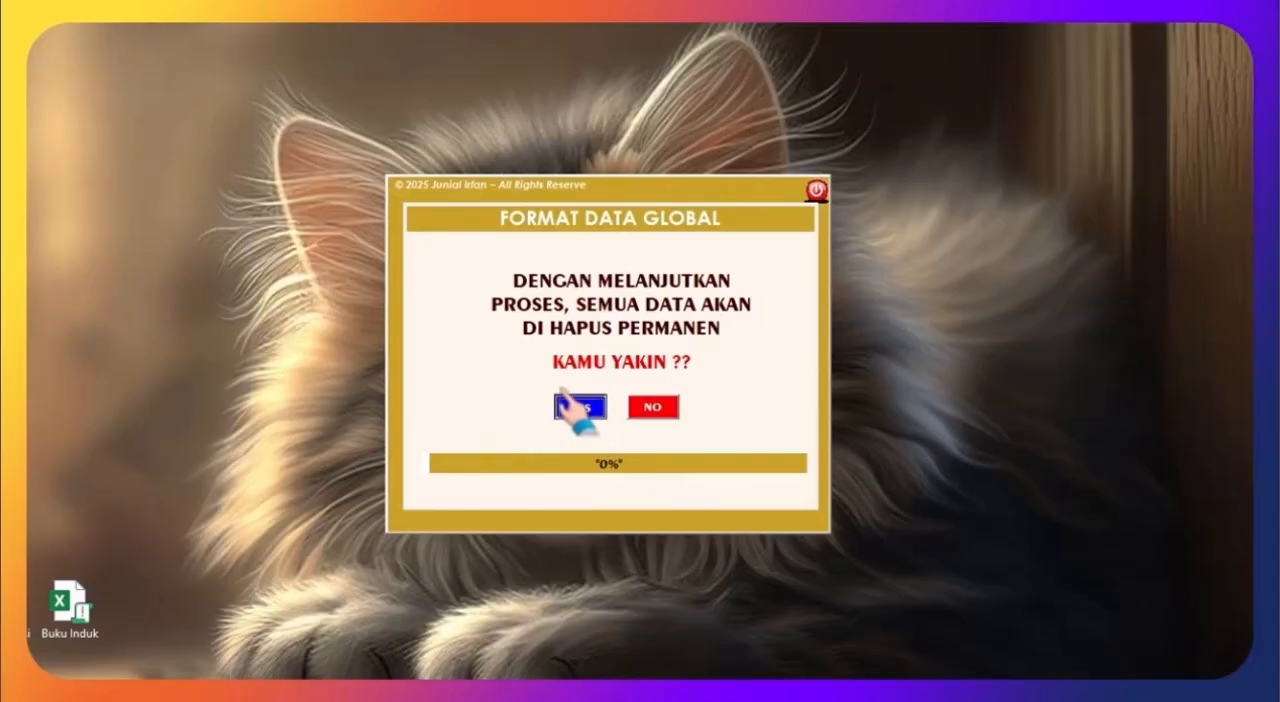
click(591, 432)
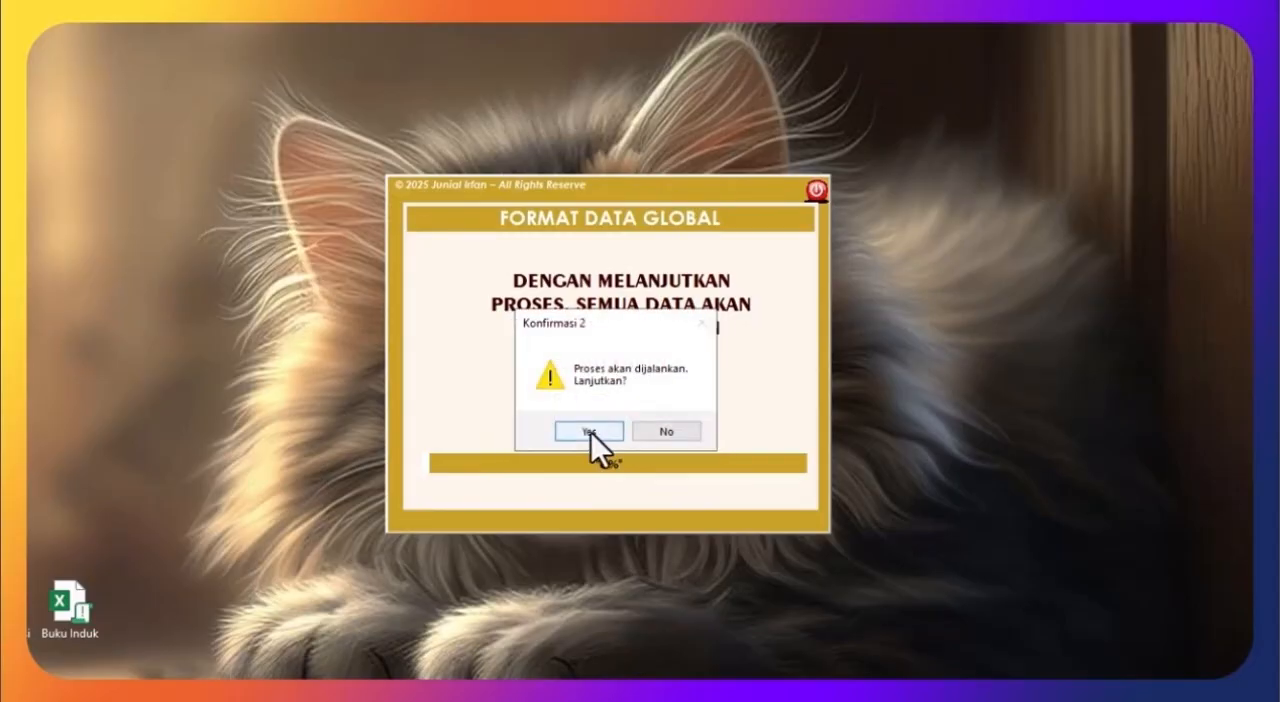
click(591, 432)
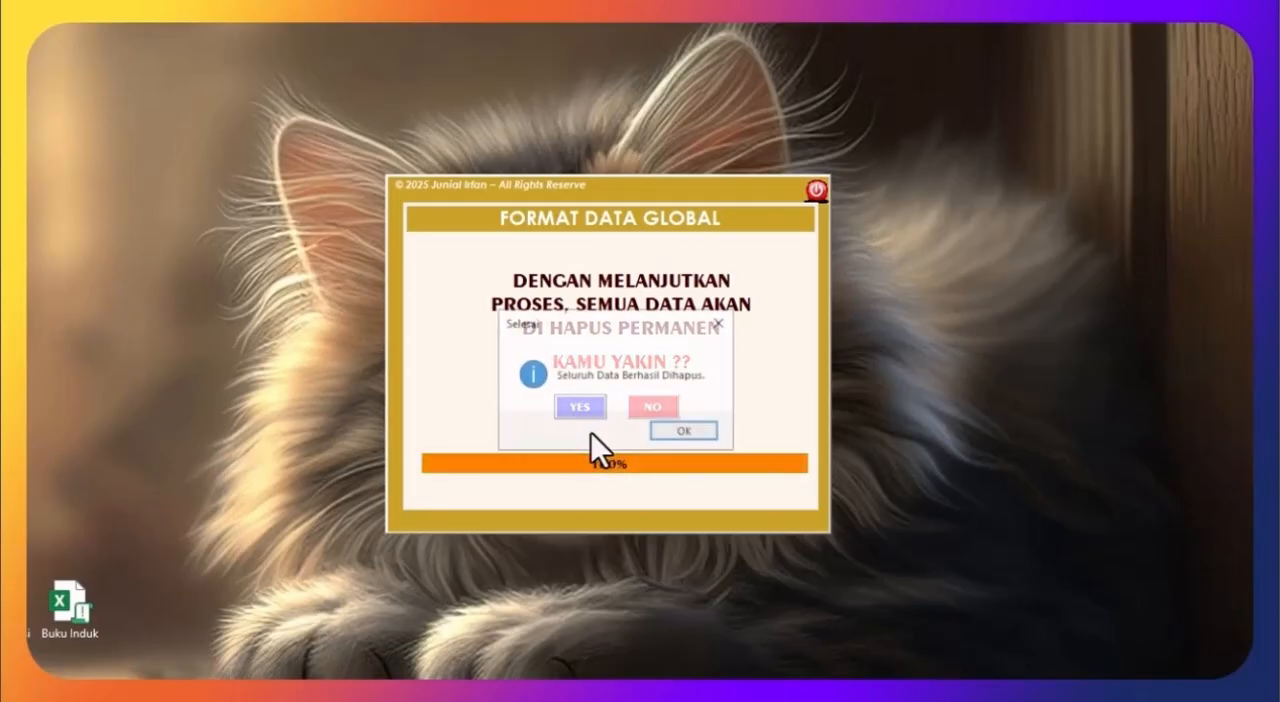
click(682, 433)
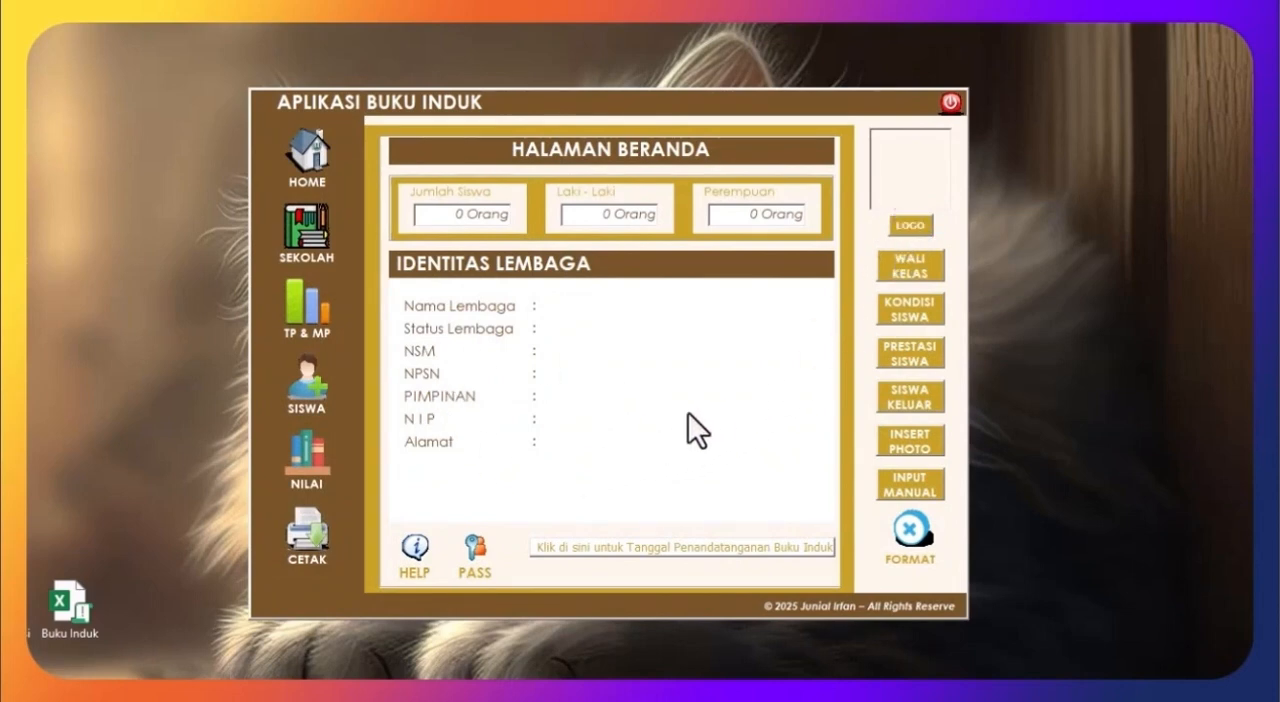
Step: Set the school logo to the Logo image from the Buku Induk folder on the Desktop
click(910, 226)
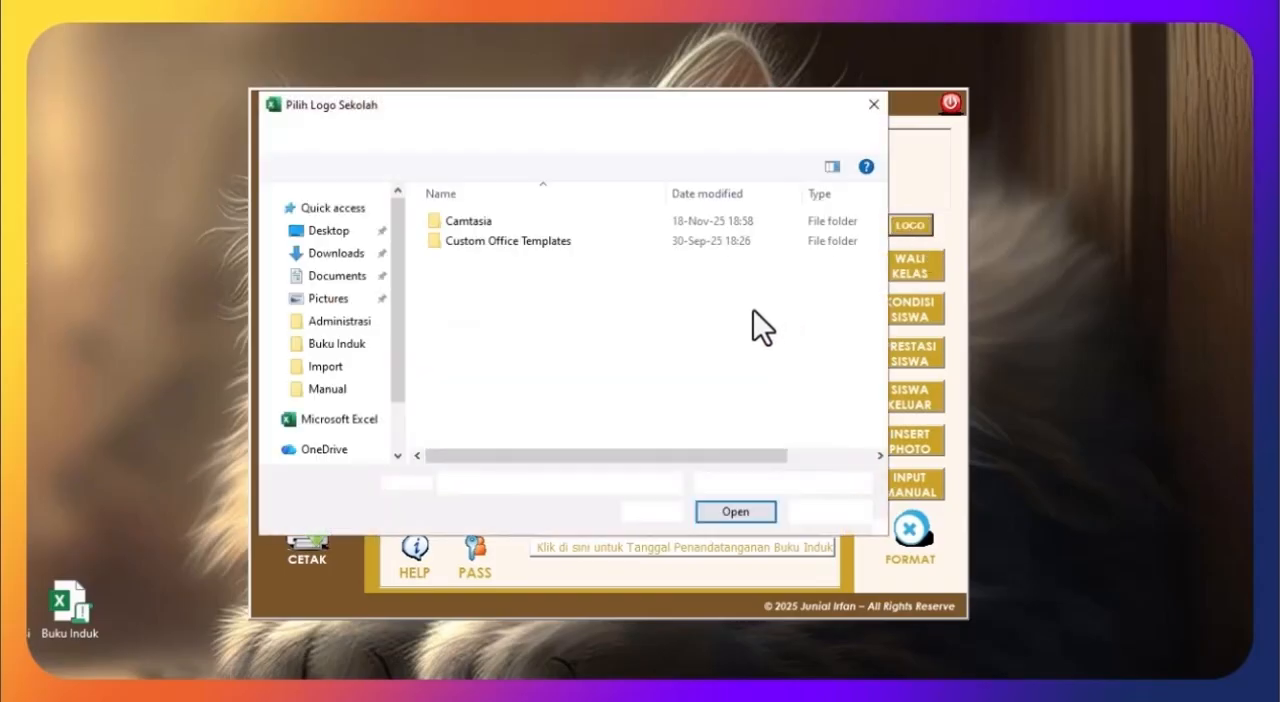
click(330, 276)
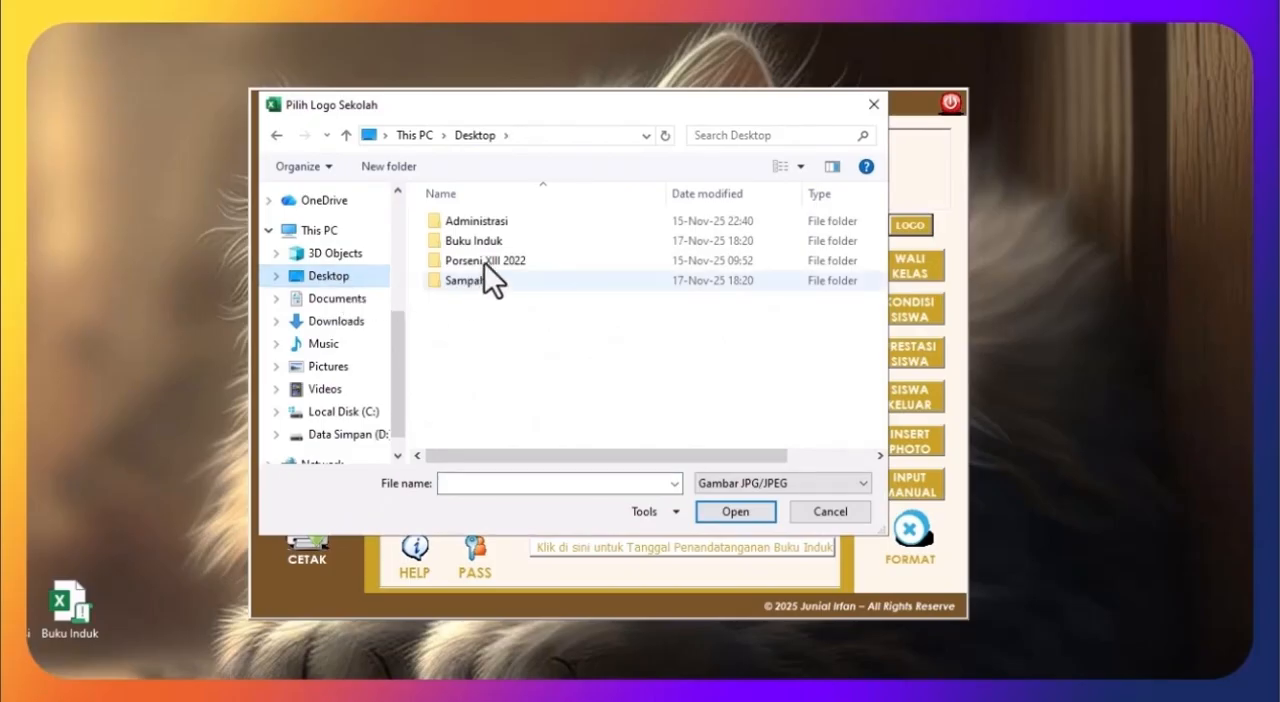
double_click(484, 241)
click(818, 254)
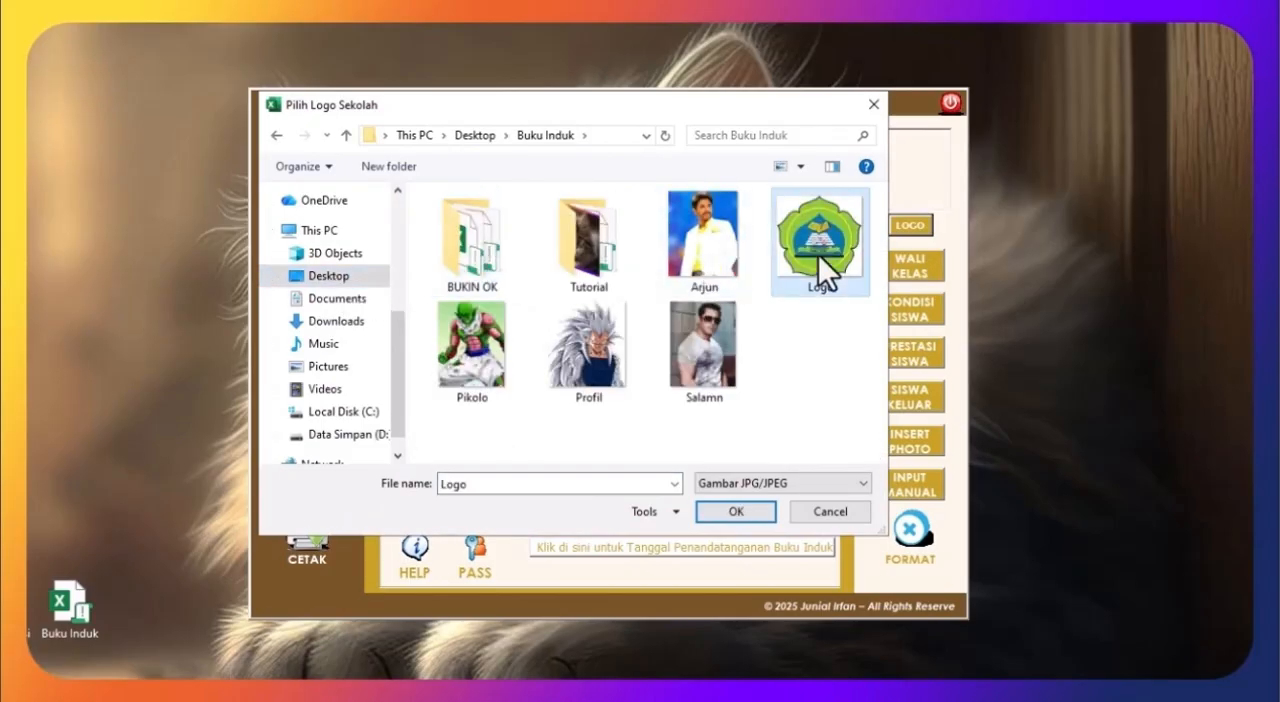
click(717, 505)
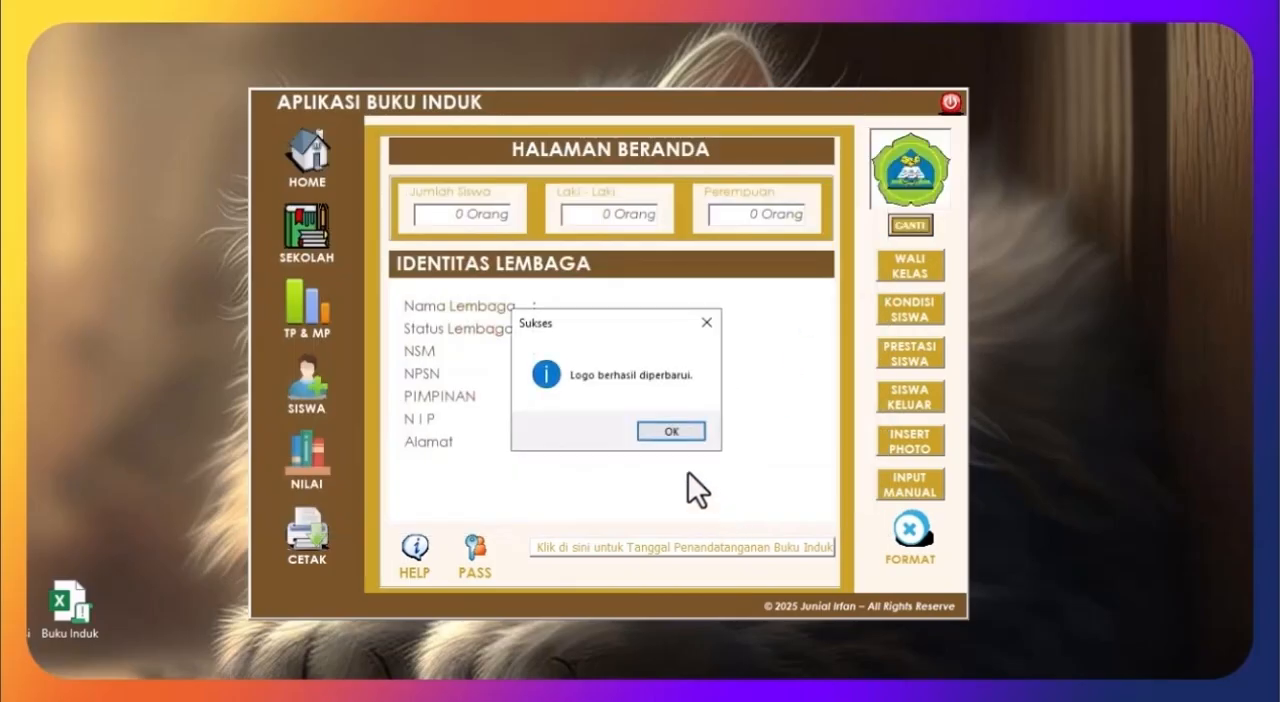
click(670, 432)
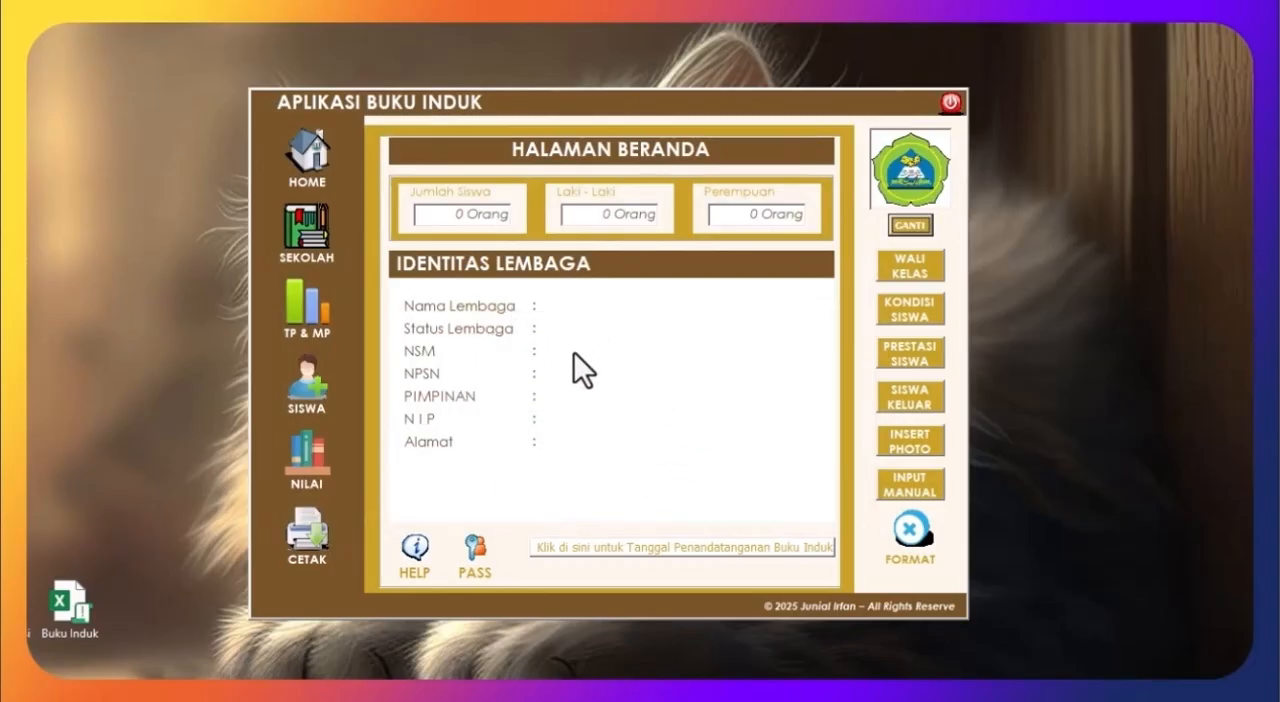
Step: Fill in the school identity for MIS Nurul Huda, a Swasta Madrasah Ibtidaiyah, including its vision, NSM, NPSN, and the leader's name and NIP
click(303, 228)
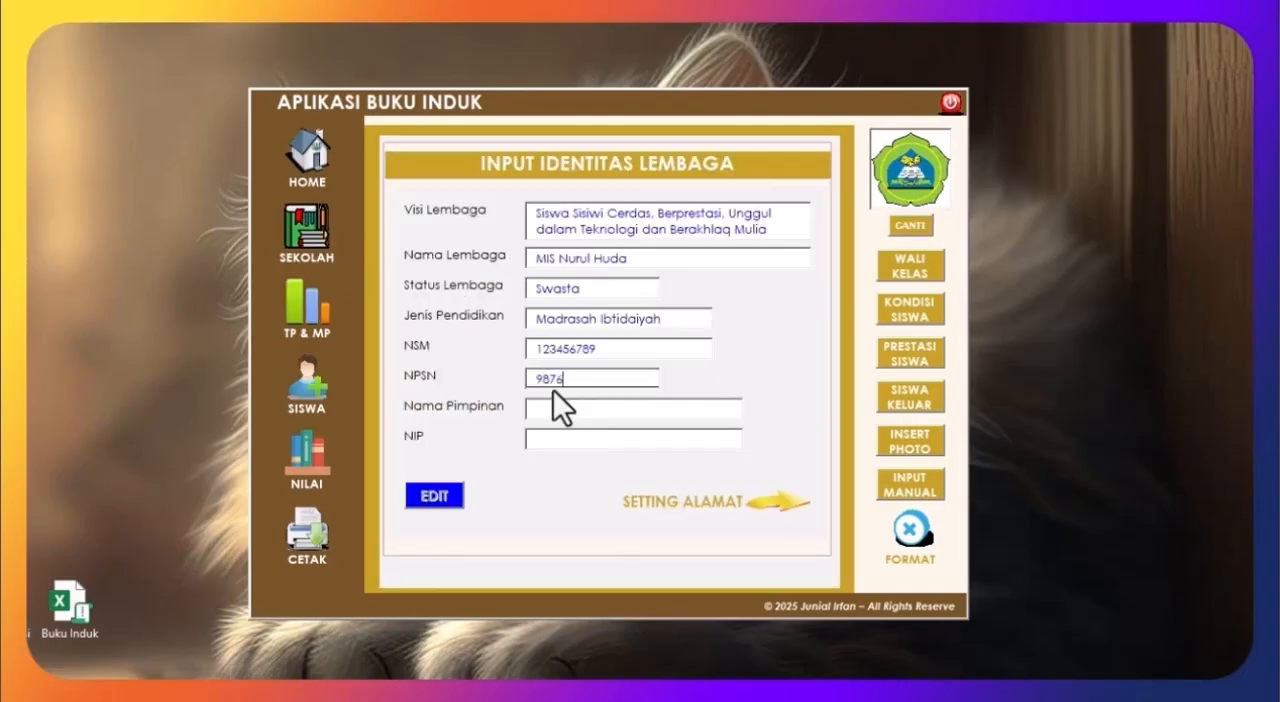
text(321)
click(581, 416)
text(Siapa)
key(BackSpace)
click(636, 445)
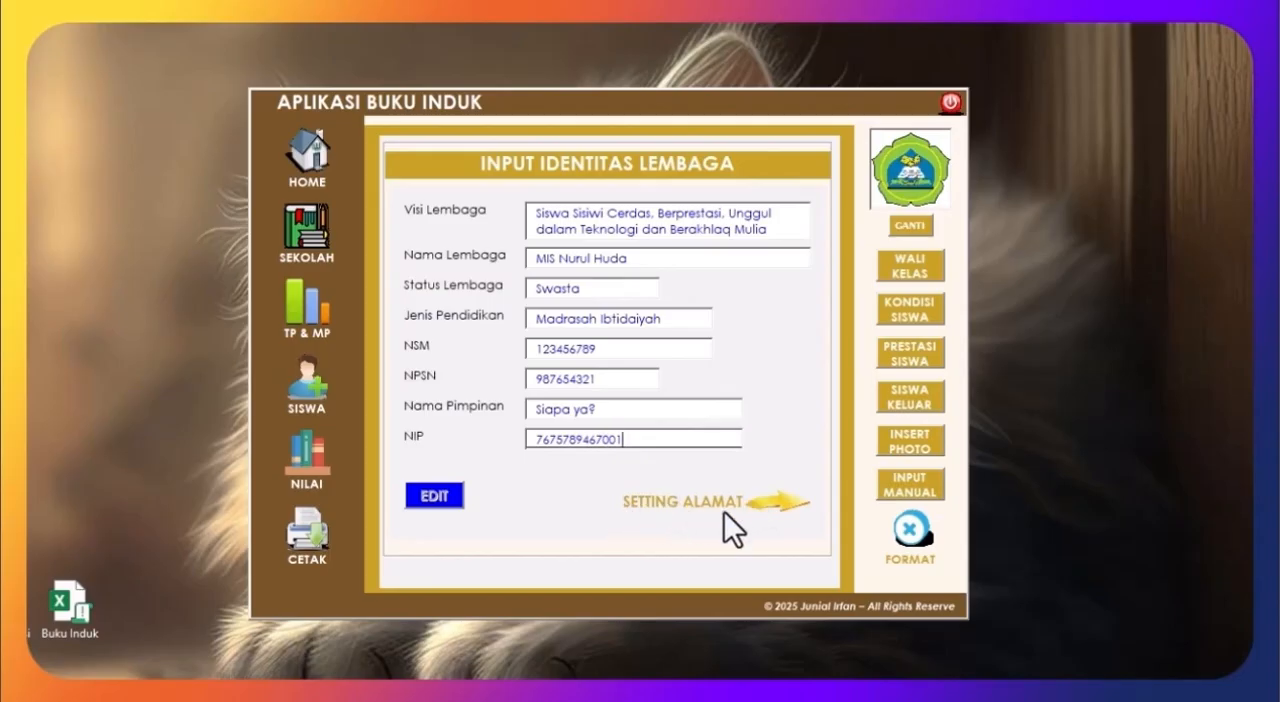
Step: On the address settings page, enter "Yayasan Pendidikan Islam Nurul Huda" as the foundation name for the letterhead
click(765, 511)
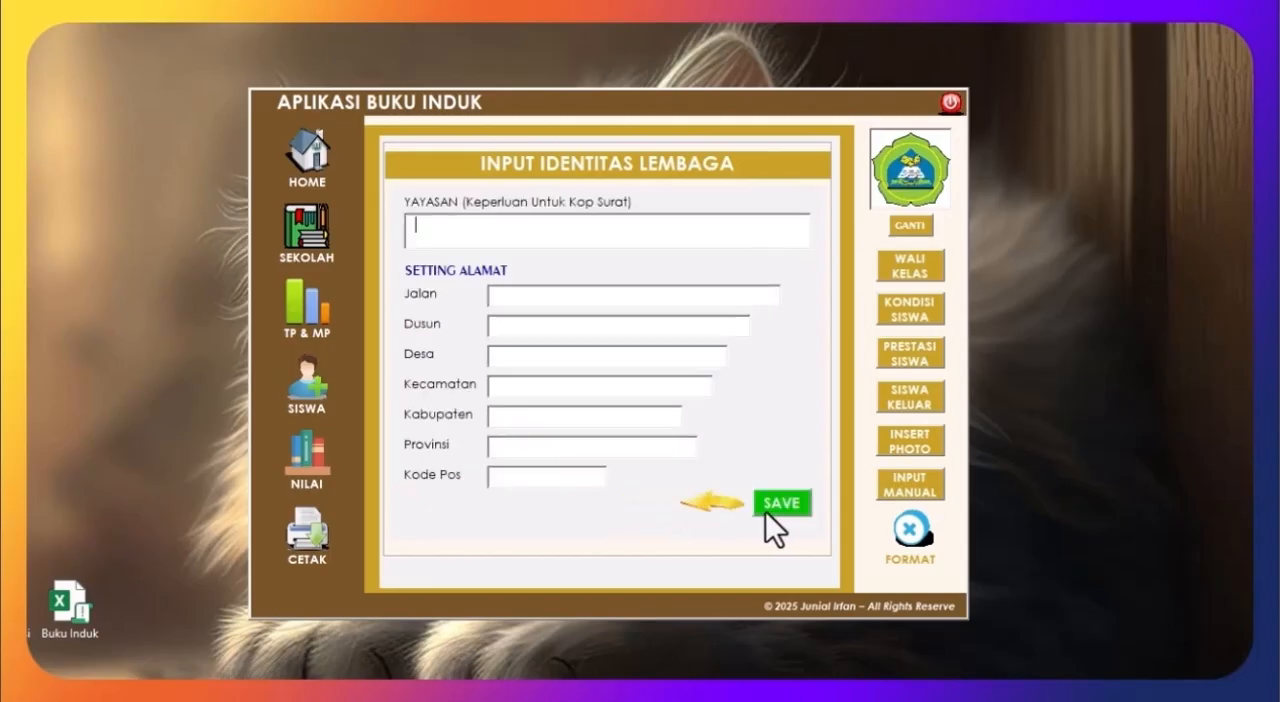
click(439, 232)
text(Yayasan Pendidikan)
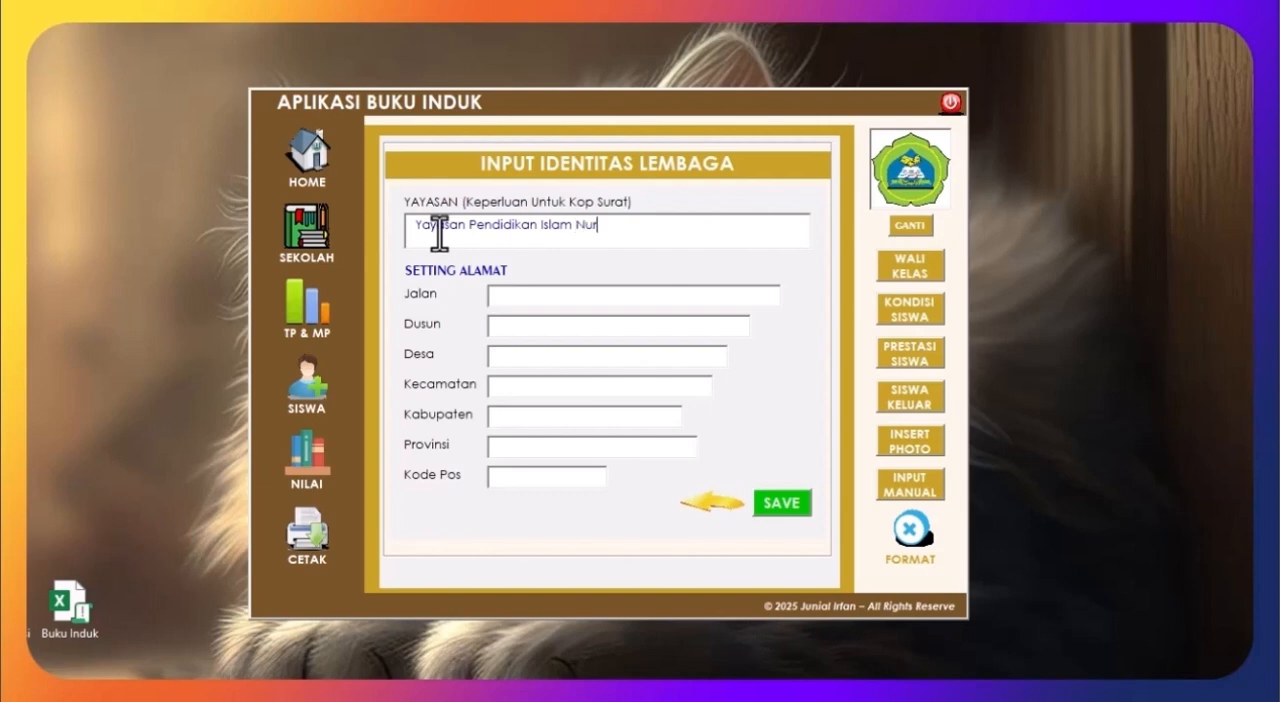
text(Islam Nurul Hud)
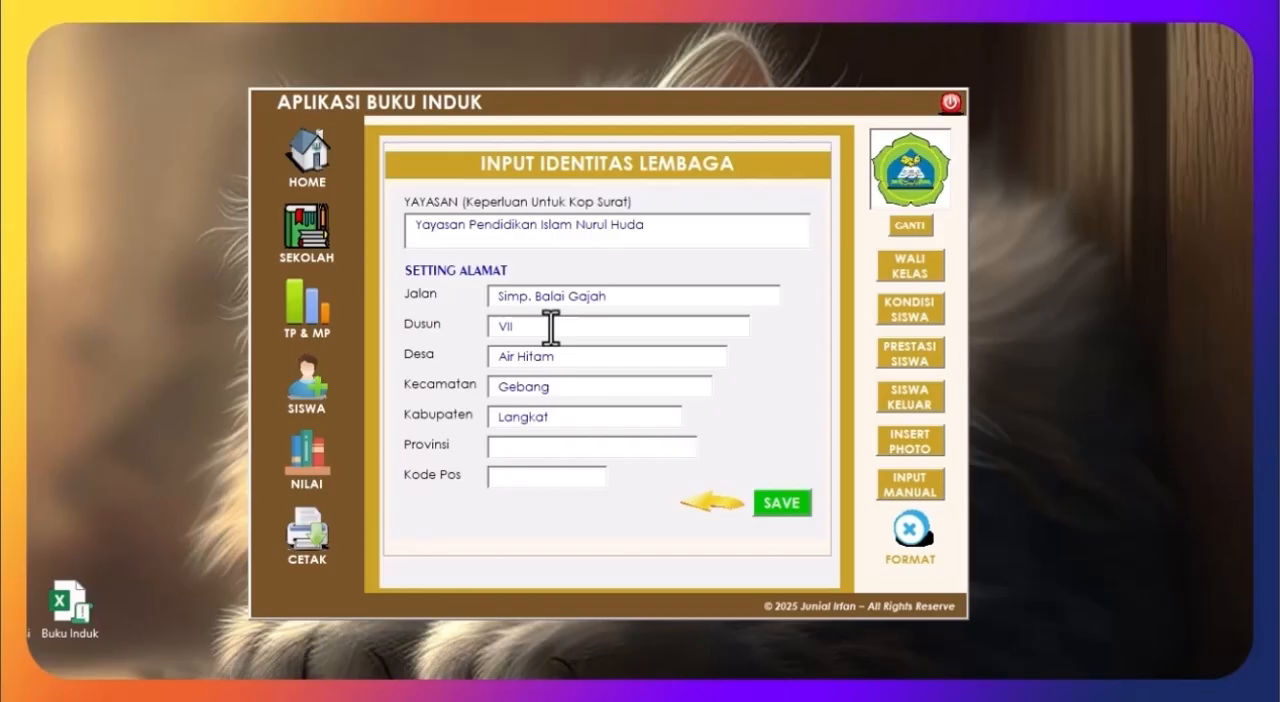
Step: Fill in the school's address: street, hamlet, village, district, regency, province and postal code
text(Sumatera Utara)
key(Tab)
text(20)
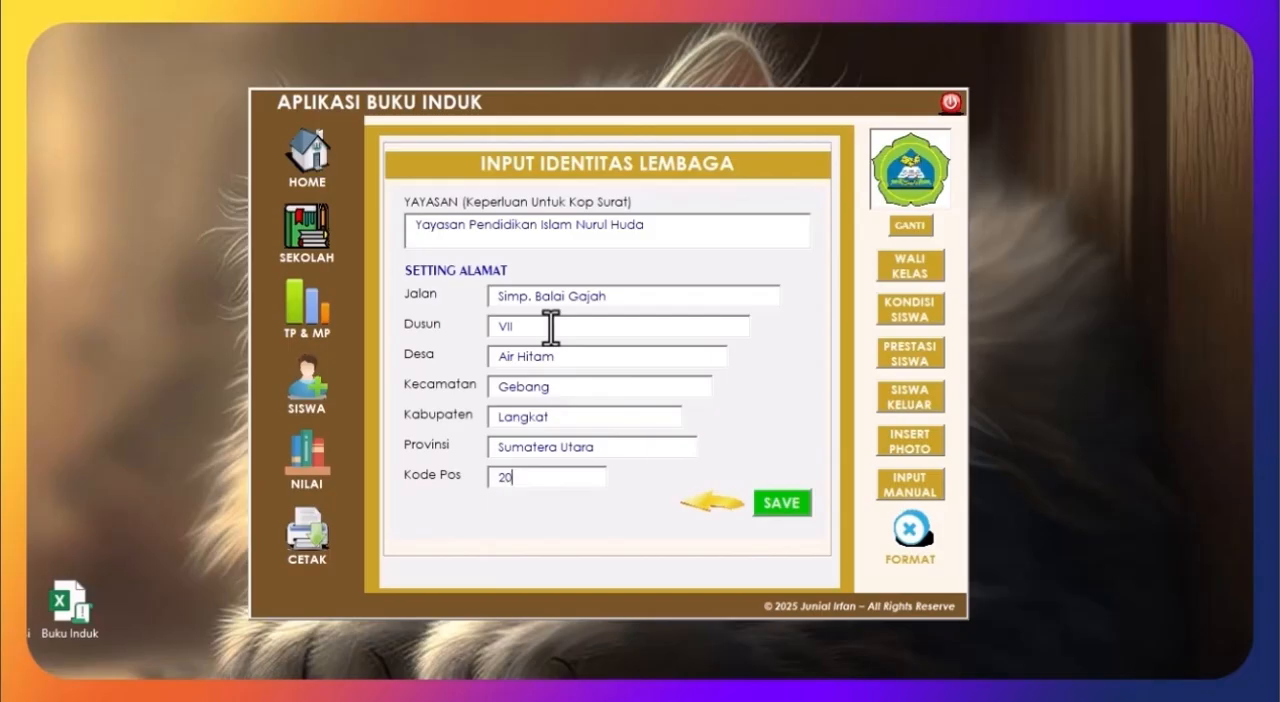
text(879)
Step: Recheck both pages of the school identity form and save the entered data
click(702, 508)
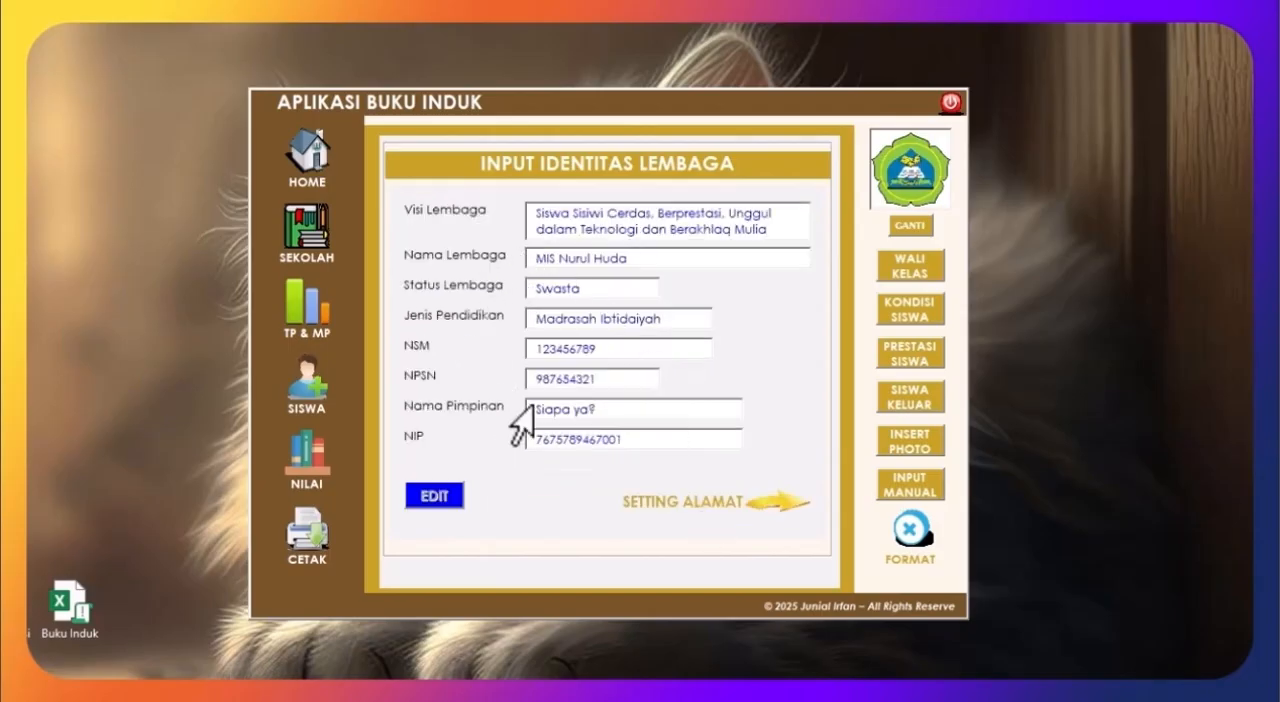
click(766, 503)
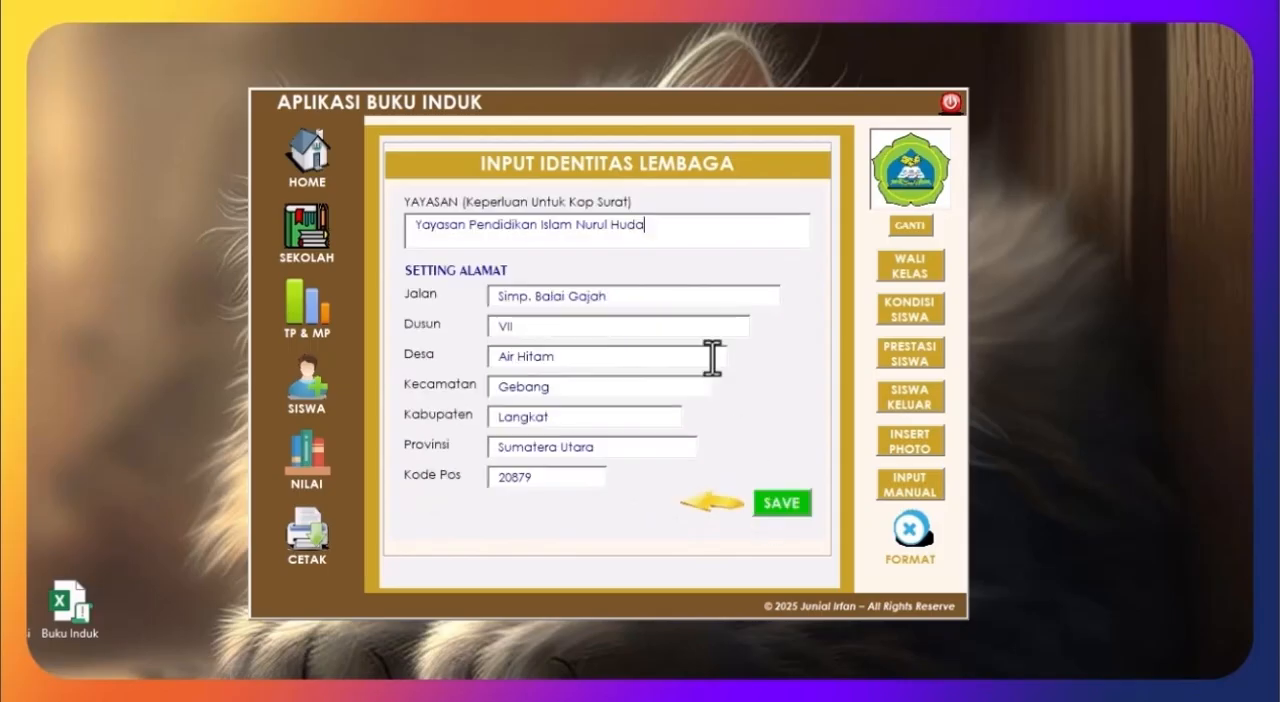
click(784, 505)
click(676, 430)
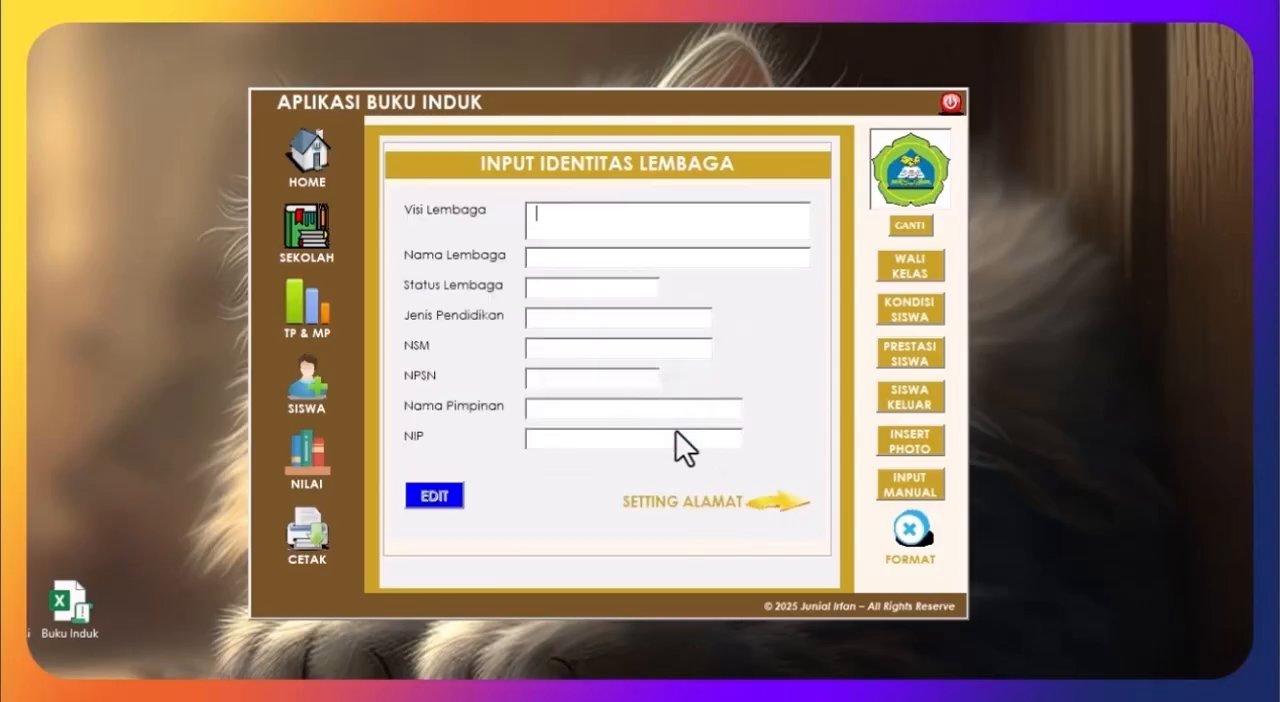
Step: Reload the saved school identity for editing, check both form pages and return to the home page
click(298, 186)
click(431, 501)
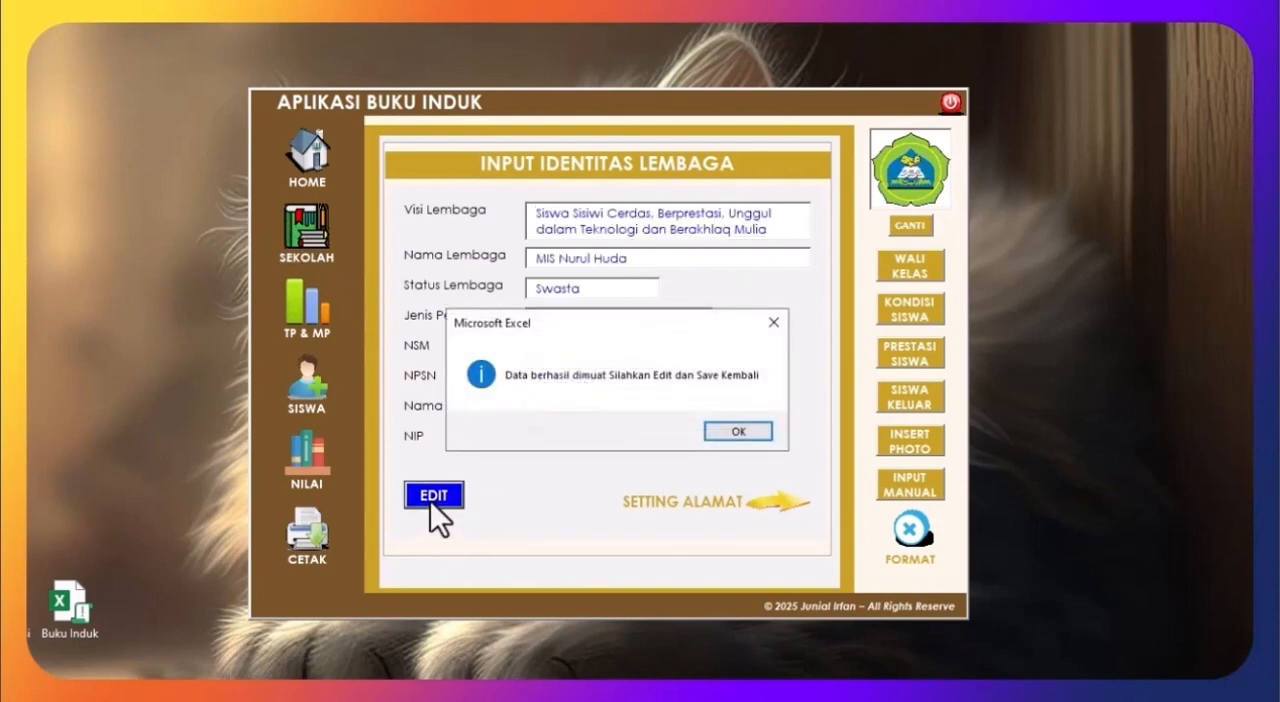
click(733, 432)
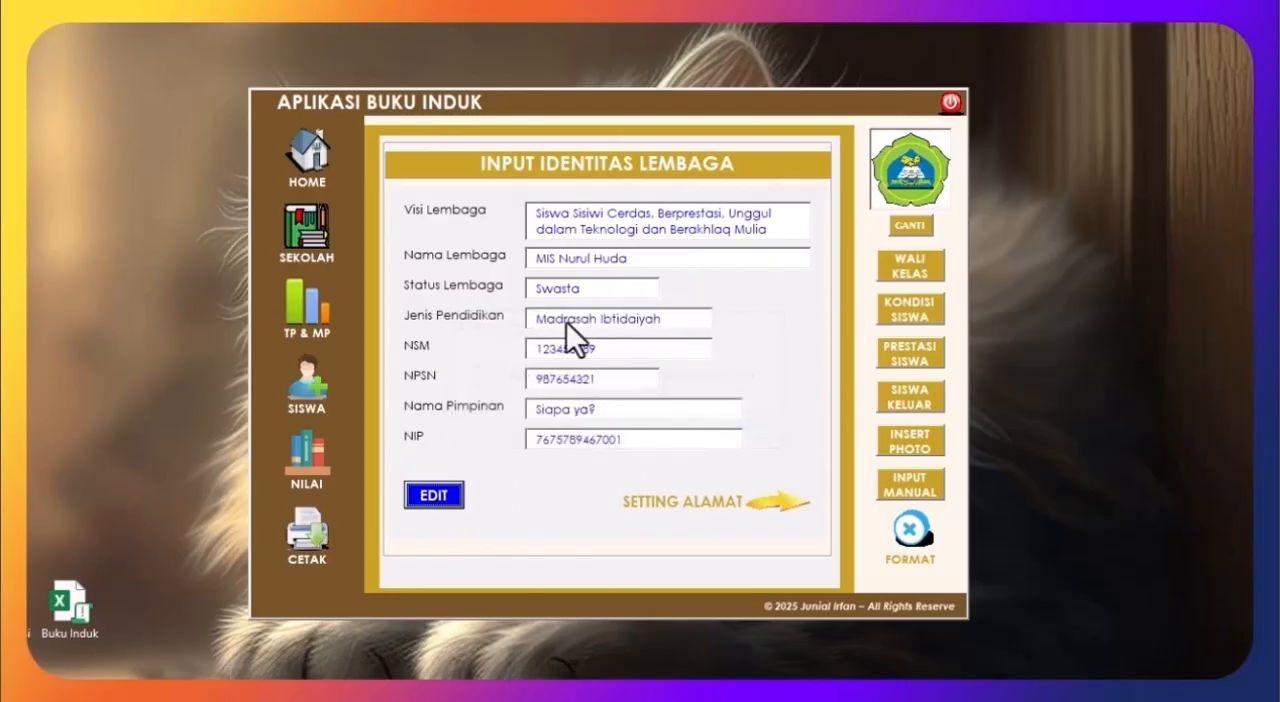
click(775, 496)
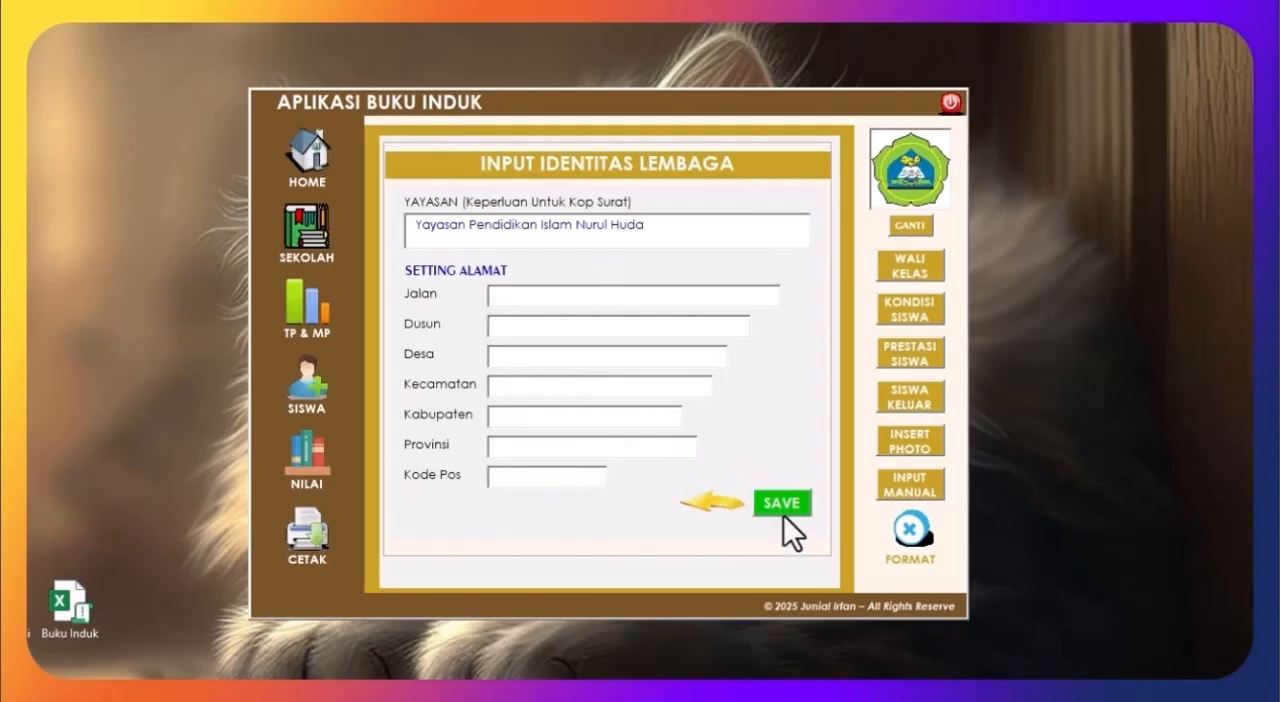
click(727, 510)
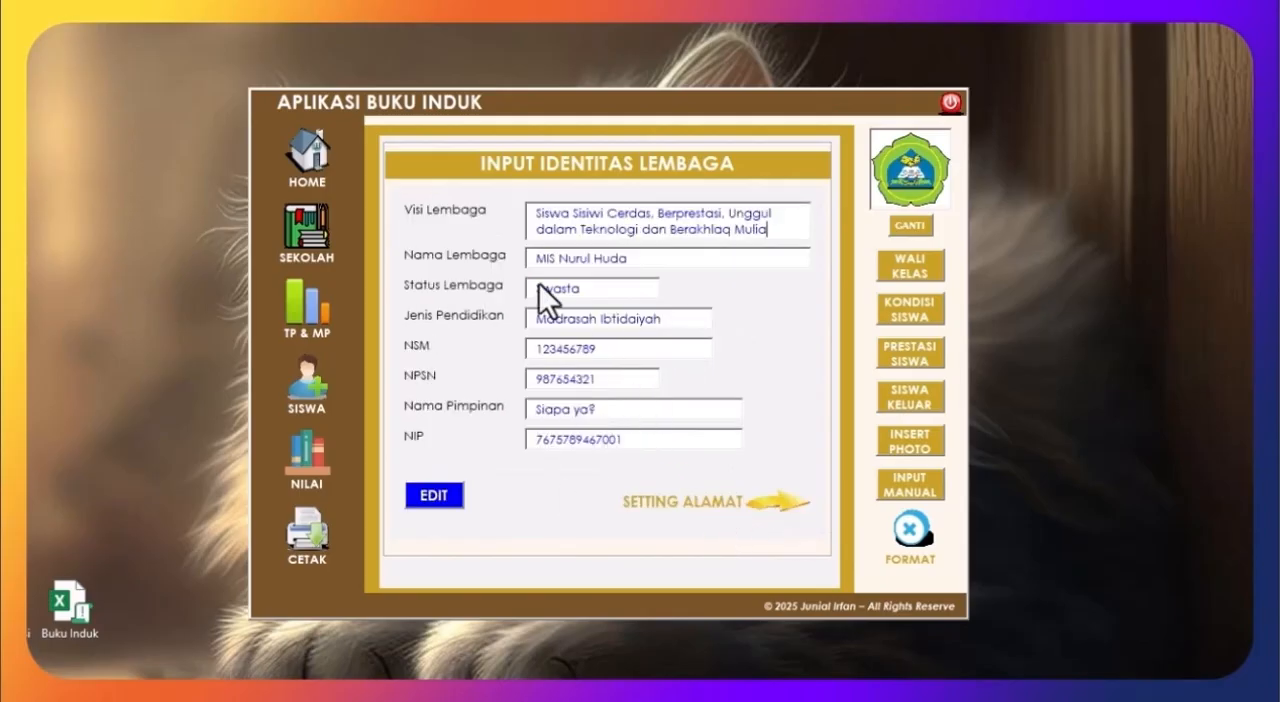
click(313, 161)
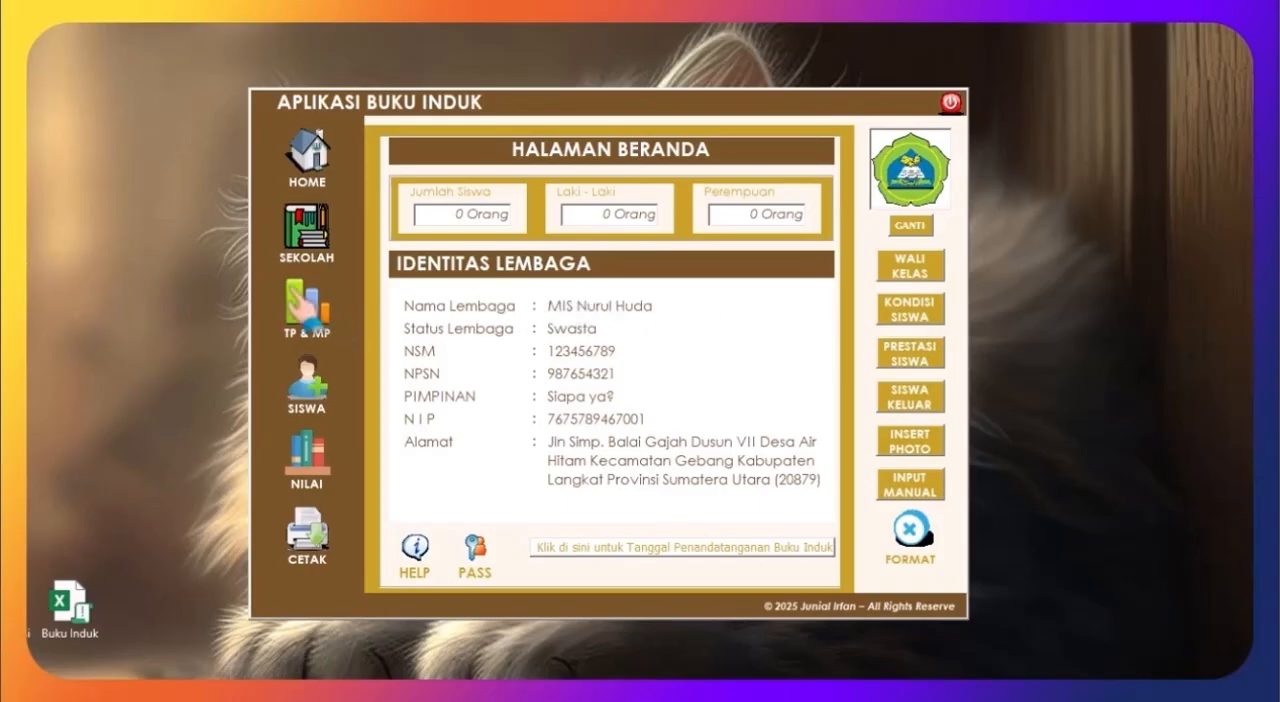
Step: Open the school year and subject settings and set the Kelas I school year to 2018 - 2019
click(310, 318)
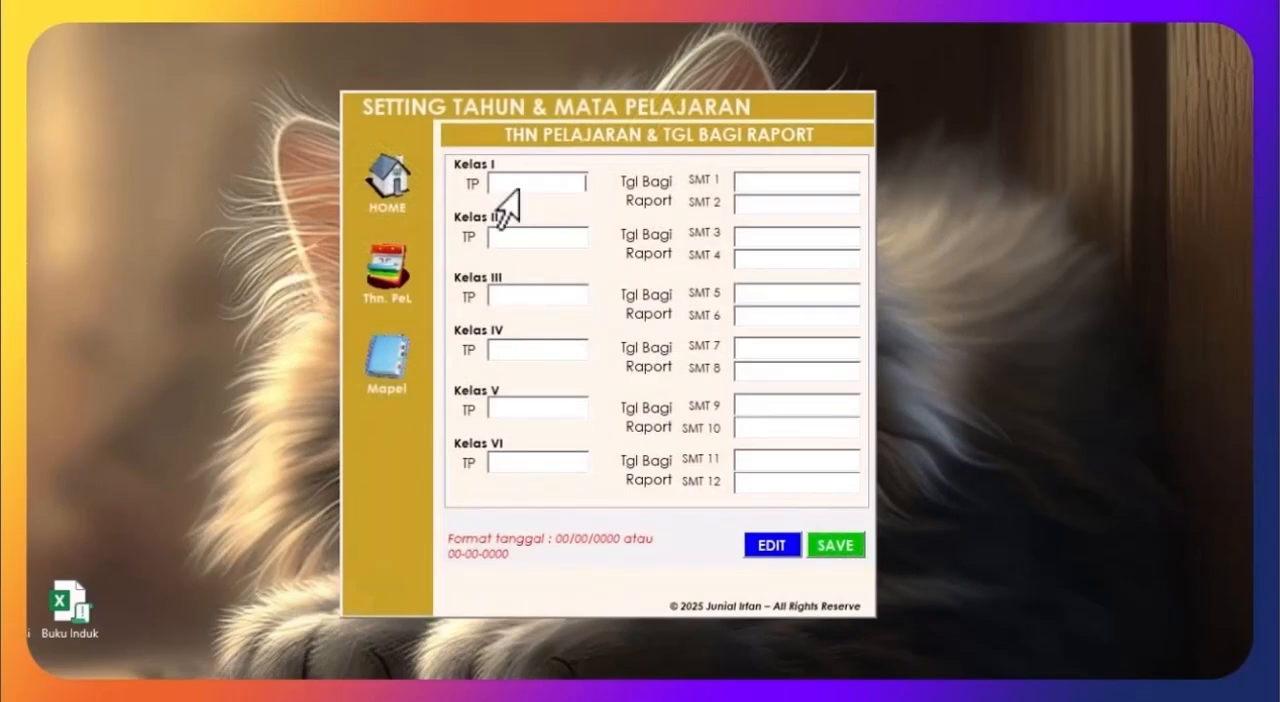
text(2018 - 2019)
Step: Set the Kelas II school year to 2019 - 2020
click(506, 244)
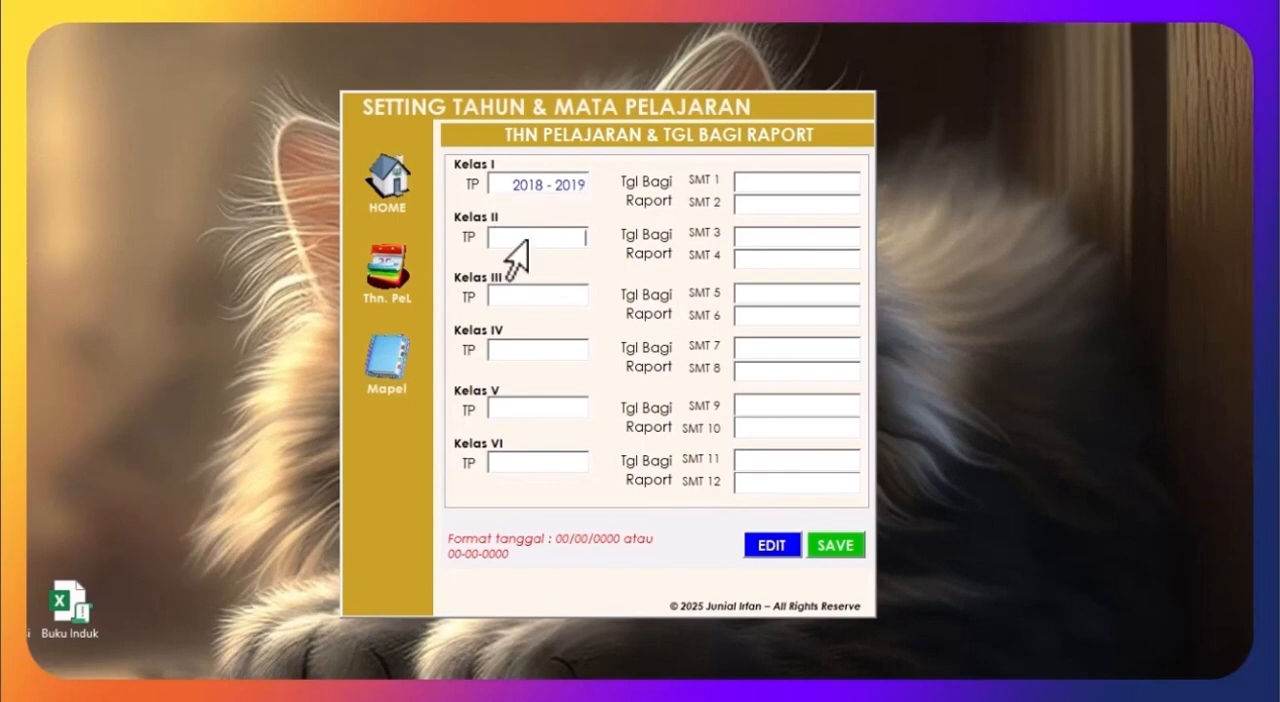
text(2020 -)
key(BackSpace)
key(BackSpace)
key(BackSpace)
key(BackSpace)
key(BackSpace)
text(19 - 2020)
Step: Complete the remaining school years, from 2020 - 2021 for Kelas III to 2023 - 2024 for Kelas VI
click(505, 462)
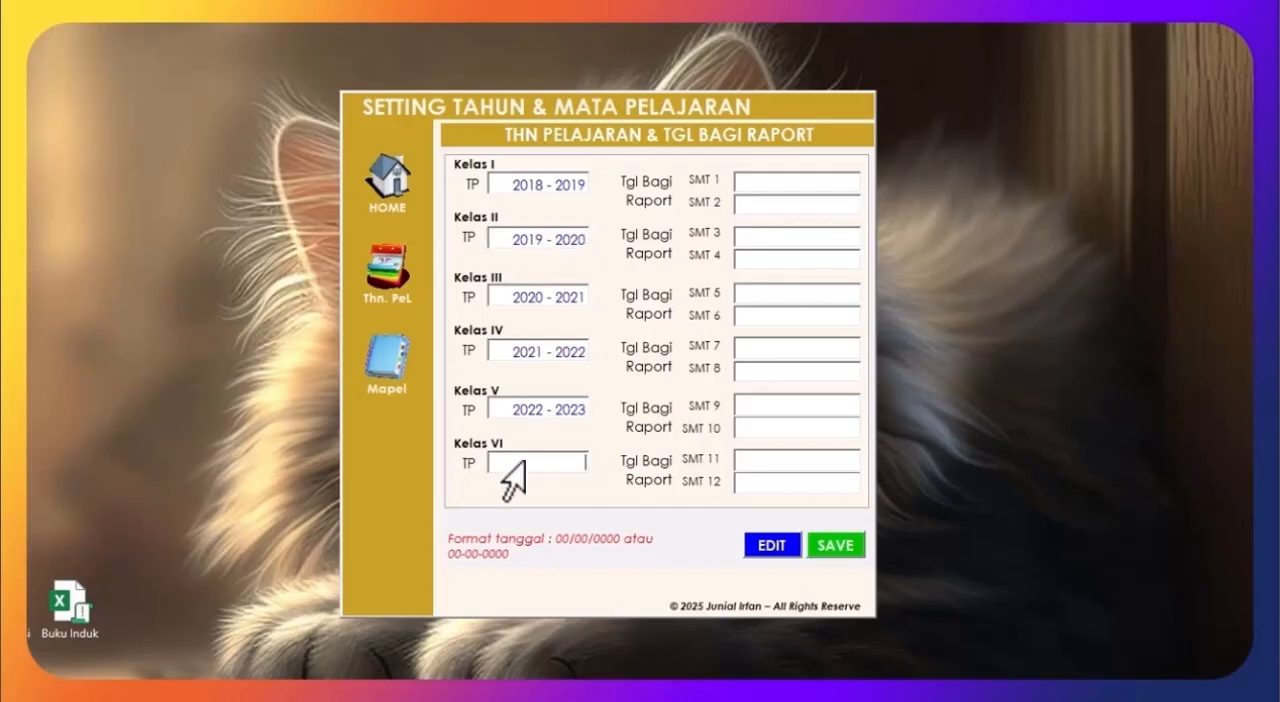
text(2023 - 2024)
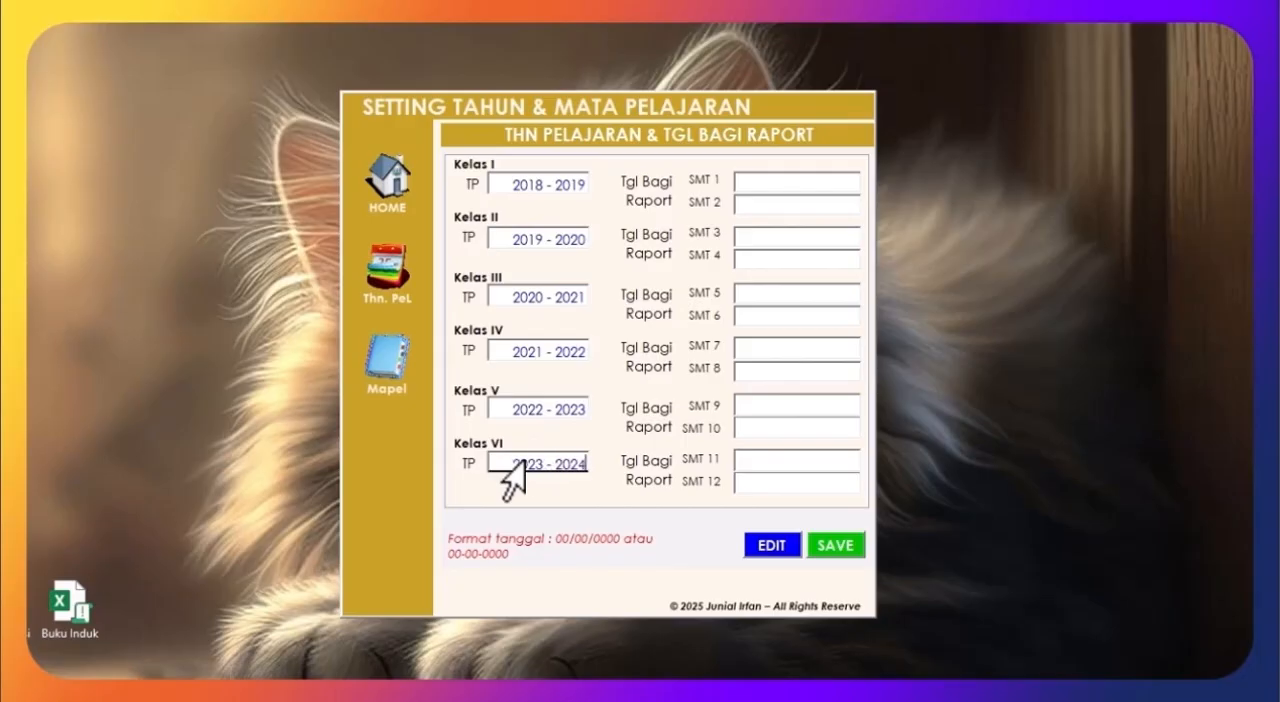
Step: Enter 15/12/2019 as the report card distribution date for SMT 1
click(736, 183)
text(15)
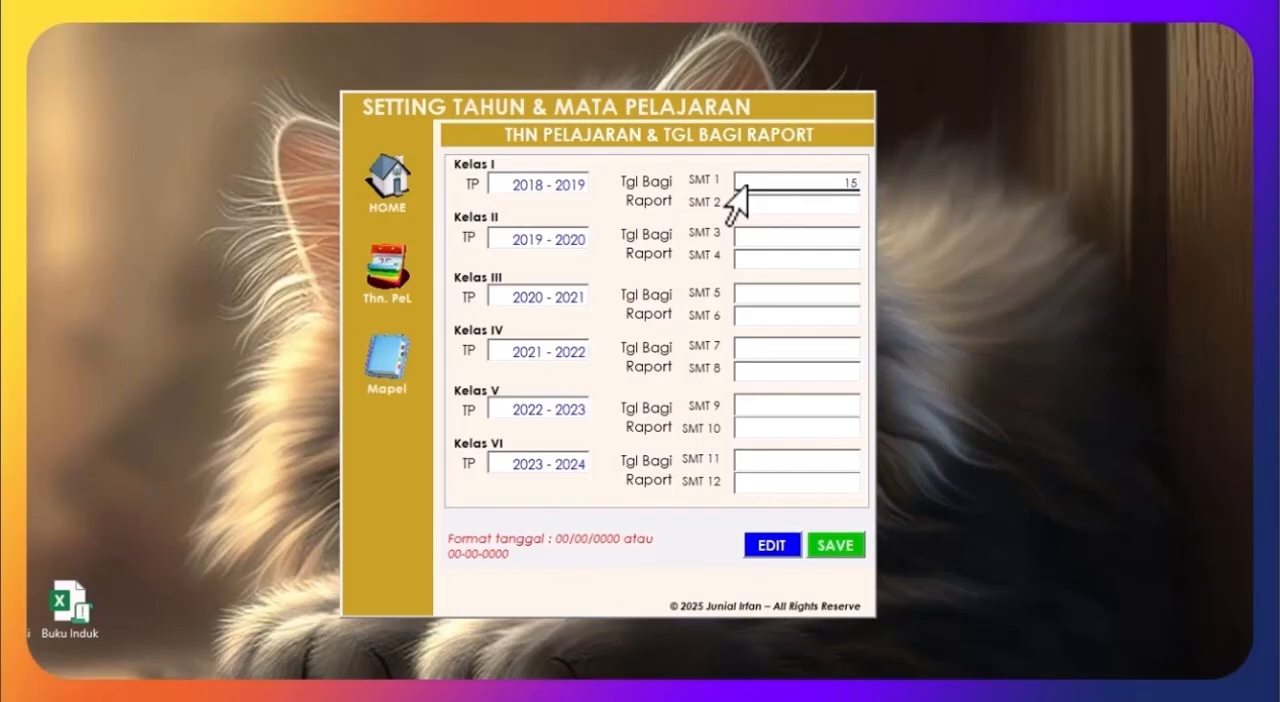
text(/12/2019)
key(ctrl+a)
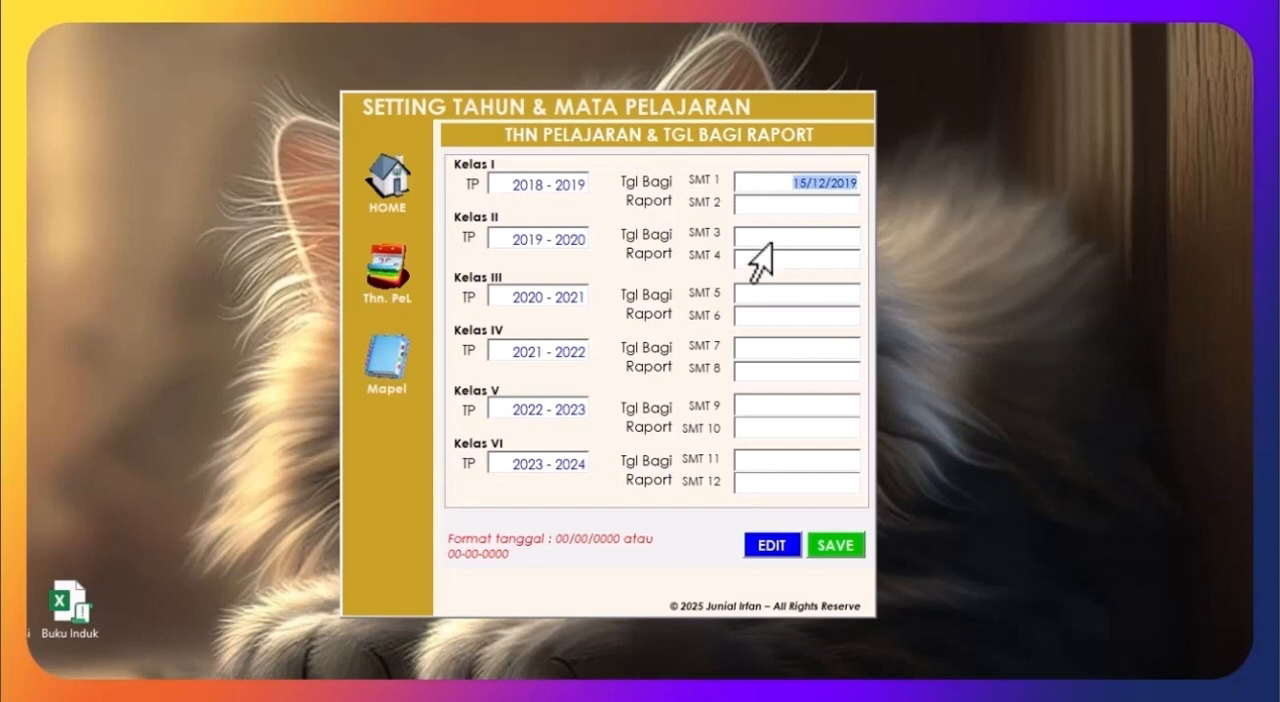
click(735, 234)
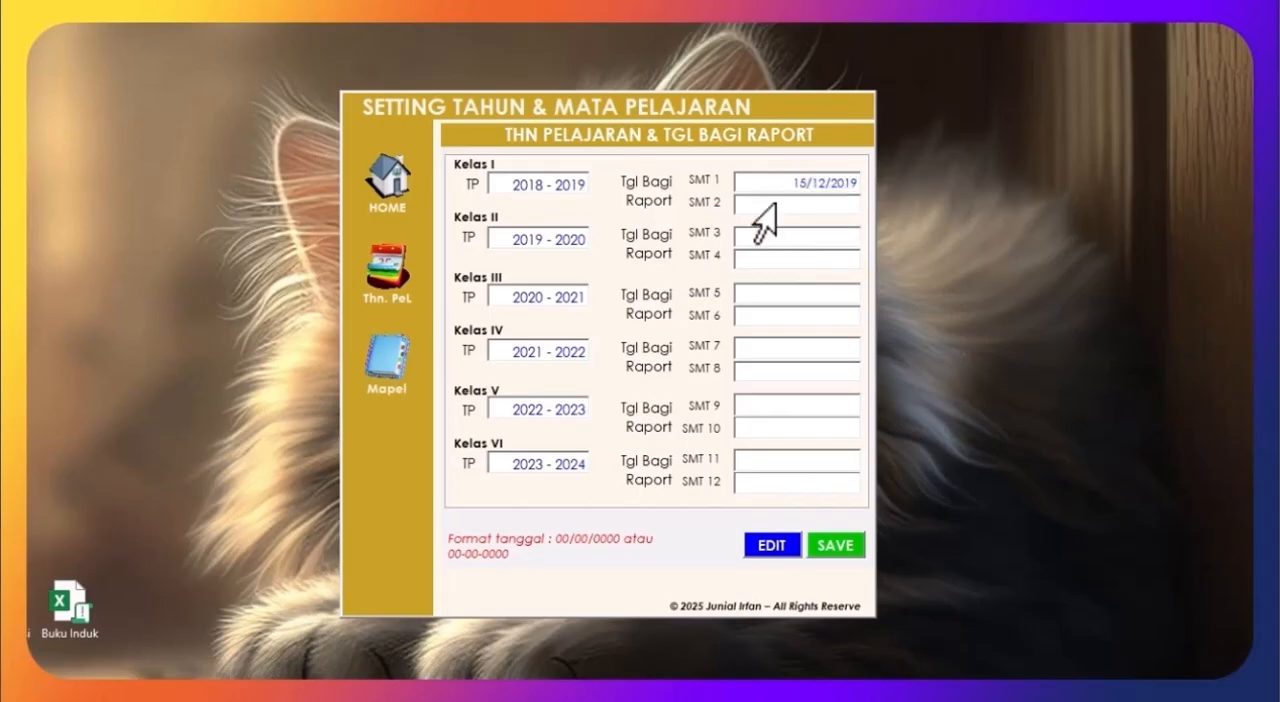
Step: Enter the SMT 2 report card distribution date and correct it to 16/06/2019
click(753, 204)
text(16/0)
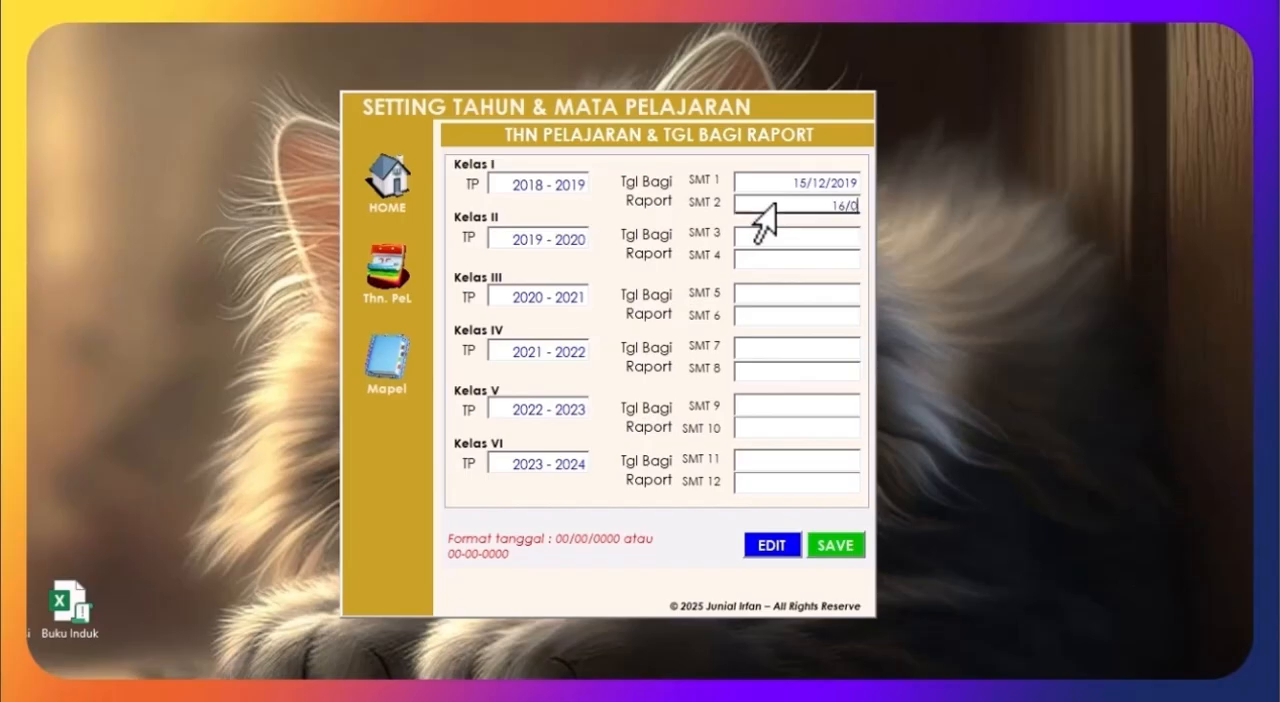
text(7/2020)
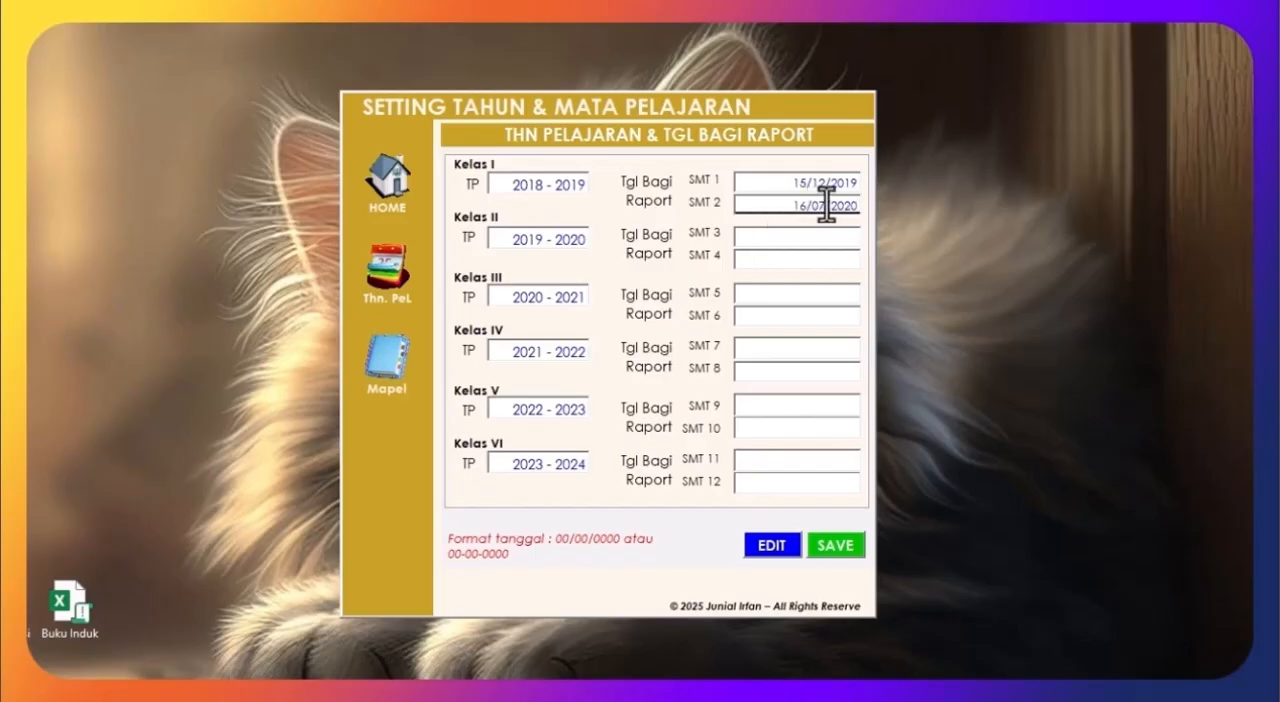
key(BackSpace)
text(6/2024)
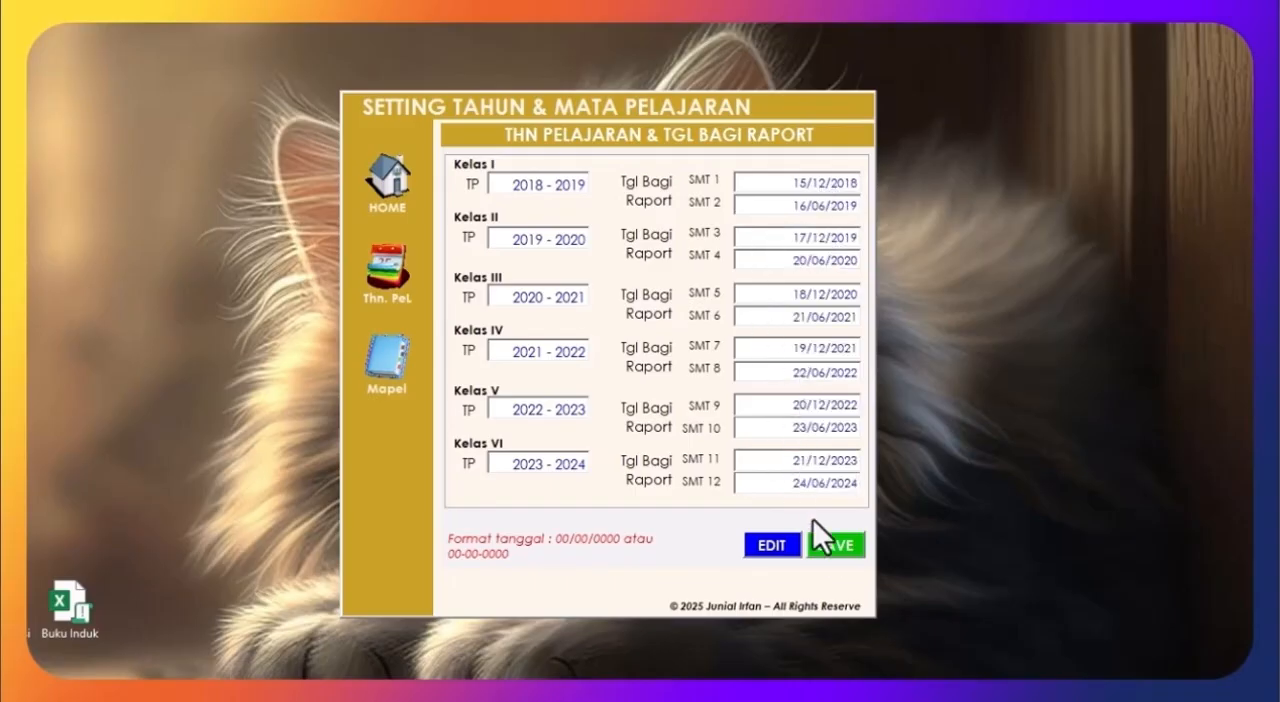
Step: Save the school years and report card dates, and open the subject list settings
click(824, 554)
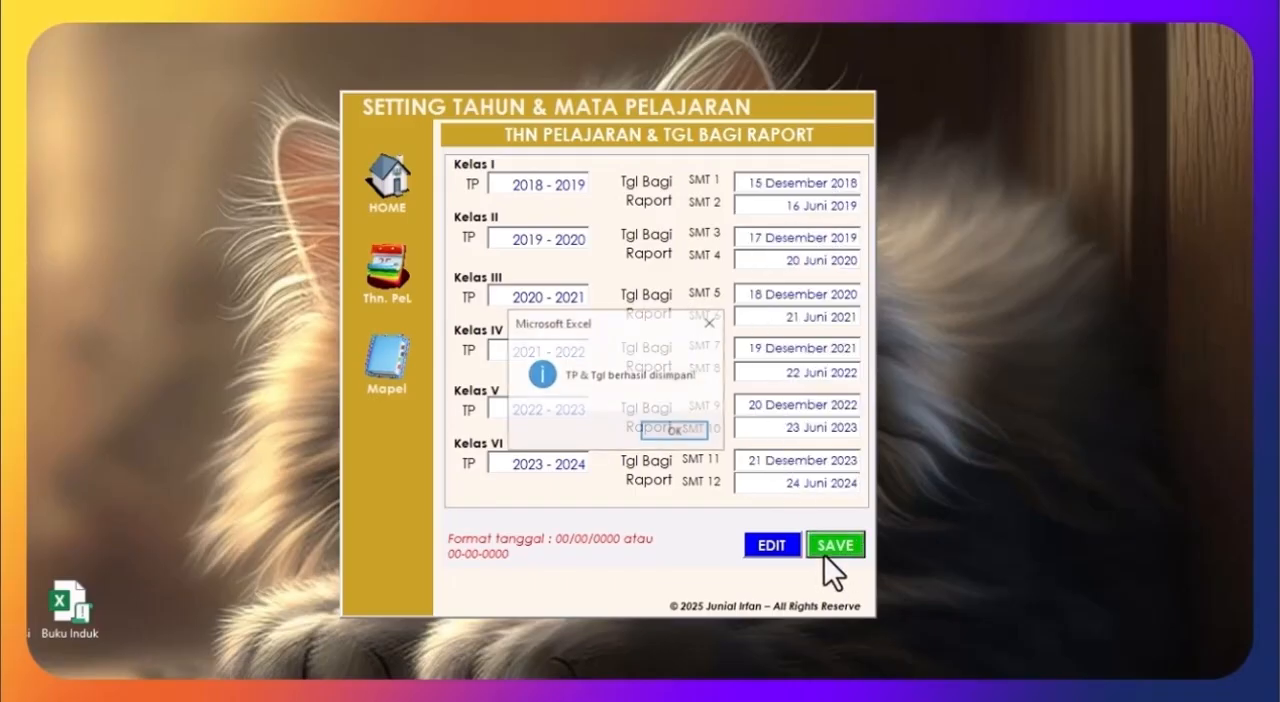
click(670, 435)
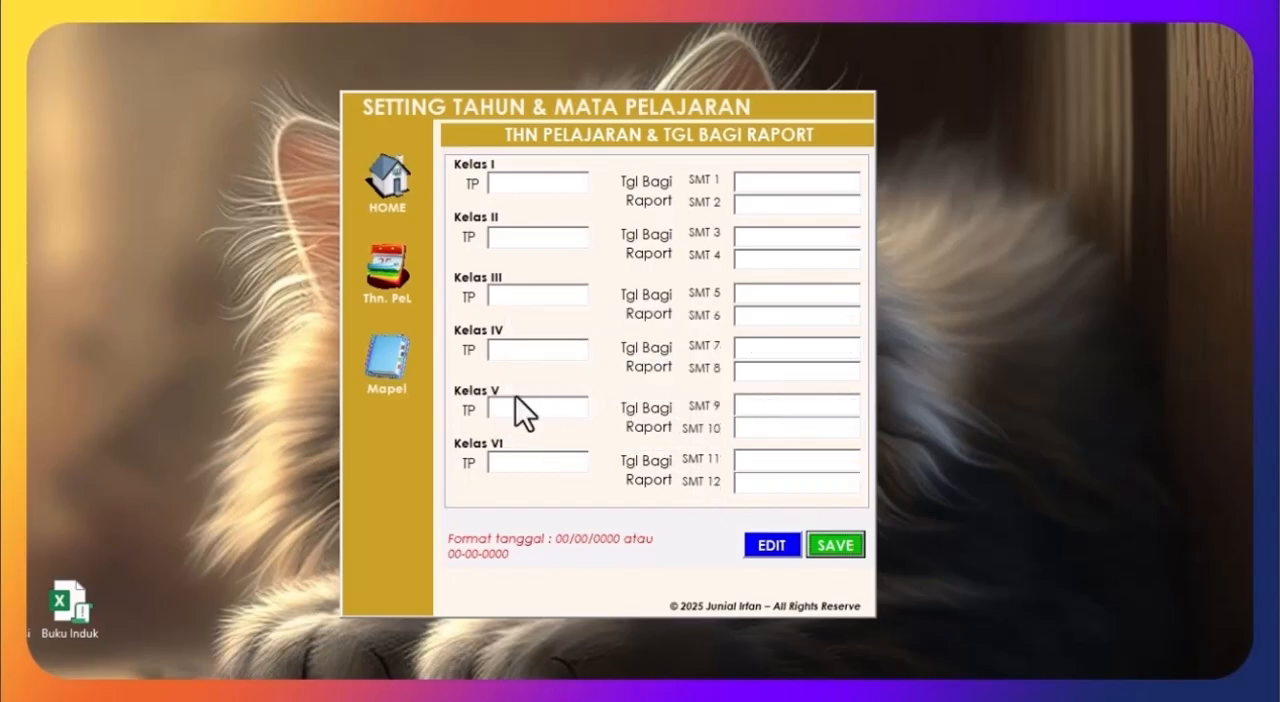
click(386, 358)
Step: Choose Al-Qur'an Hadits, Akidah Akhlak and Fiqih as subjects 01 to 03
click(736, 173)
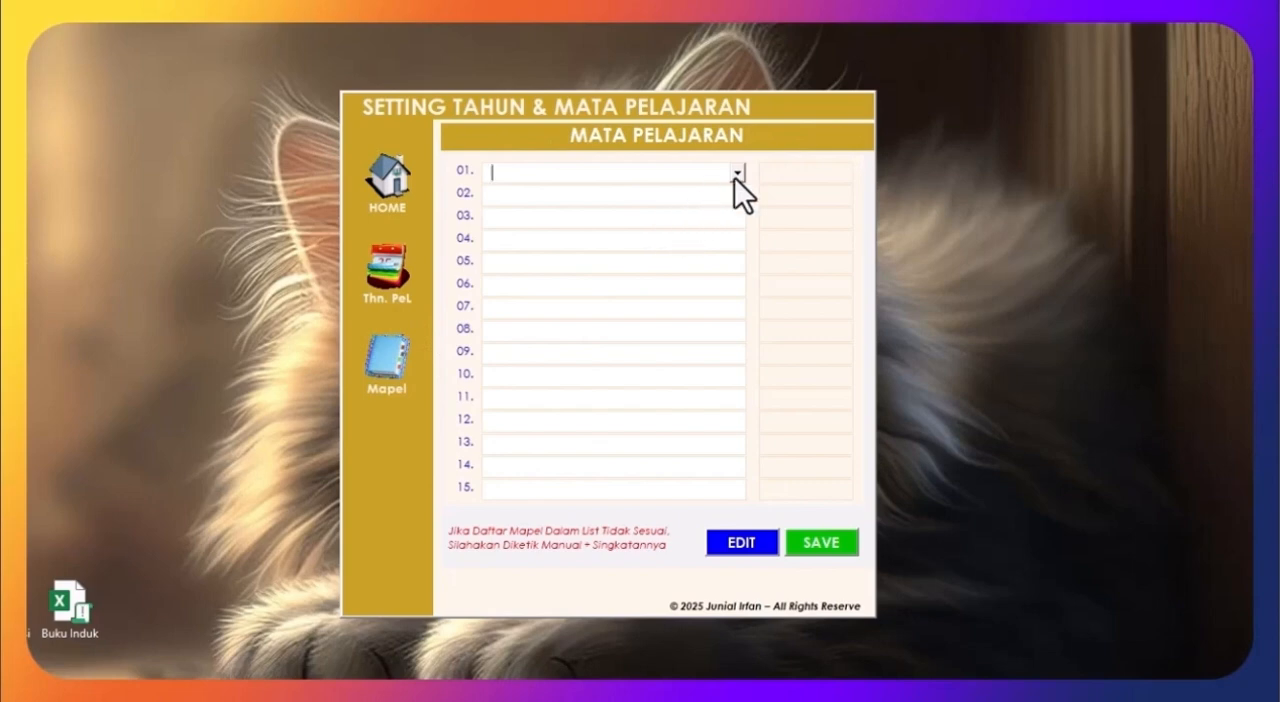
click(681, 206)
click(736, 196)
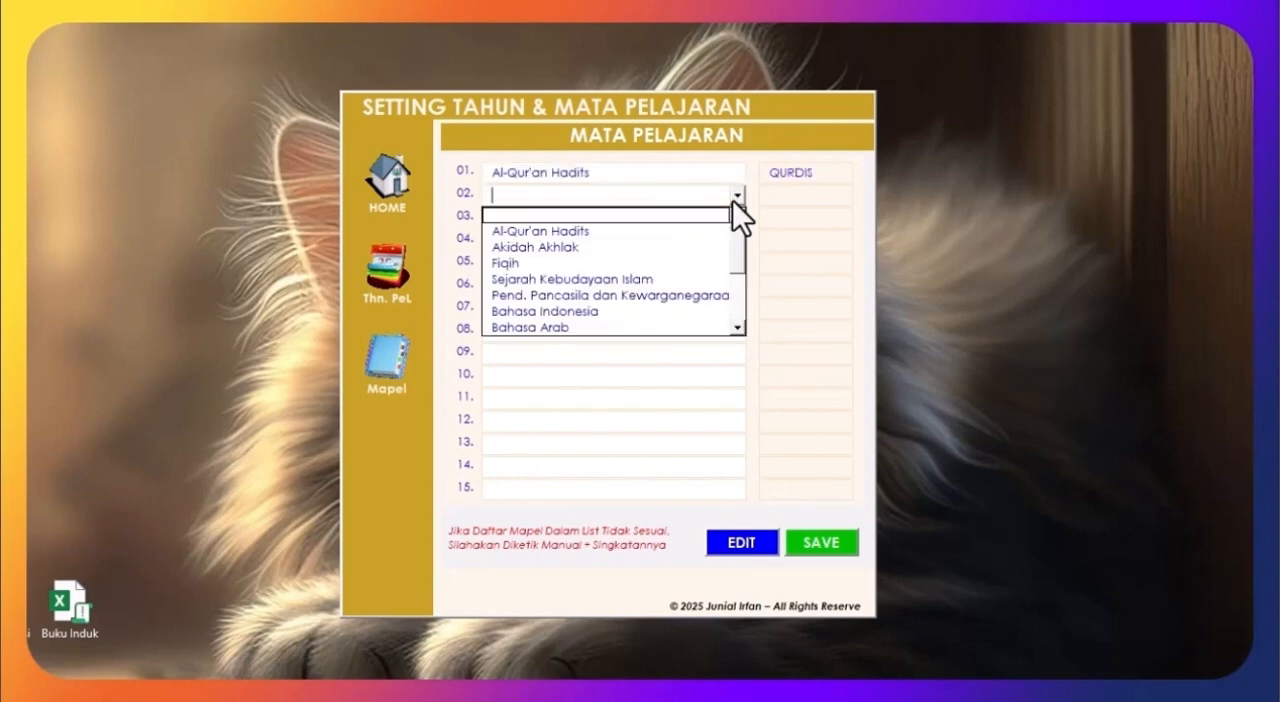
click(692, 247)
click(737, 218)
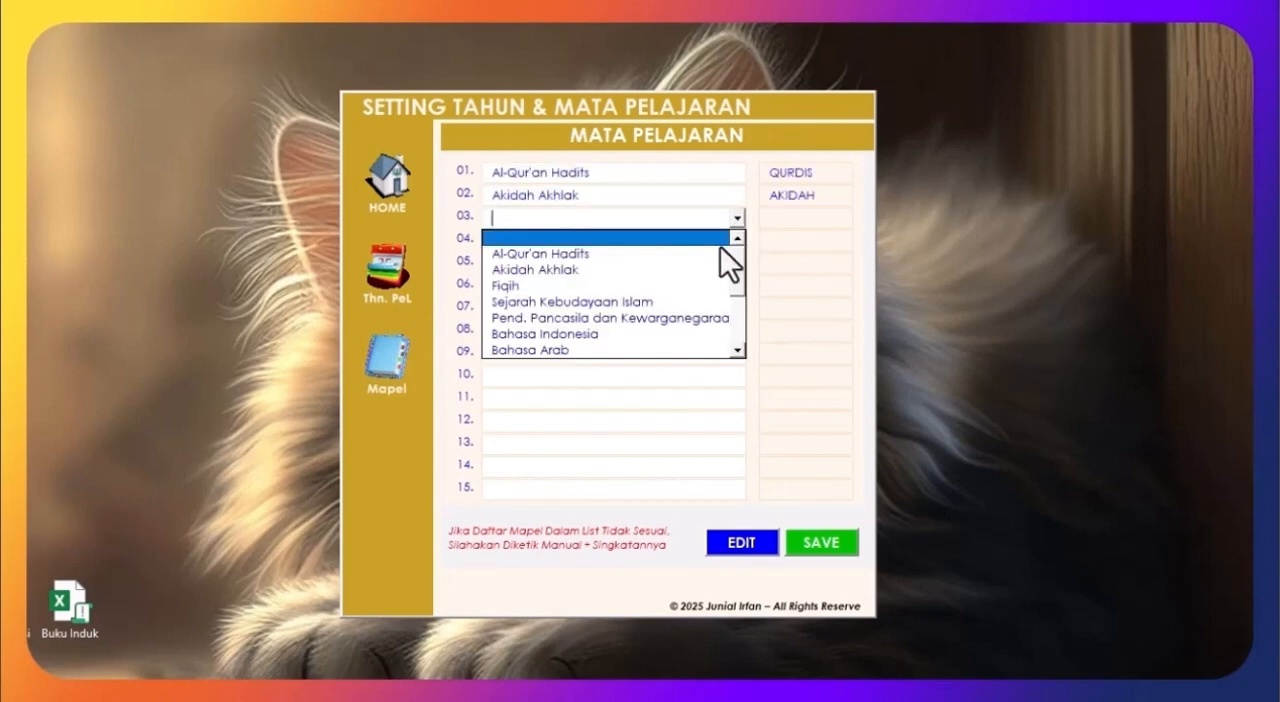
click(705, 287)
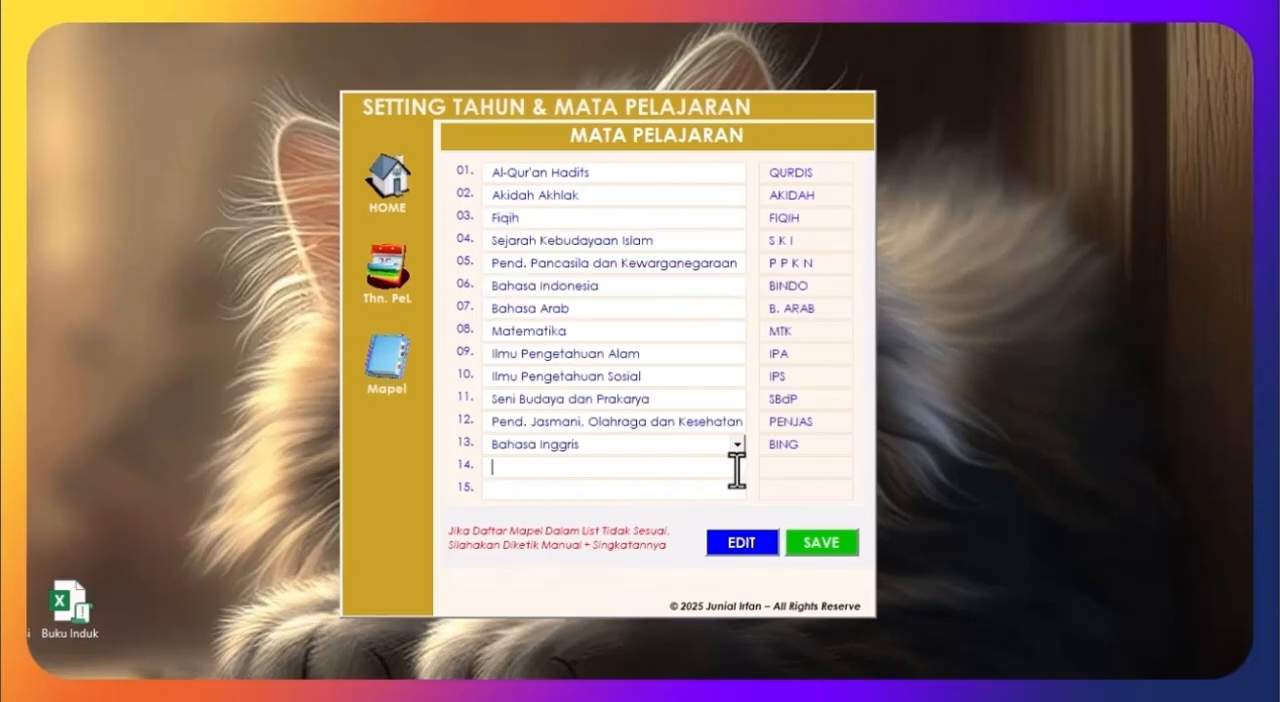
Step: Choose Aksara Arab Melayu Indonesia as subject 14
click(737, 467)
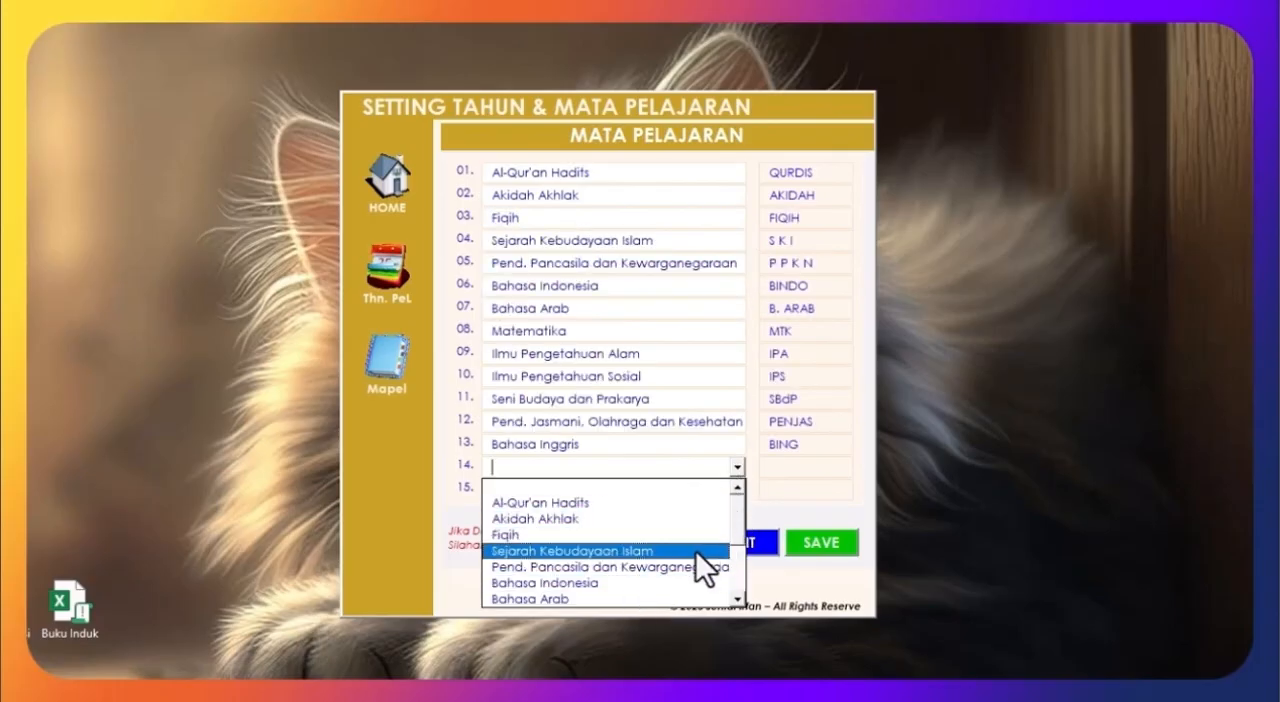
scroll(741, 503, down, 2)
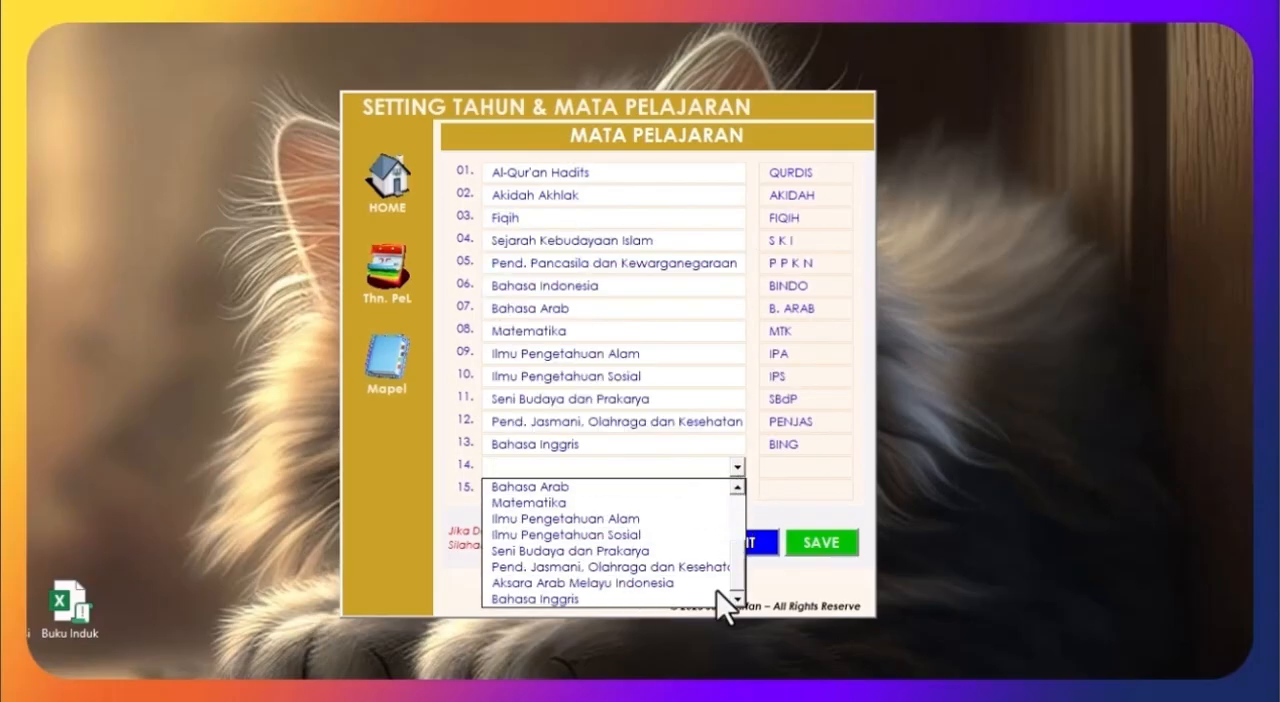
click(655, 581)
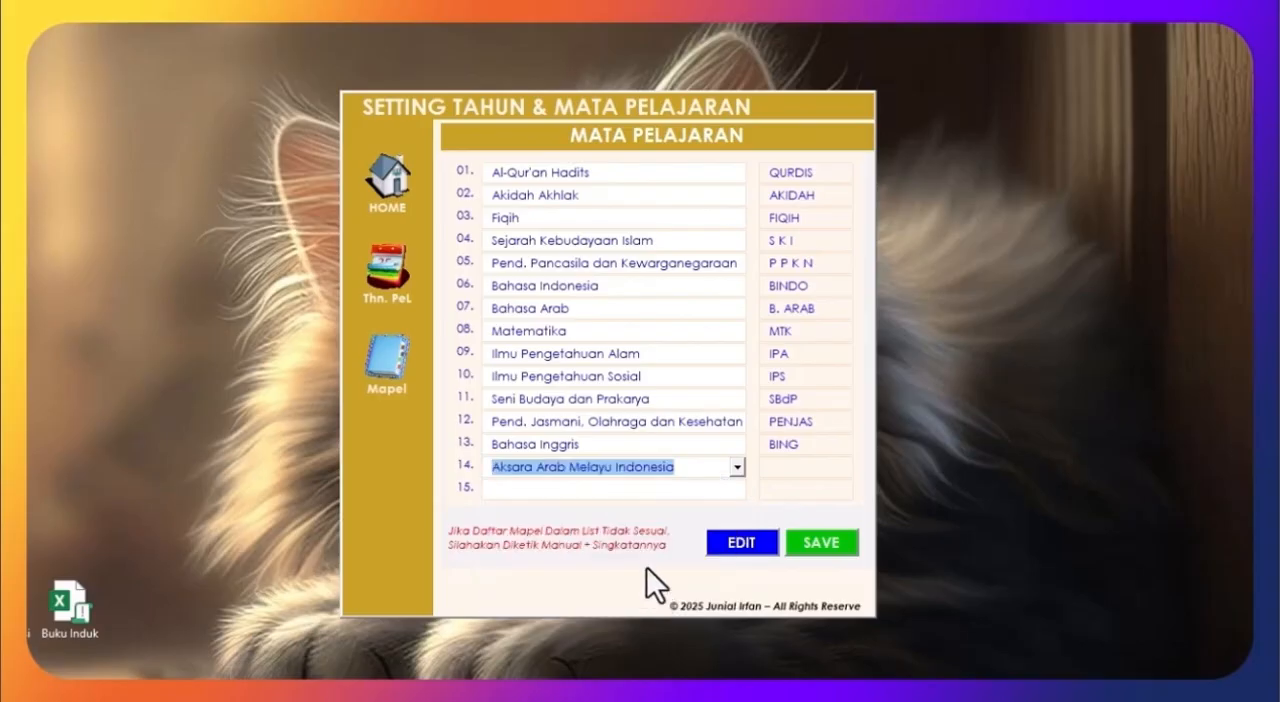
Step: Add Ilmu Komputer with the abbreviation ILKOM as subject 15 and save the subject list
click(699, 489)
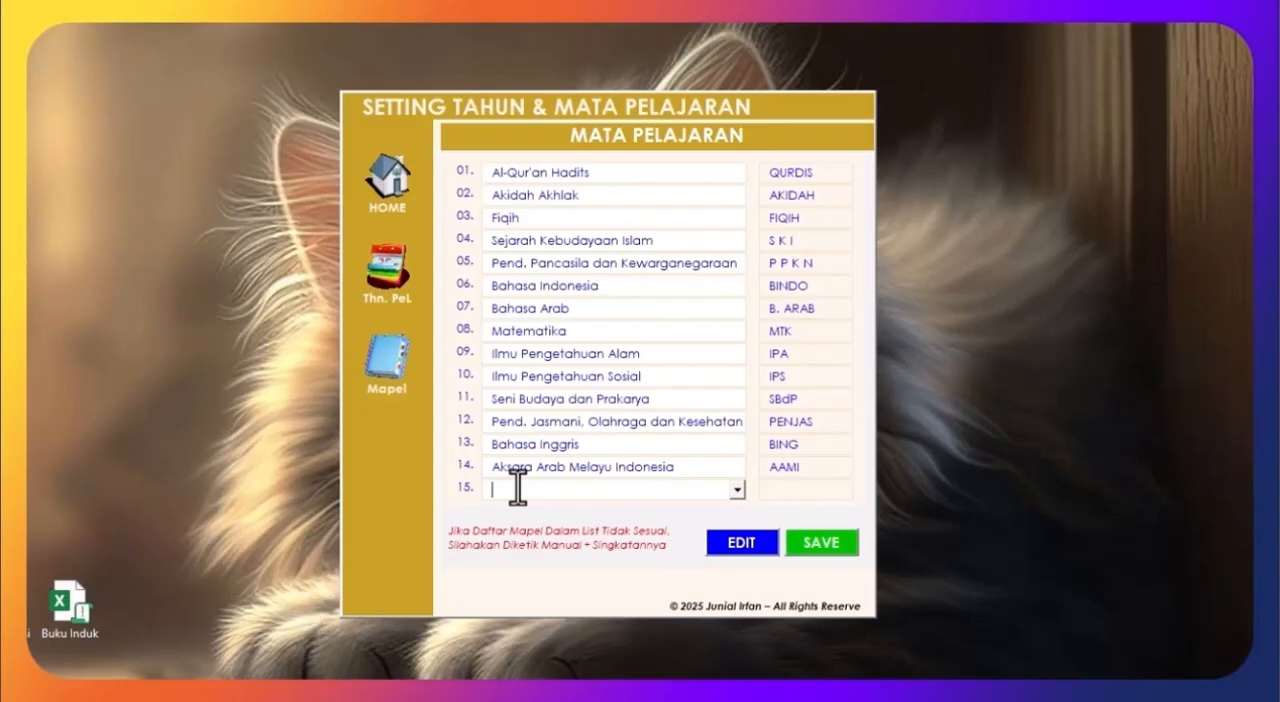
text(Ilmu )
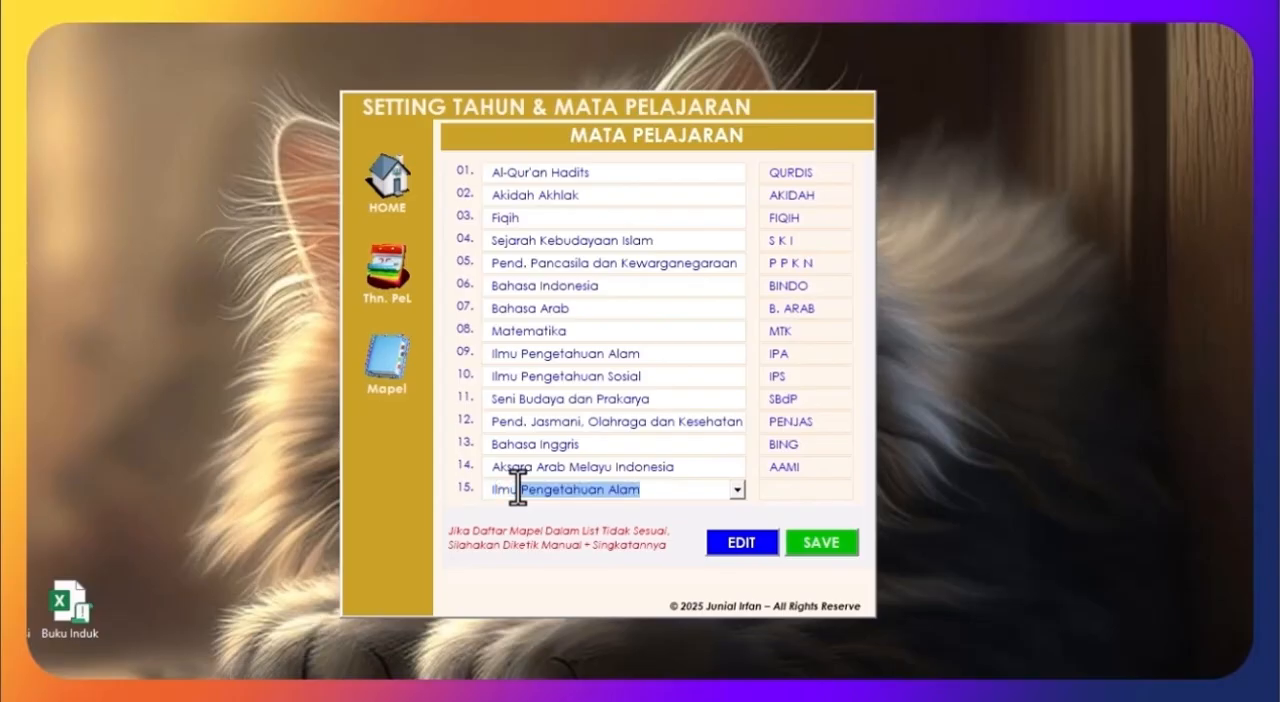
text(Komputer)
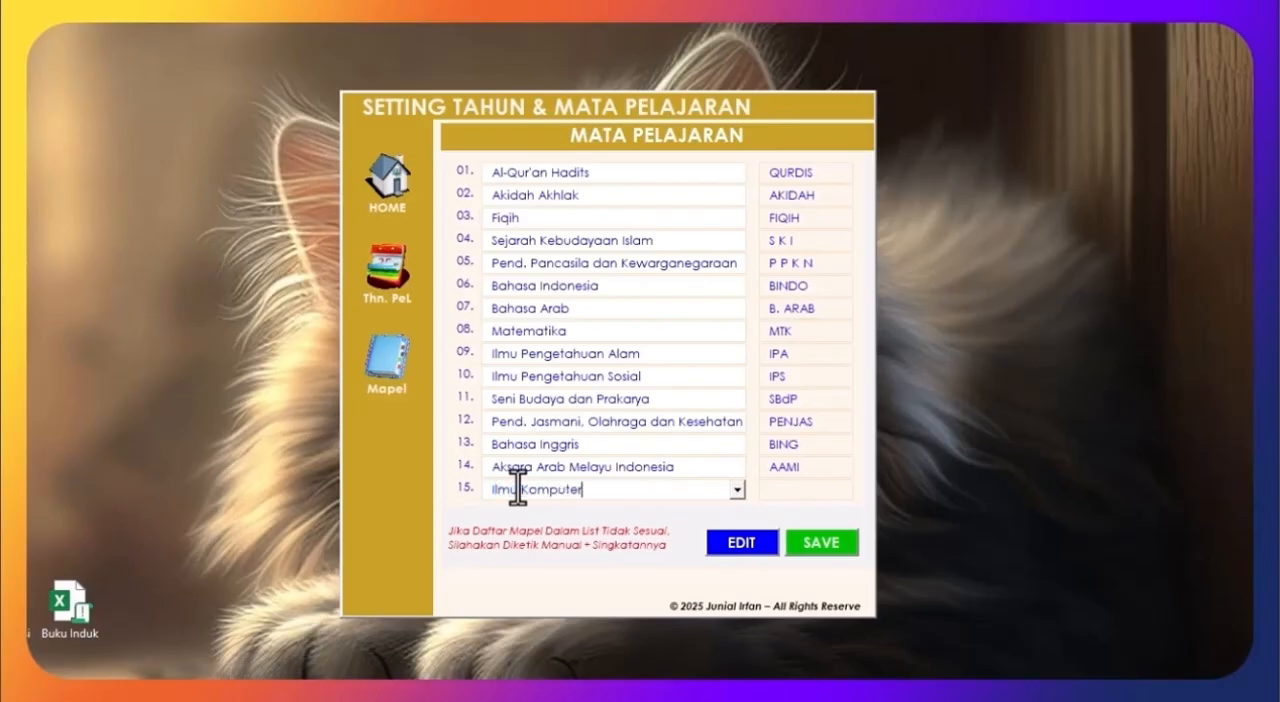
click(793, 489)
click(837, 553)
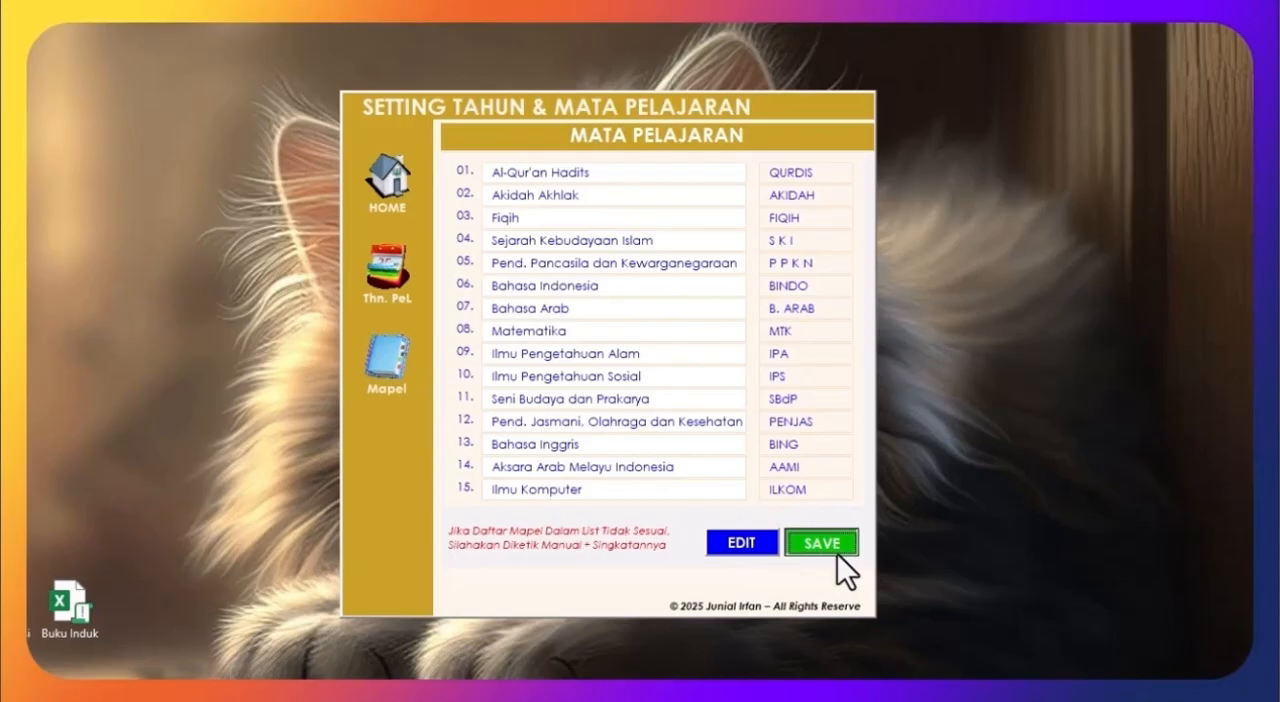
click(716, 432)
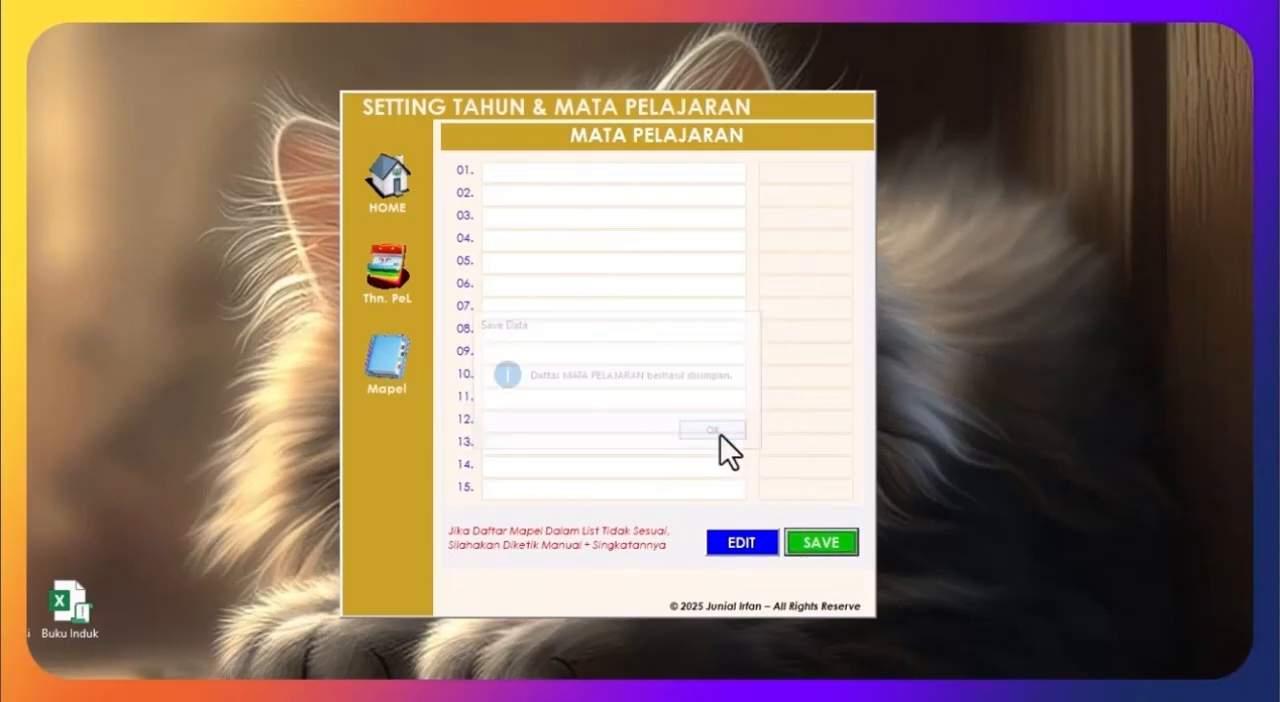
Step: Reopen the school year settings from the home page and reload the saved years and report card dates for review
click(395, 189)
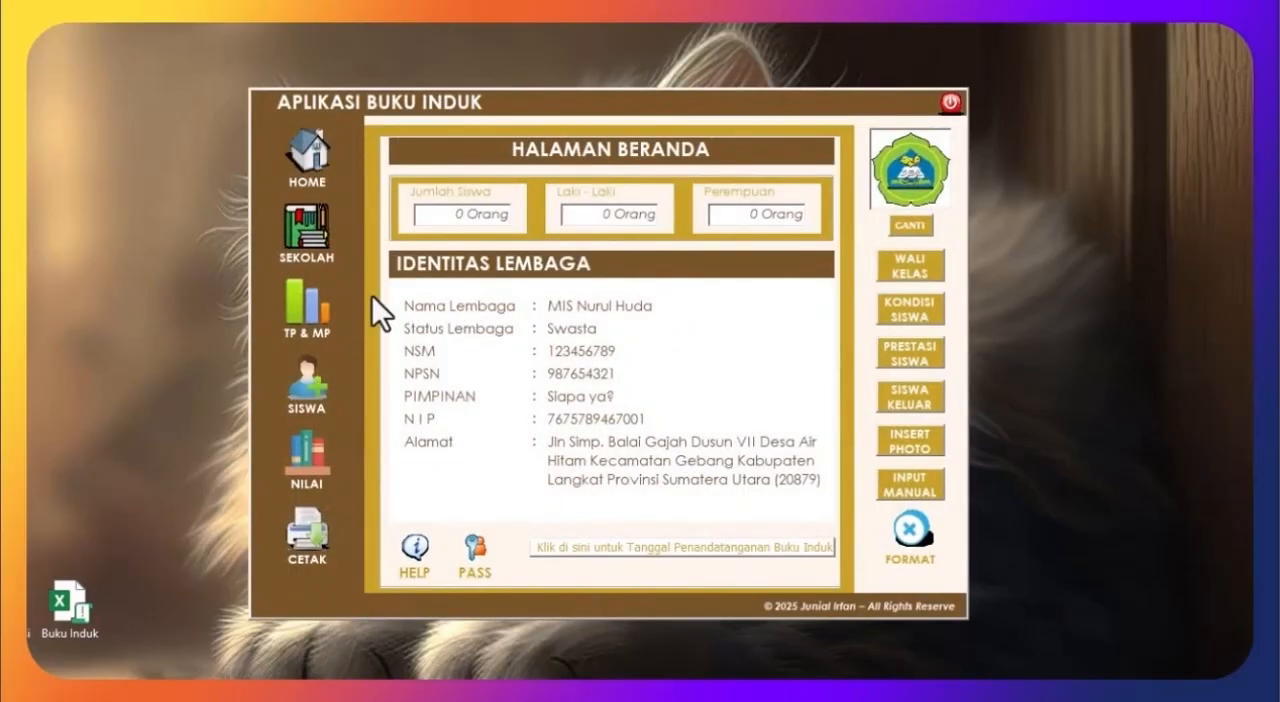
click(308, 303)
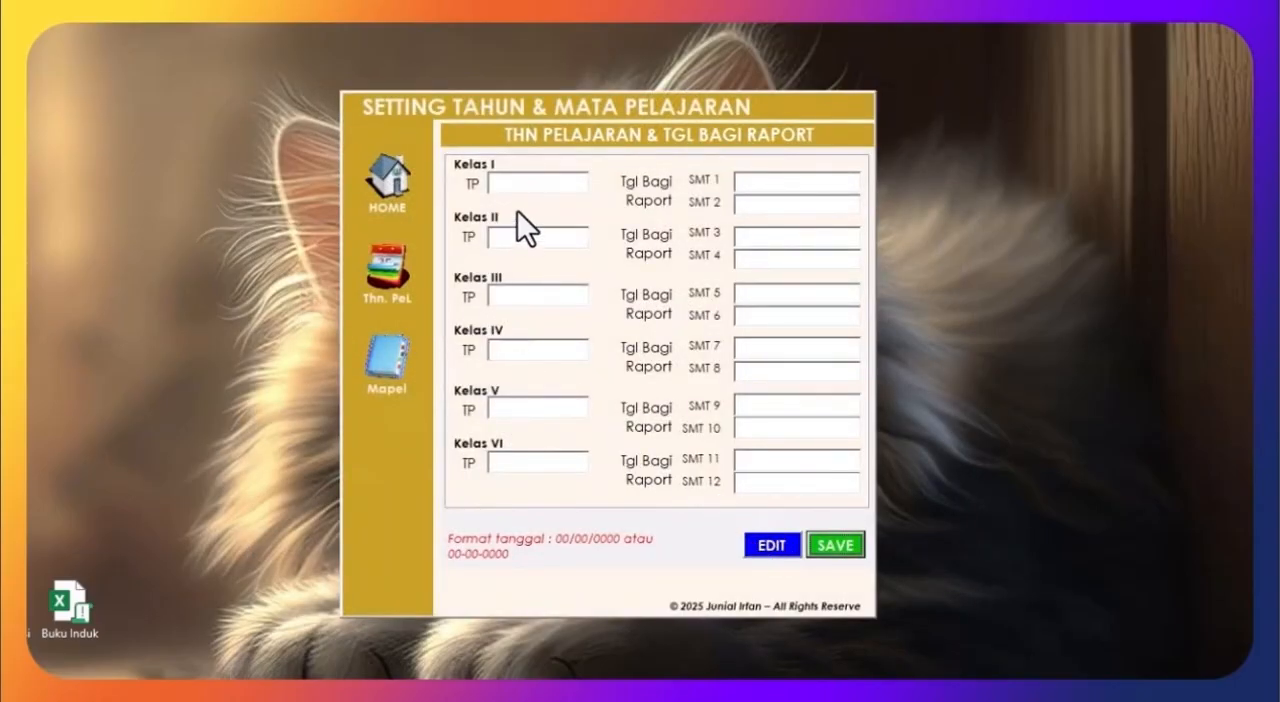
click(772, 546)
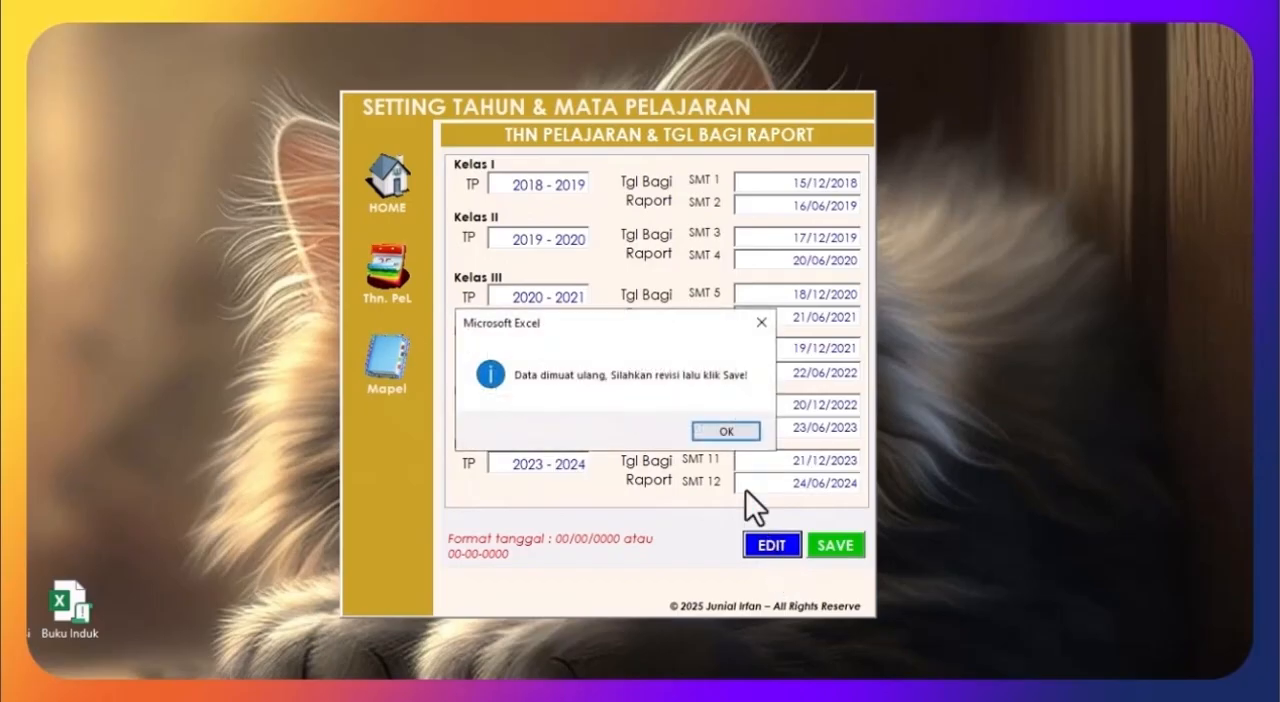
click(726, 431)
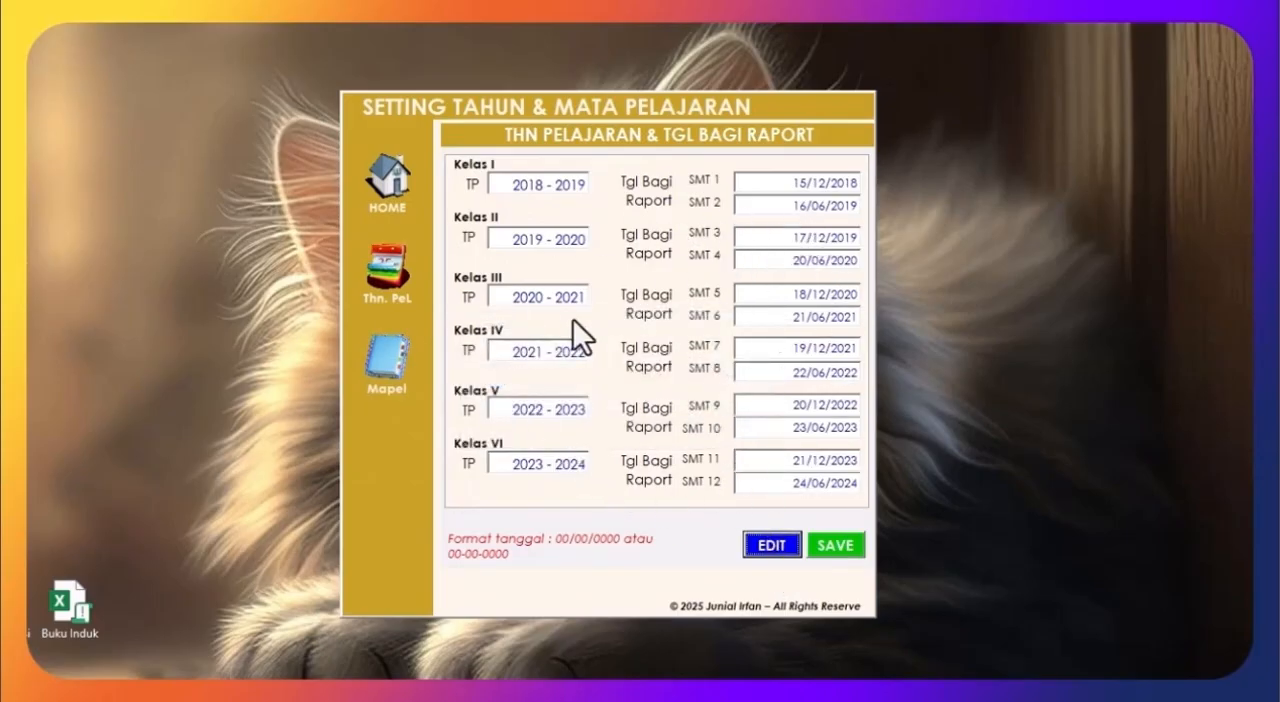
Step: Reload the saved subject list, remove Ilmu Komputer from row 15 and save the list again
click(388, 360)
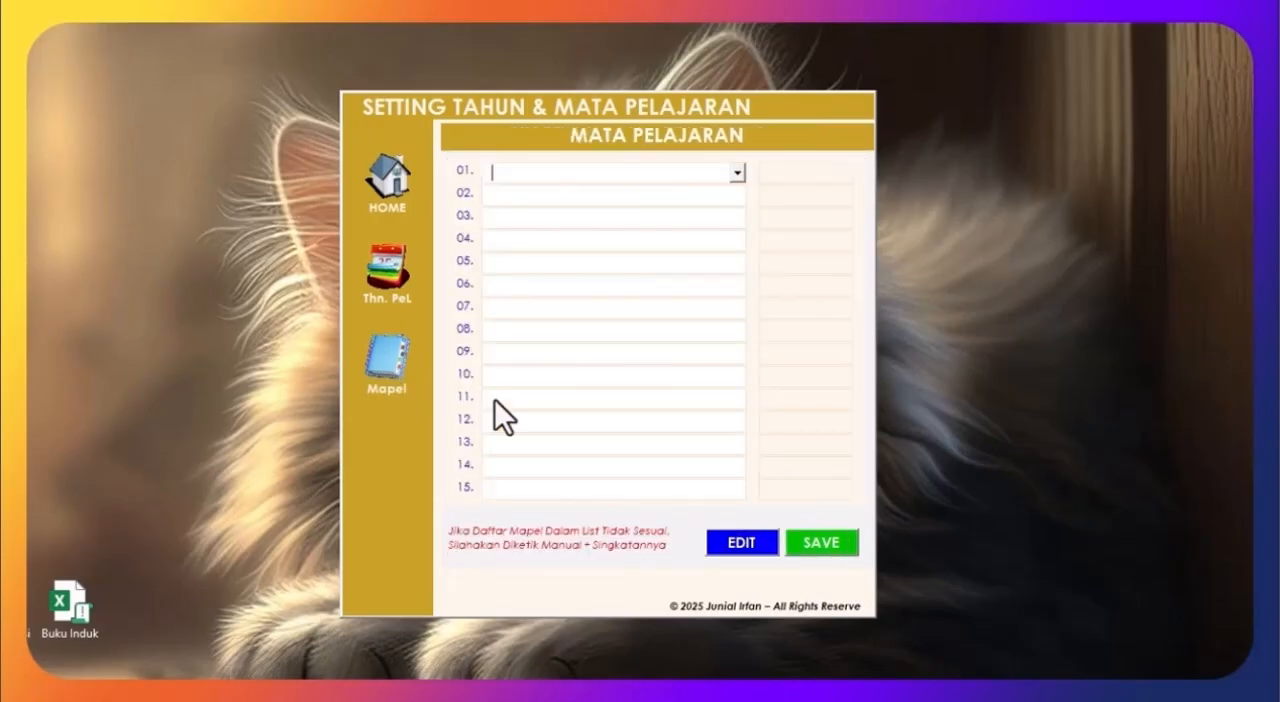
click(728, 540)
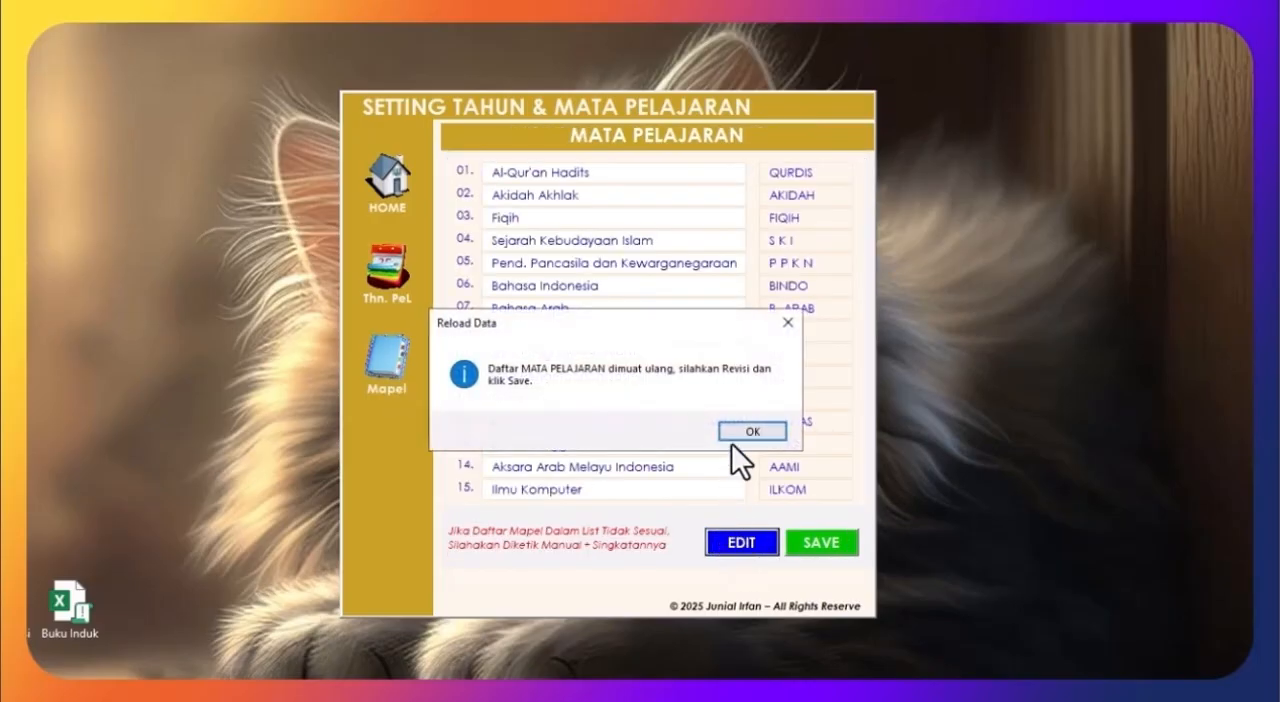
click(733, 429)
click(675, 490)
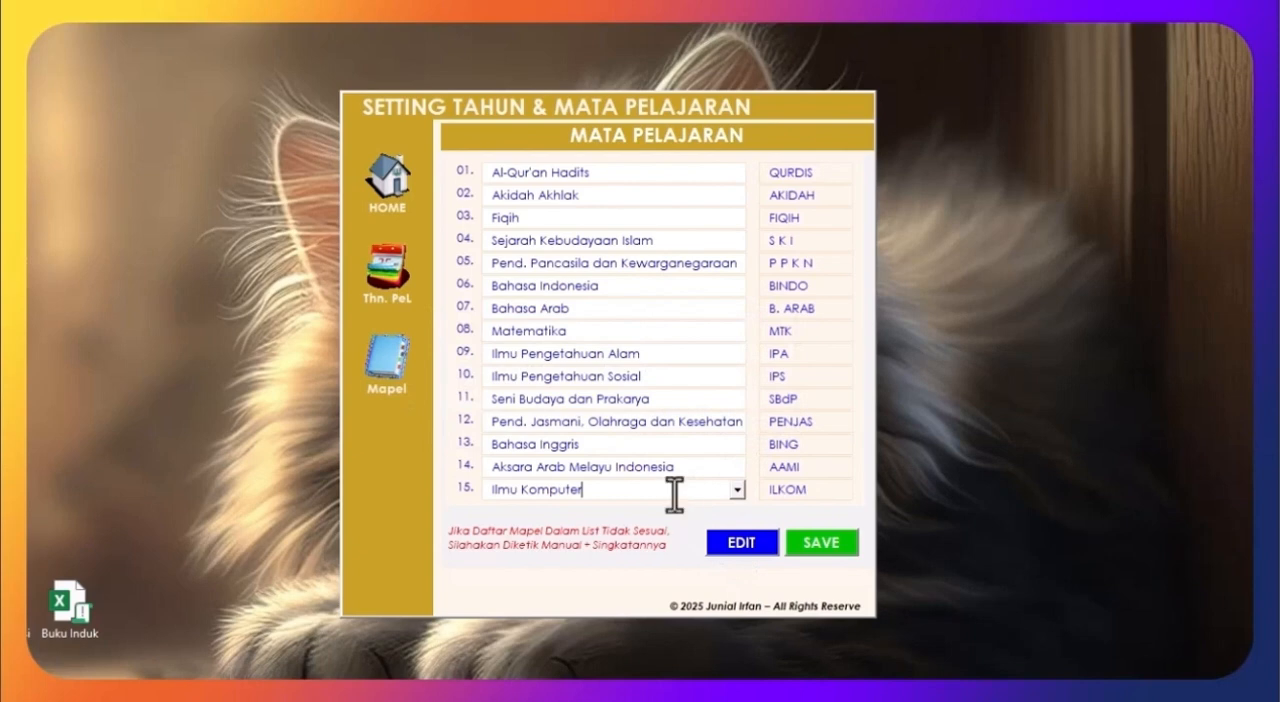
key(ctrl+a)
key(BackSpace)
click(686, 468)
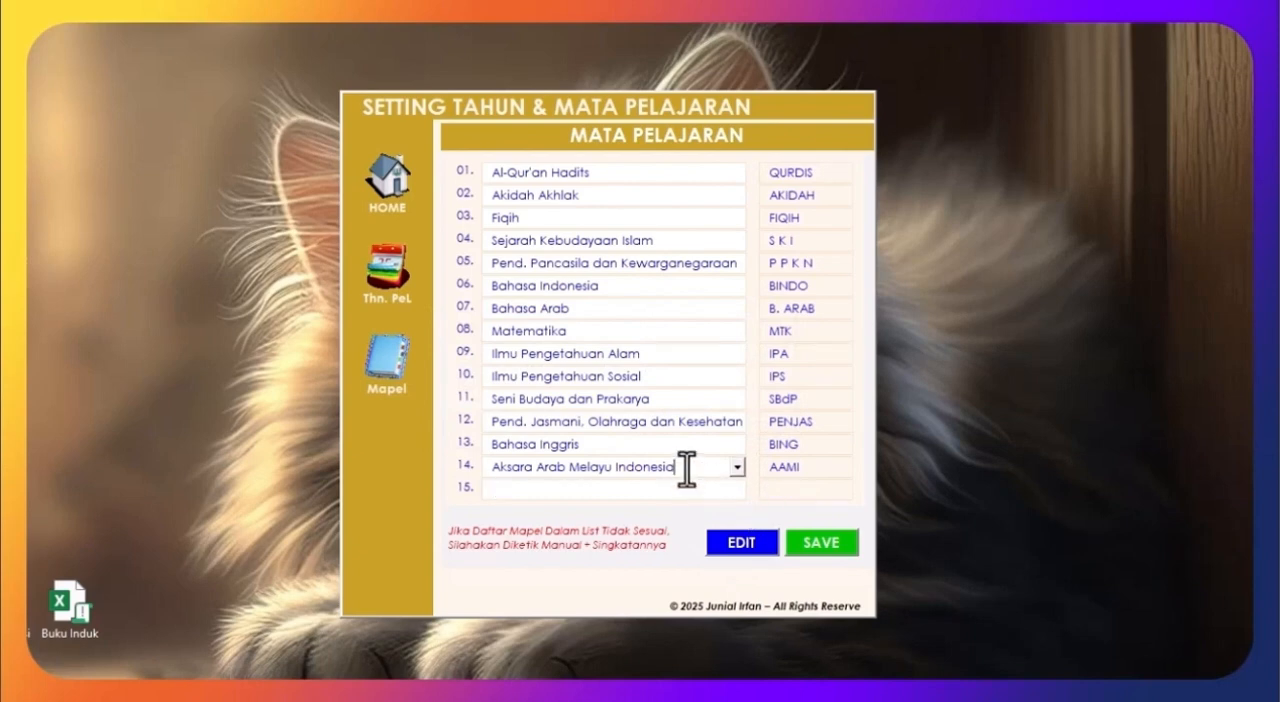
click(805, 545)
click(710, 430)
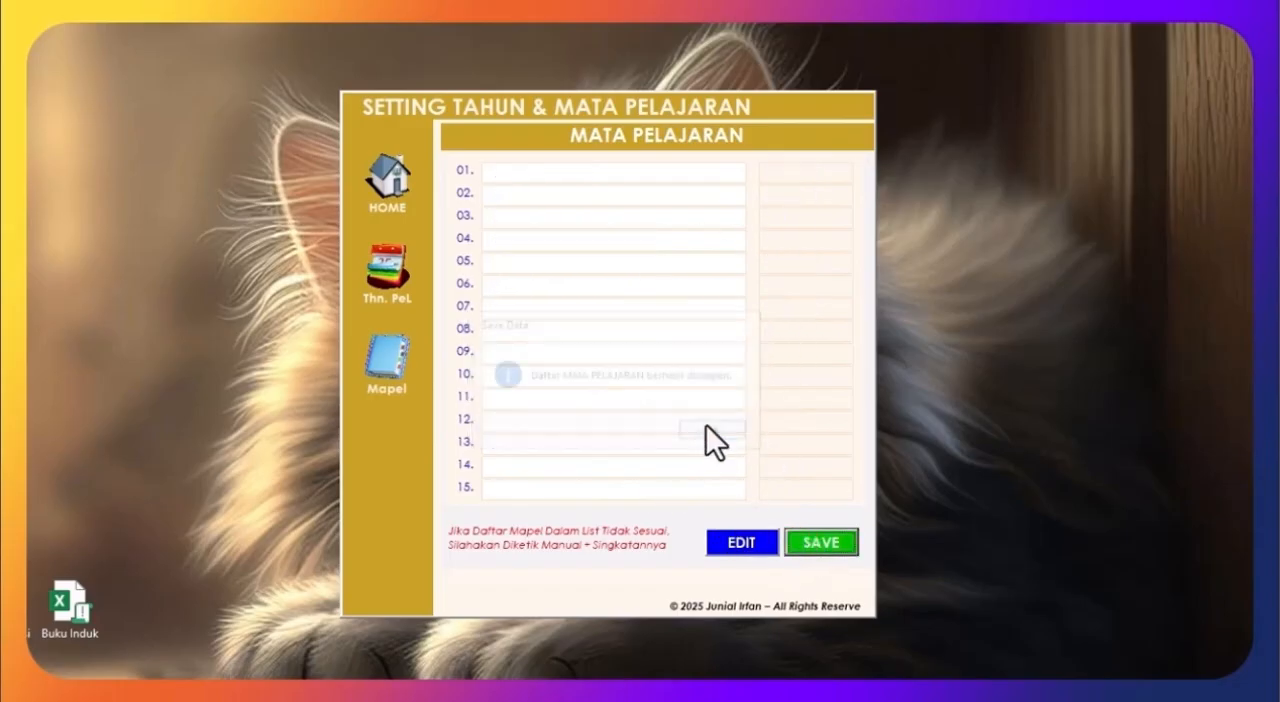
Step: Open the homeroom teacher form from the home page and enter the Kelas 1 teacher's full name and NIP
click(387, 180)
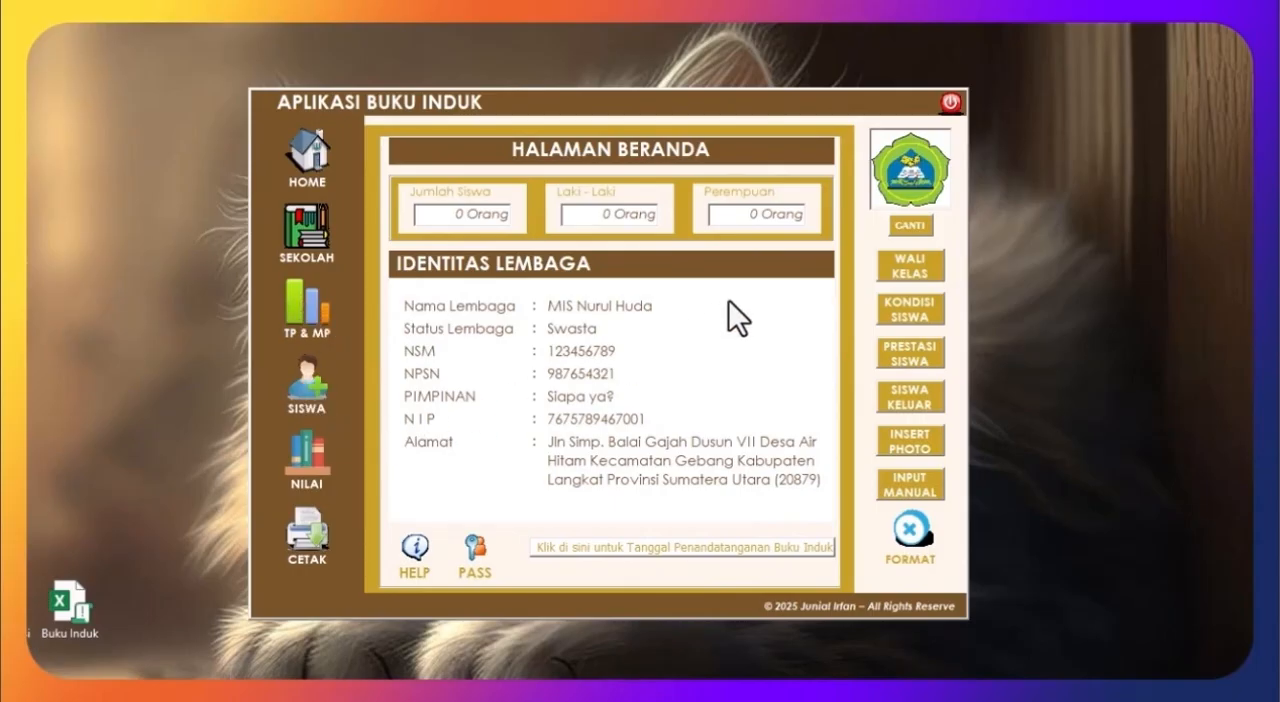
click(920, 276)
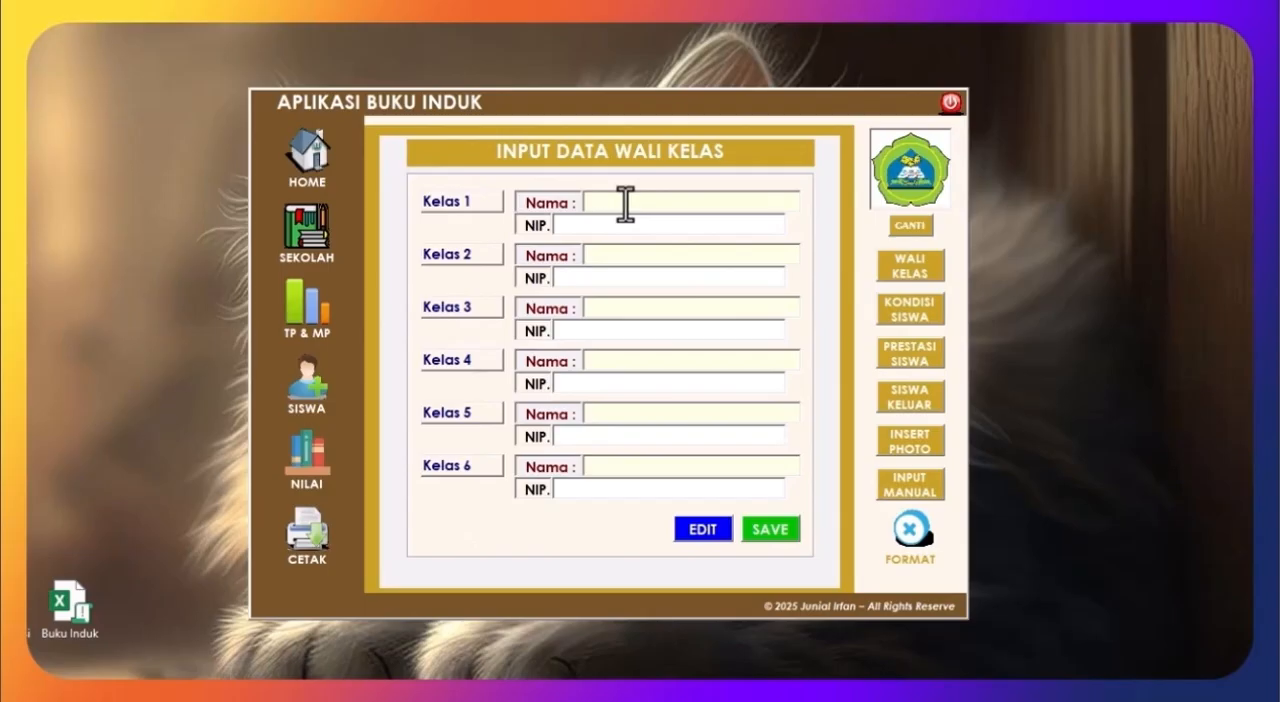
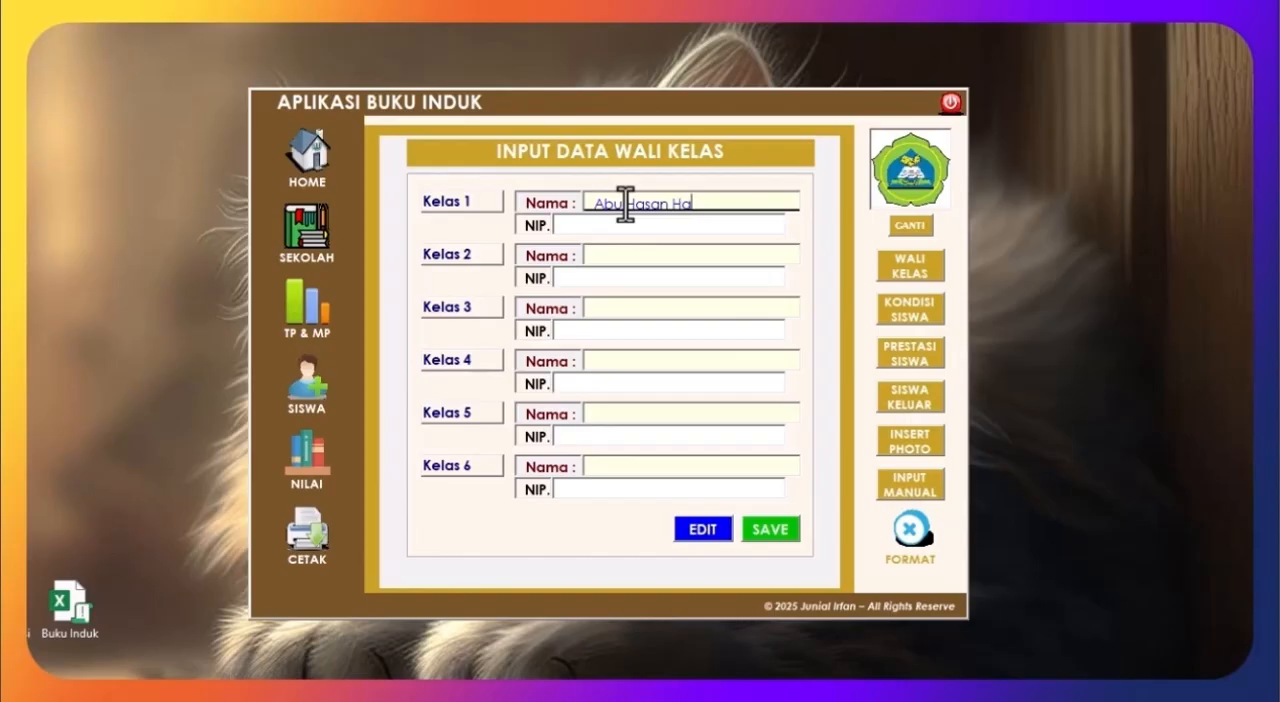
click(615, 226)
text(123456789)
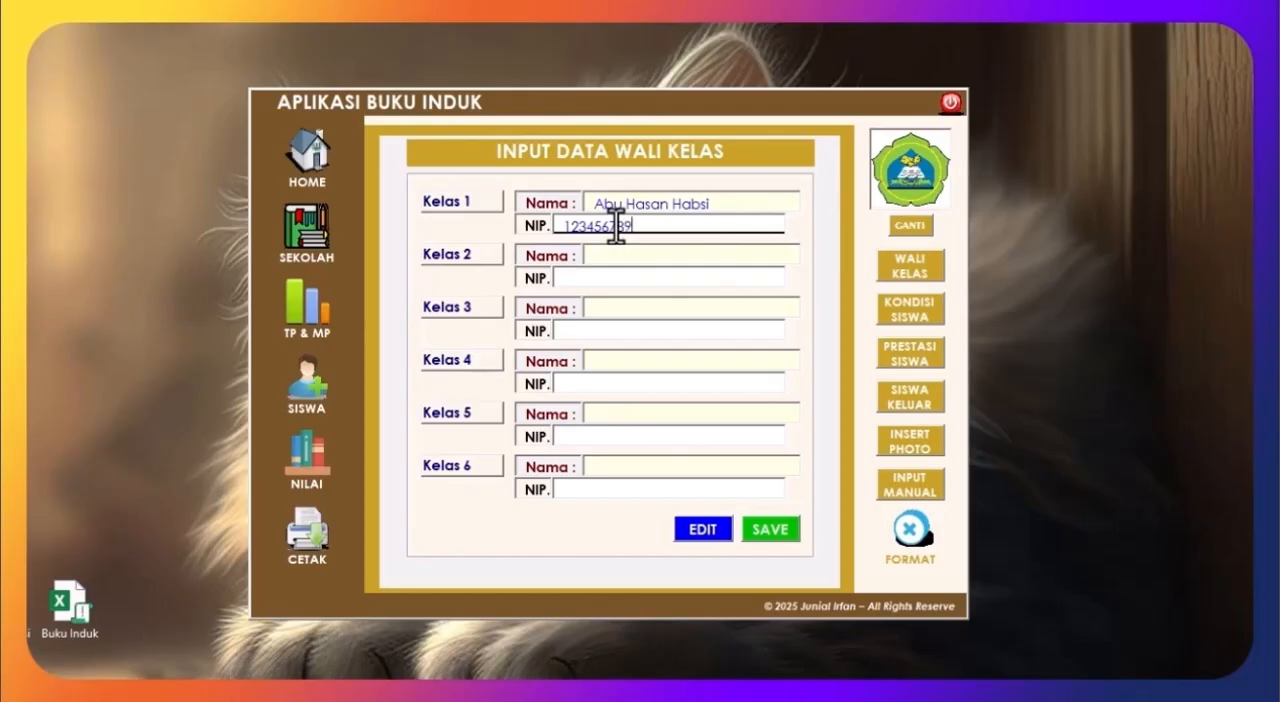
text(098)
Step: Fill in the homeroom teachers' names and NIPs for Kelas 2 to Kelas 6 and save the data
click(642, 256)
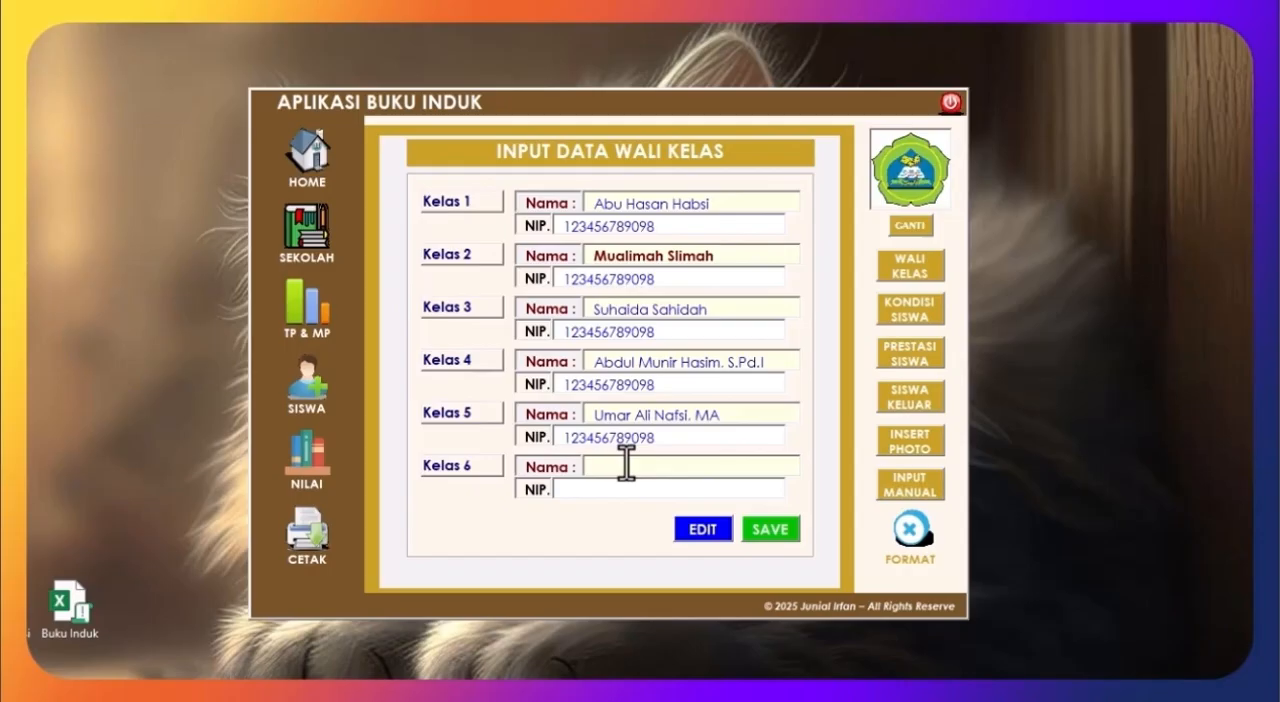
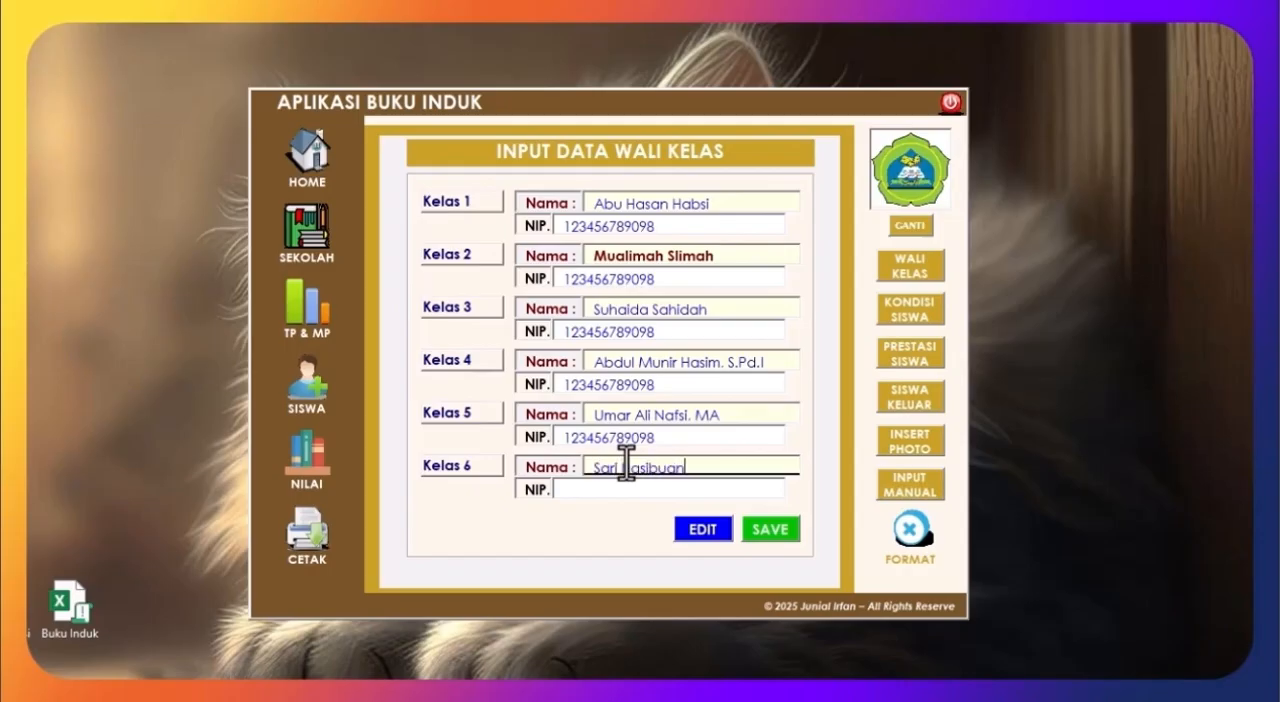
click(599, 490)
key(ctrl+v)
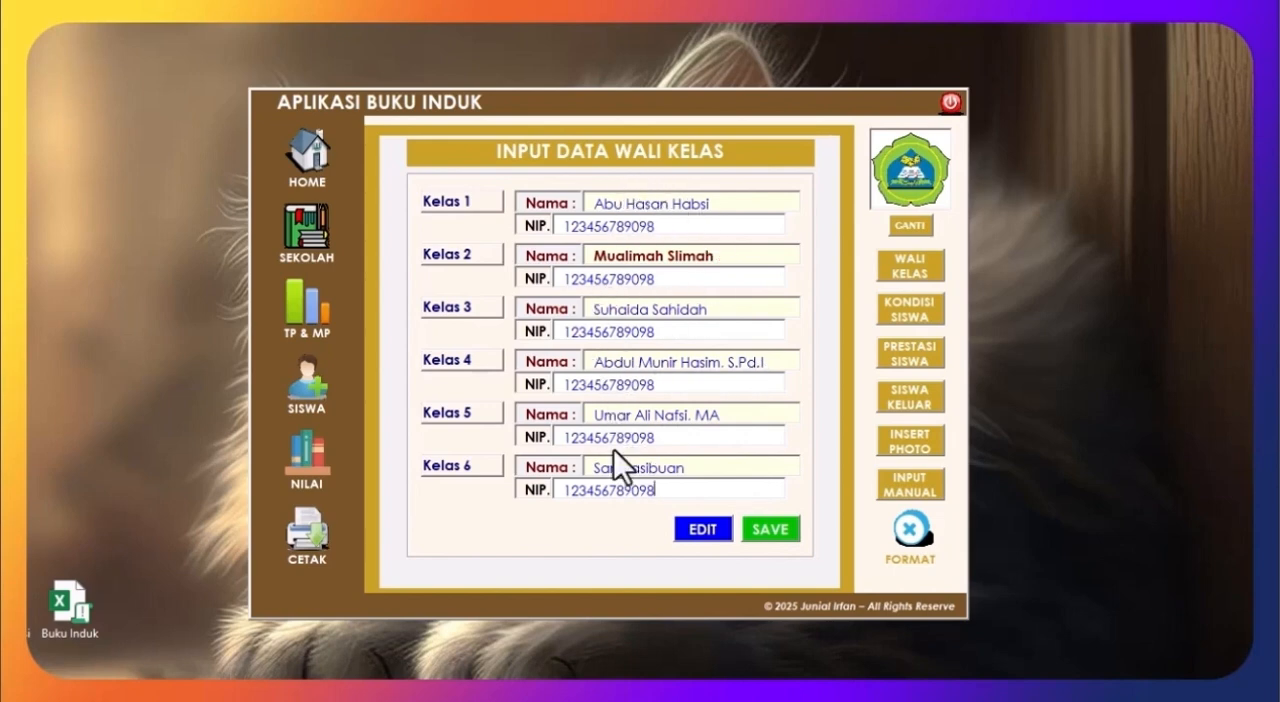
click(761, 529)
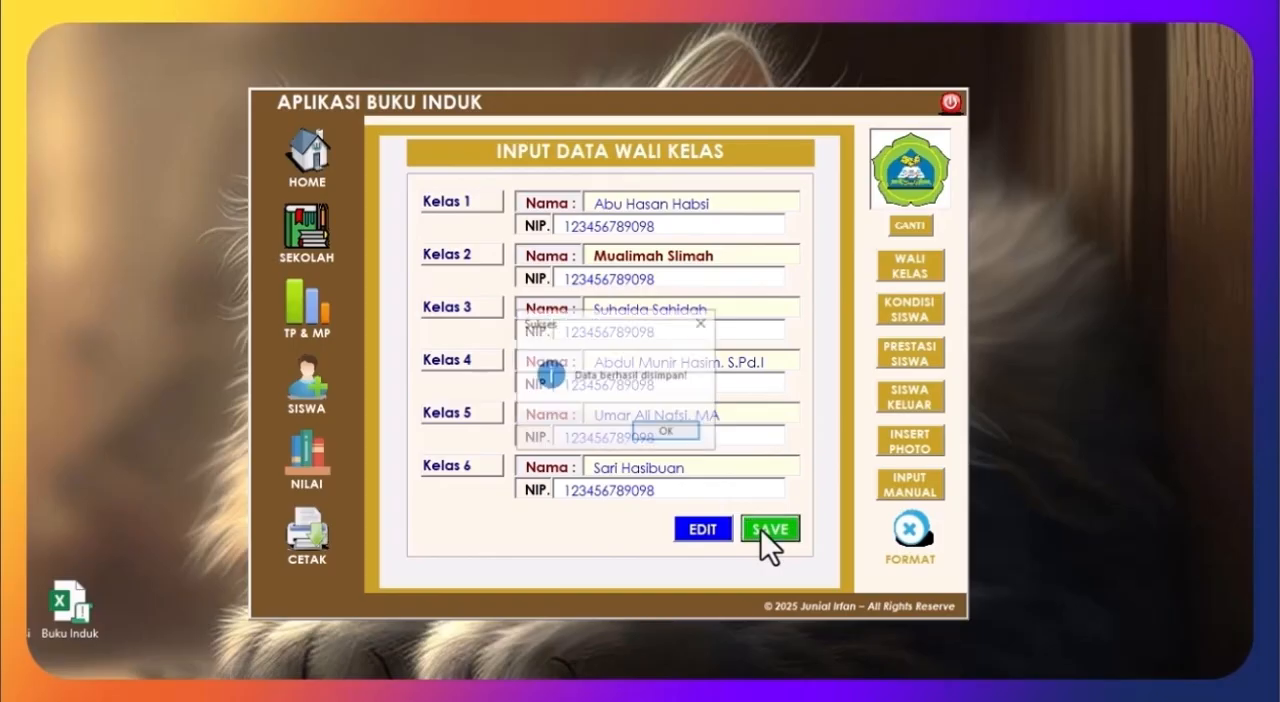
click(662, 431)
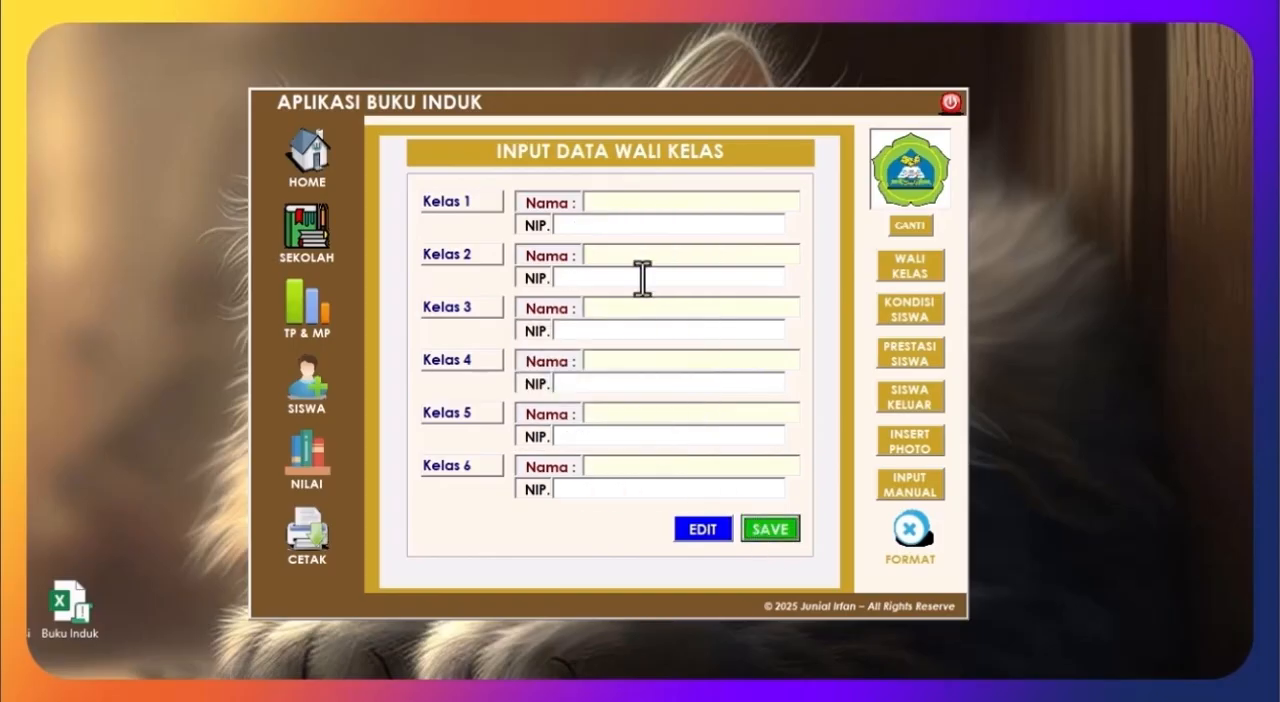
Step: Reopen the homeroom teacher form, reload the saved entries to check them, and return to the home page
click(321, 167)
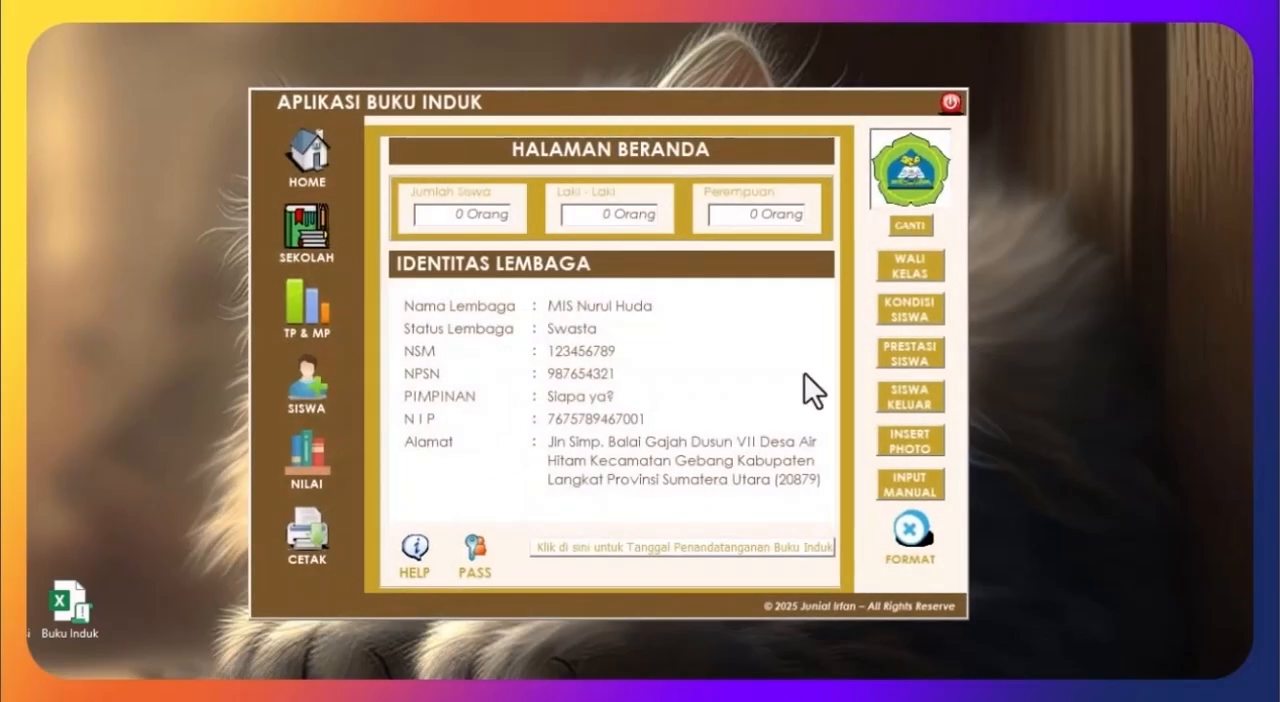
click(914, 262)
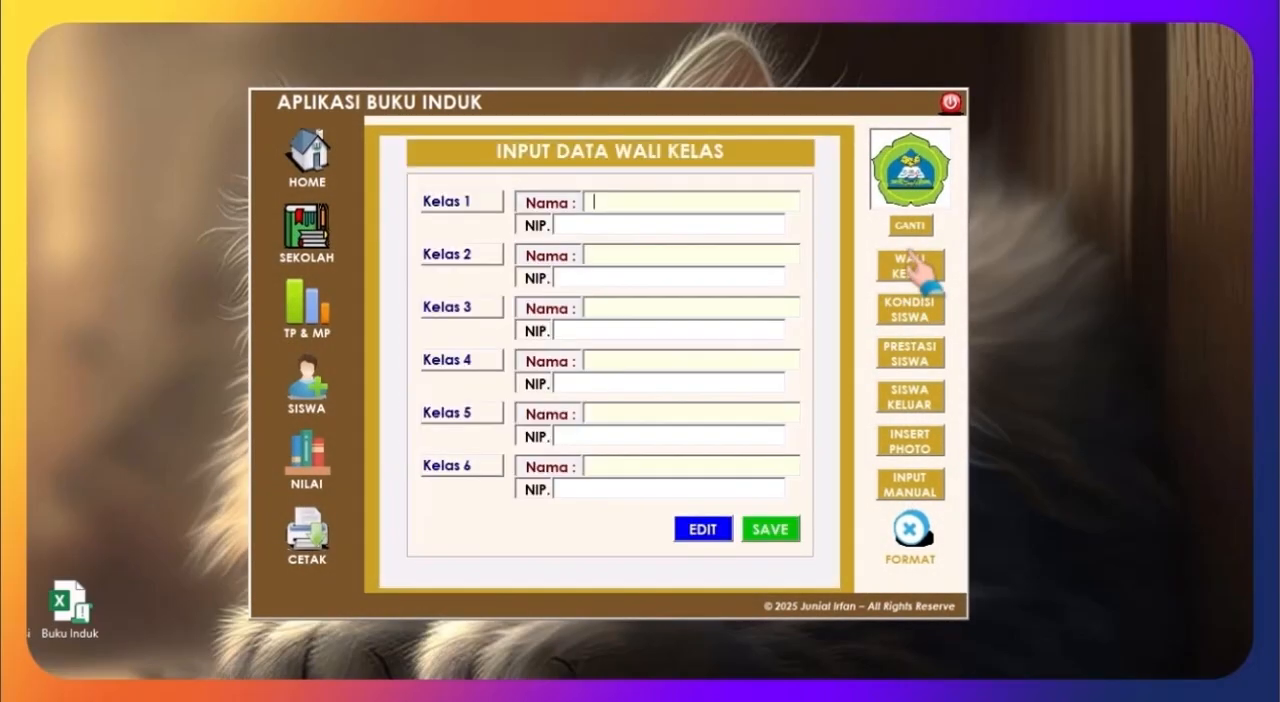
click(724, 536)
click(744, 432)
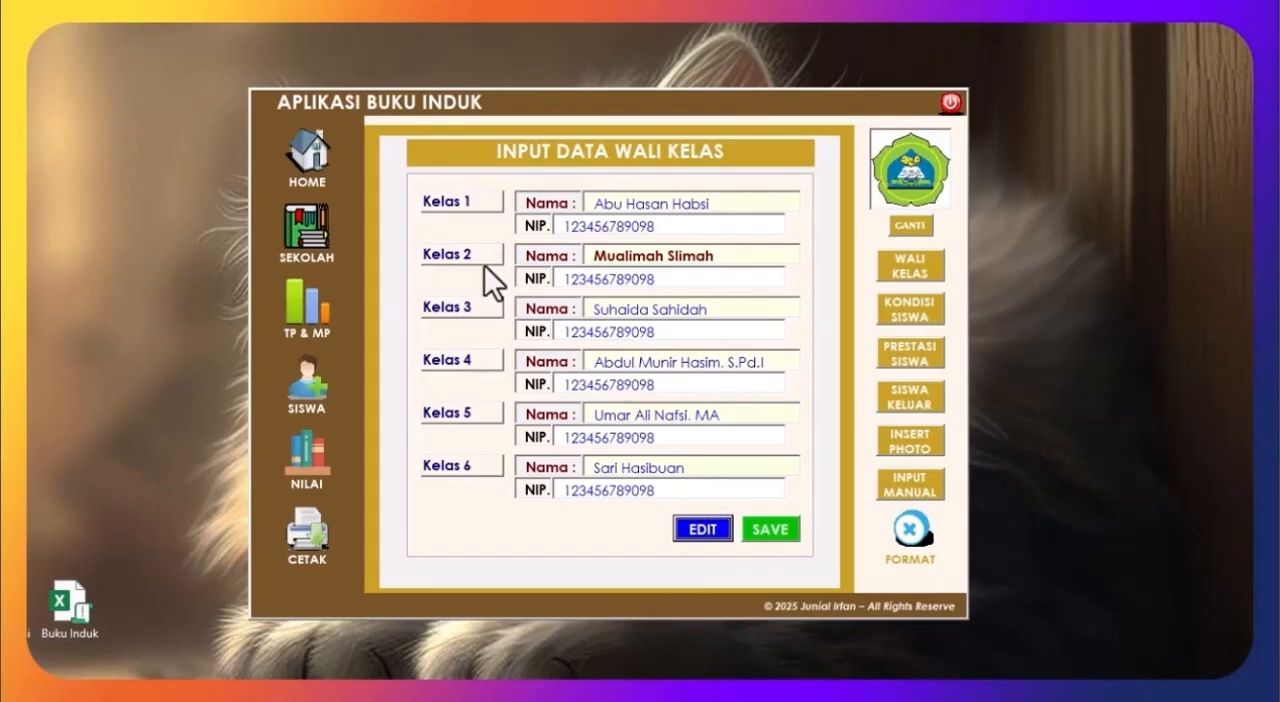
click(338, 168)
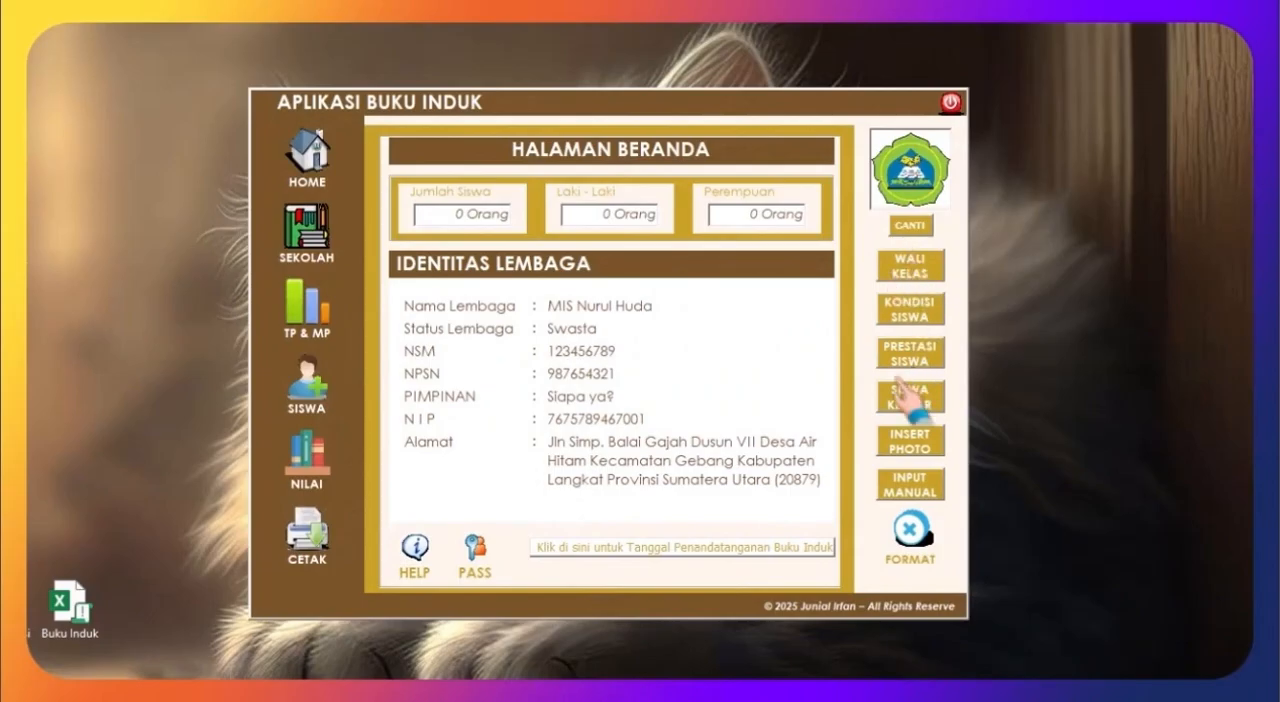
Step: Open the student identity form and enter the full name, nickname, NIS, NISN, birthplace and date, gender Laki-Laki and citizenship WNI
click(300, 385)
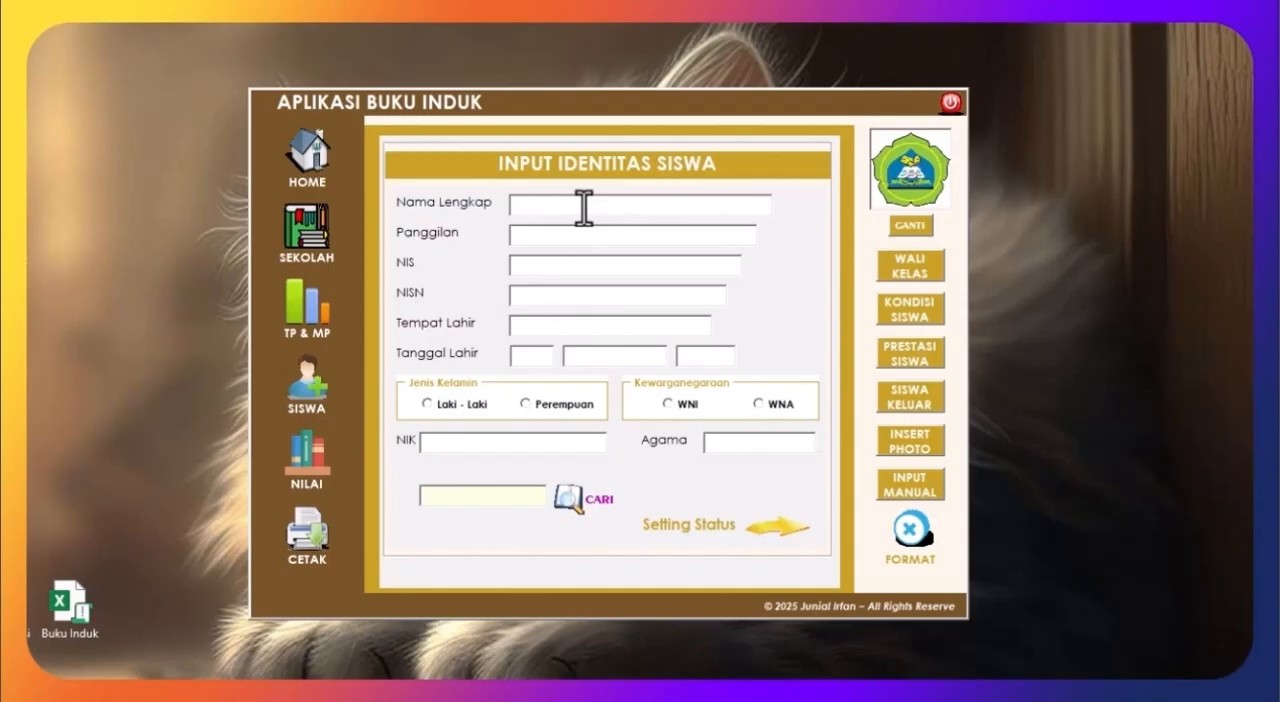
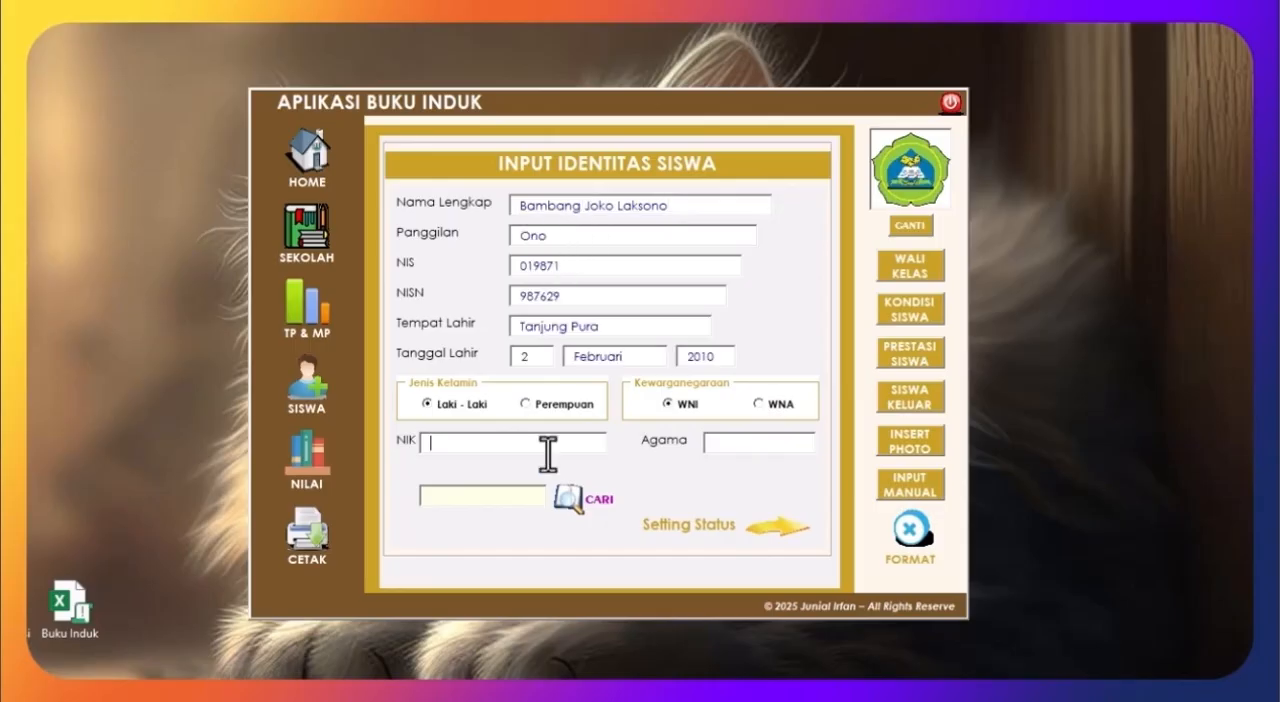
Step: Enter the student's NIK and set the religion to Islam
text(1234567890)
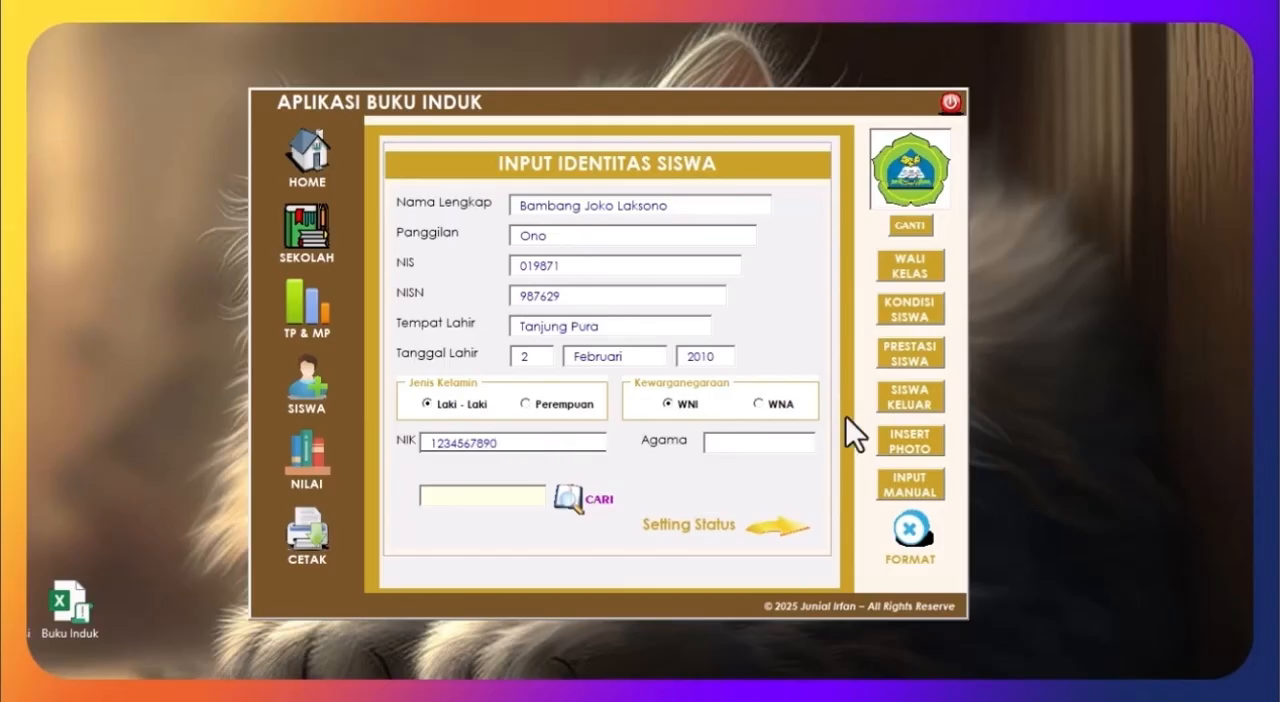
click(772, 446)
text(Islam)
Step: Continue to the family status page and record the student as Anak Kandung, child 4 of 6 Bersaudara
click(788, 529)
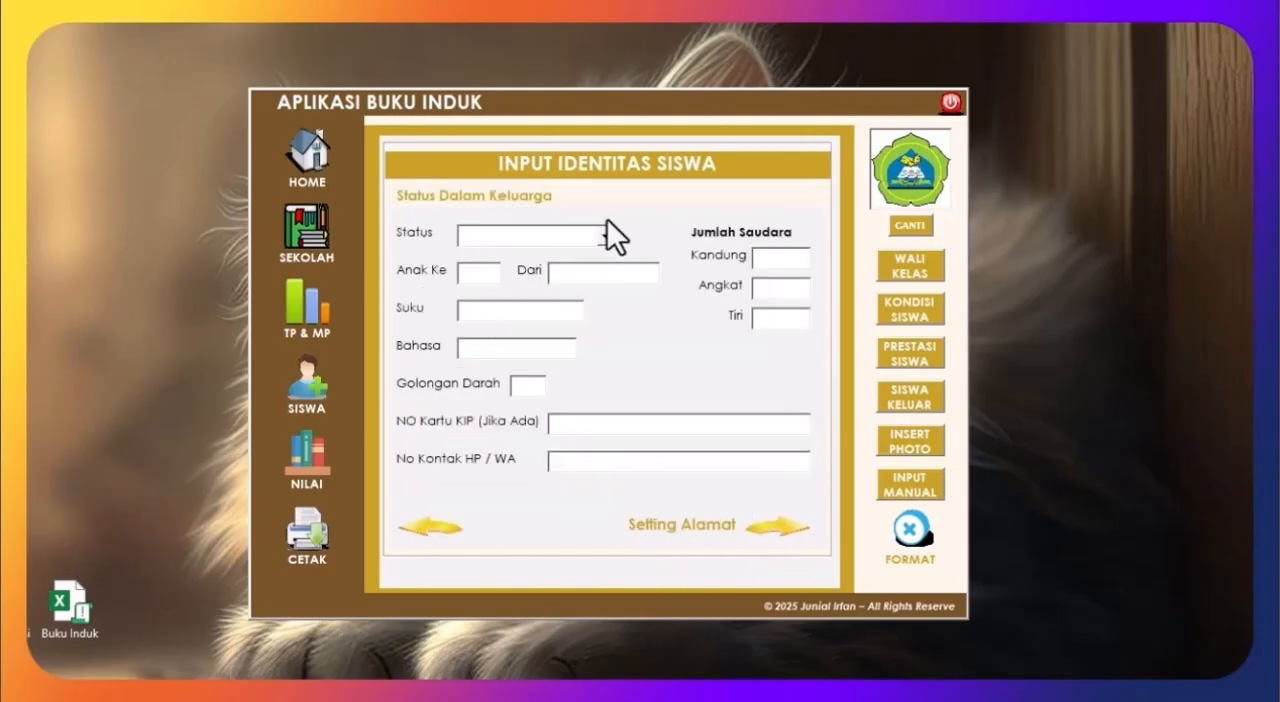
click(603, 237)
click(542, 271)
click(491, 273)
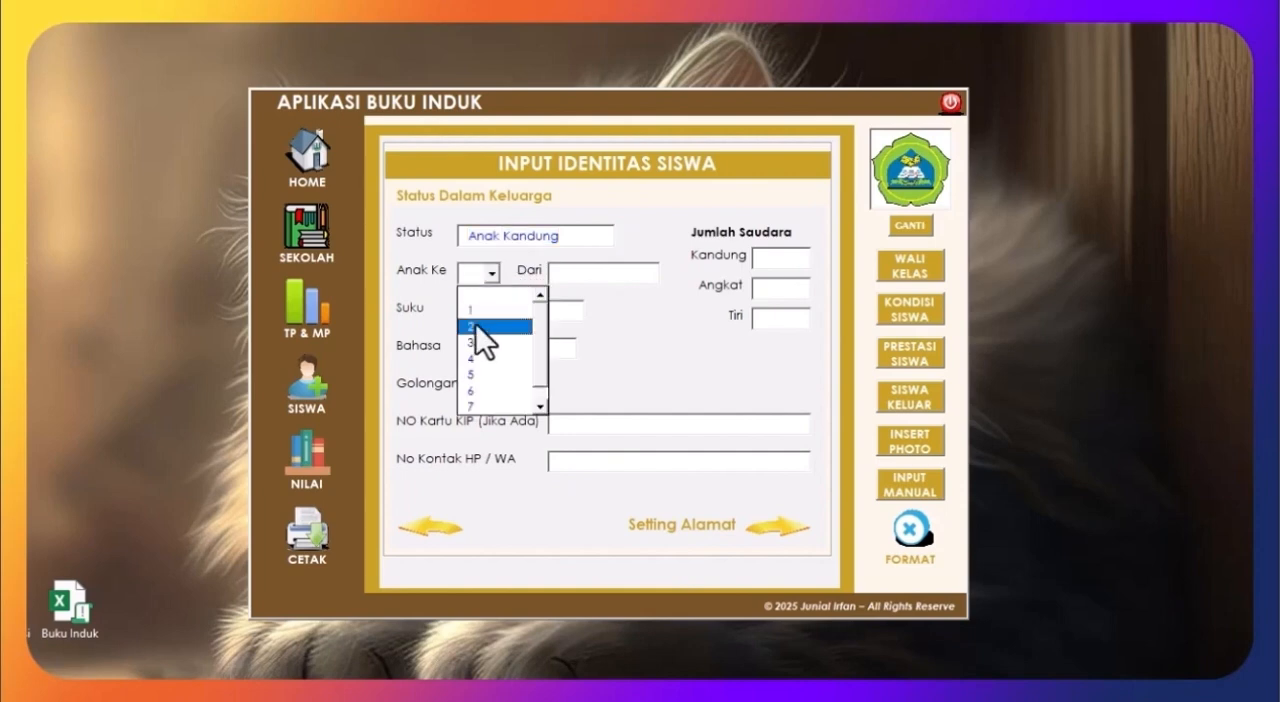
click(476, 358)
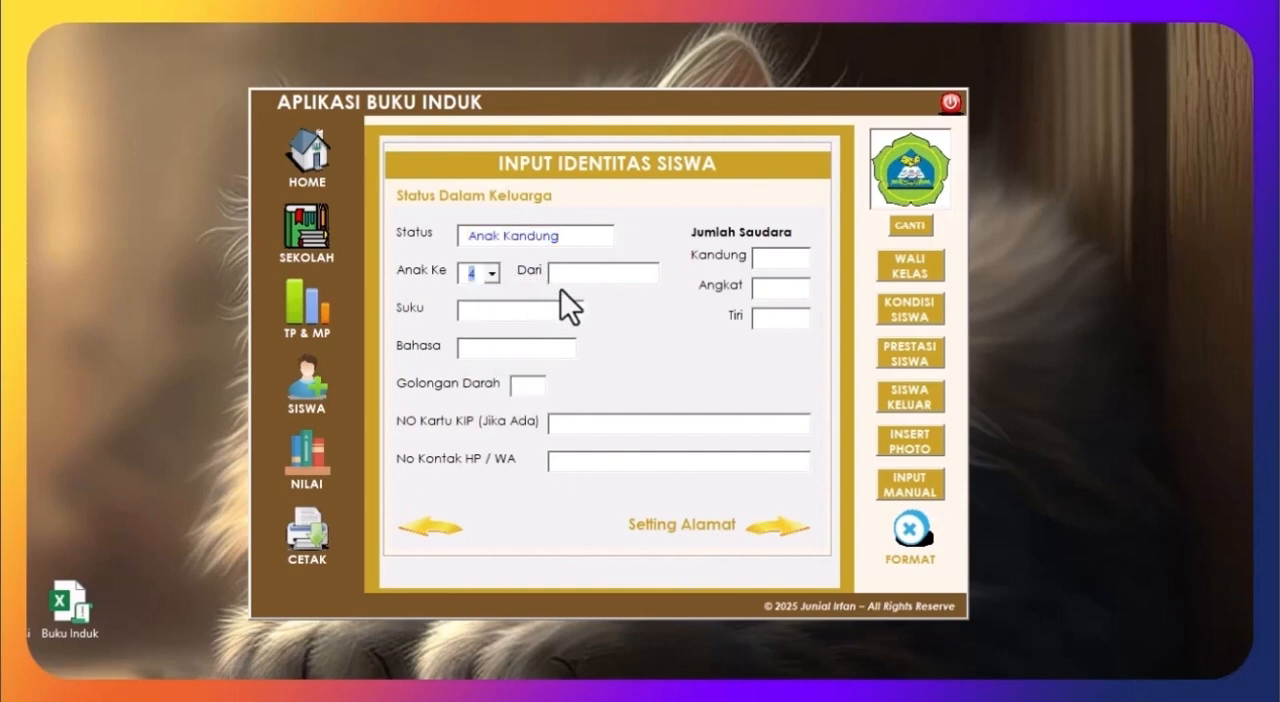
click(578, 275)
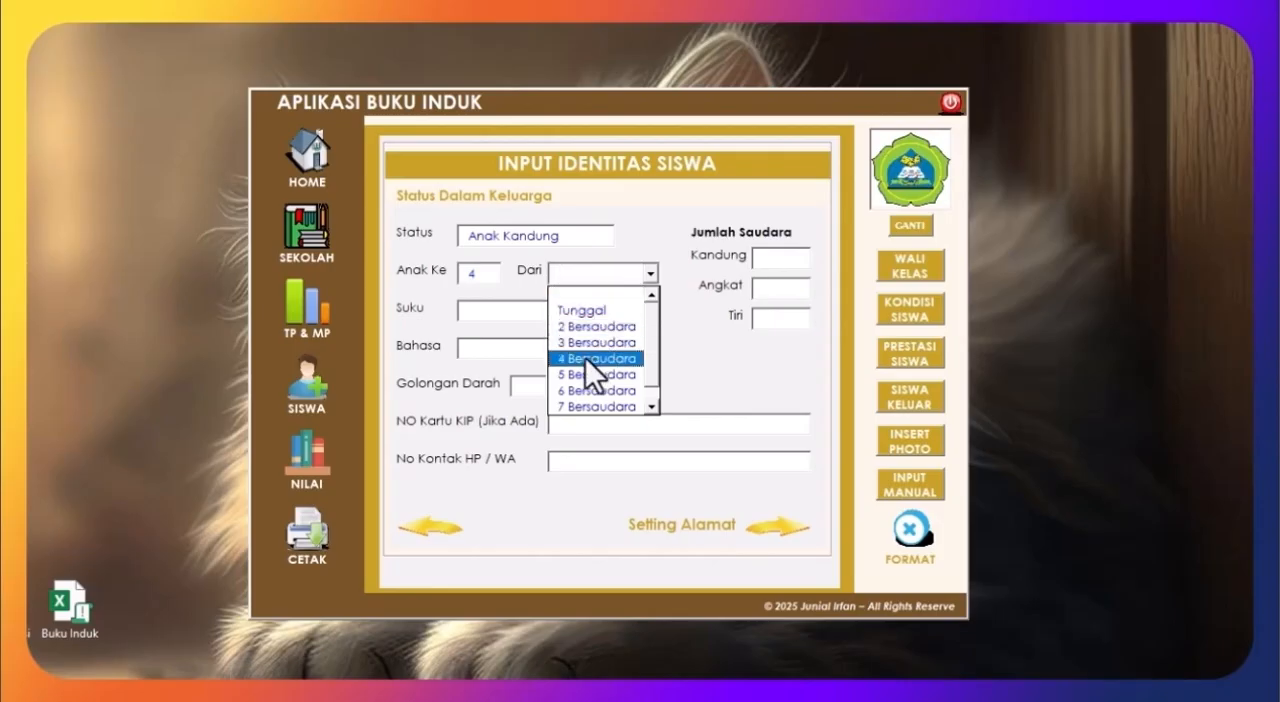
click(586, 386)
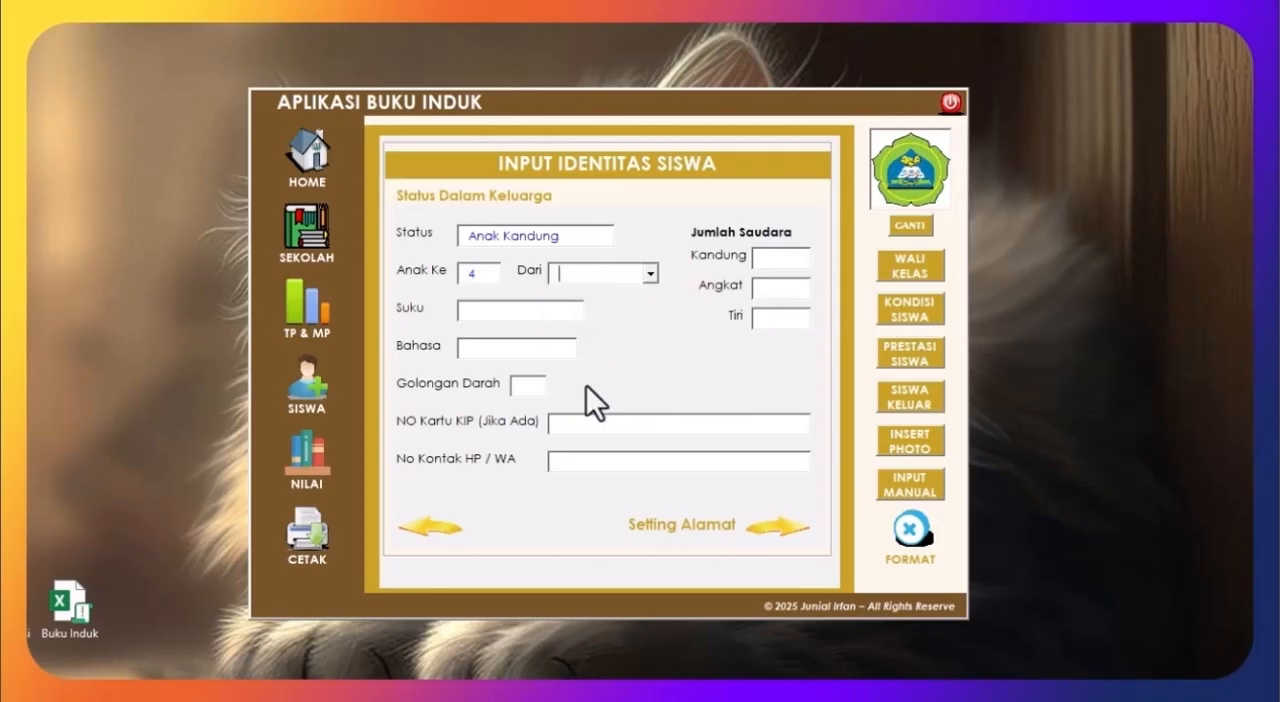
Step: Set ethnicity Melayu, language Indonesia, blood type O and siblings 3 Kandung, 1 Angkat, 2 Tiri, and enter the KIP card number and contact number
click(509, 310)
text(Melyu)
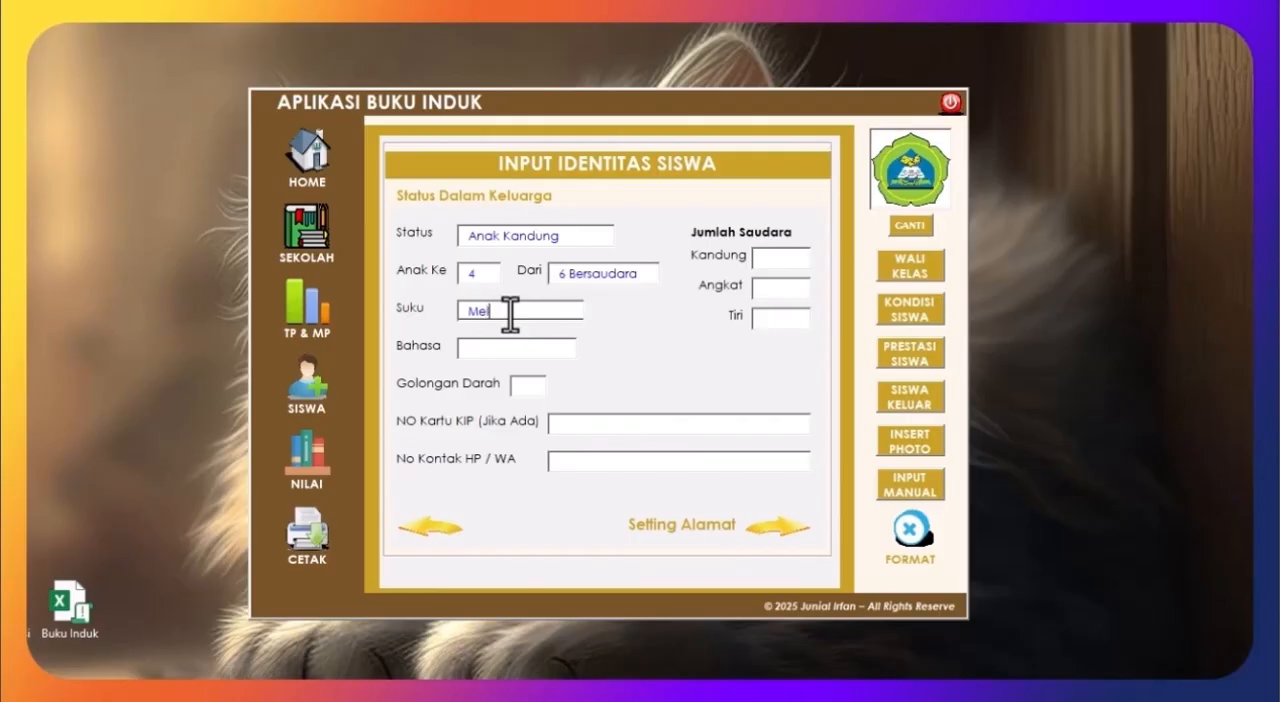
key(BackSpace)
key(BackSpace)
text(ay)
text(u)
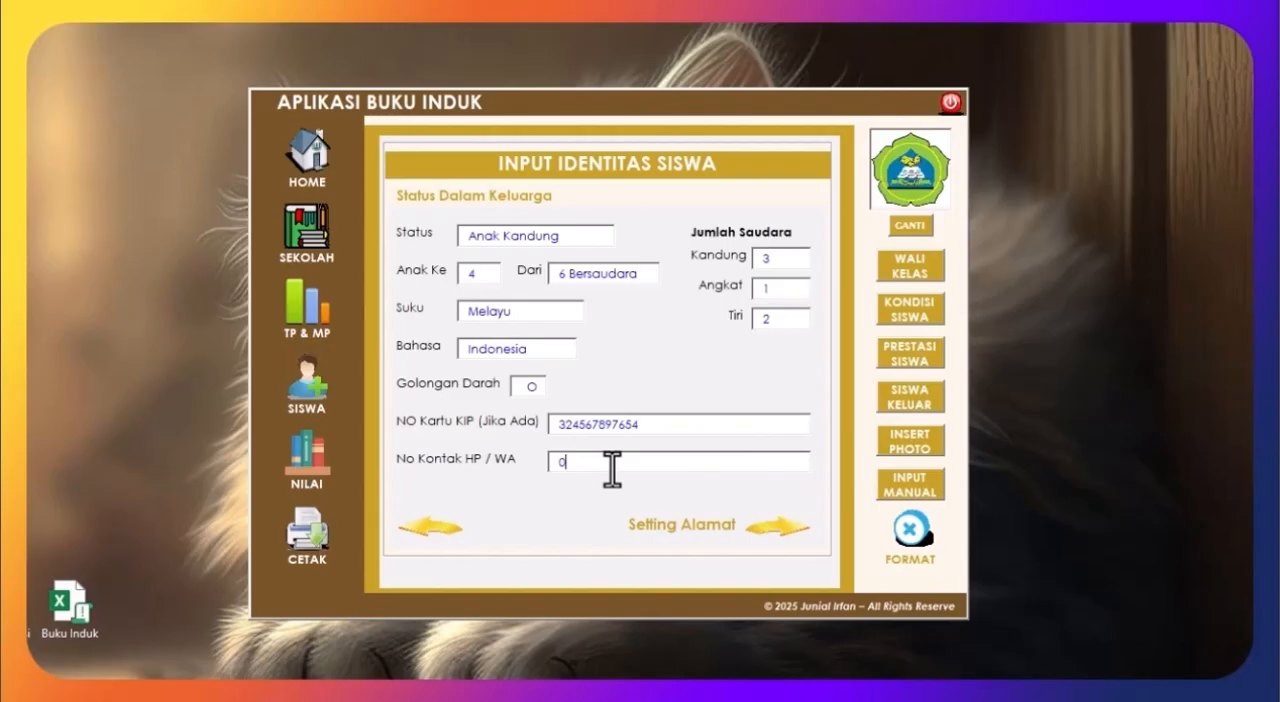
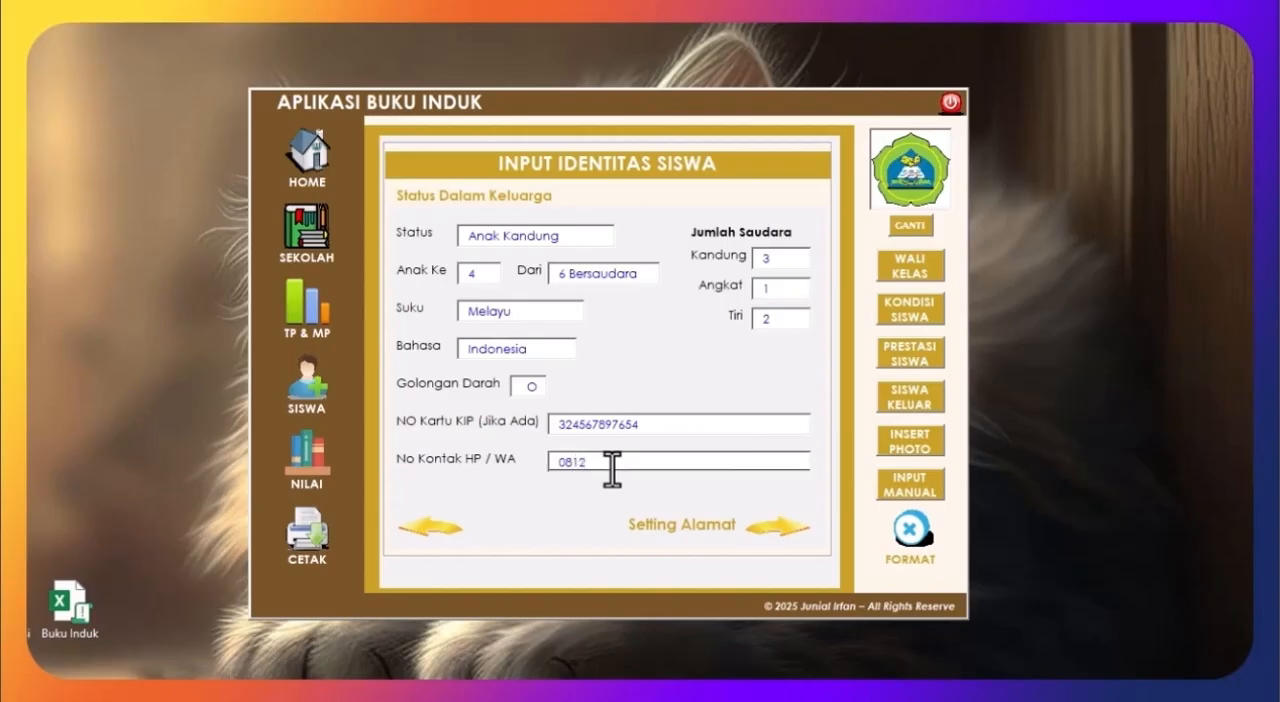
Step: Continue to the address page, fill in the student's home address, and set the distance to school to 300 meters and the transport to Jalan Kaki
click(773, 521)
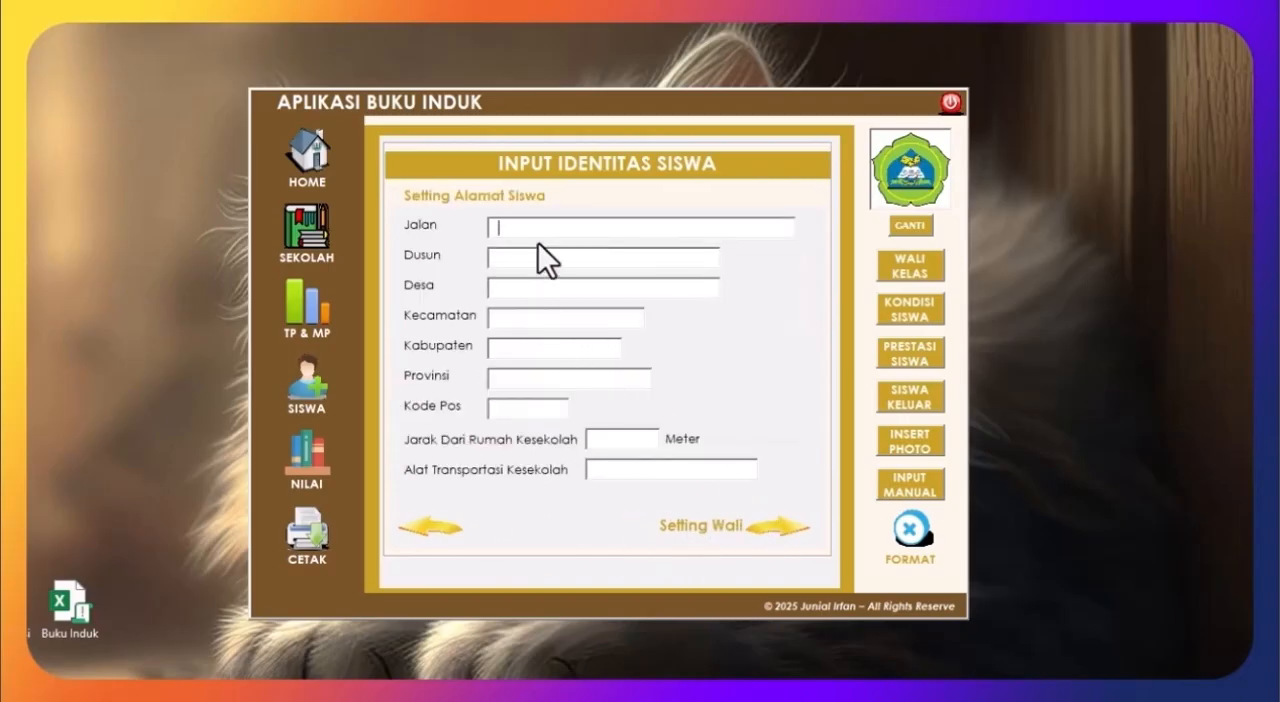
text(Matahari)
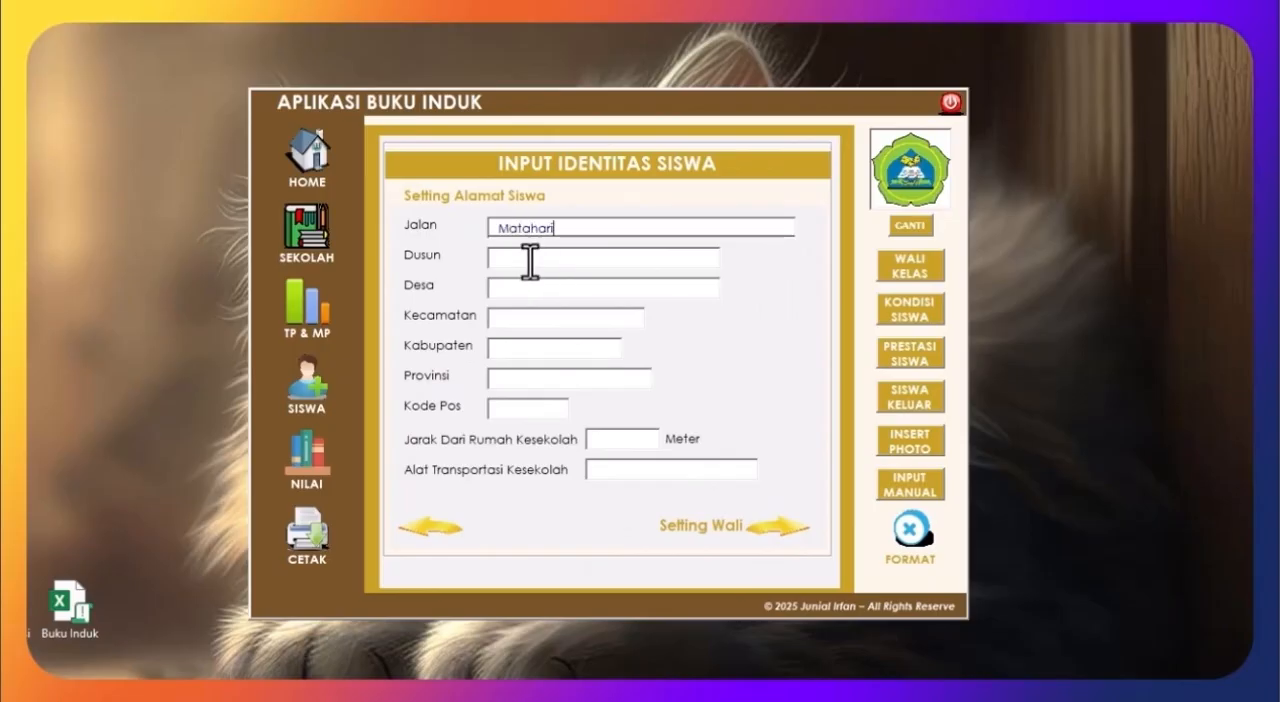
click(528, 259)
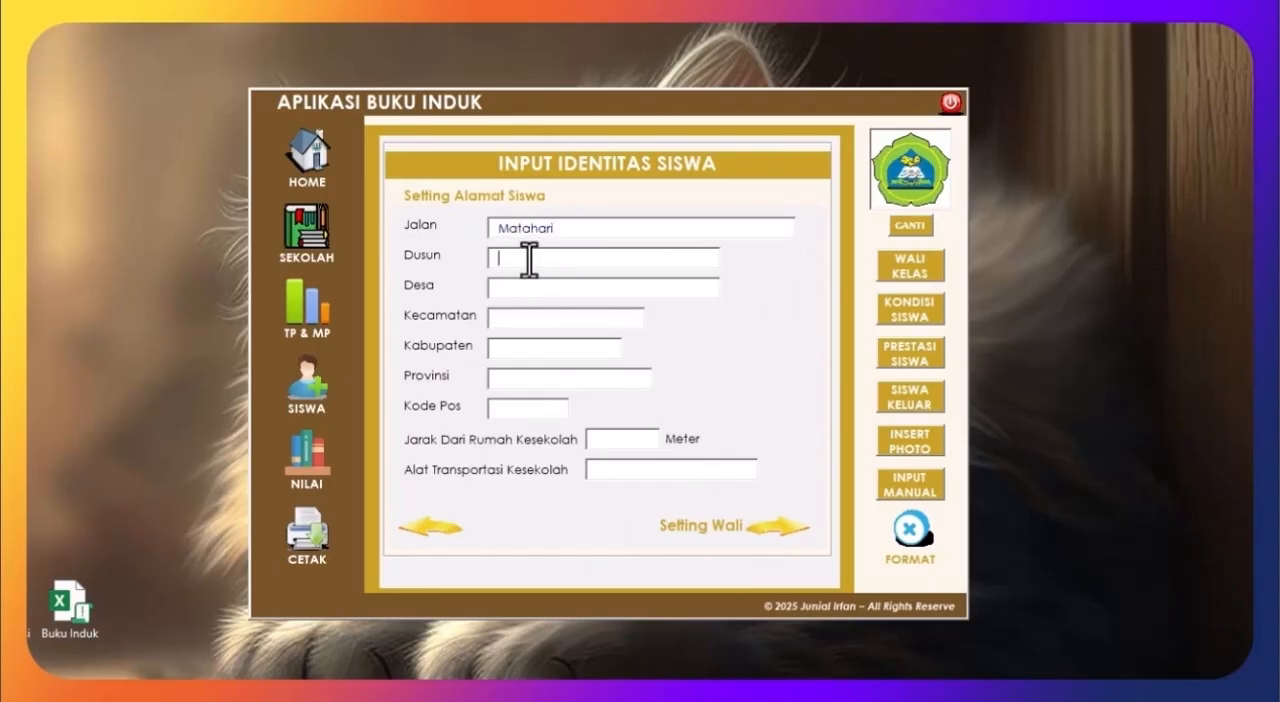
text(Anggrek)
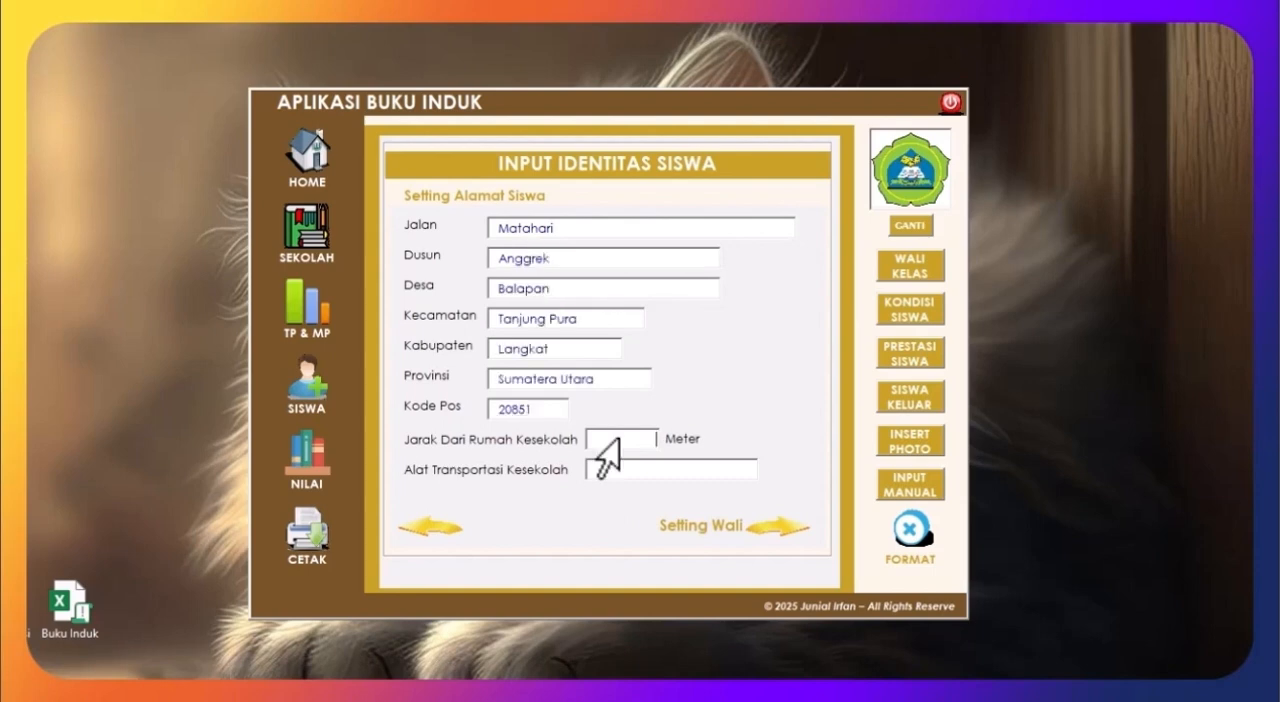
text(00)
click(626, 470)
click(666, 499)
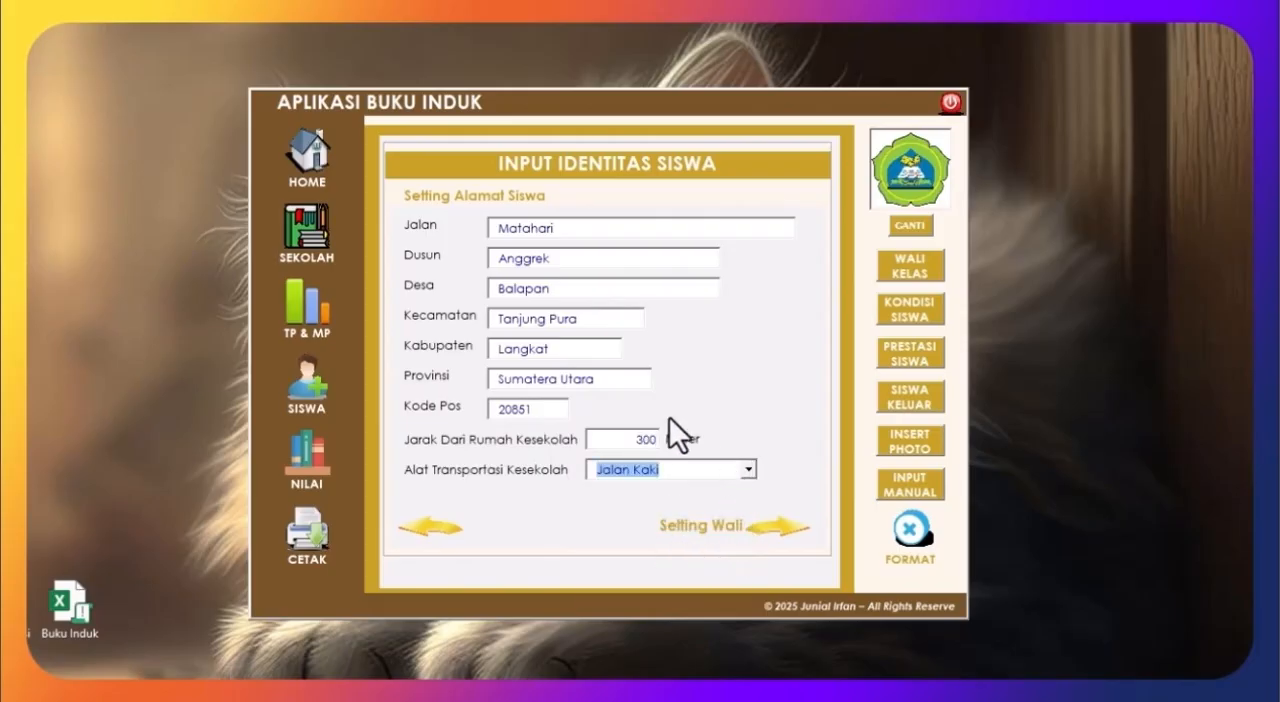
Step: Continue to the guardian page and enter the father's name, occupation ASN, NIK and birth year
click(782, 532)
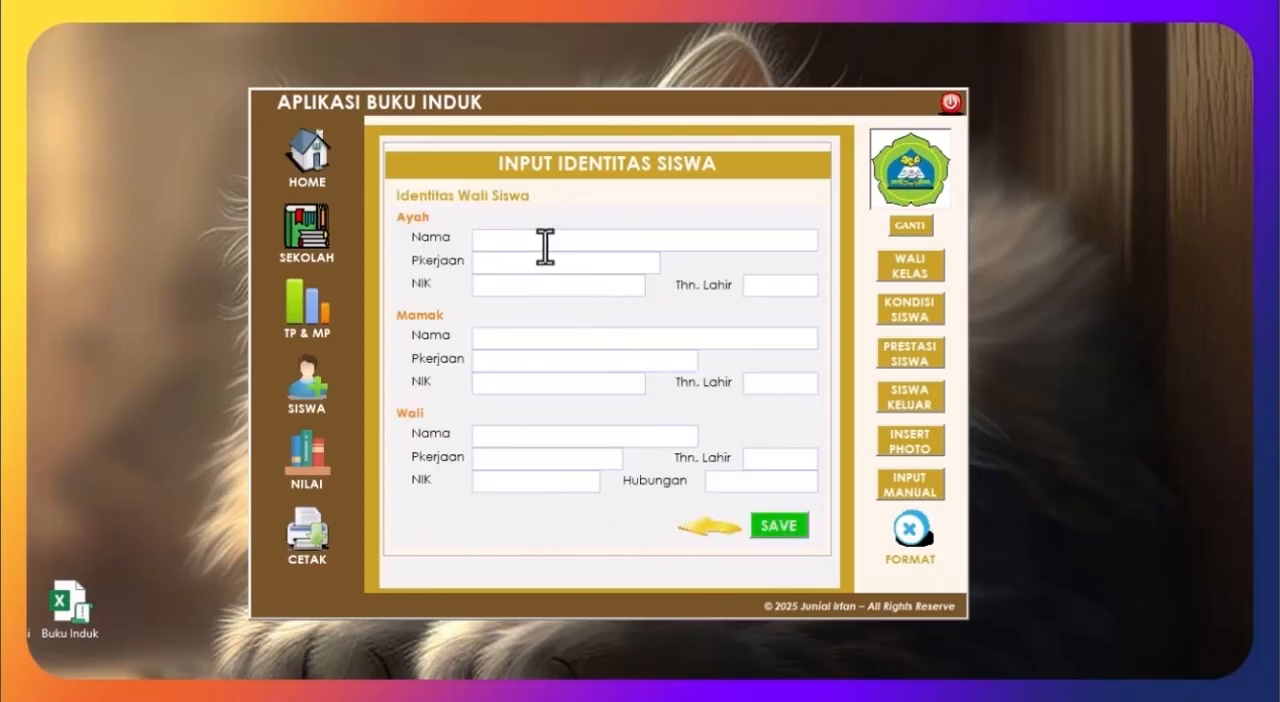
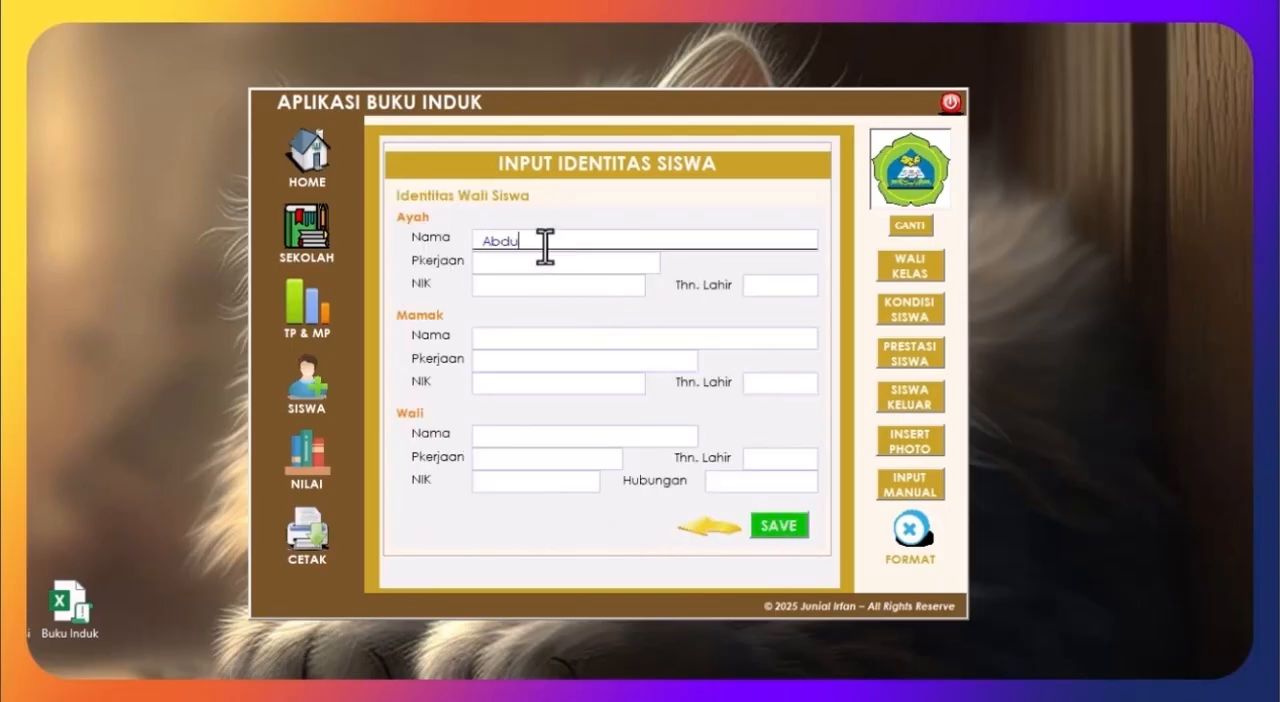
click(545, 258)
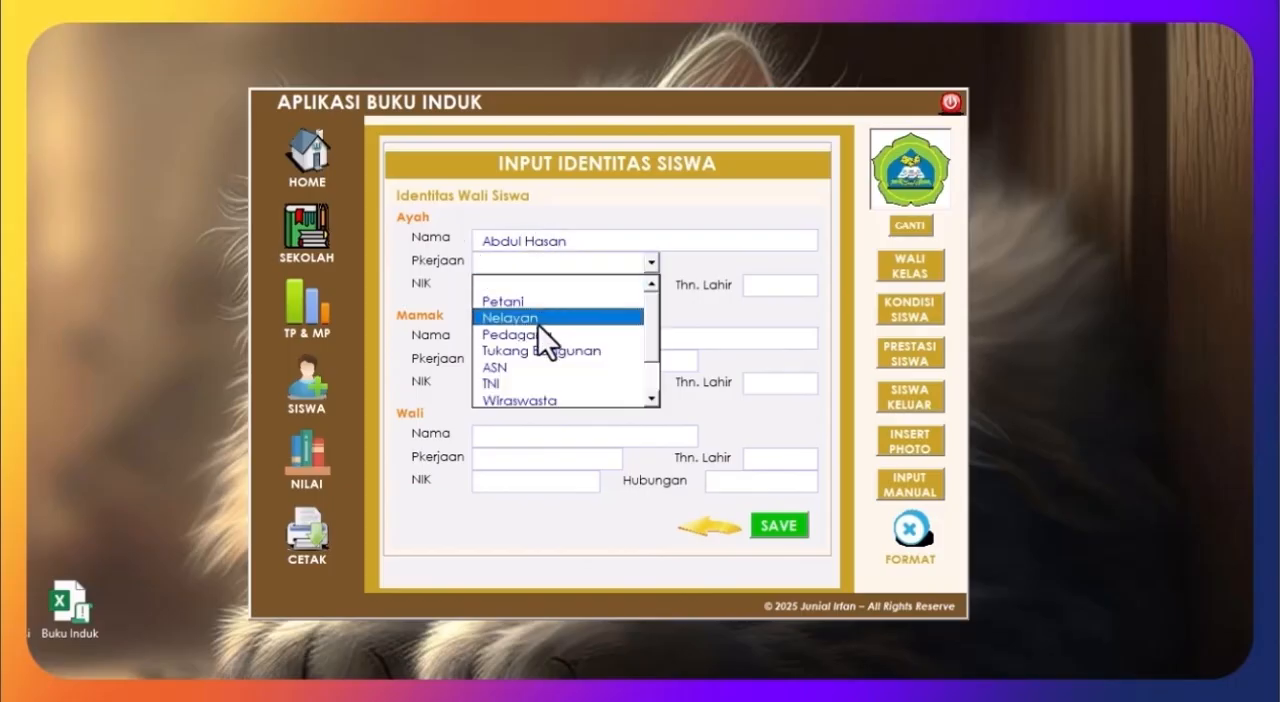
click(527, 366)
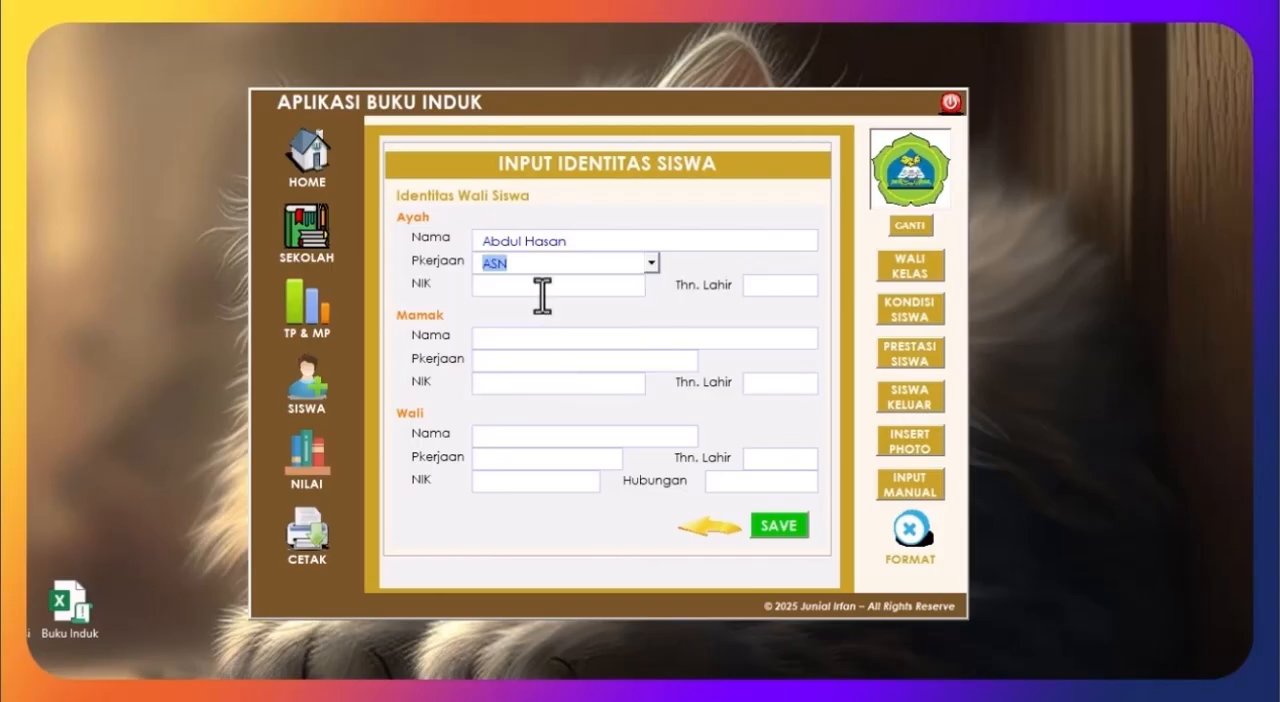
click(543, 290)
text(23451678)
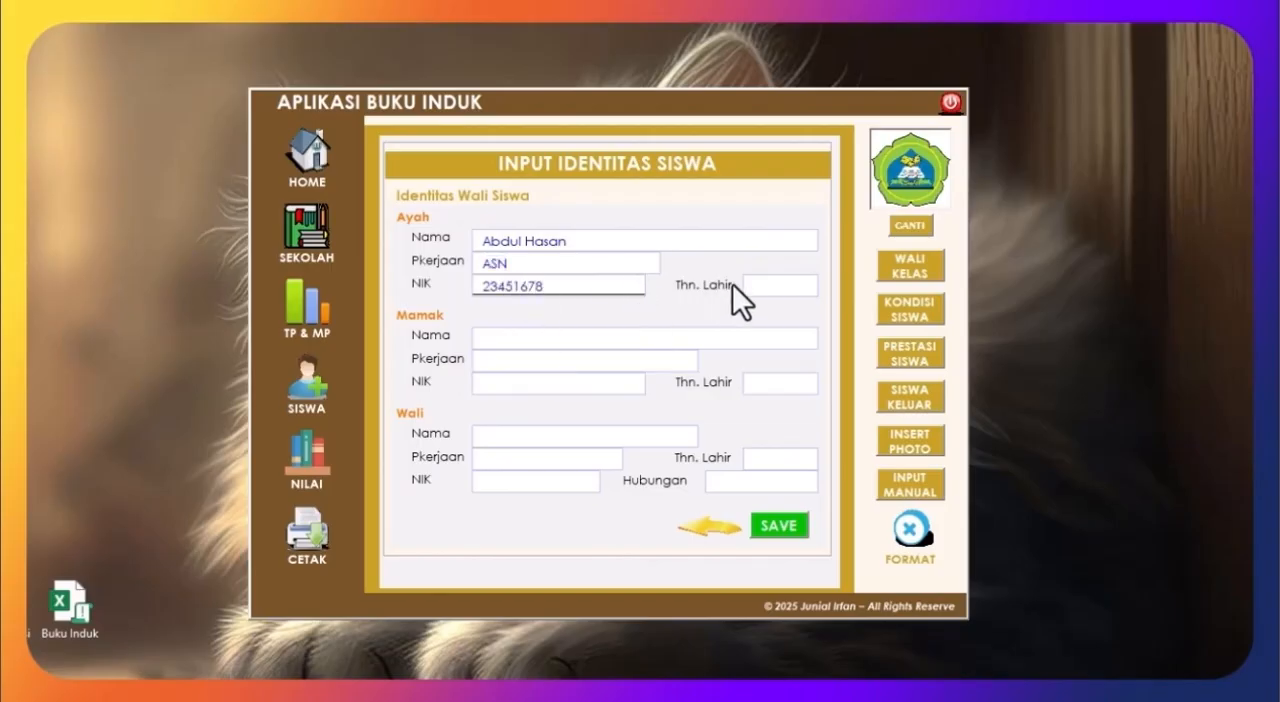
click(780, 285)
click(808, 285)
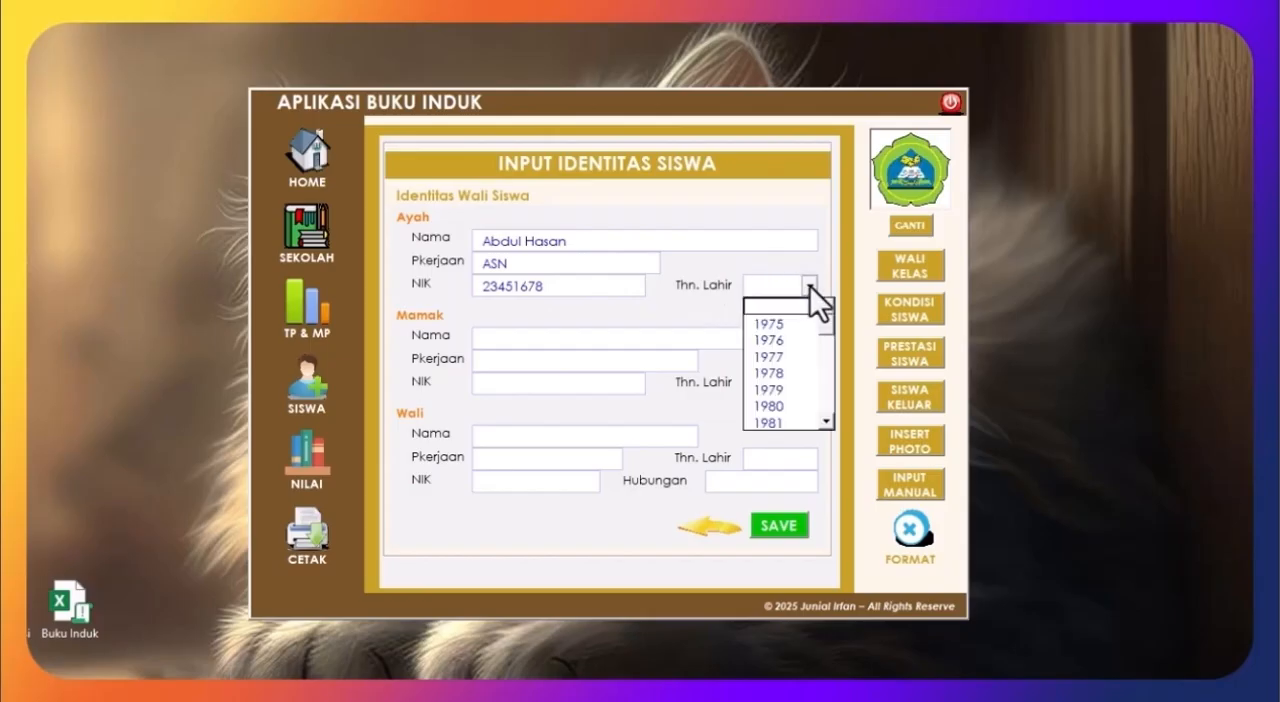
click(799, 424)
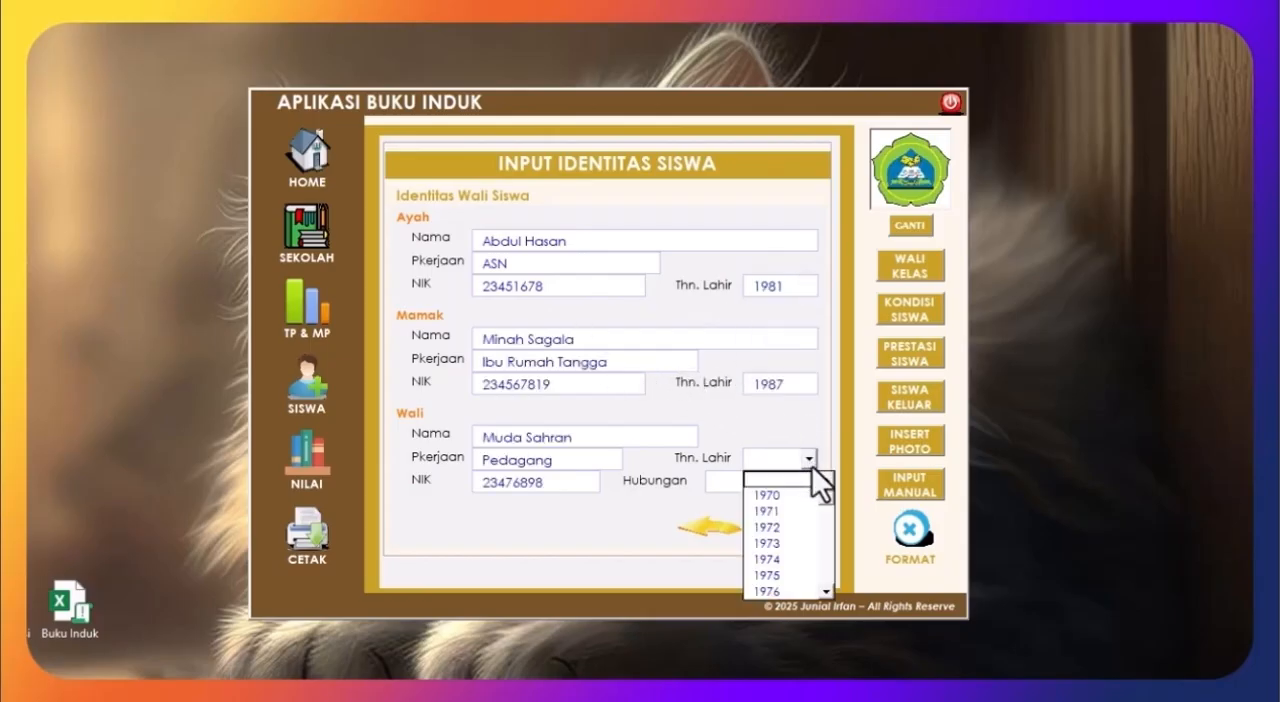
Step: Fill in the mother's details with occupation Ibu Rumah Tangga and the guardian's details with occupation Pedagang and relationship Abang/Kakak
drag(829, 498, 829, 536)
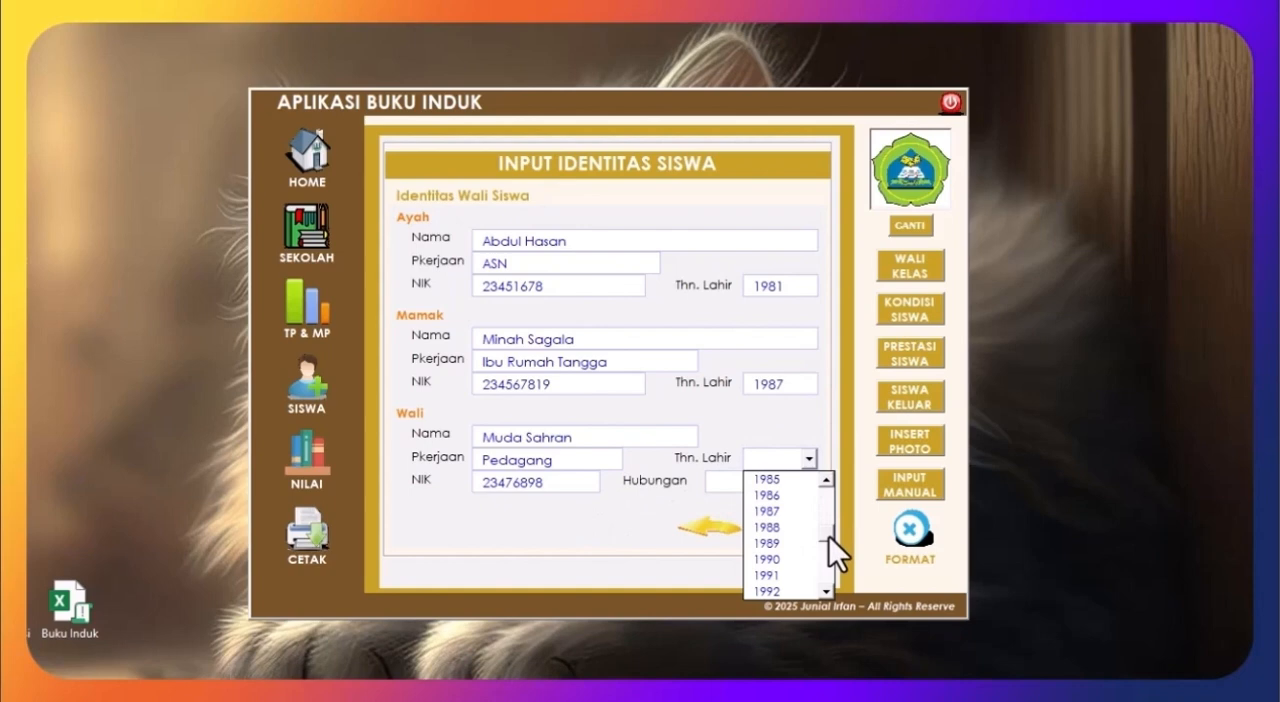
click(793, 589)
click(806, 482)
click(777, 512)
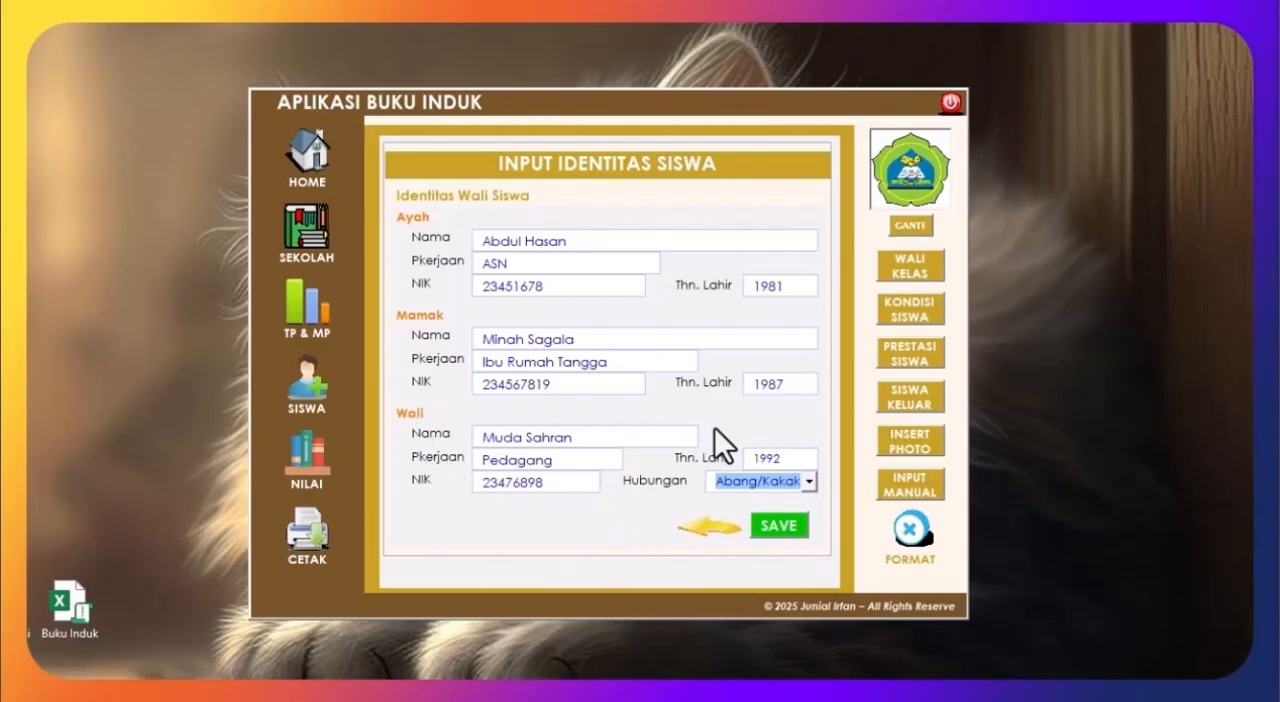
Step: Review the student's entries on all the identity pages and save the record
click(703, 537)
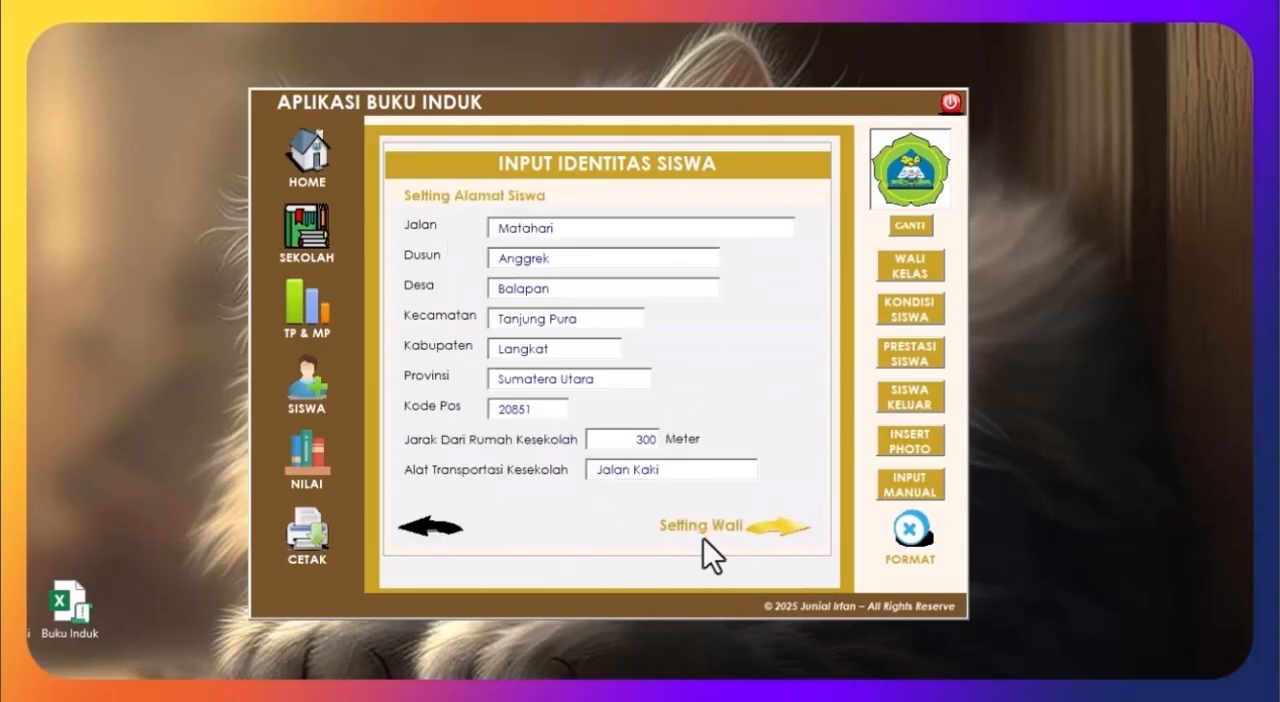
click(445, 525)
click(442, 534)
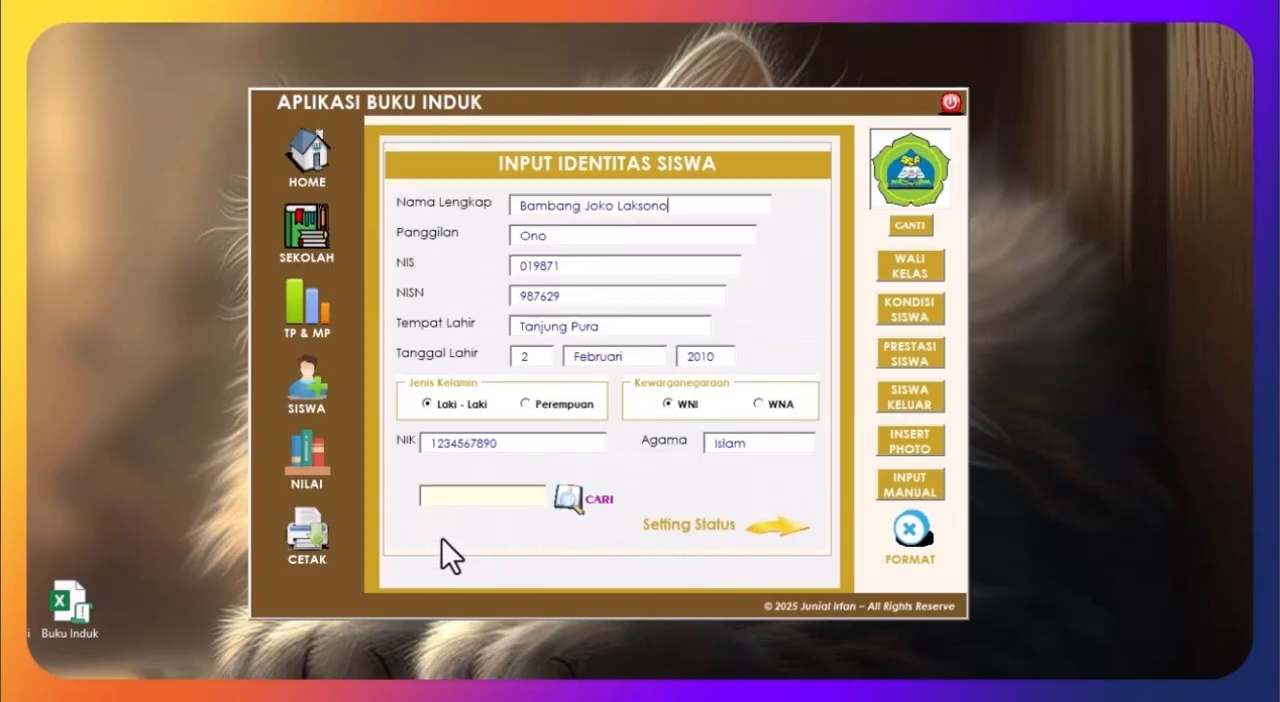
click(779, 525)
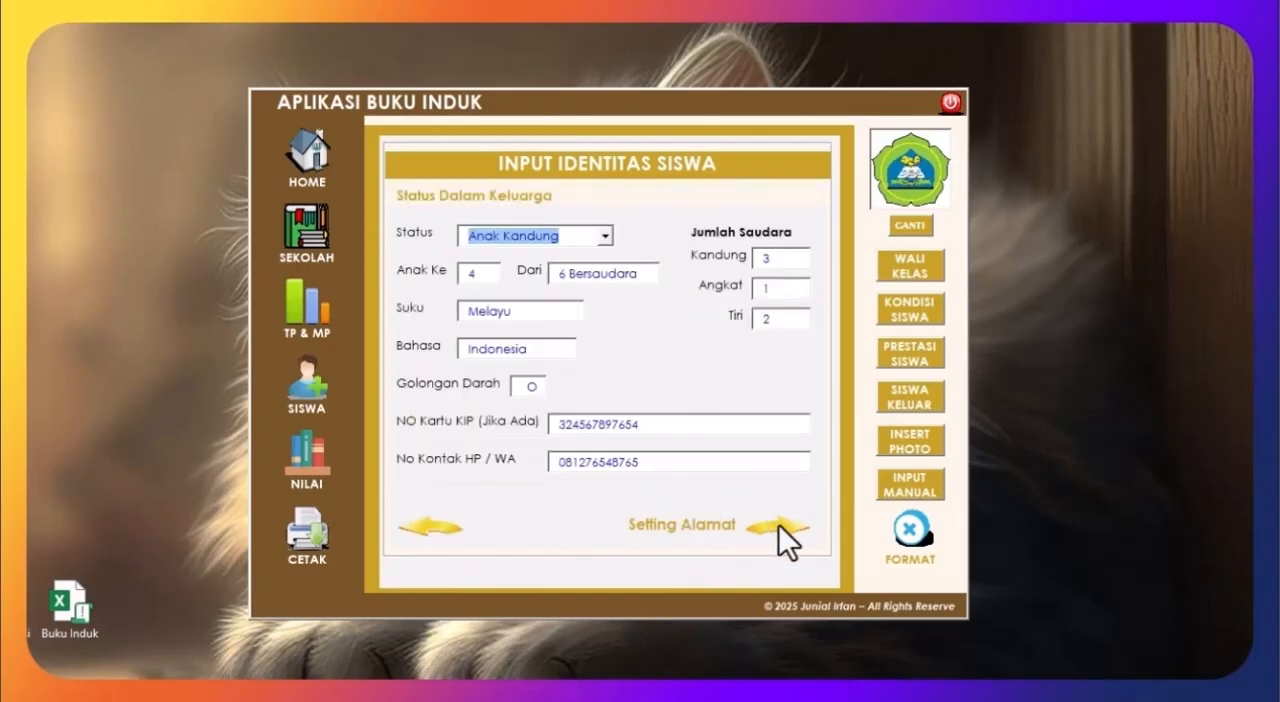
click(779, 524)
click(779, 524)
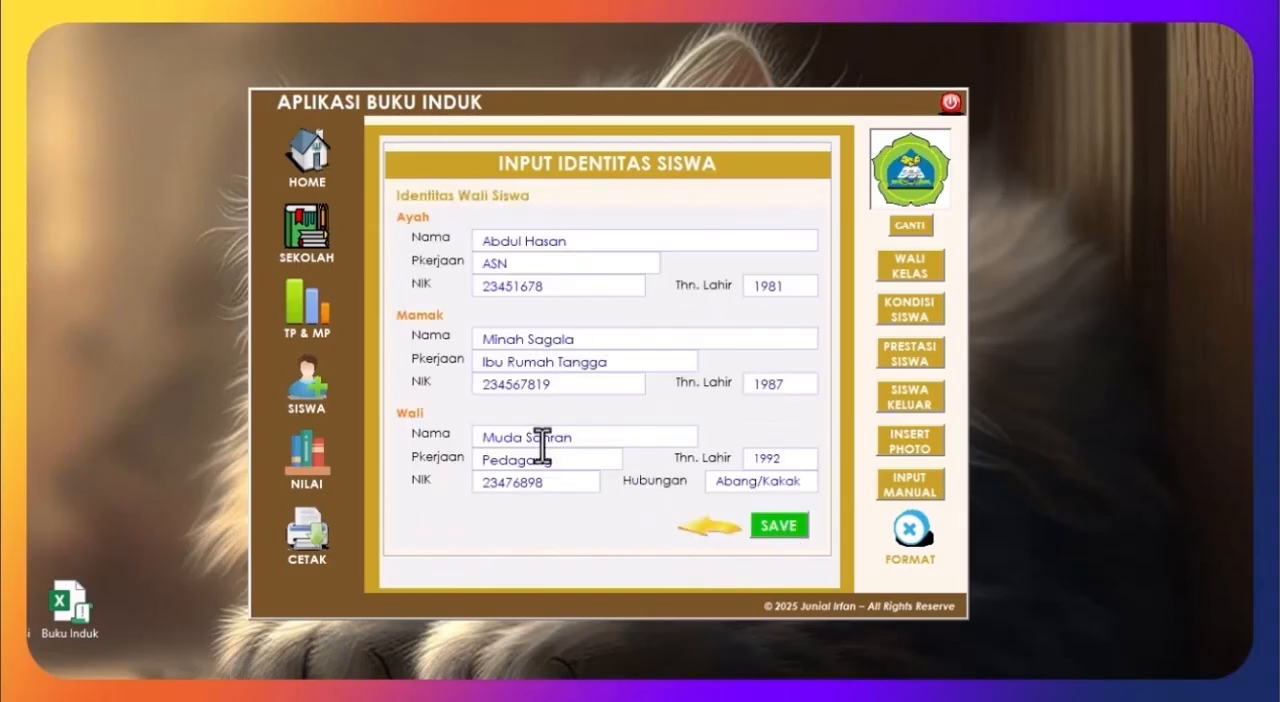
click(792, 533)
click(690, 431)
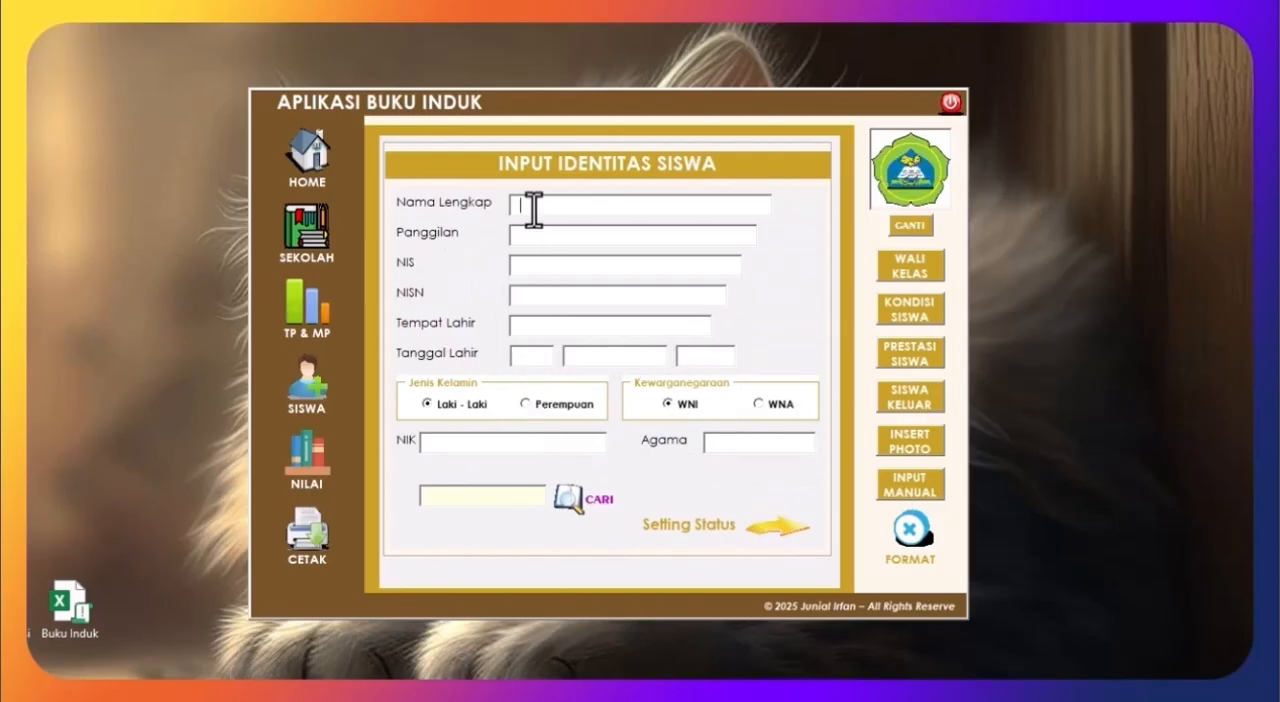
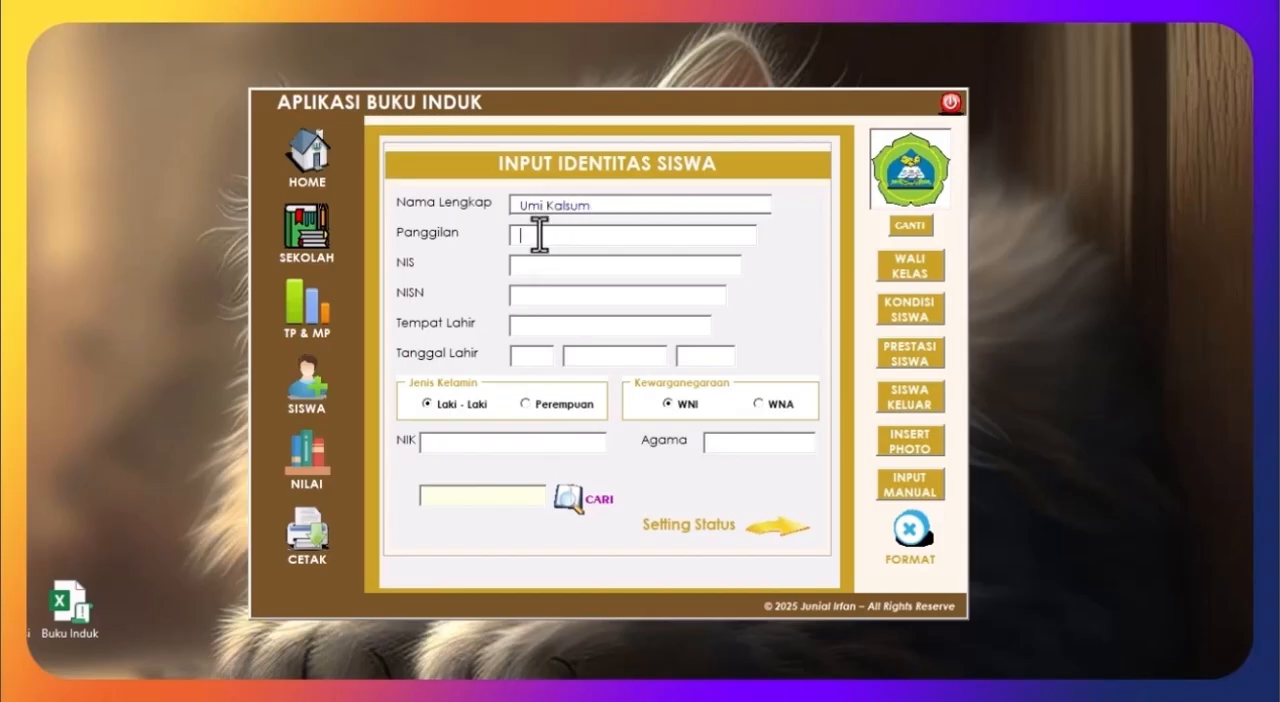
Step: Enter the second student's name, nickname, NIS, NISN, birth details and NIK, with gender Perempuan, citizenship WNA and religion Islam
click(540, 237)
text(Asum)
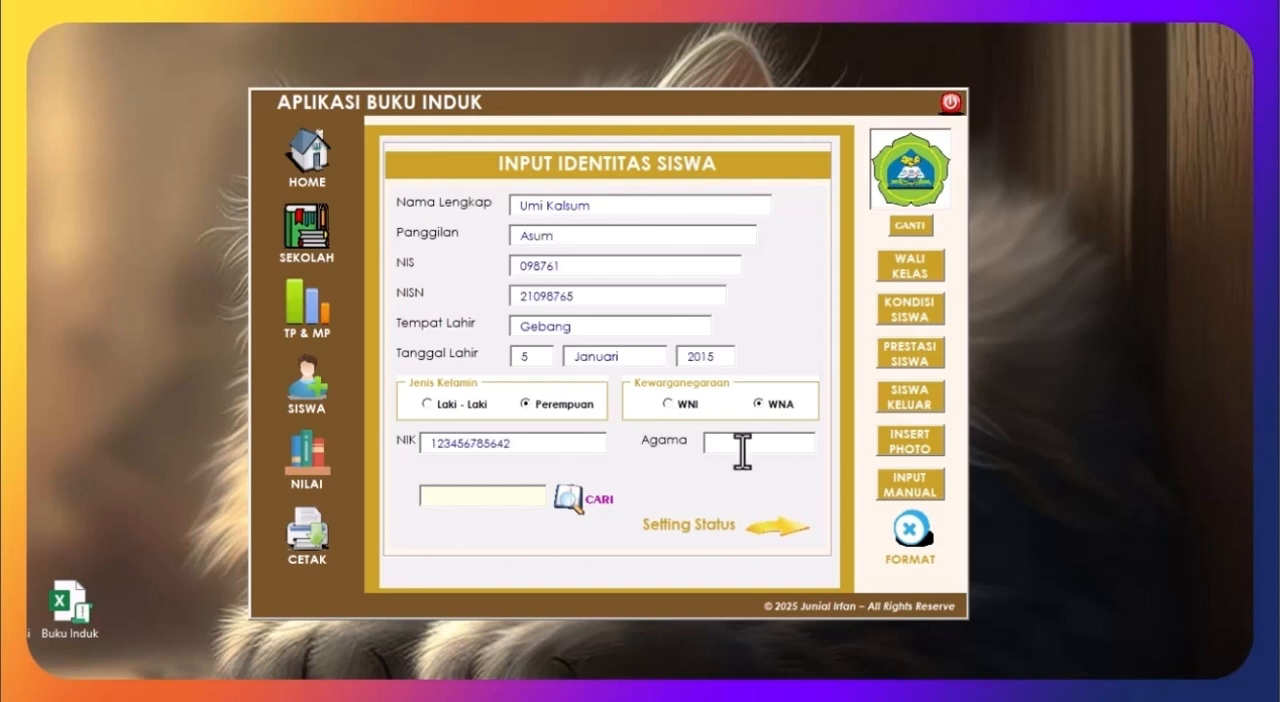
click(740, 446)
text(Islam)
Step: Set the family details to Anak Kandung, child 1, Tunggal, Suku Jawa, Bahasa Indonesia, blood type B, KIP "-", and enter the contact number
click(792, 530)
click(604, 236)
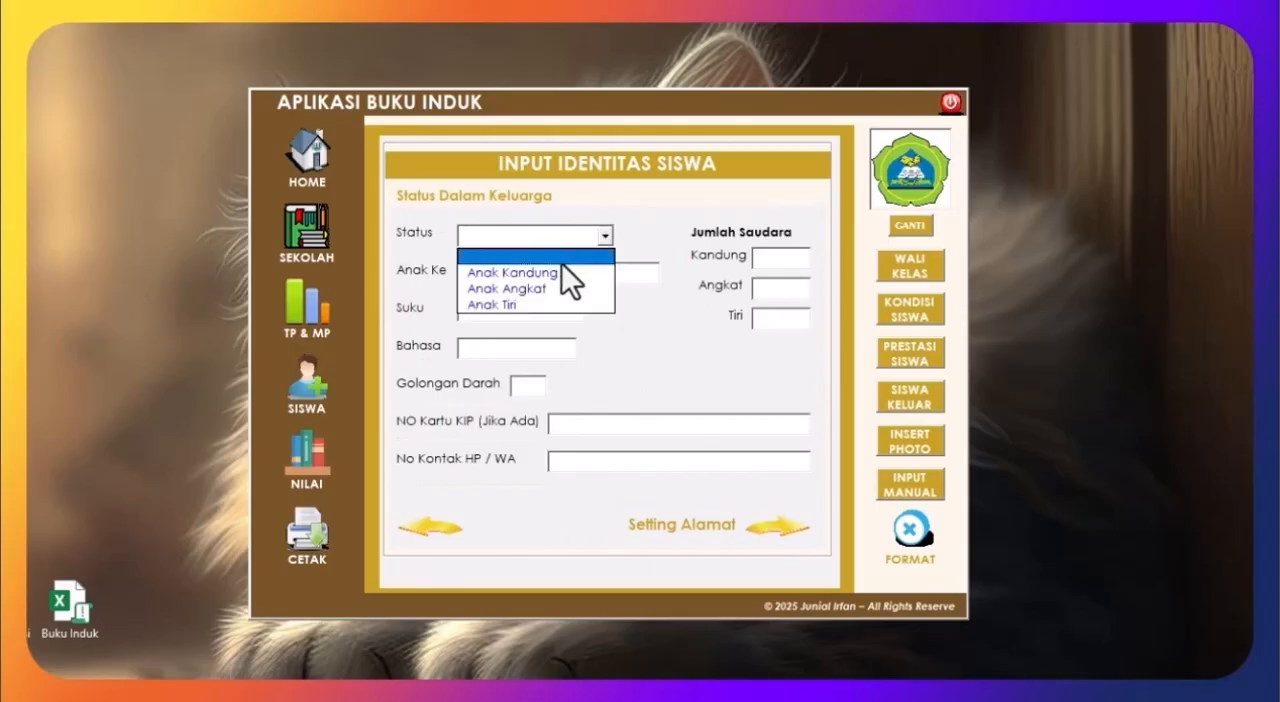
click(553, 270)
click(490, 272)
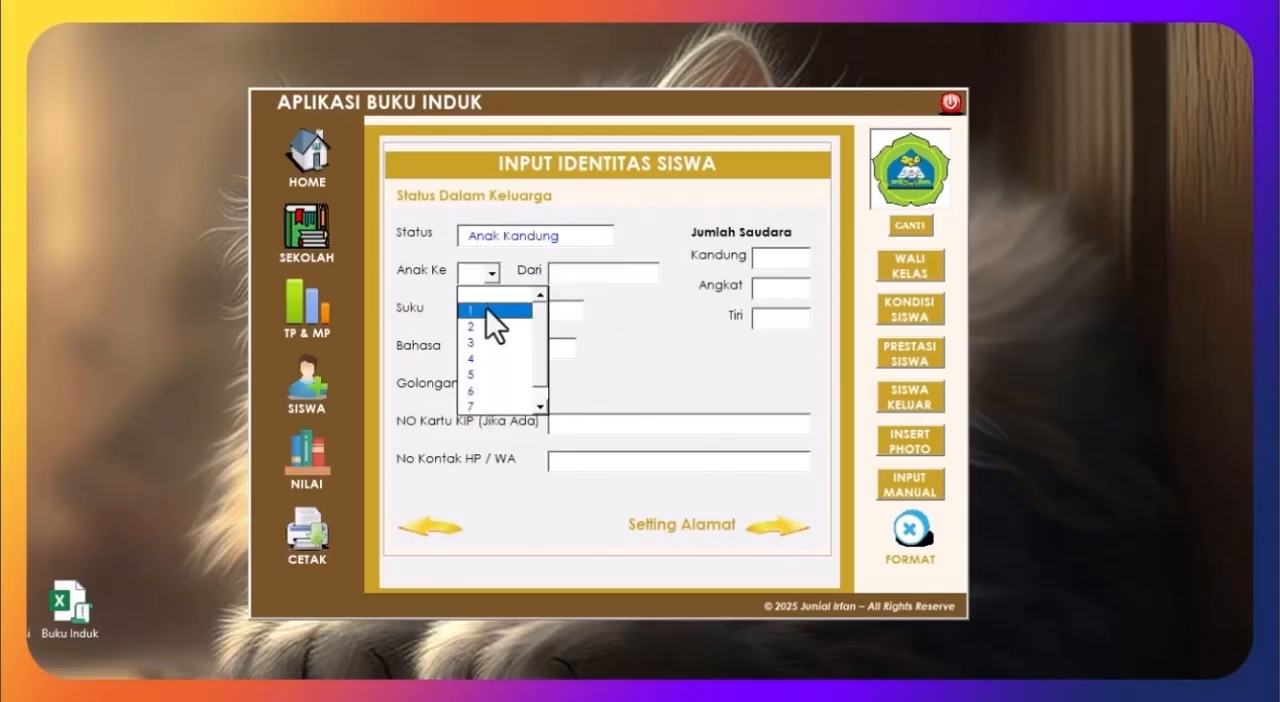
click(486, 309)
click(596, 266)
click(594, 311)
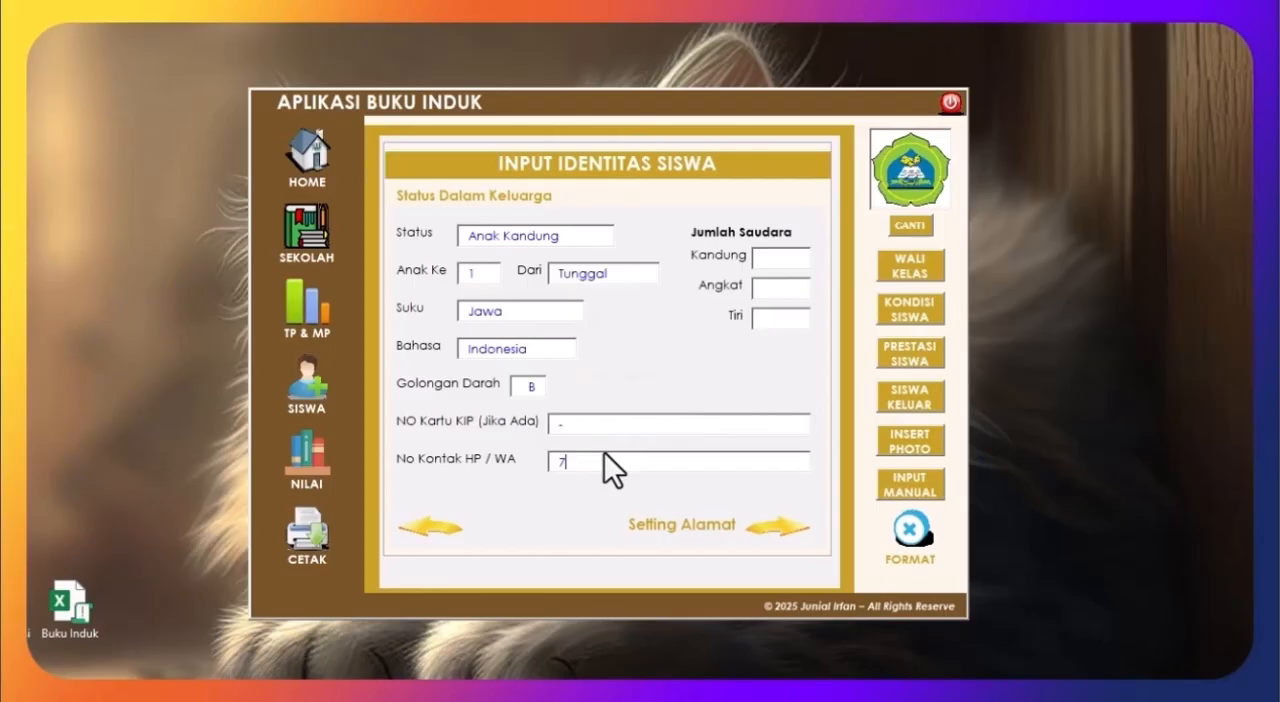
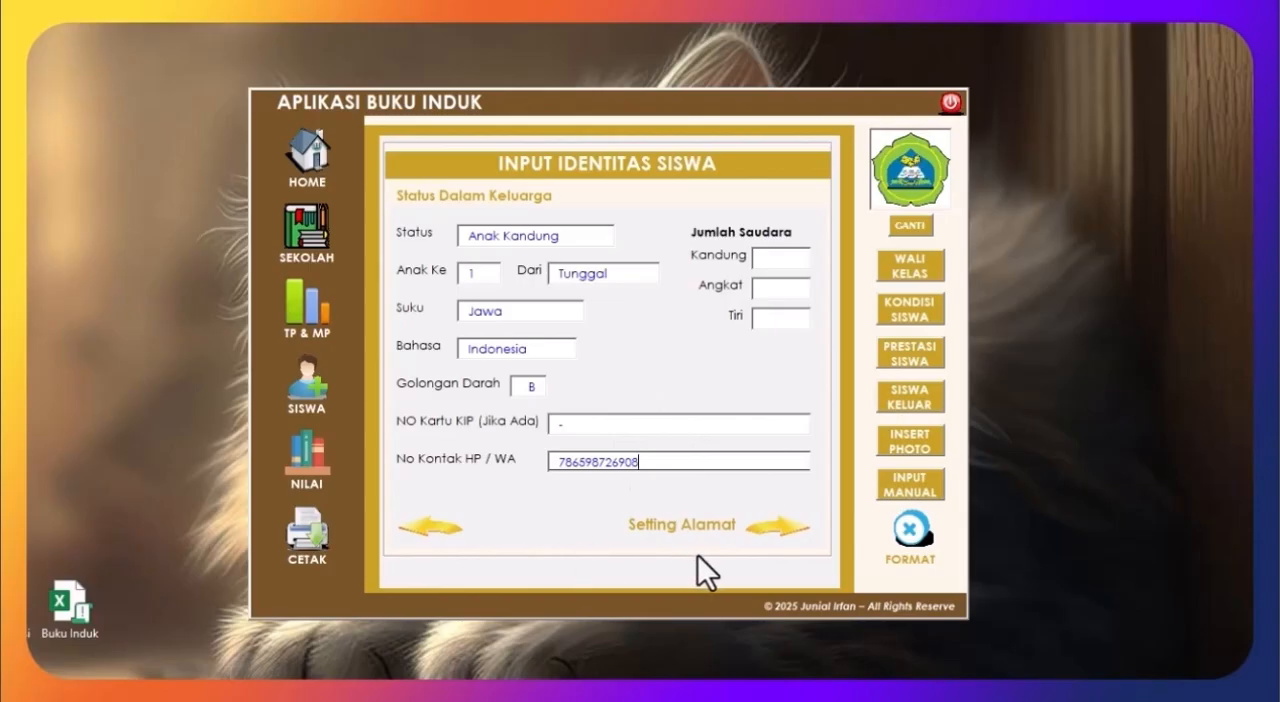
Step: Continue to the address page and enter the student's full address with postcode, distance to school 1500 metres and transport Ketangin
click(796, 531)
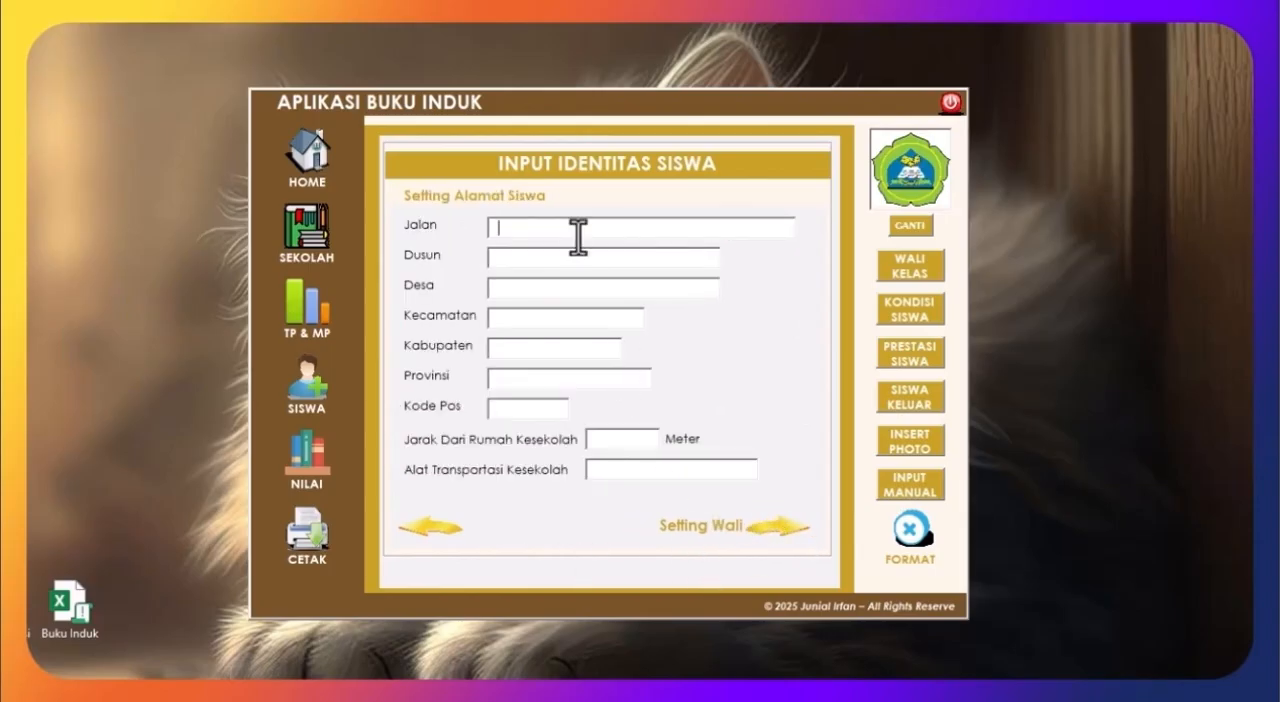
text(Cn)
key(BackSpace)
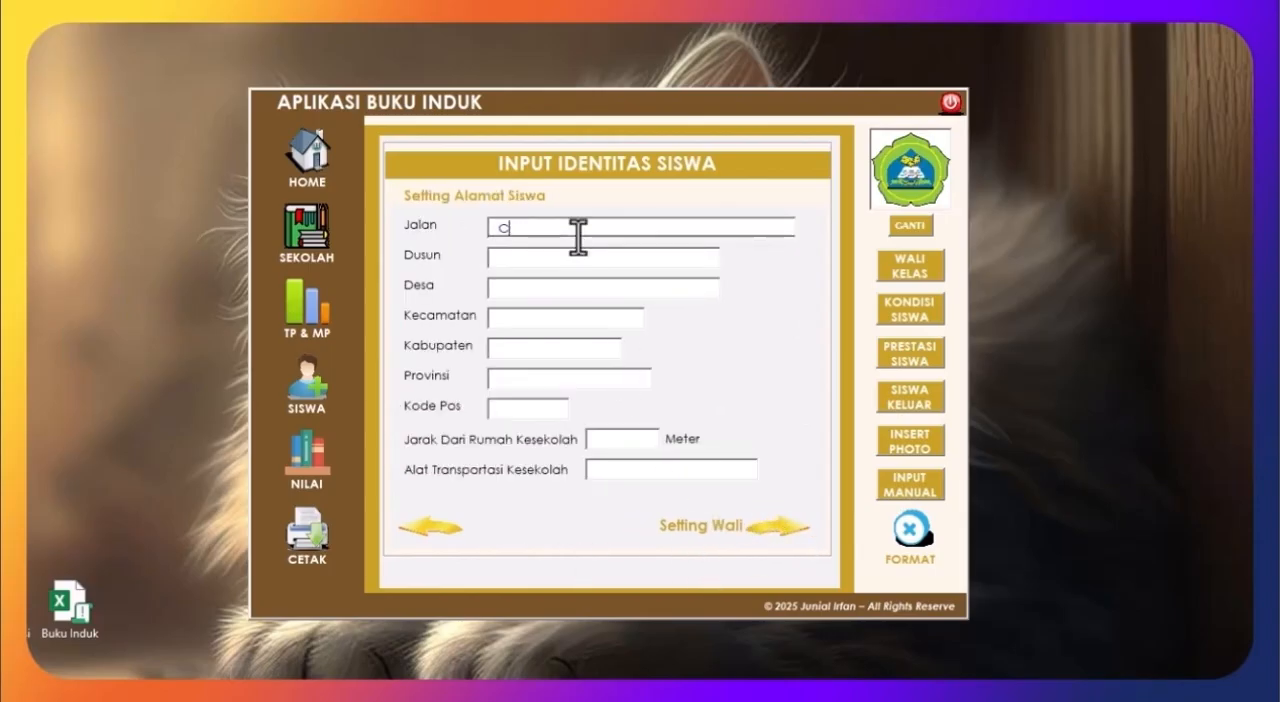
text(endrawasih)
click(597, 257)
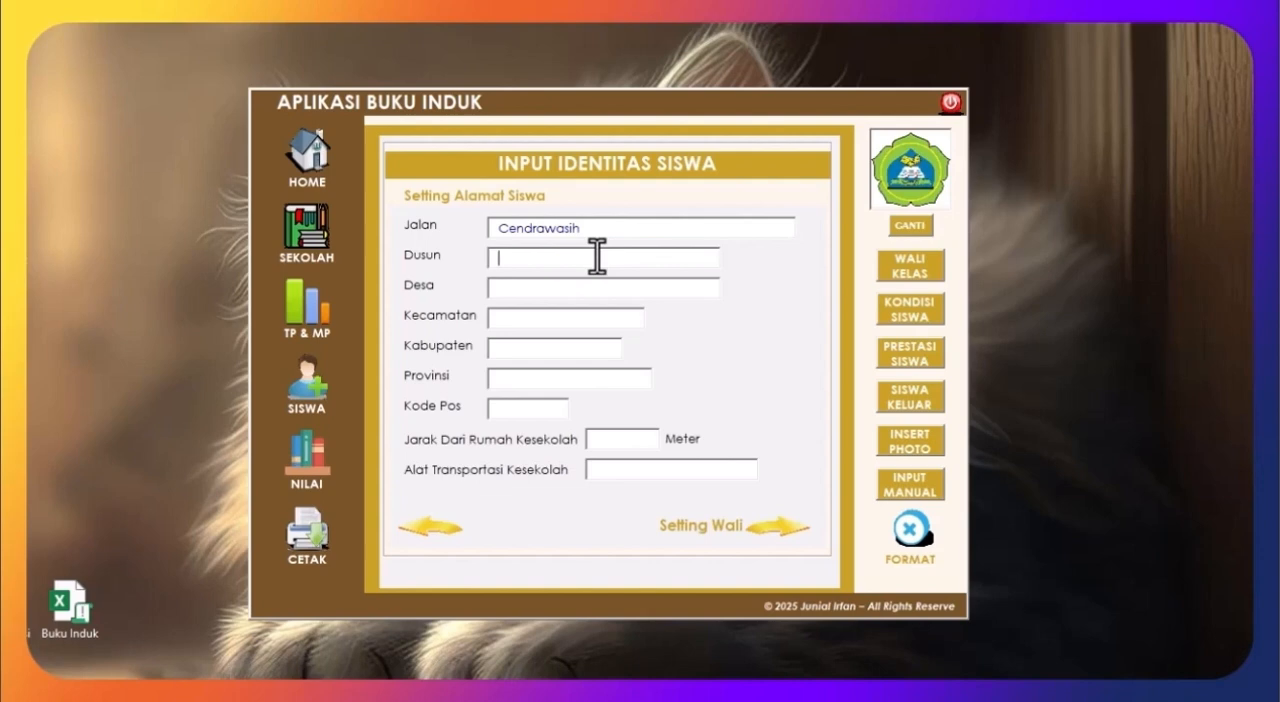
text(Merpati)
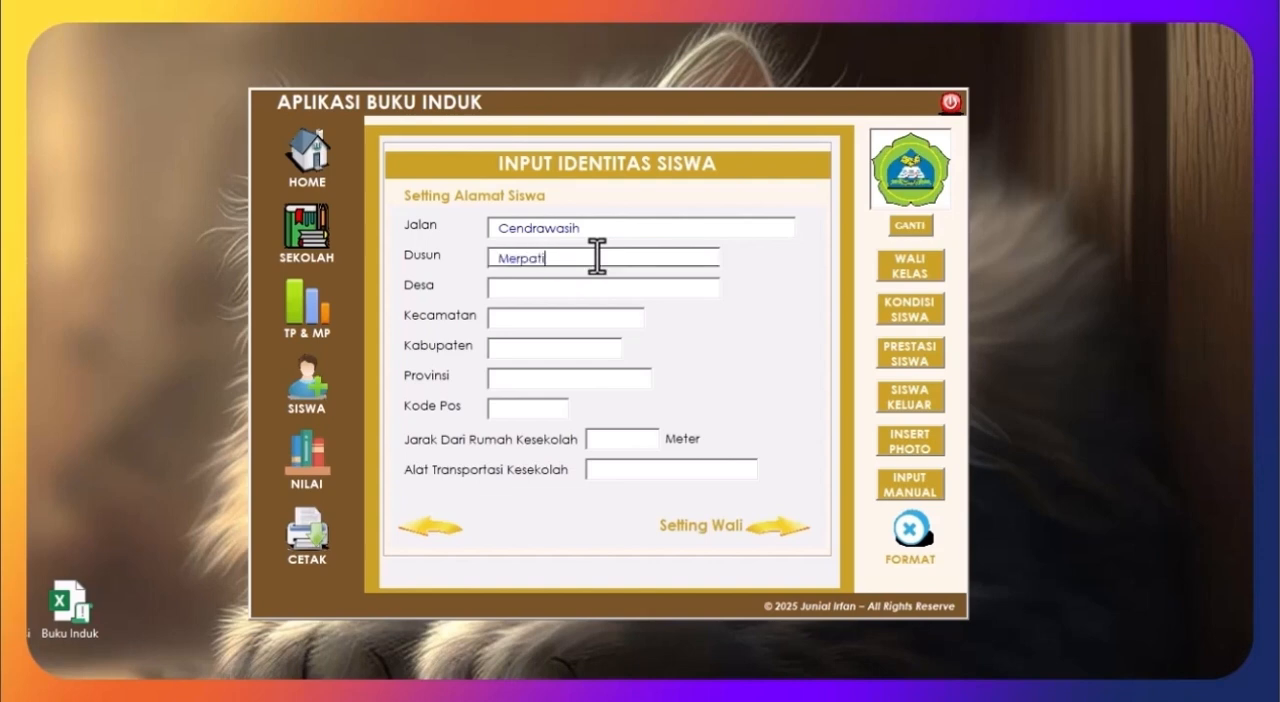
click(570, 290)
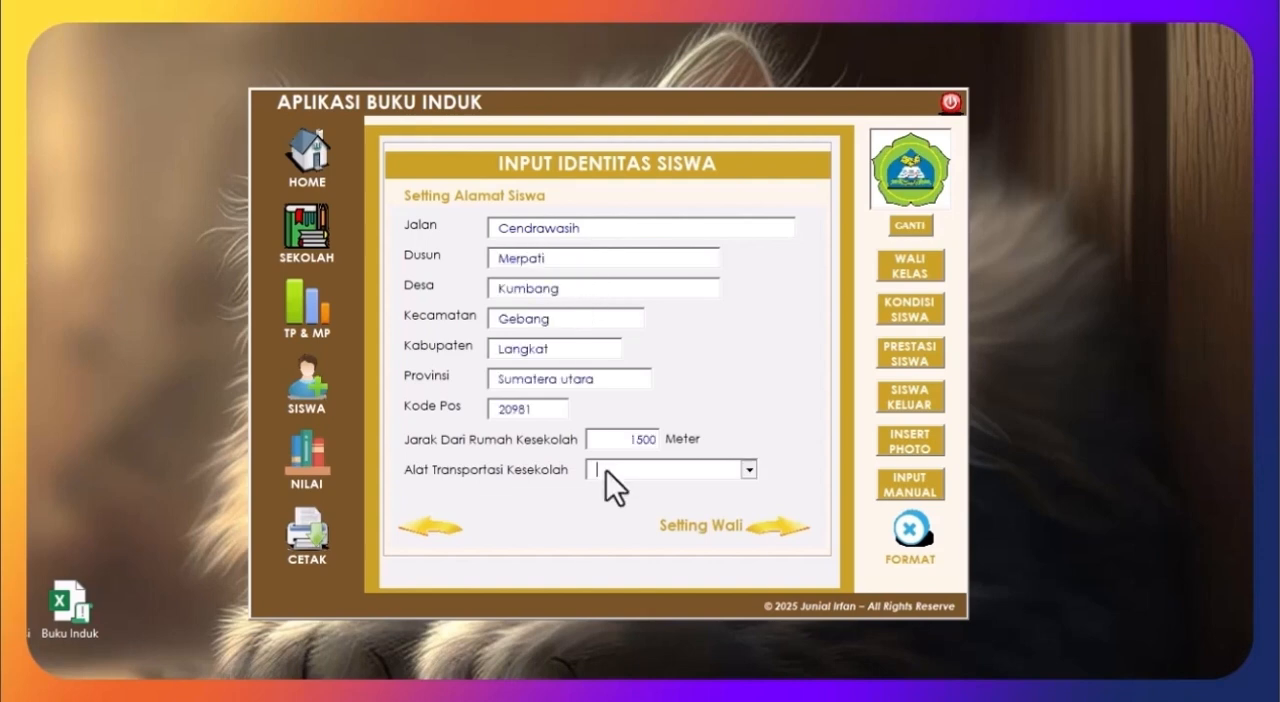
click(606, 470)
click(652, 522)
Step: Continue to the guardian page and enter the father's name with occupation Petani
click(771, 530)
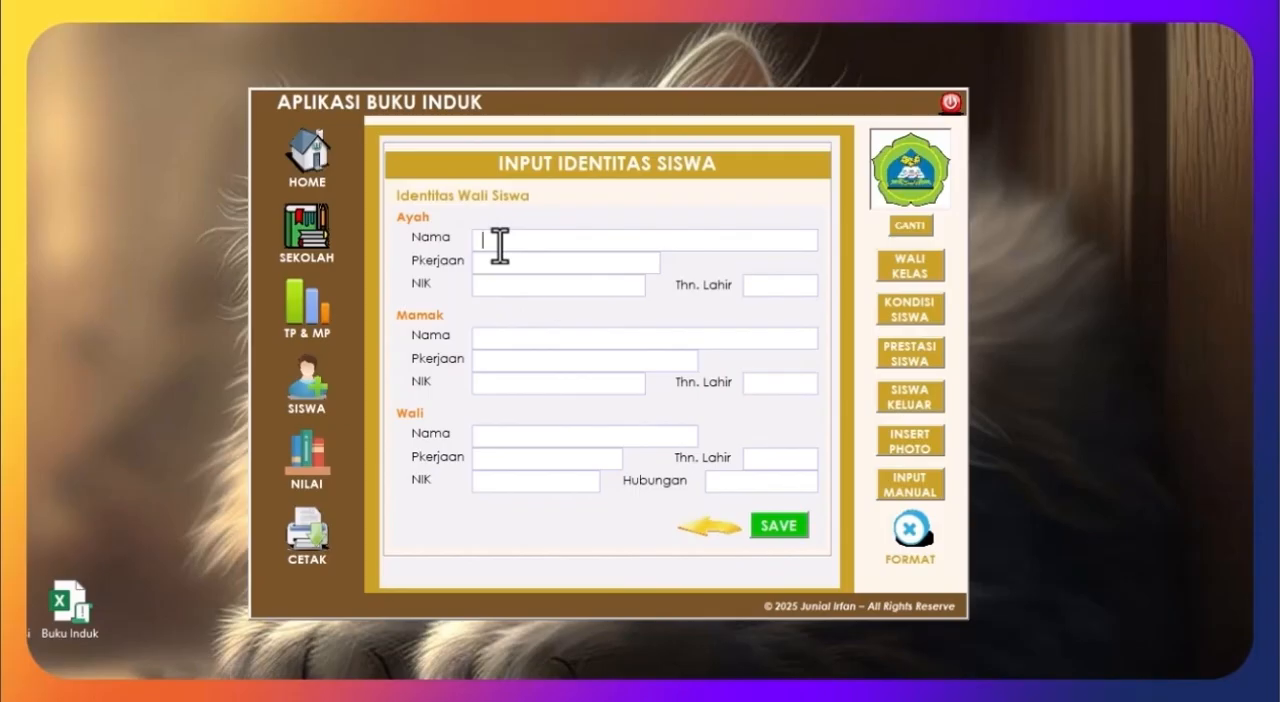
text(Hapsah)
double_click(499, 245)
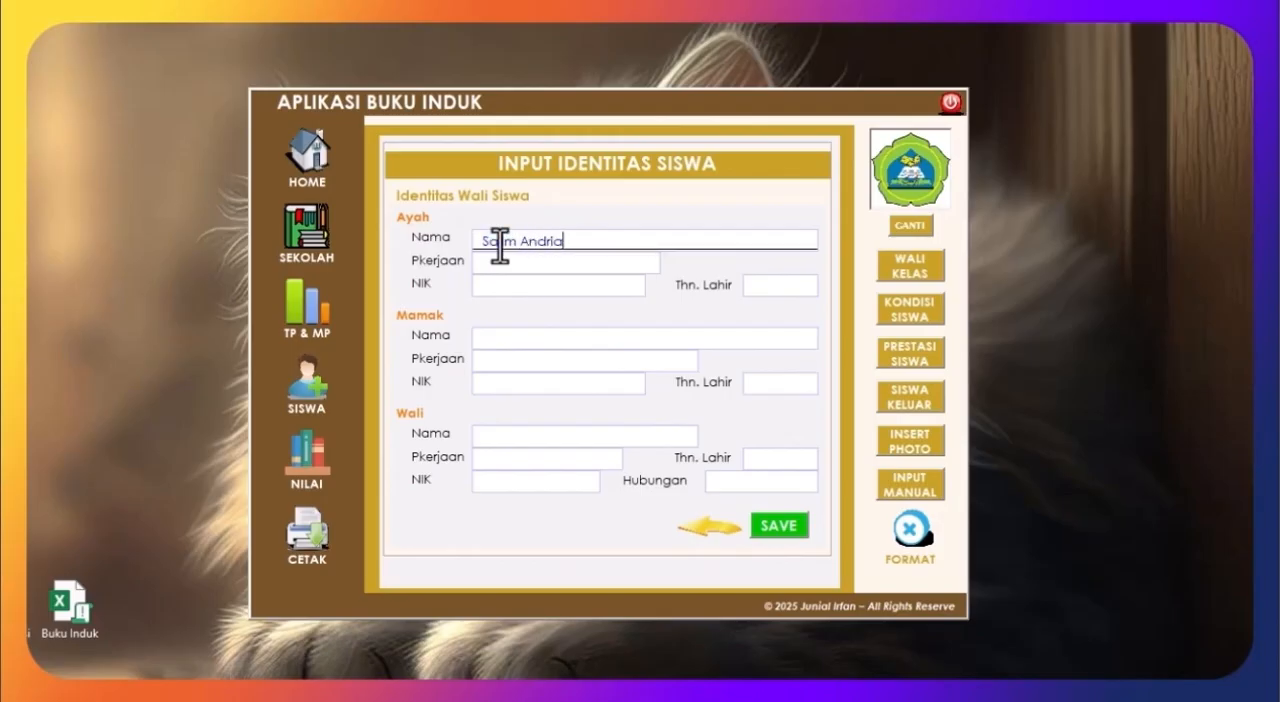
click(494, 266)
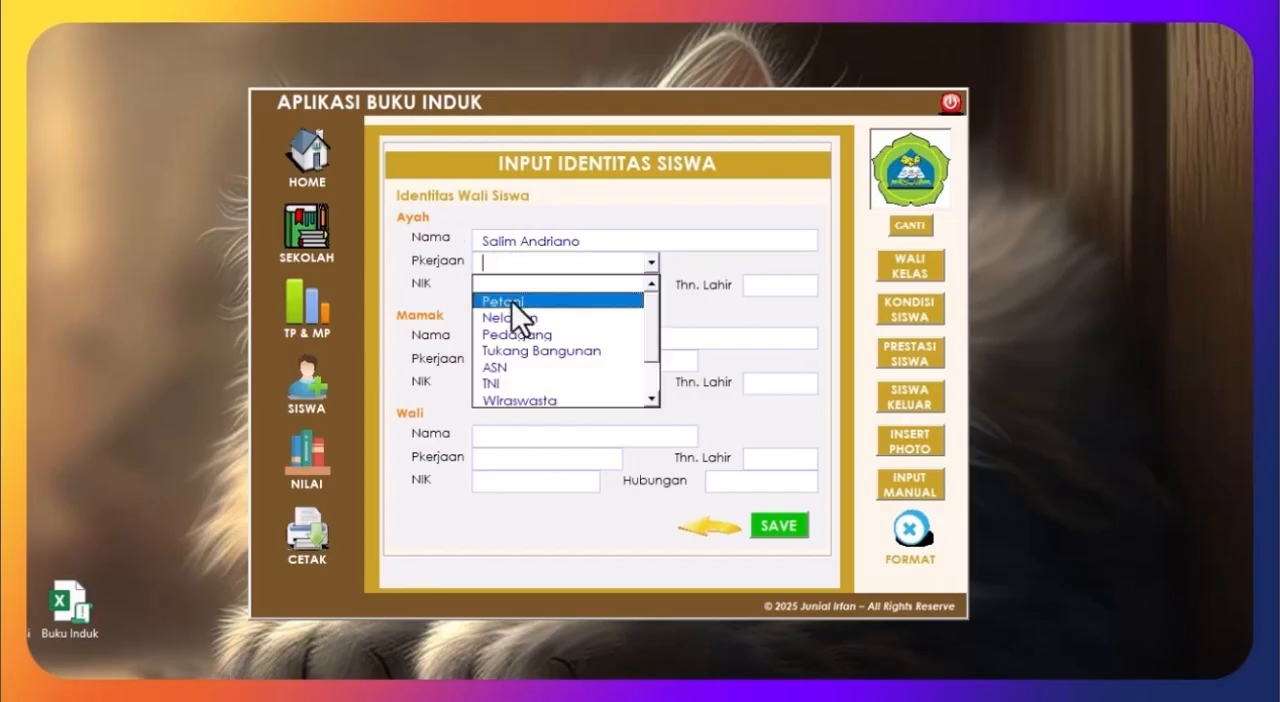
click(511, 300)
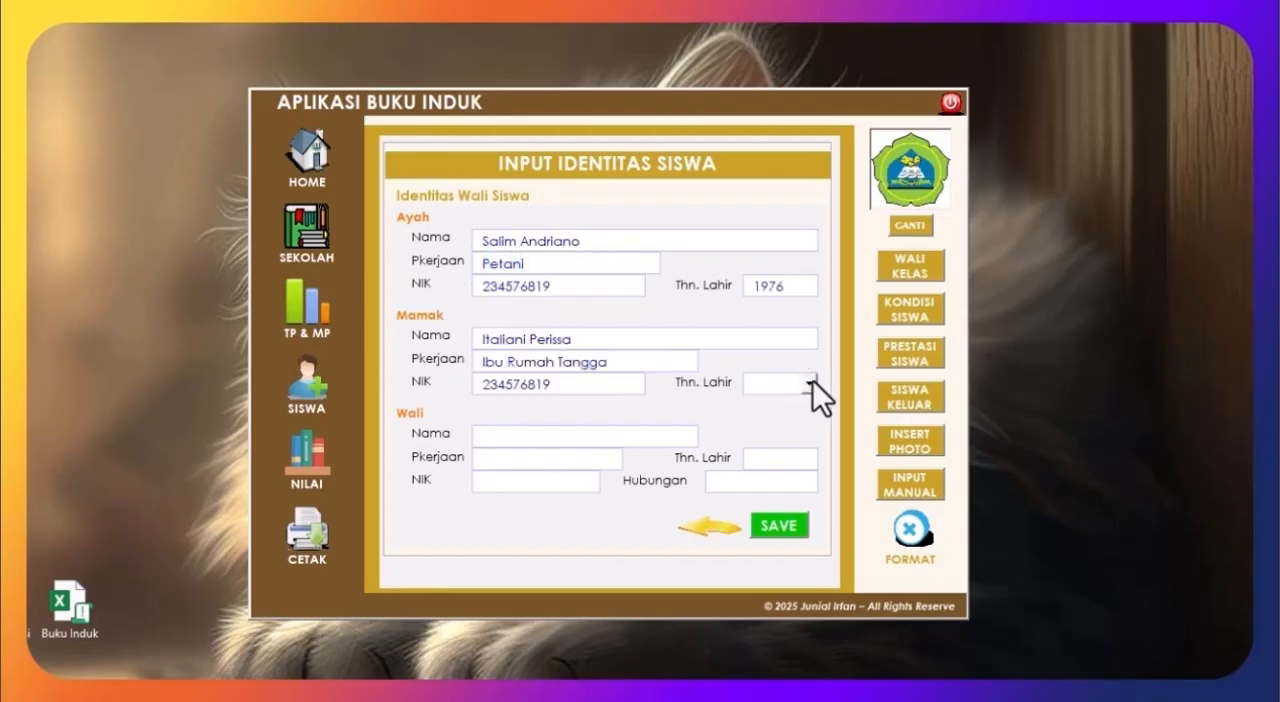
Step: Complete the parents' NIK and birth years with the mother's name and occupation Ibu Rumah Tangga, and save the record without a guardian
click(809, 383)
drag(823, 422, 824, 454)
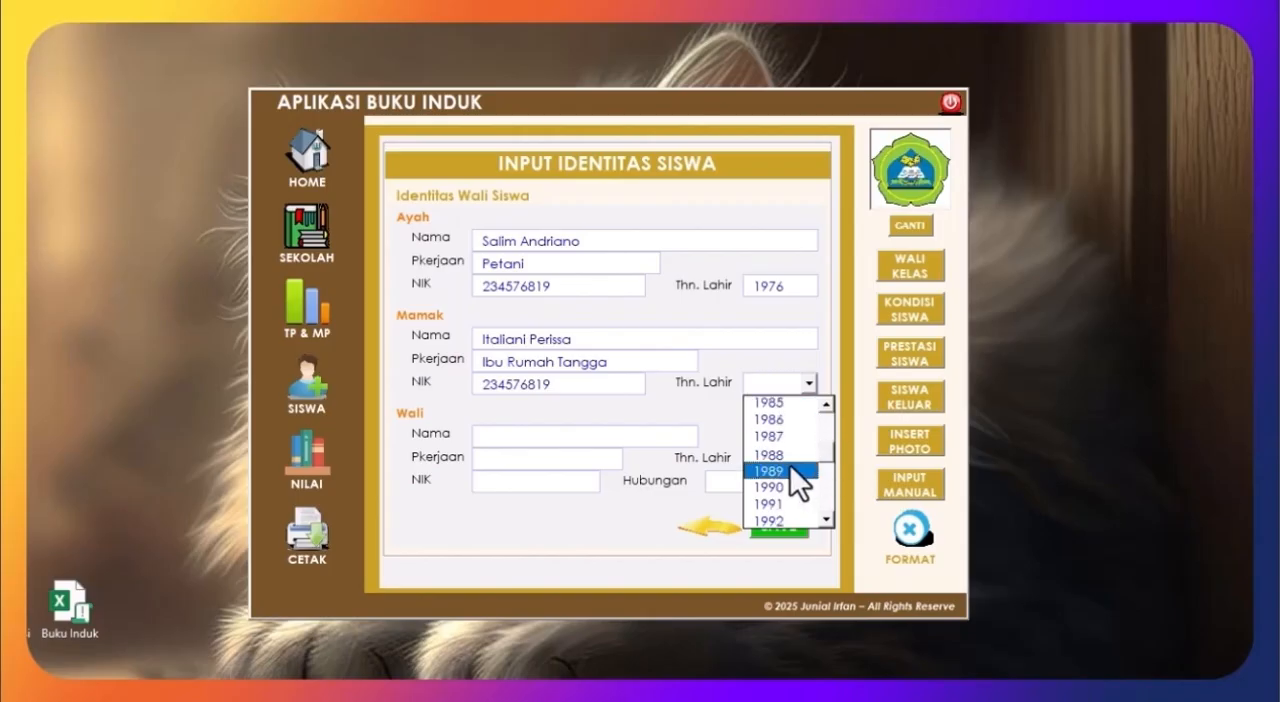
click(771, 422)
click(615, 436)
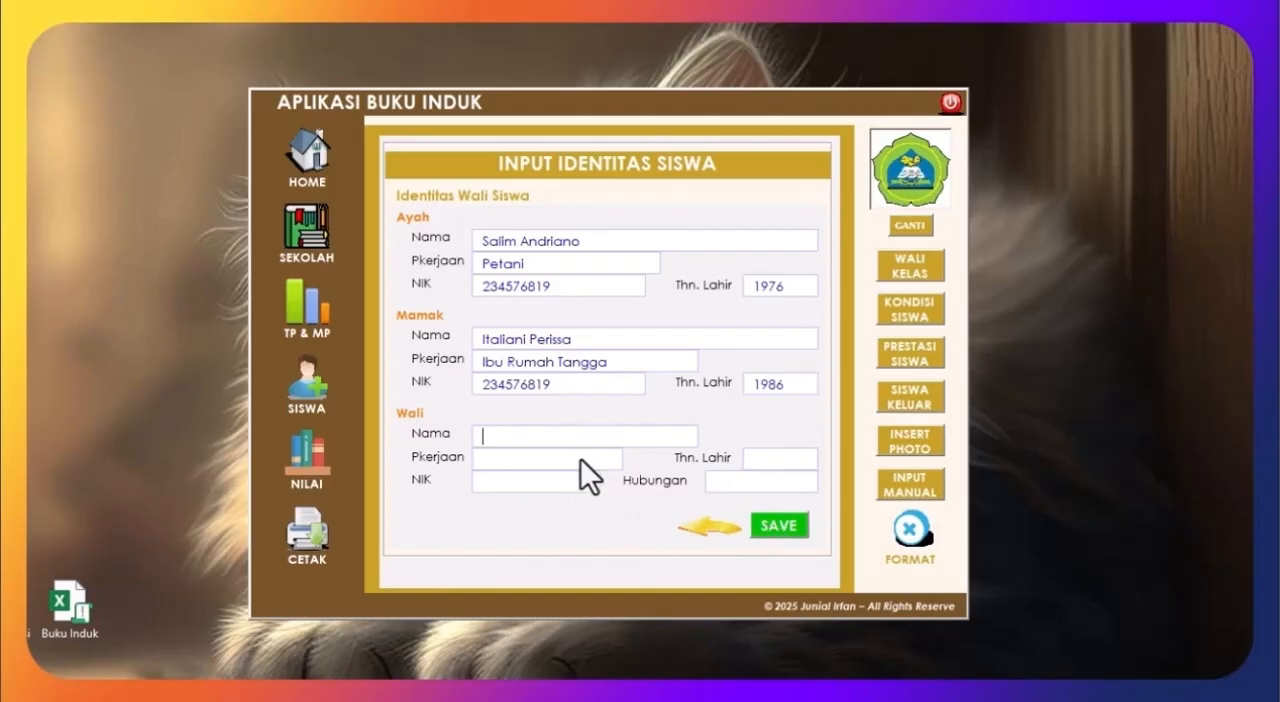
click(777, 527)
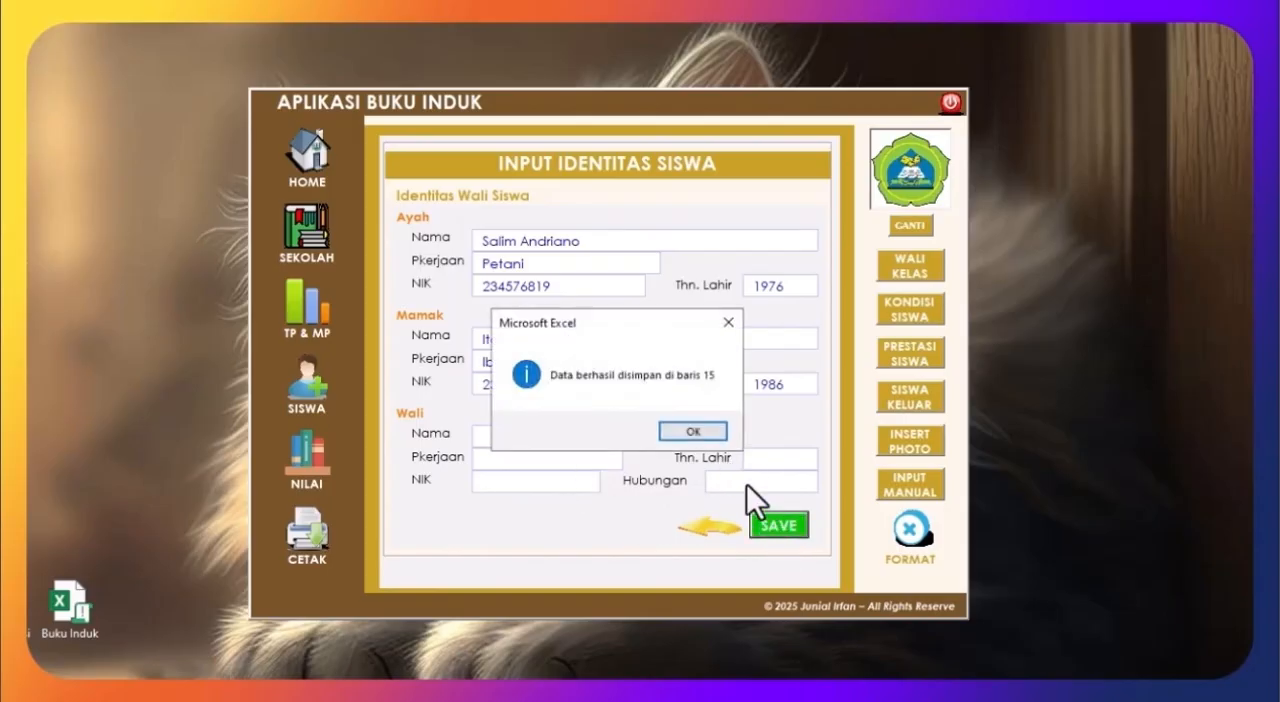
click(690, 431)
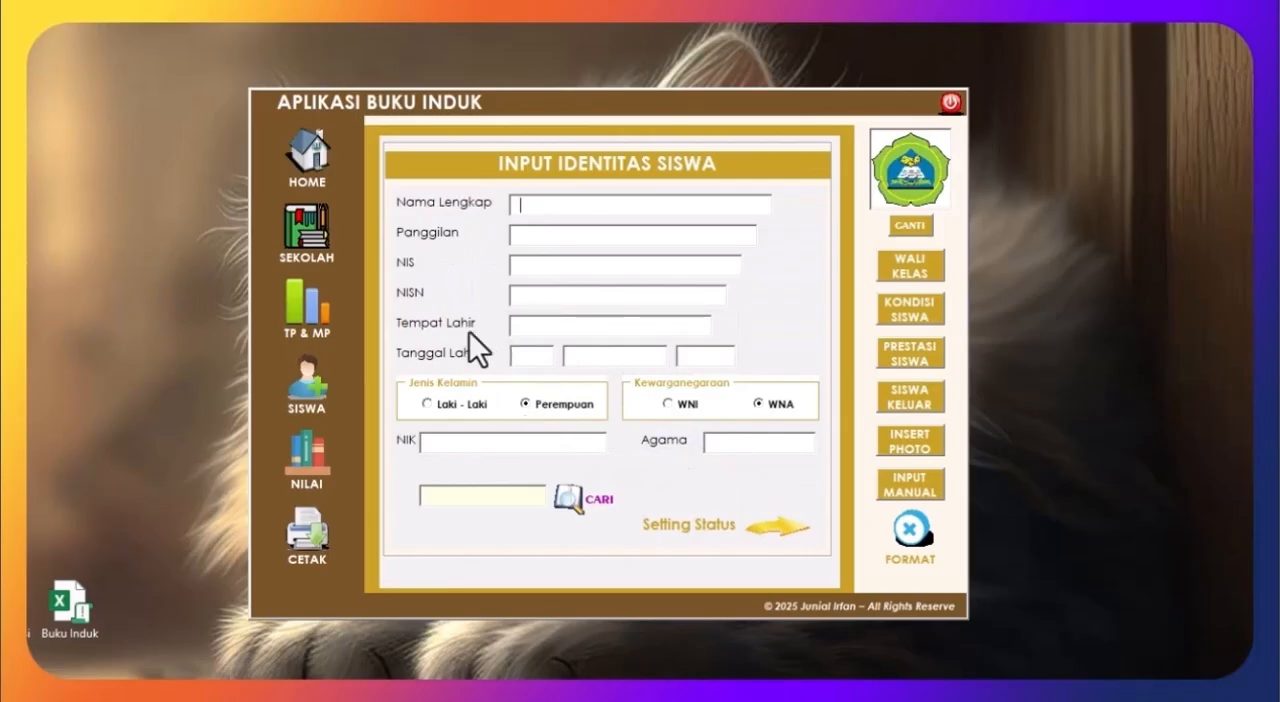
Step: Check the student totals on the home page and look up the second student's record by NISN in the identity form
click(297, 154)
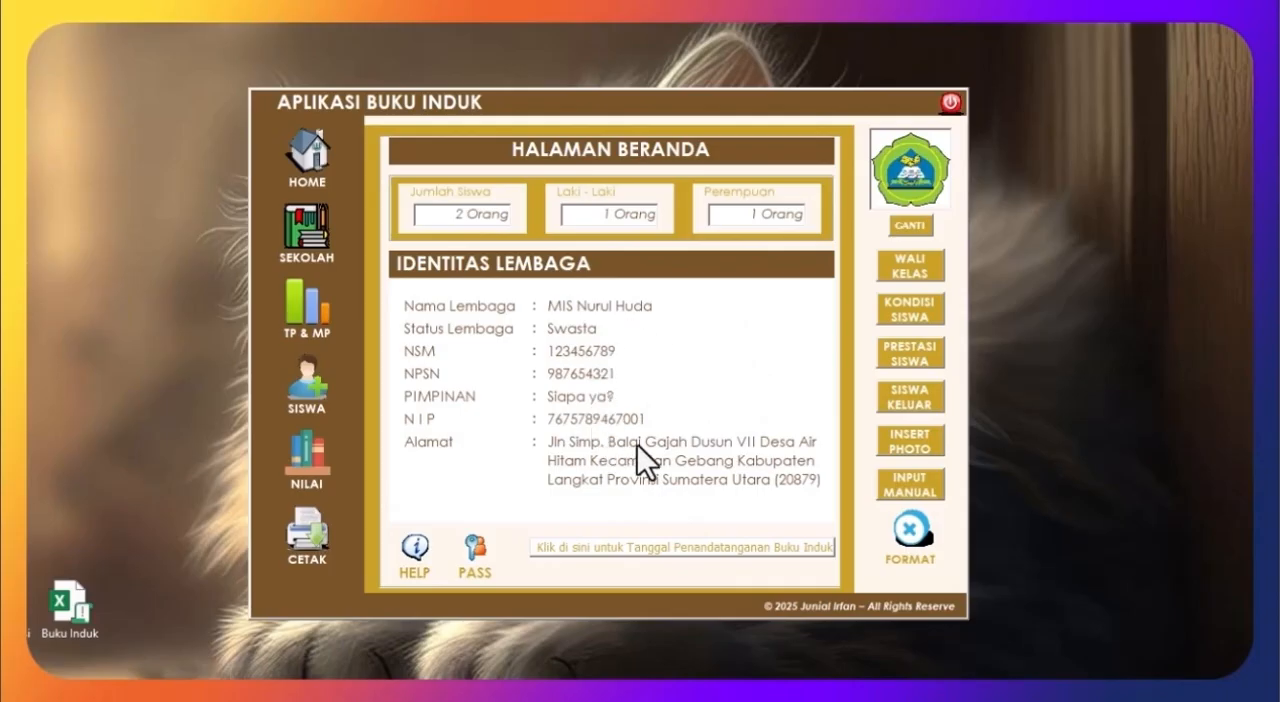
click(321, 393)
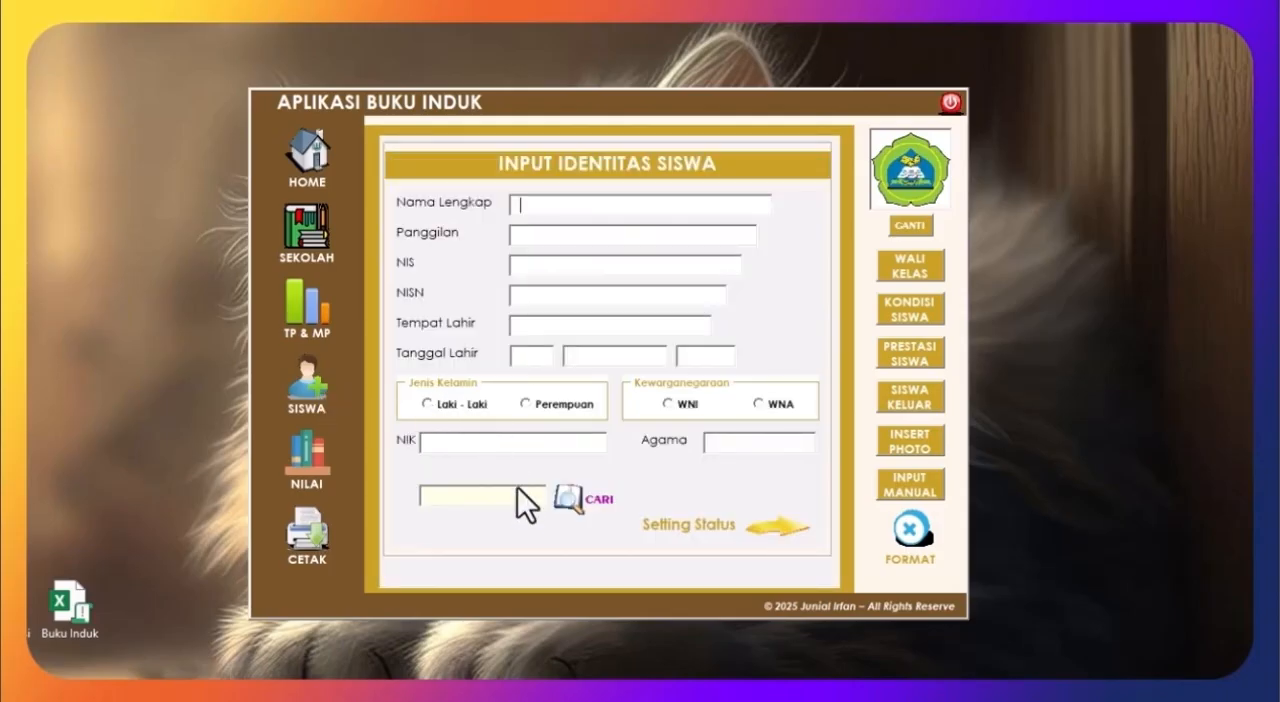
click(581, 507)
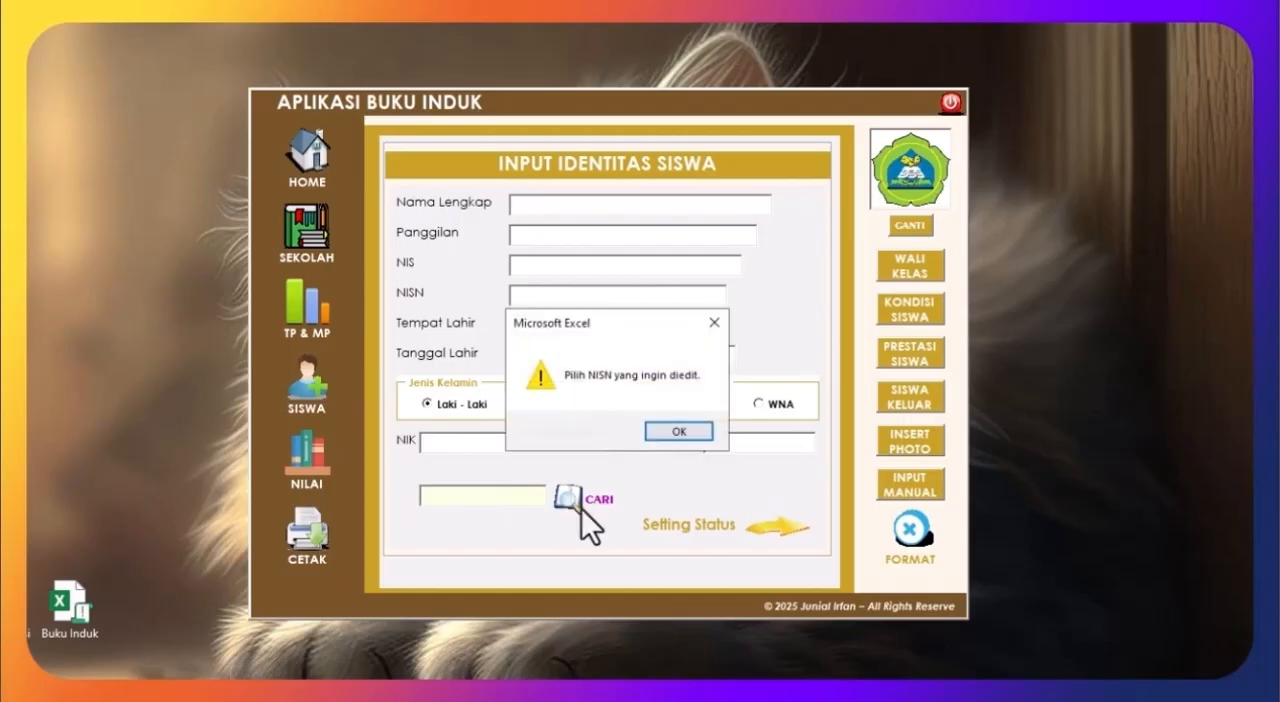
click(689, 438)
click(511, 494)
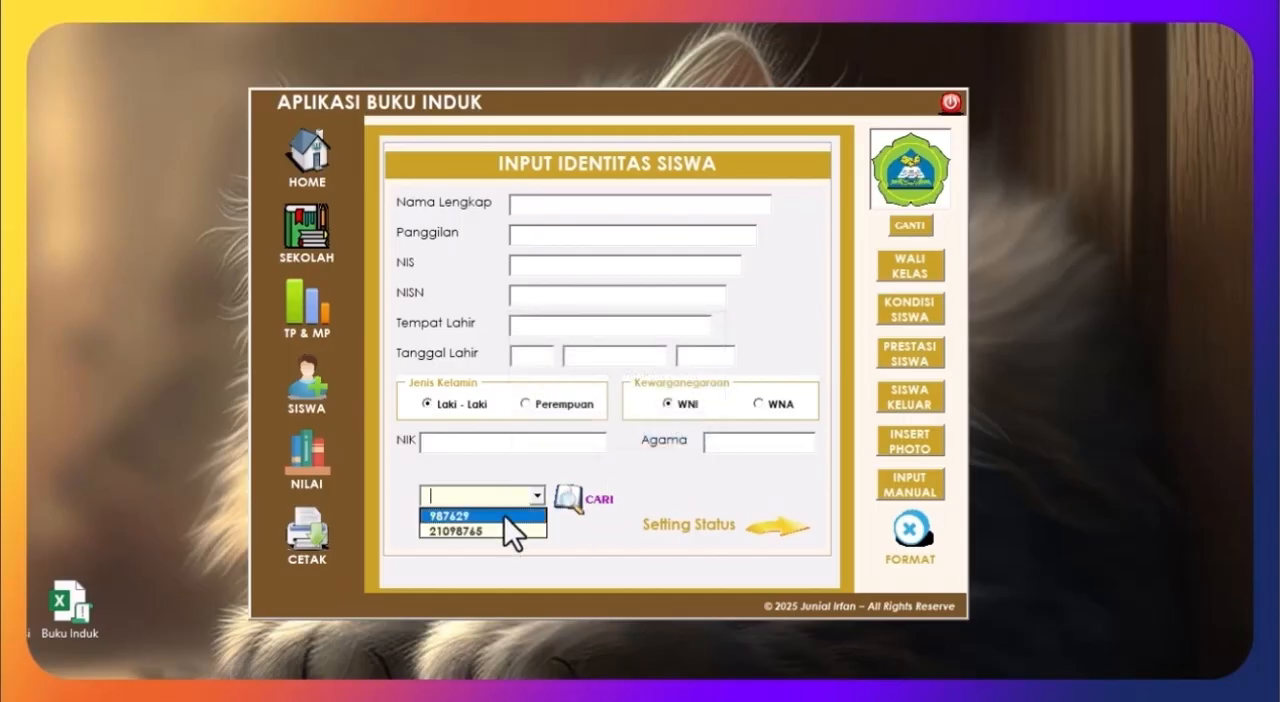
click(495, 528)
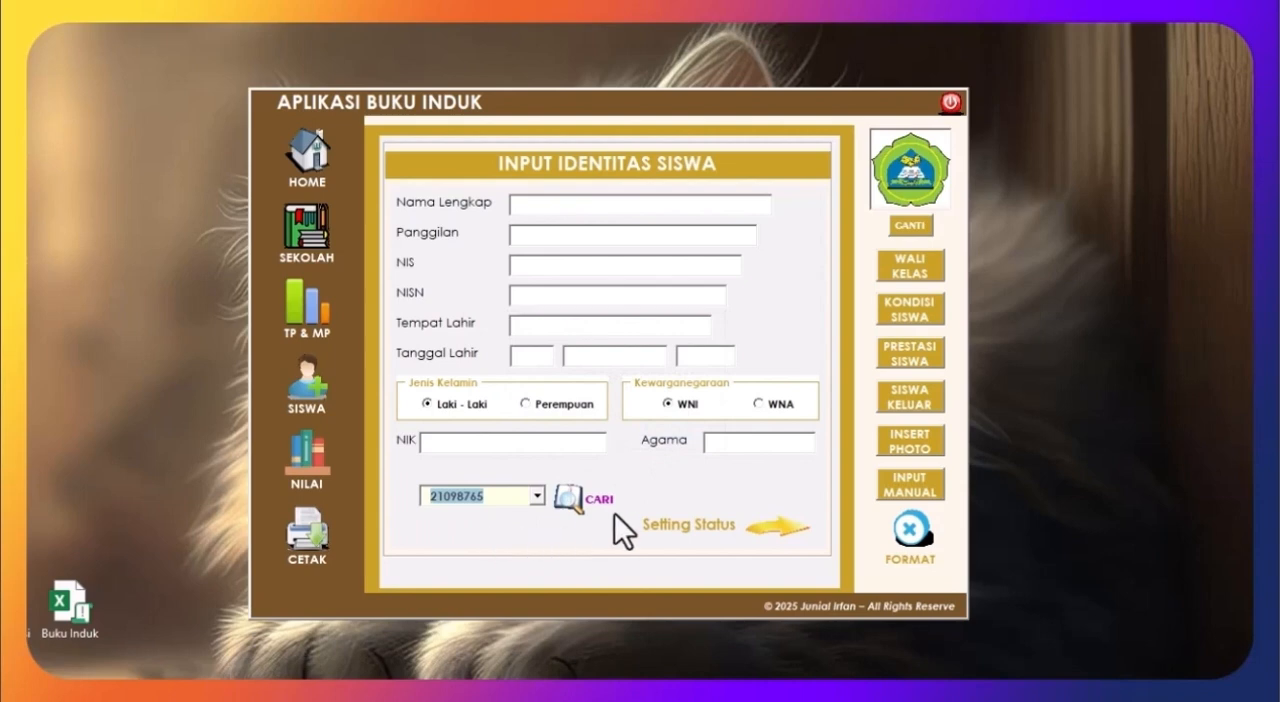
click(738, 439)
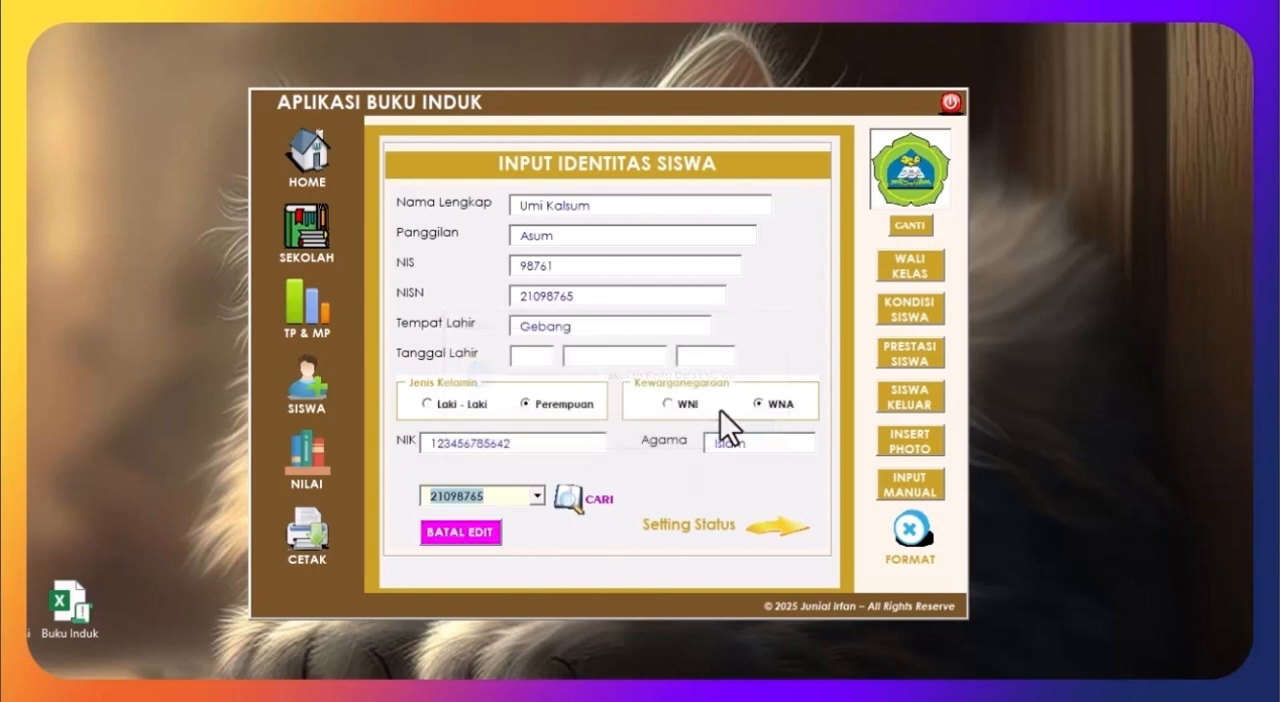
Step: Review the loaded student's family status, address and guardian pages, and cancel the edit
click(778, 532)
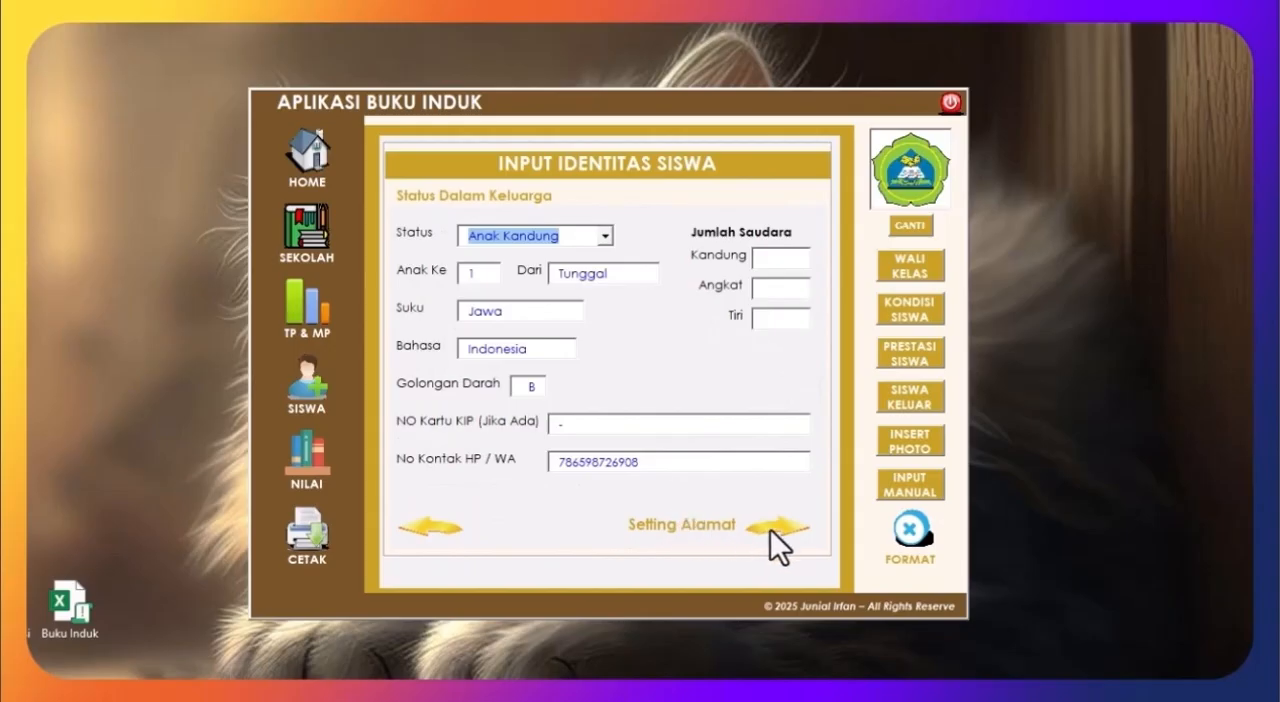
click(772, 528)
click(775, 532)
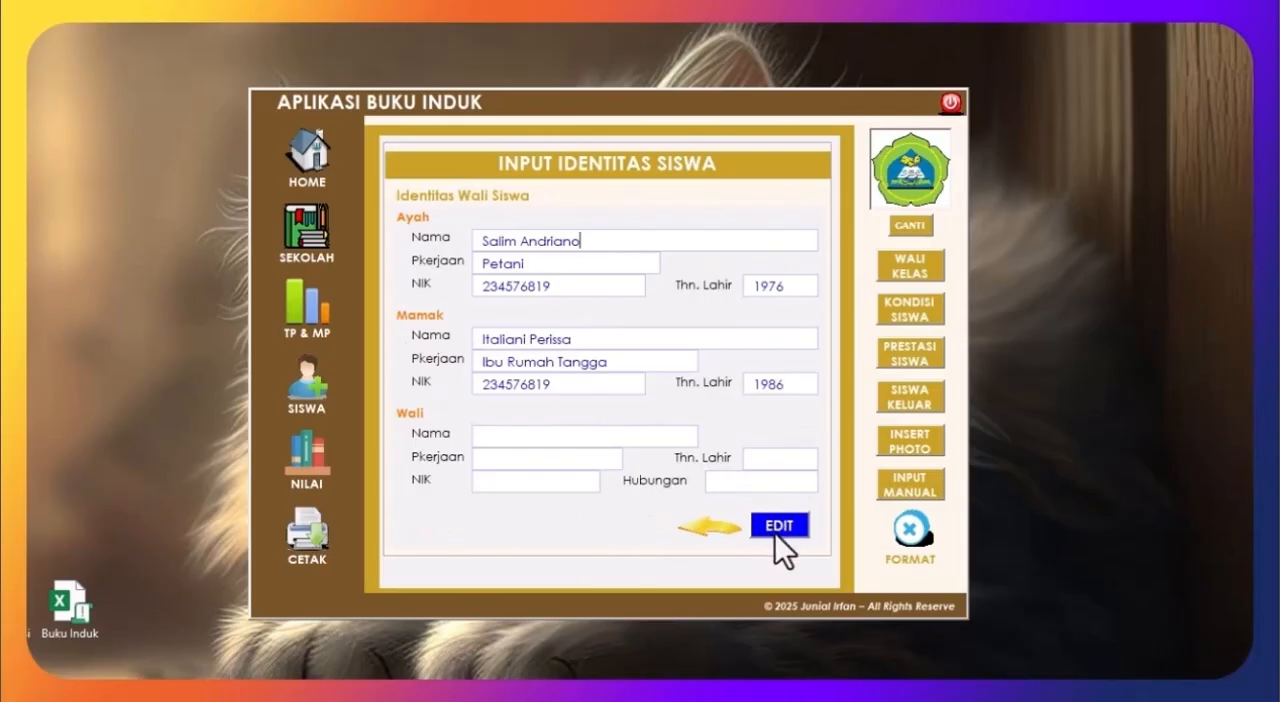
click(728, 533)
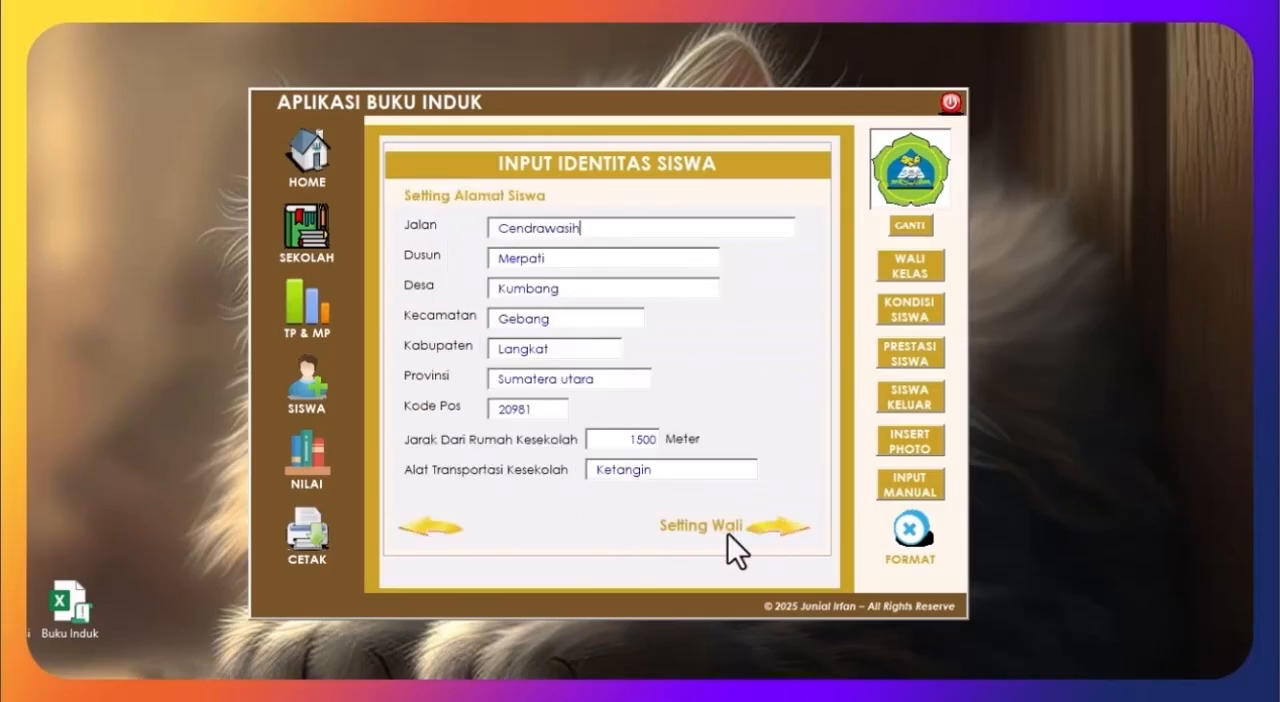
click(460, 525)
click(460, 523)
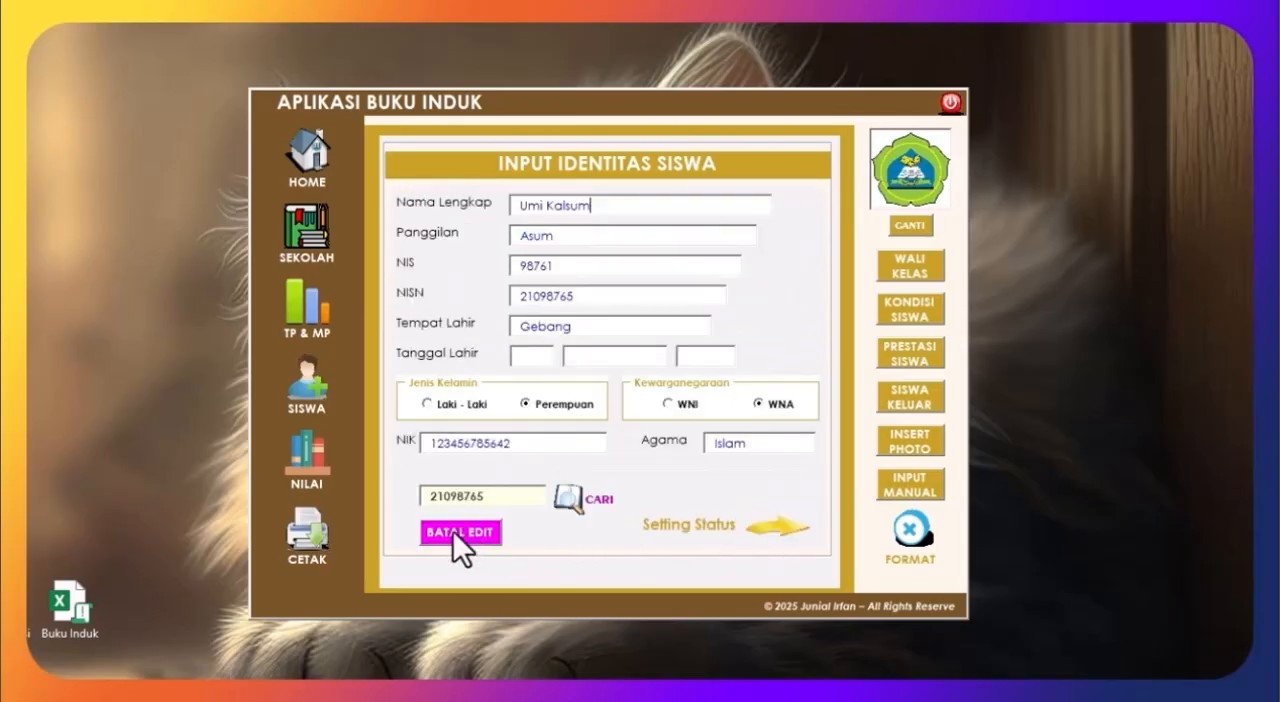
click(450, 535)
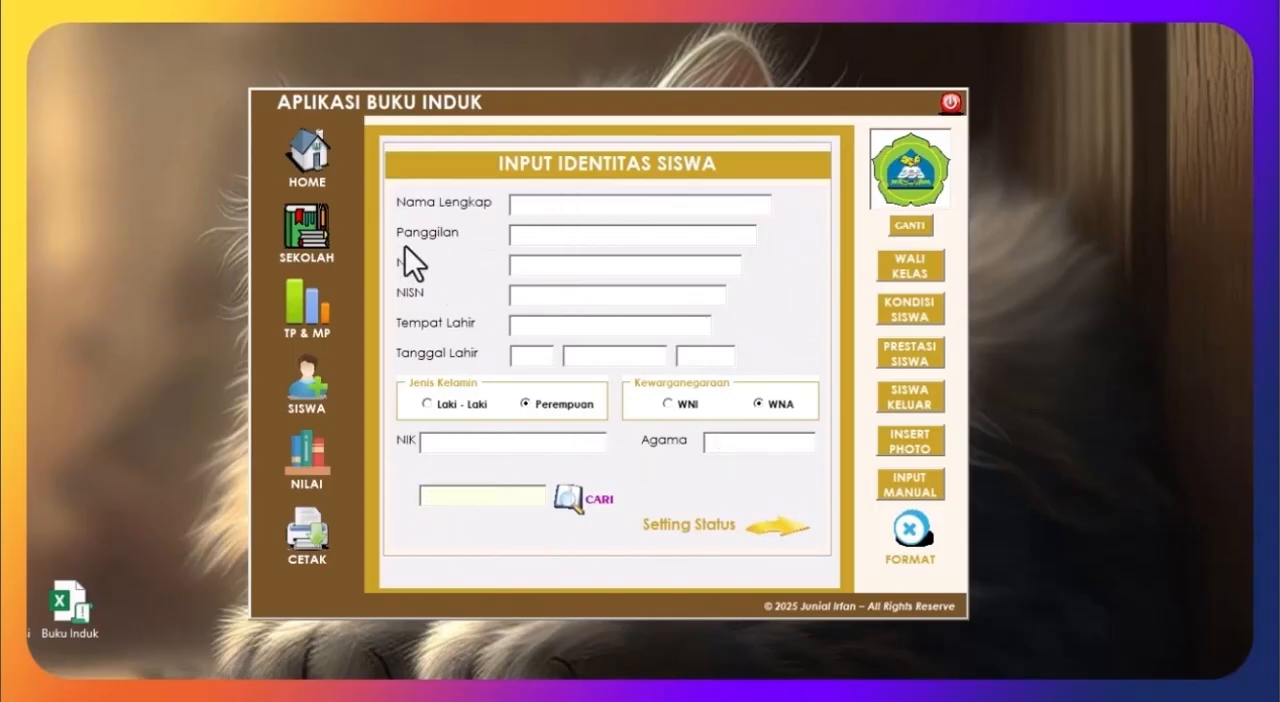
Step: Open the student condition form, select the first student and set the 2018 - 2019 height to 65 cm
click(325, 174)
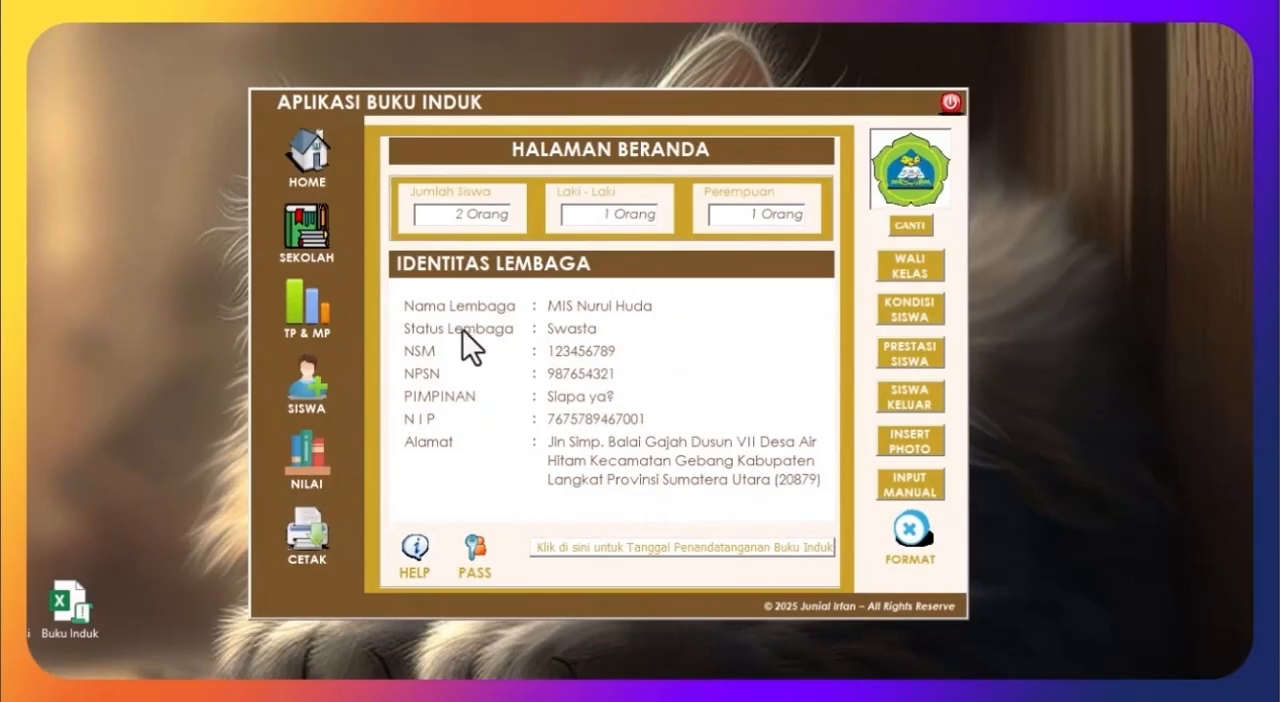
click(905, 298)
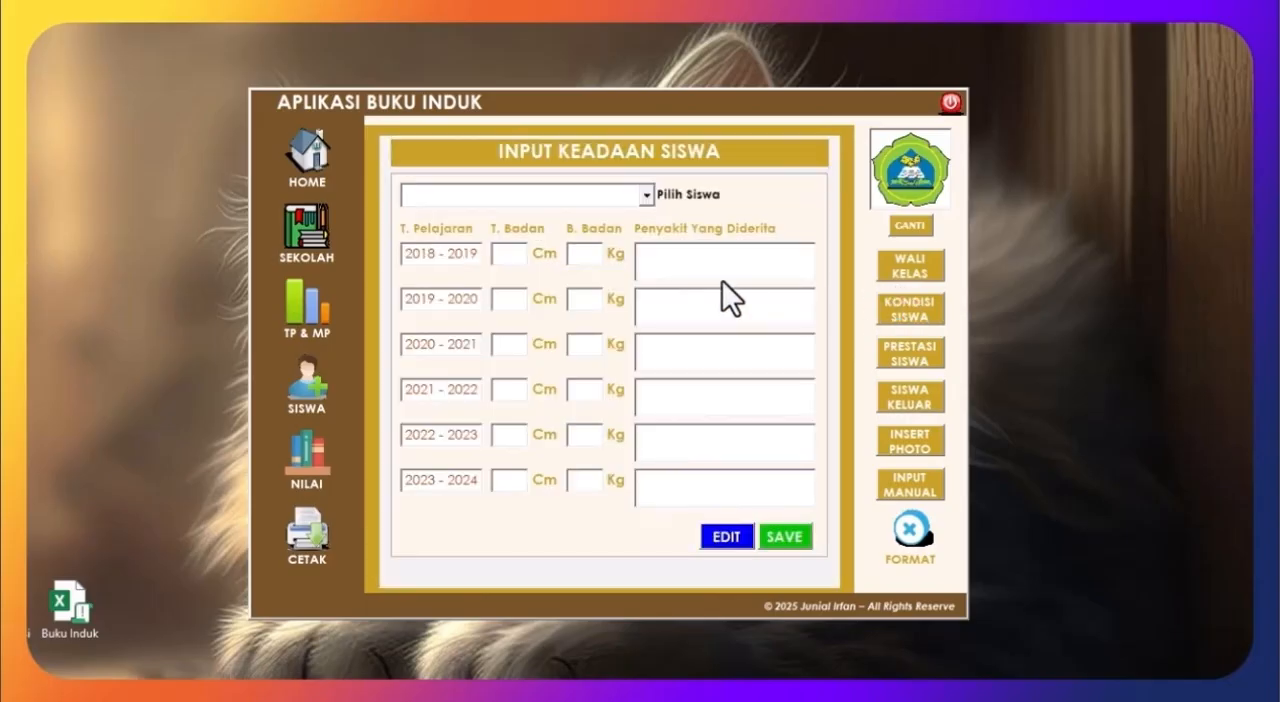
click(646, 191)
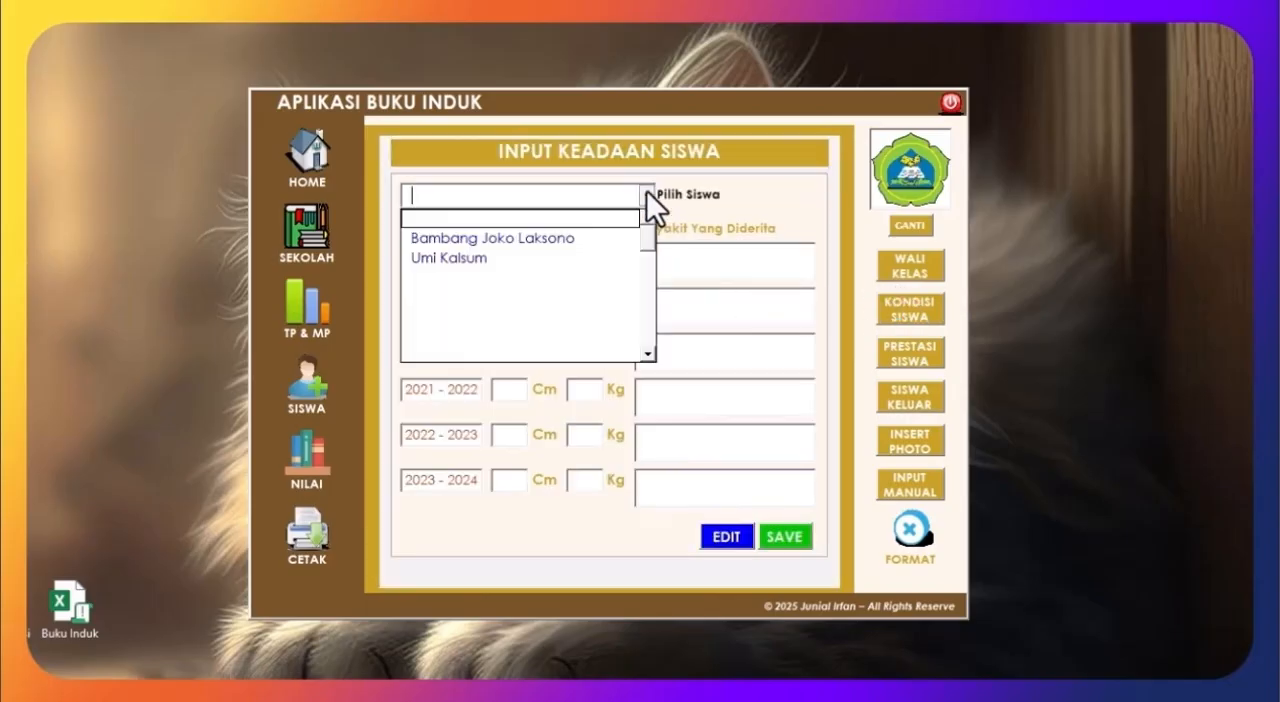
click(565, 239)
click(494, 254)
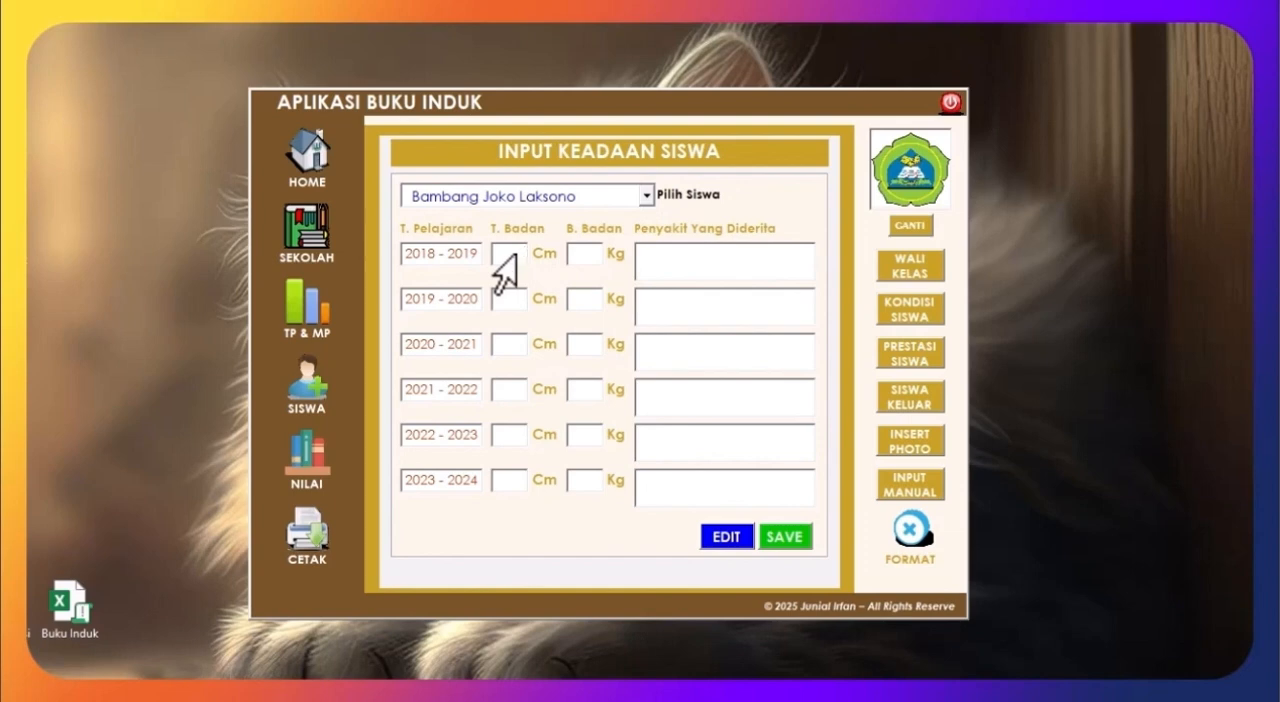
text(76)
key(BackSpace)
key(BackSpace)
text(65)
Step: Copy the 65 cm height into every school year from 2019 - 2020 to 2023 - 2024
double_click(503, 258)
key(ctrl+c)
click(499, 308)
key(ctrl+v)
click(485, 343)
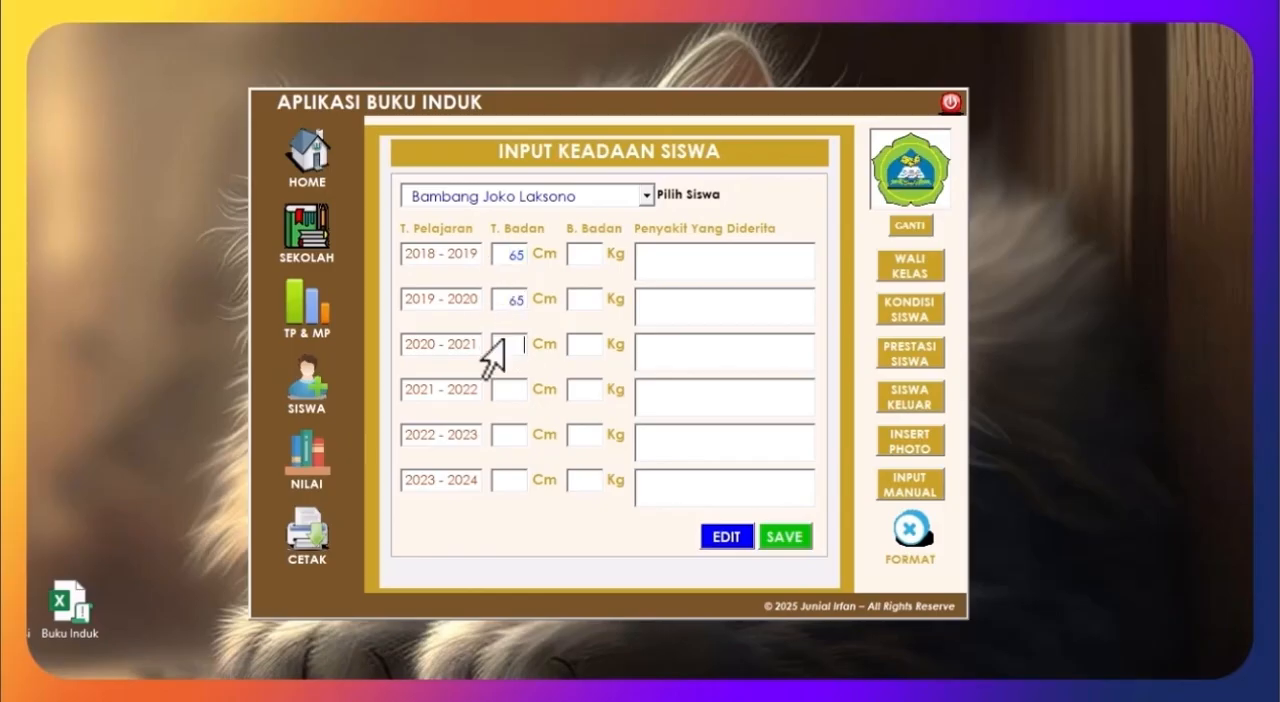
key(ctrl+v)
click(493, 392)
key(ctrl+v)
click(493, 437)
key(ctrl+v)
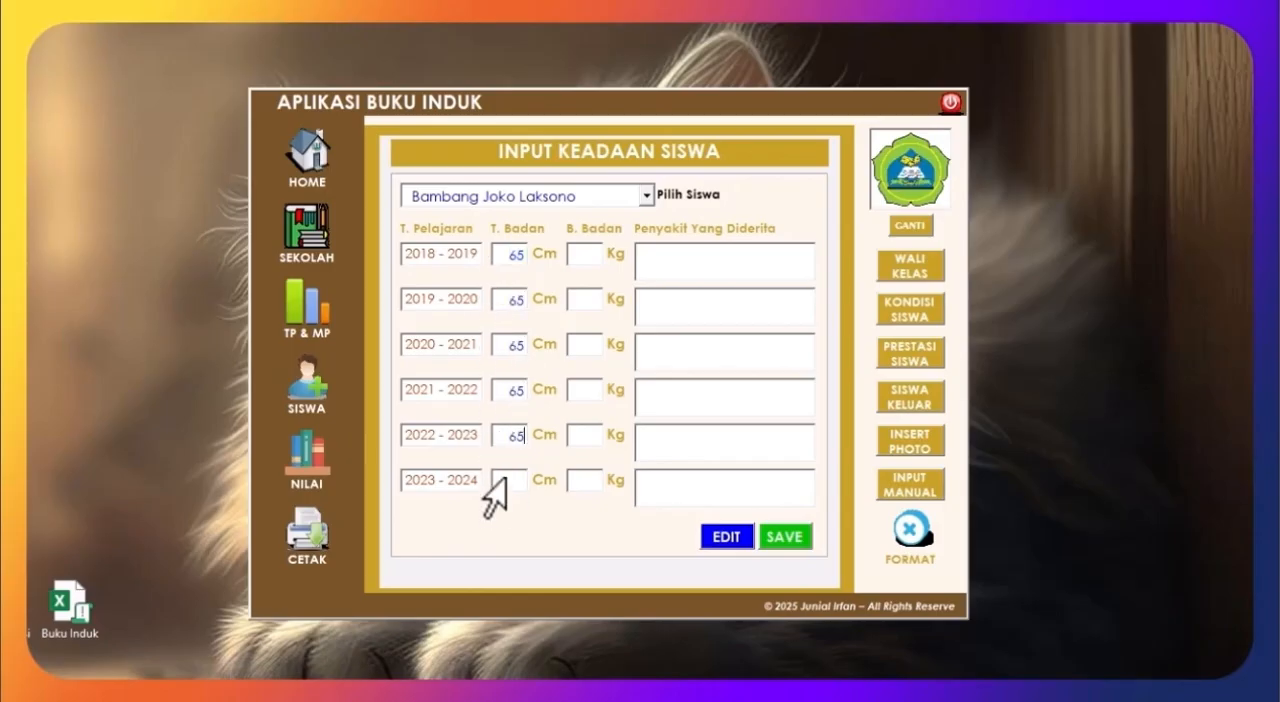
click(493, 482)
key(ctrl+v)
Step: Set the first student's 2018 - 2019 weight to 40 kg and copy it into every school year through 2023 - 2024
click(566, 252)
text(40)
drag(602, 256, 558, 250)
key(Tab)
key(ctrl+v)
key(Tab)
key(Tab)
key(ctrl+v)
key(Tab)
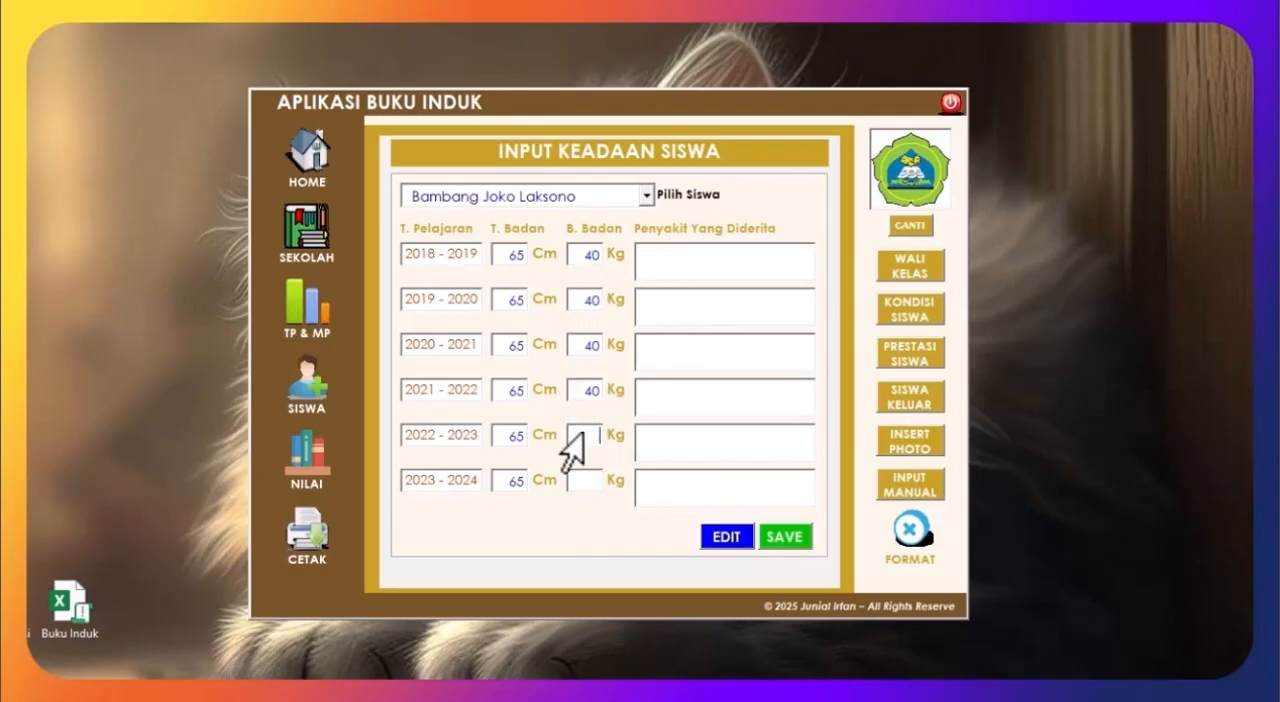
key(ctrl+v)
key(Tab)
key(ctrl+v)
Step: Record the illnesses Sesak Napas for 2018 - 2019, Covid for 2019 - 2020 and Demam Berdarah for 2020 - 2021
click(700, 268)
text(Se)
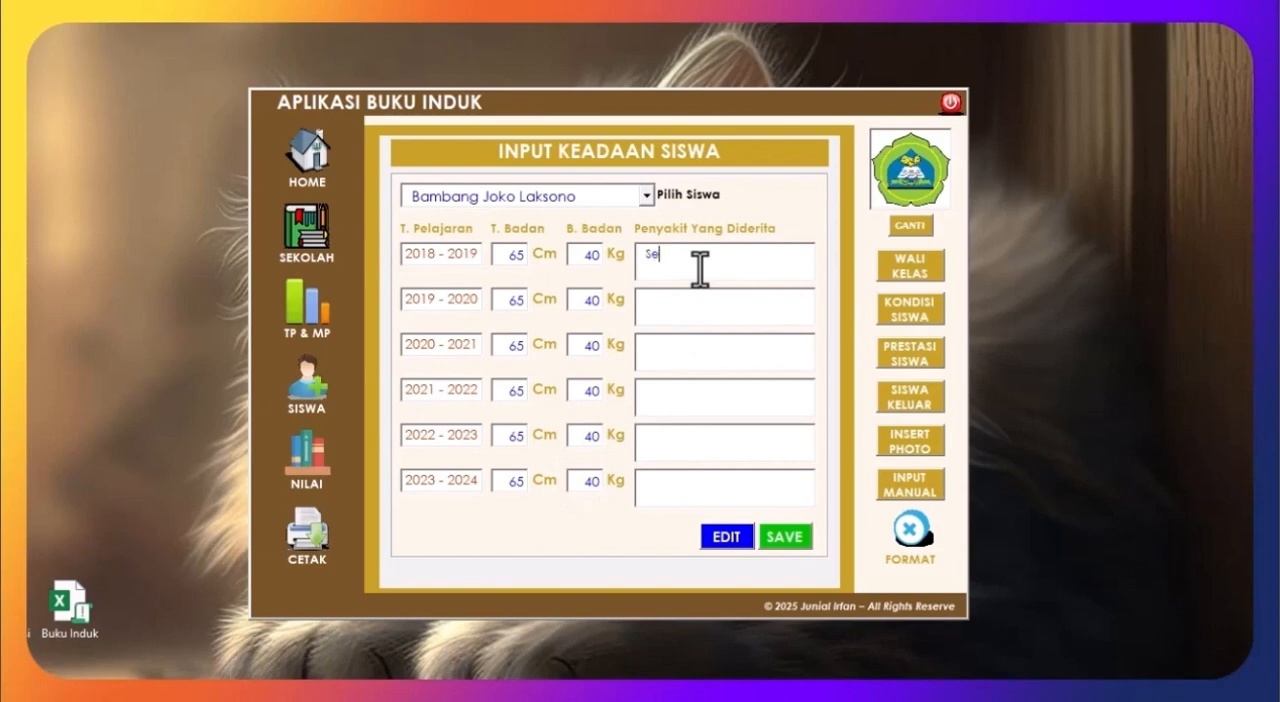
text(sak Napas)
click(696, 298)
text(Covid)
click(696, 351)
text(Demam Berdarah)
Step: Record Tipus for 2021 - 2022 and Batuk for 2022 - 2023, and save the first student's condition data
click(723, 394)
text(T)
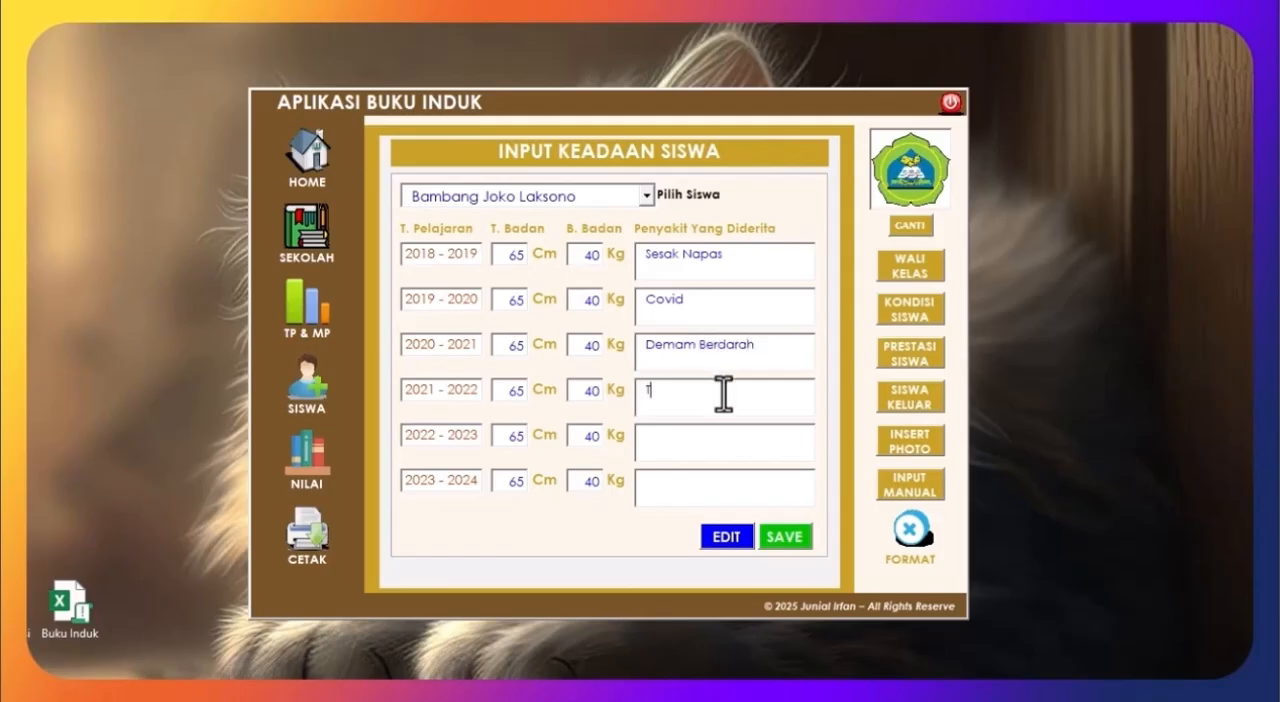
text(ipus)
click(709, 451)
text(Batuk)
click(678, 490)
click(785, 538)
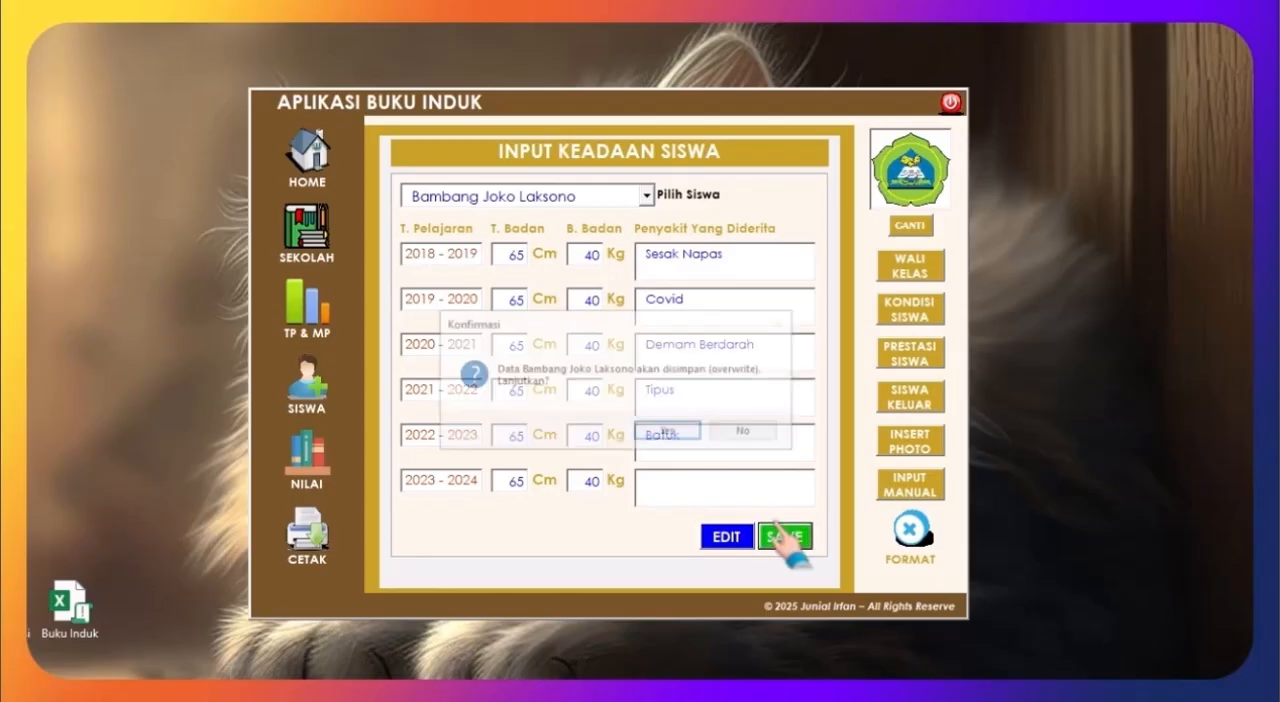
click(657, 433)
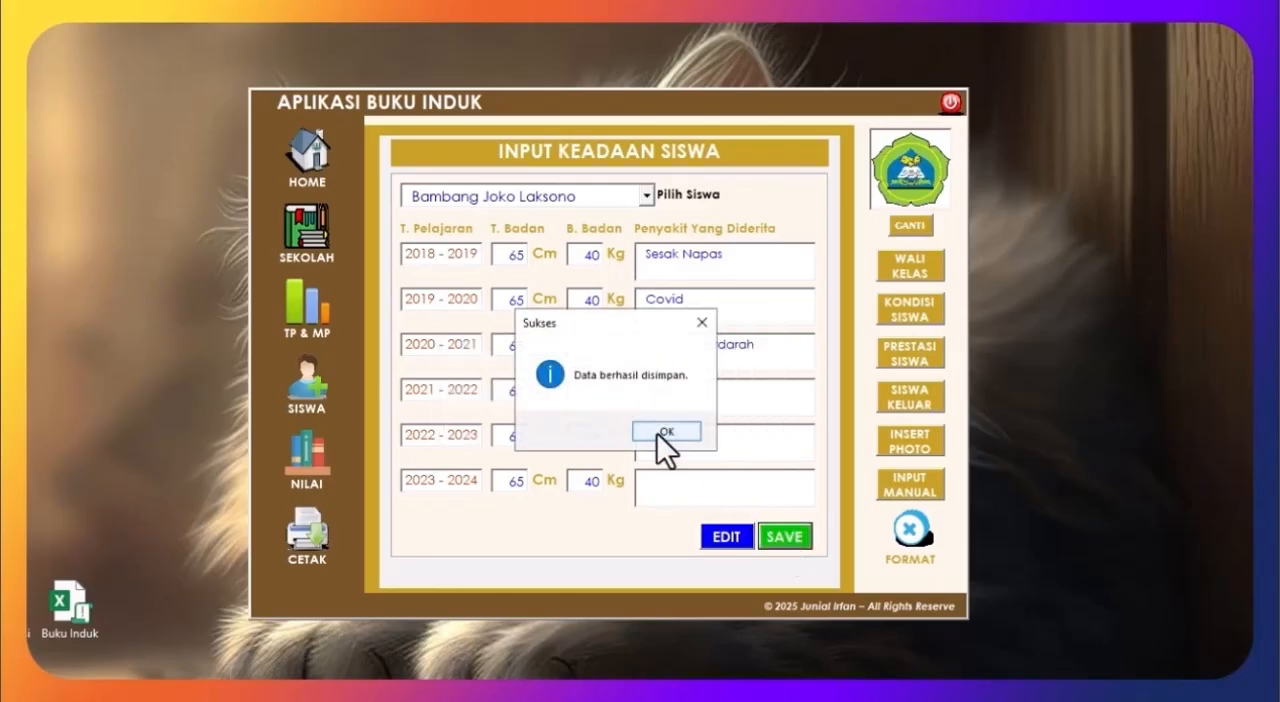
click(657, 433)
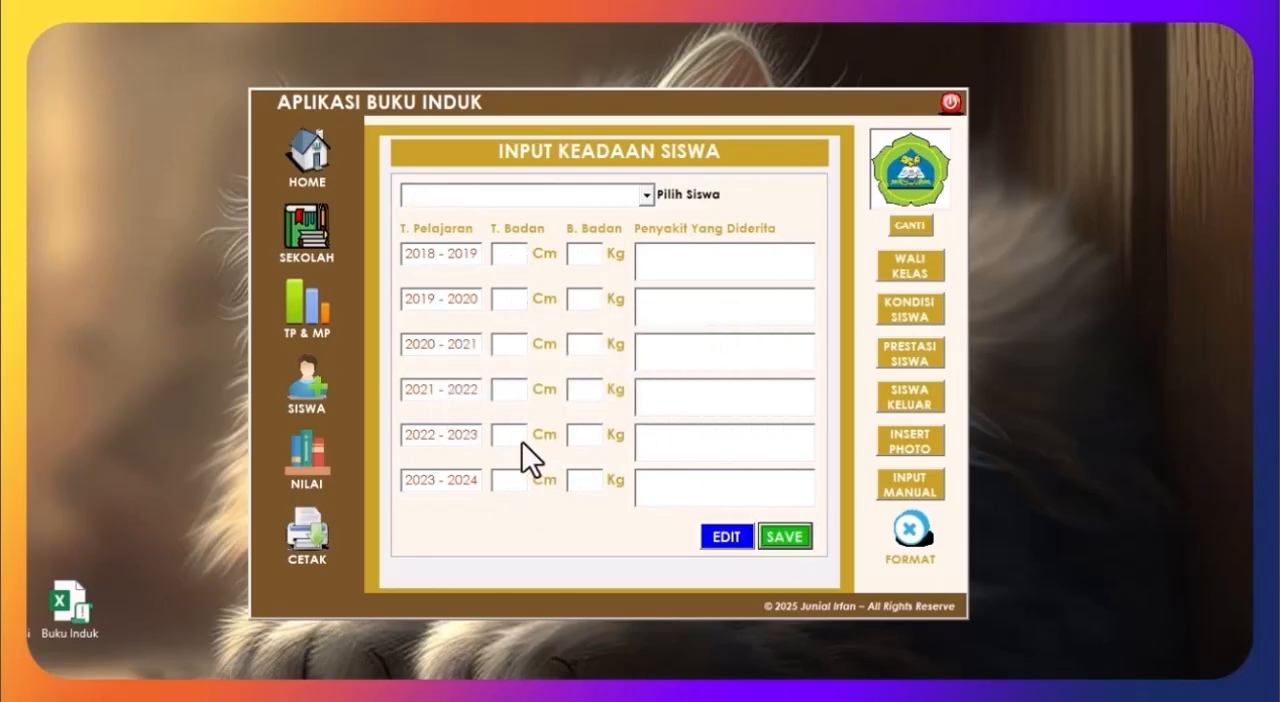
Step: Select the second student in the condition form and set the height to 45 cm for 2018 - 2019 and 2019 - 2020
click(646, 195)
click(526, 258)
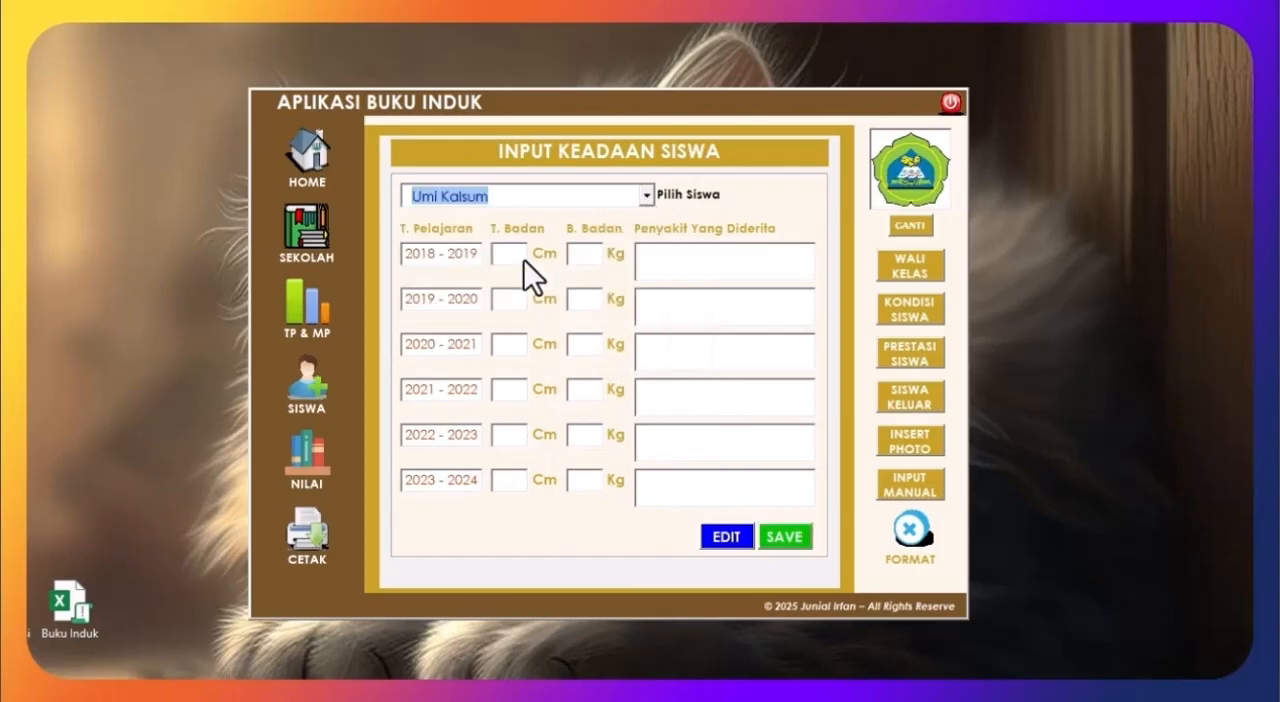
key(Tab)
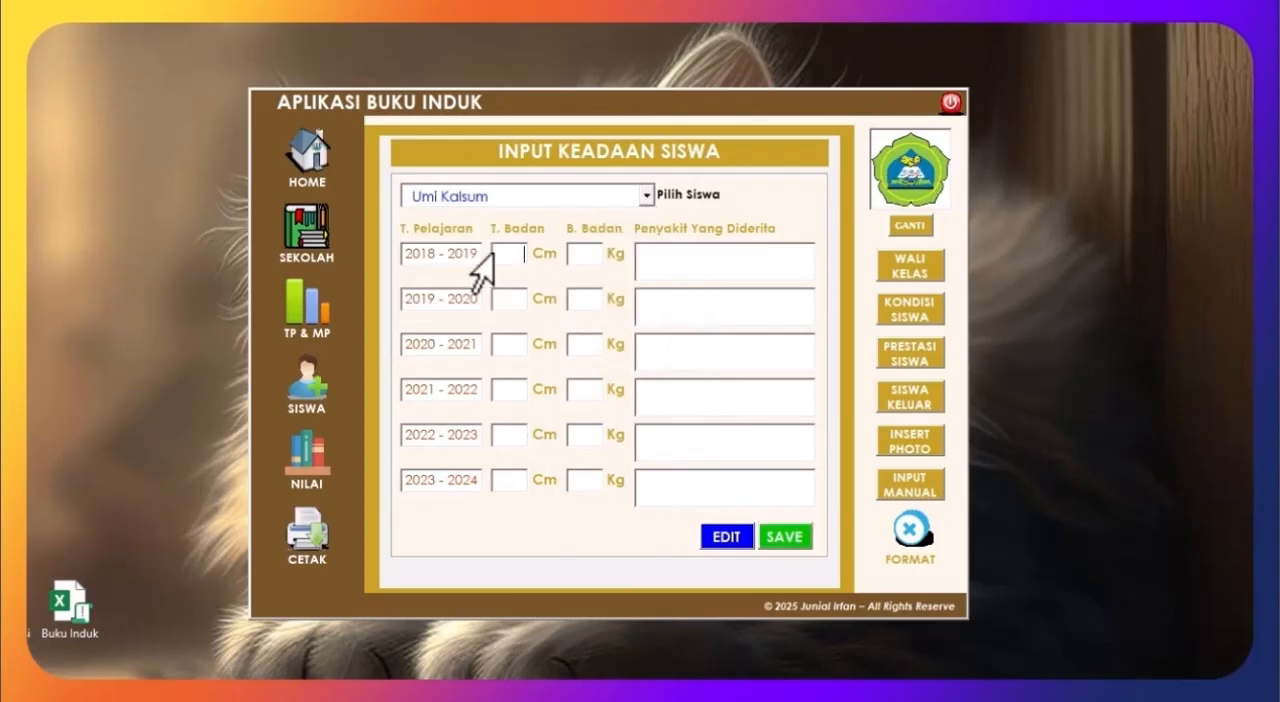
text(45)
double_click(506, 256)
click(509, 301)
key(ctrl+v)
Step: Complete and save the condition data: 45 cm, 30 kg every year, Sakit Kuning for 2018 - 2019, 2019 - 2020 and 2022 - 2023
click(505, 345)
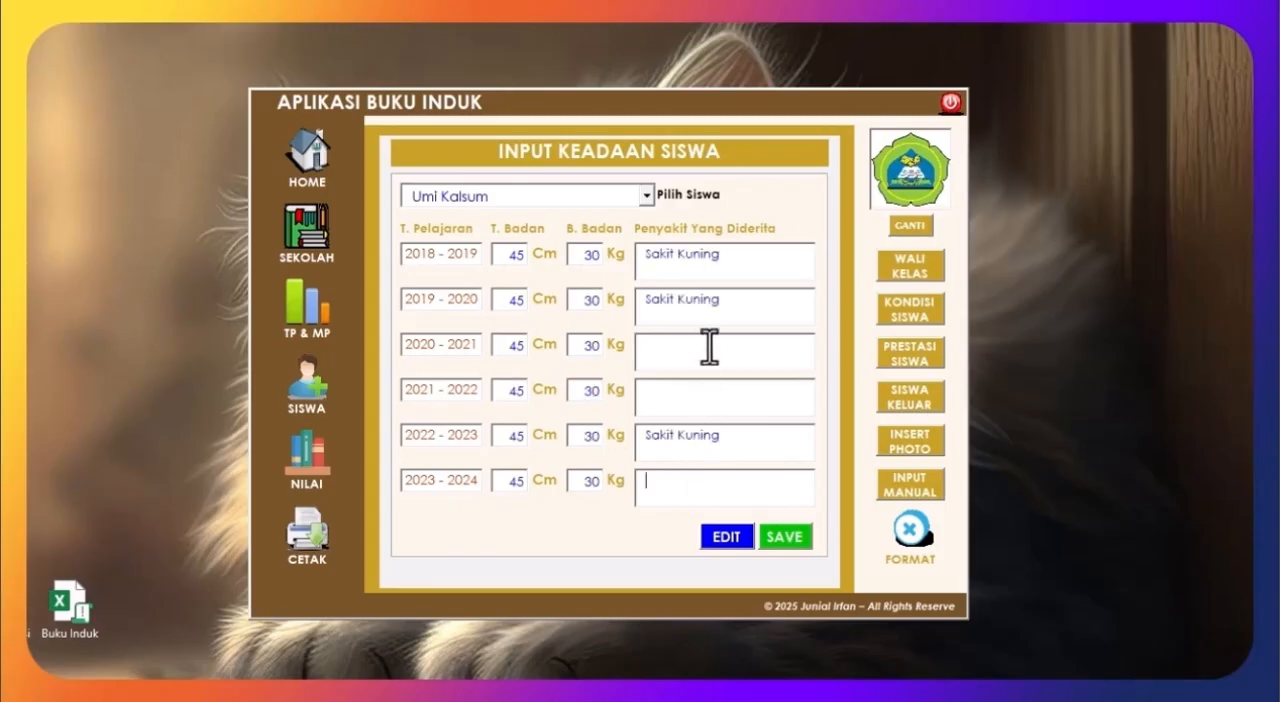
click(709, 349)
click(775, 538)
click(673, 434)
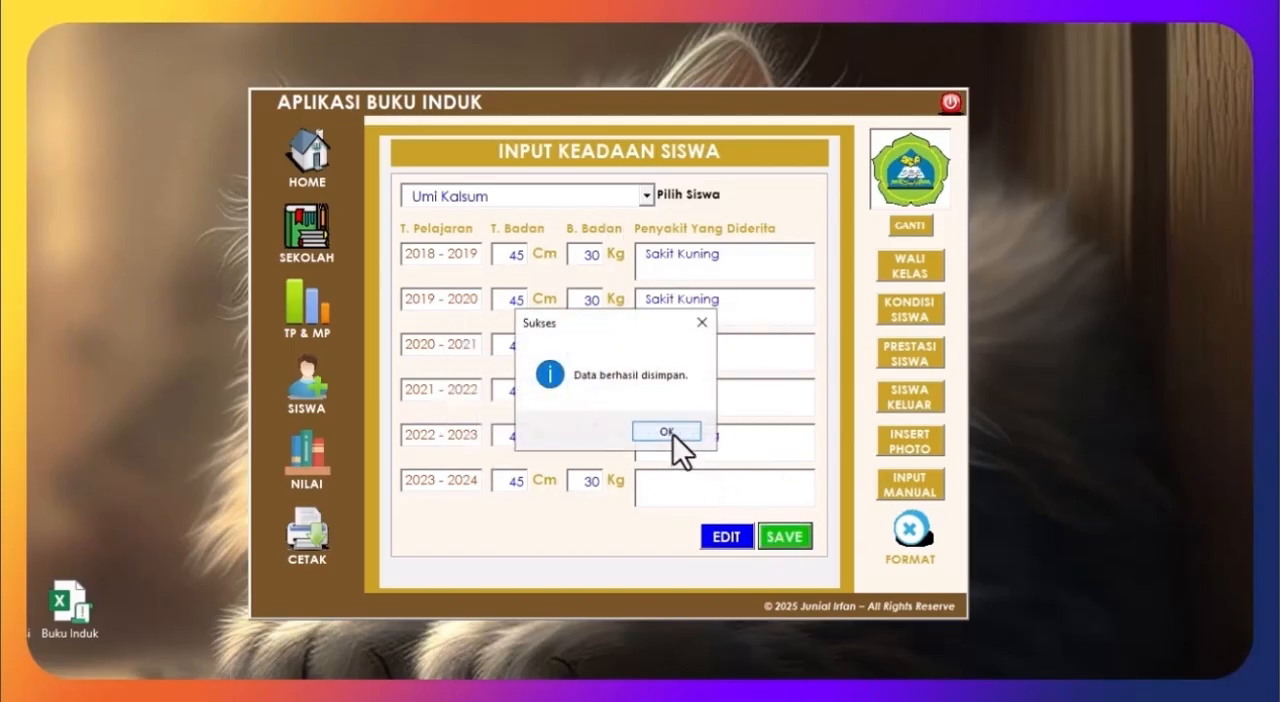
click(673, 434)
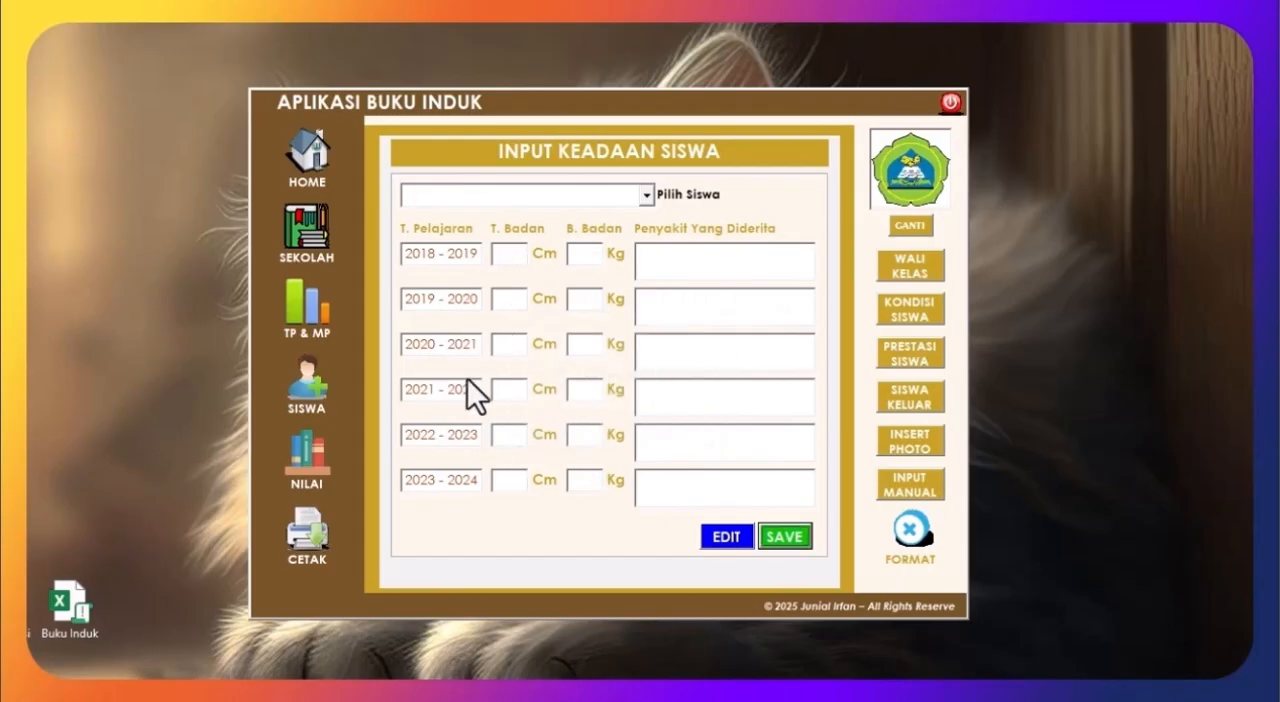
Step: Open the student achievement and aid form and select school year 2018 - 2019 and the first student
click(307, 155)
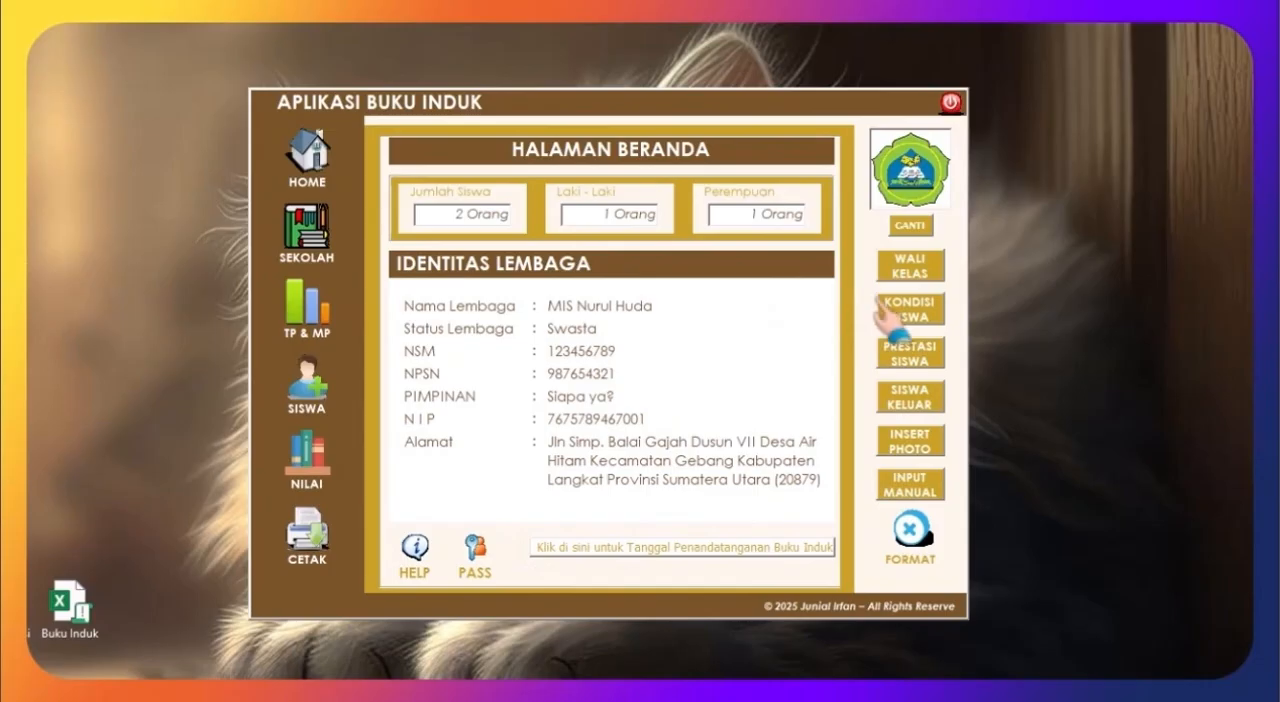
click(897, 352)
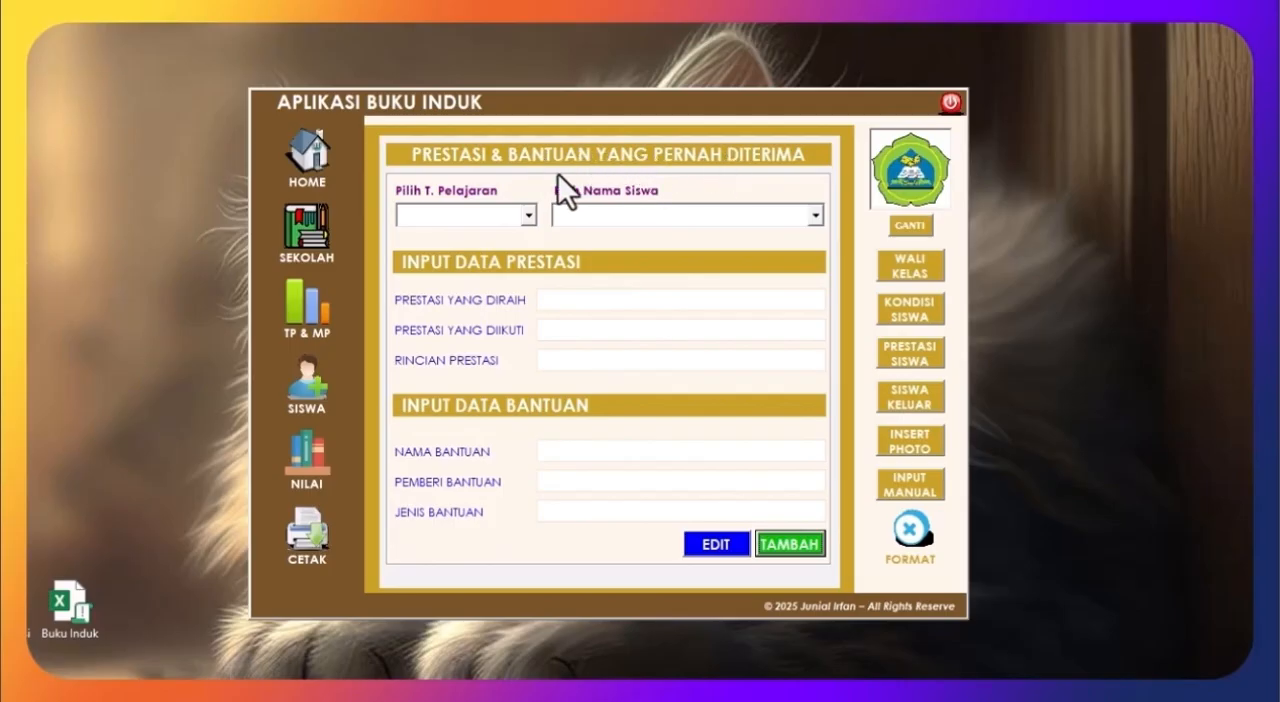
click(524, 219)
click(510, 235)
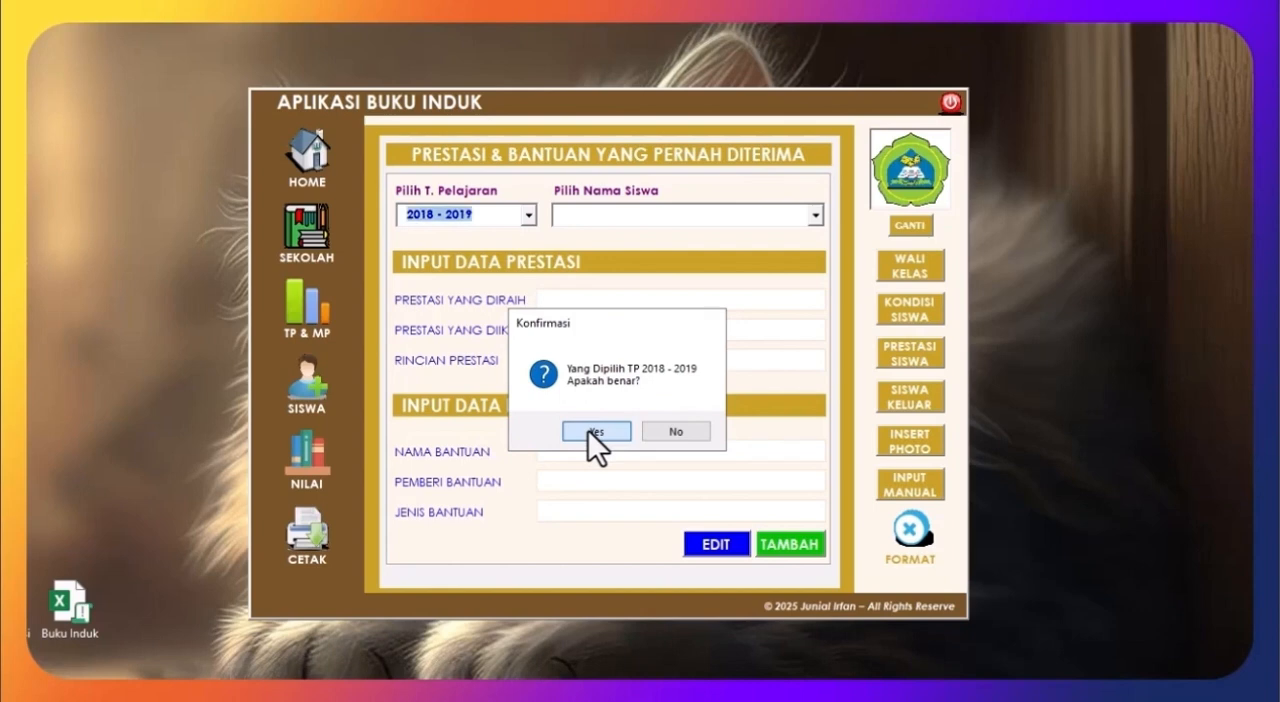
click(592, 431)
click(814, 215)
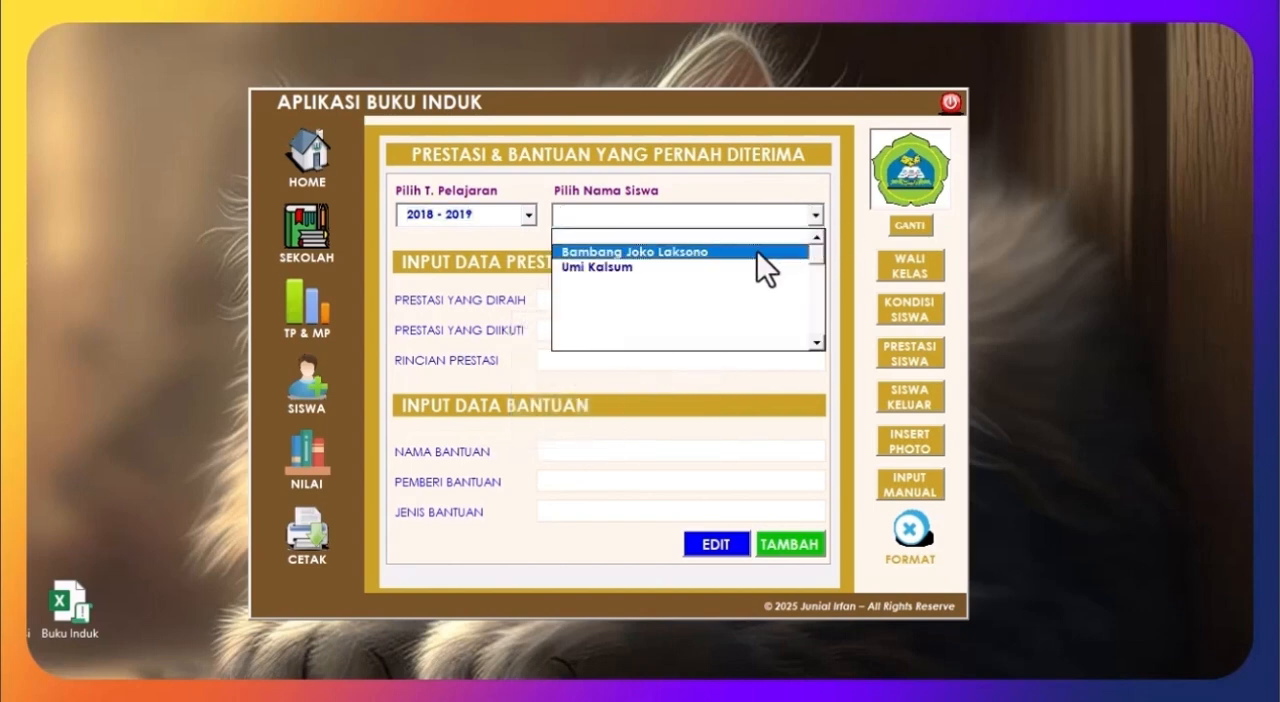
click(757, 251)
Step: Add the achievement Juara 1, Lomba Memasak, Piala Kecamatan with the aid BANMAD (Bantuan Marasah), Kepala Madrasah, Uang Saku
click(681, 308)
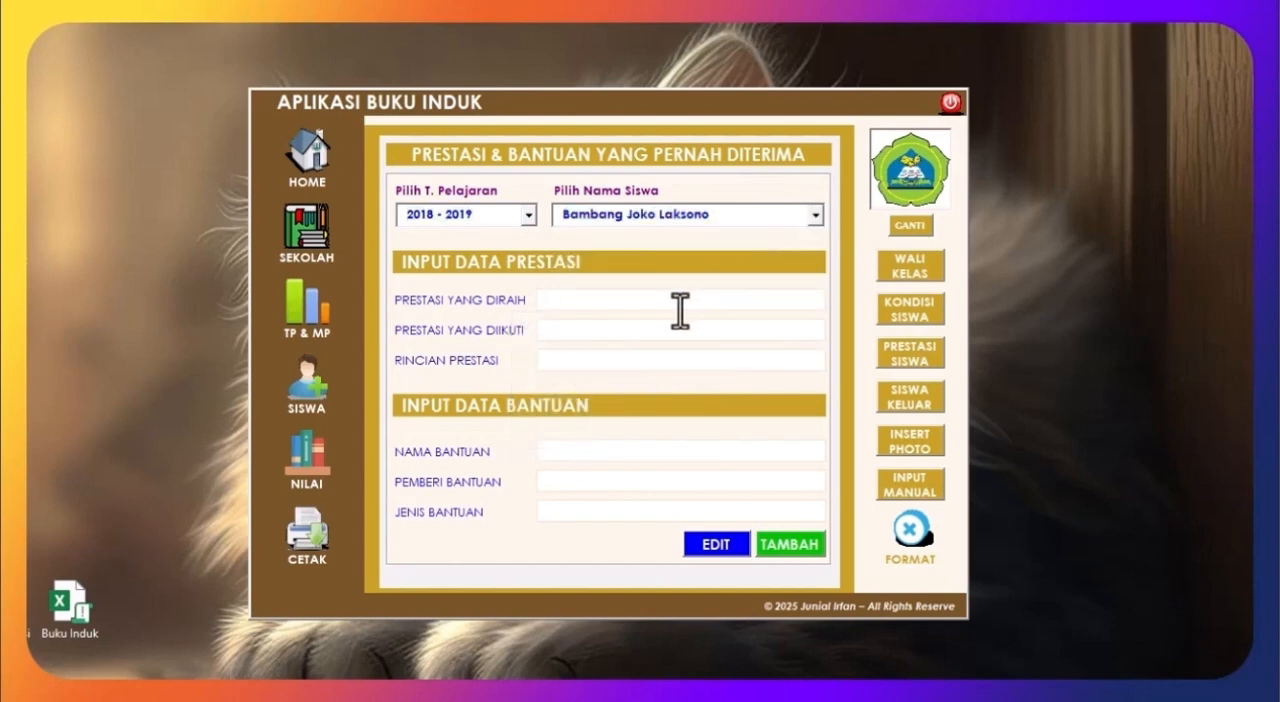
text(Juara)
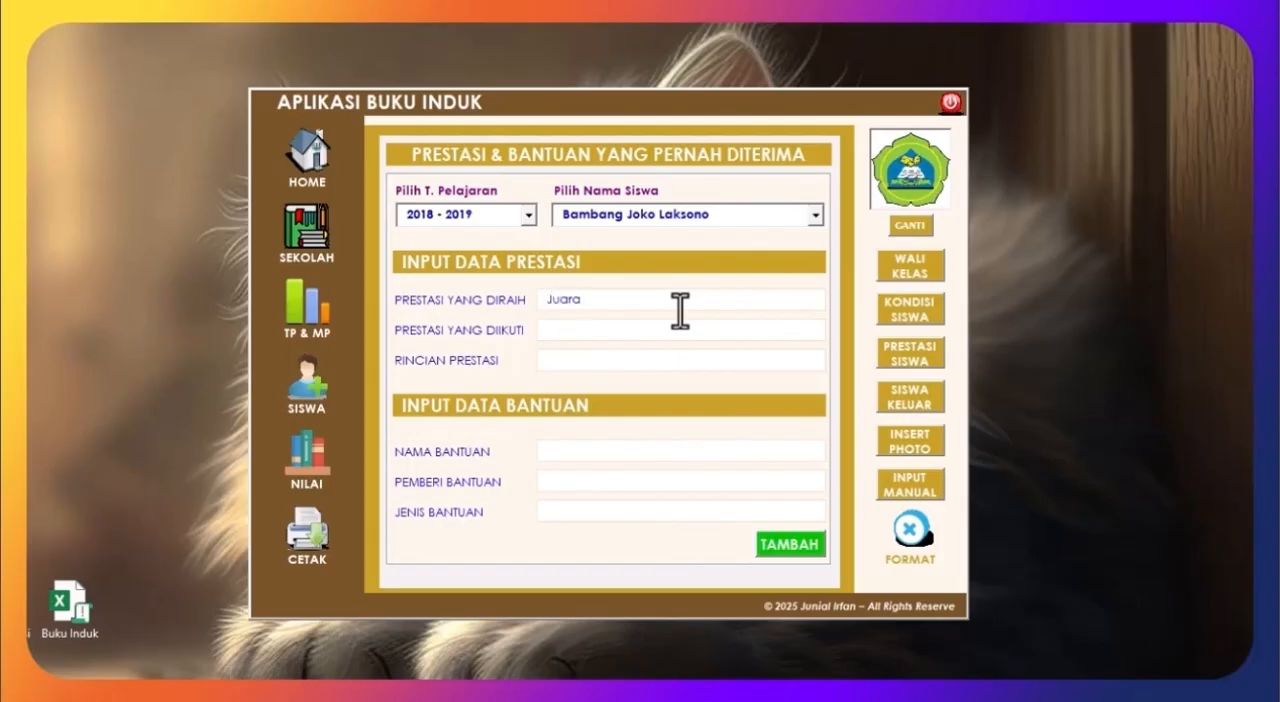
text( 1)
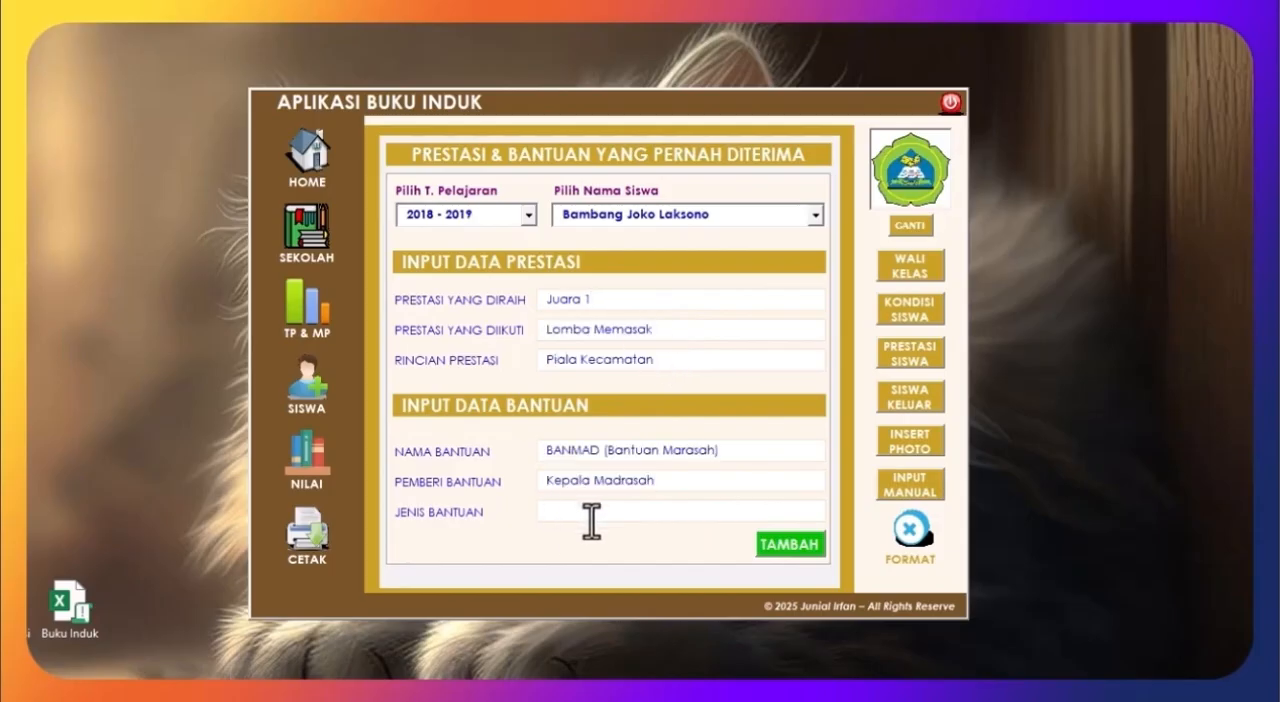
text(Uang Saku)
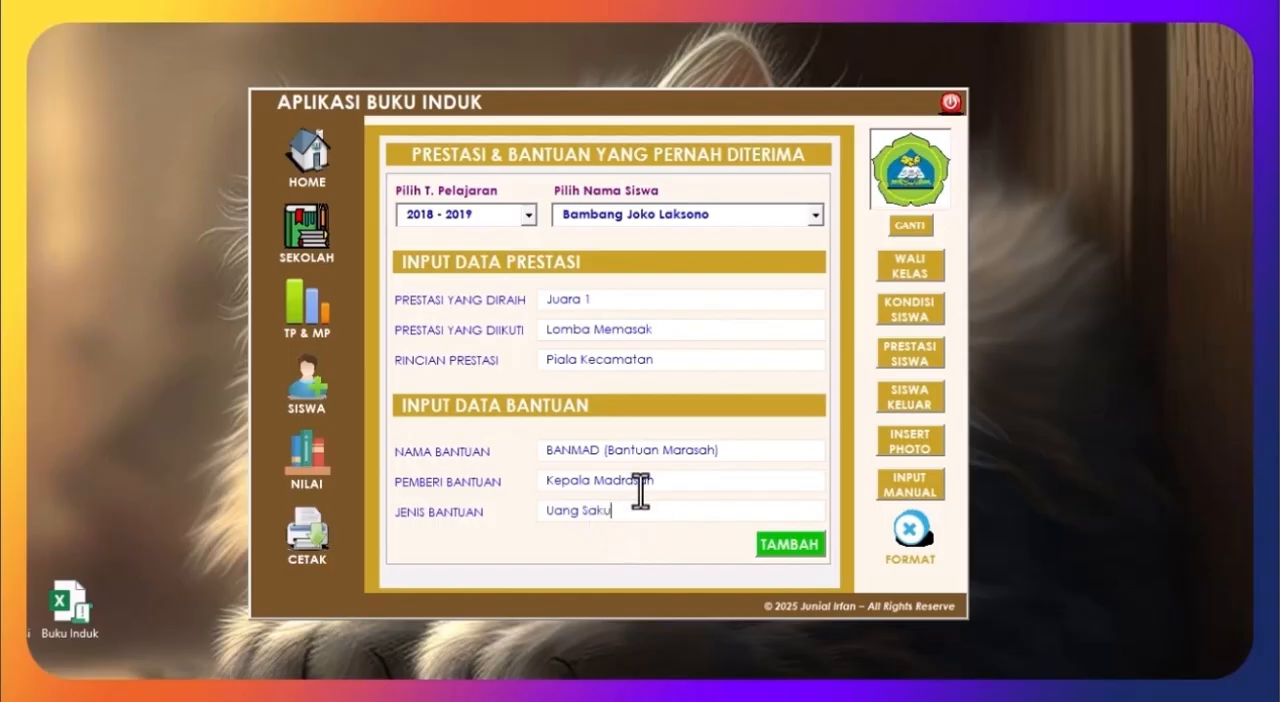
click(760, 542)
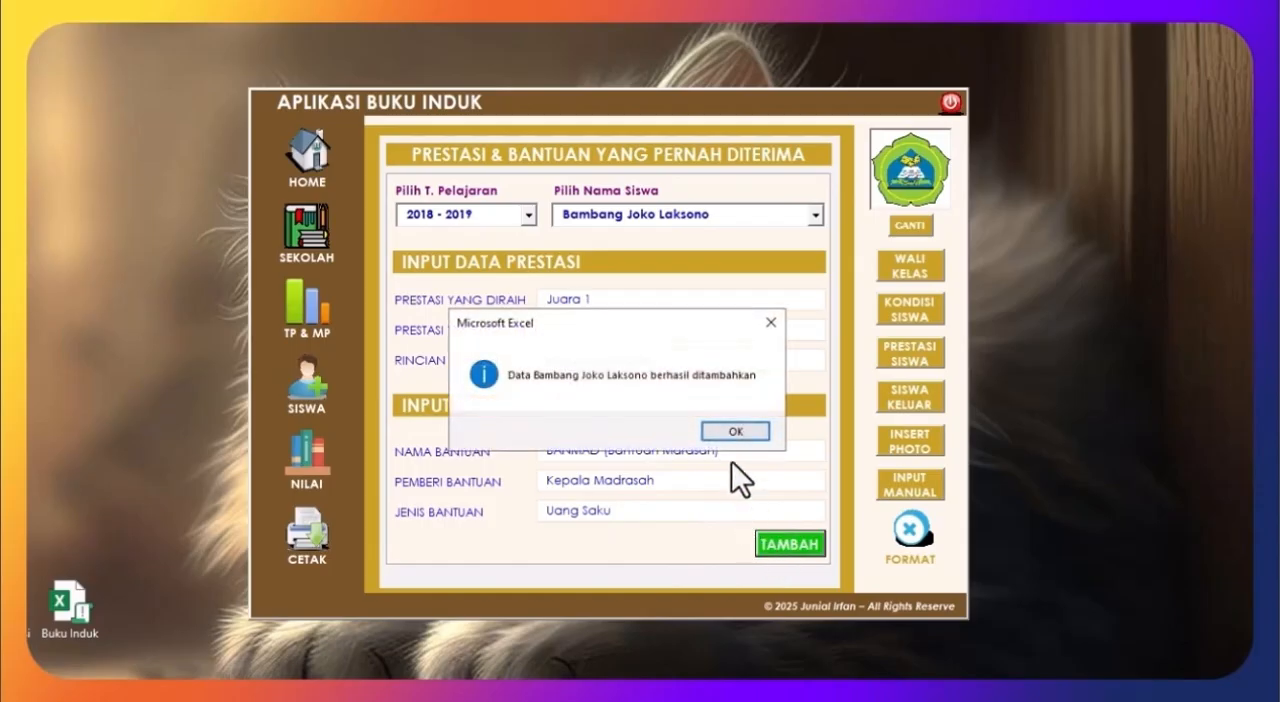
click(731, 429)
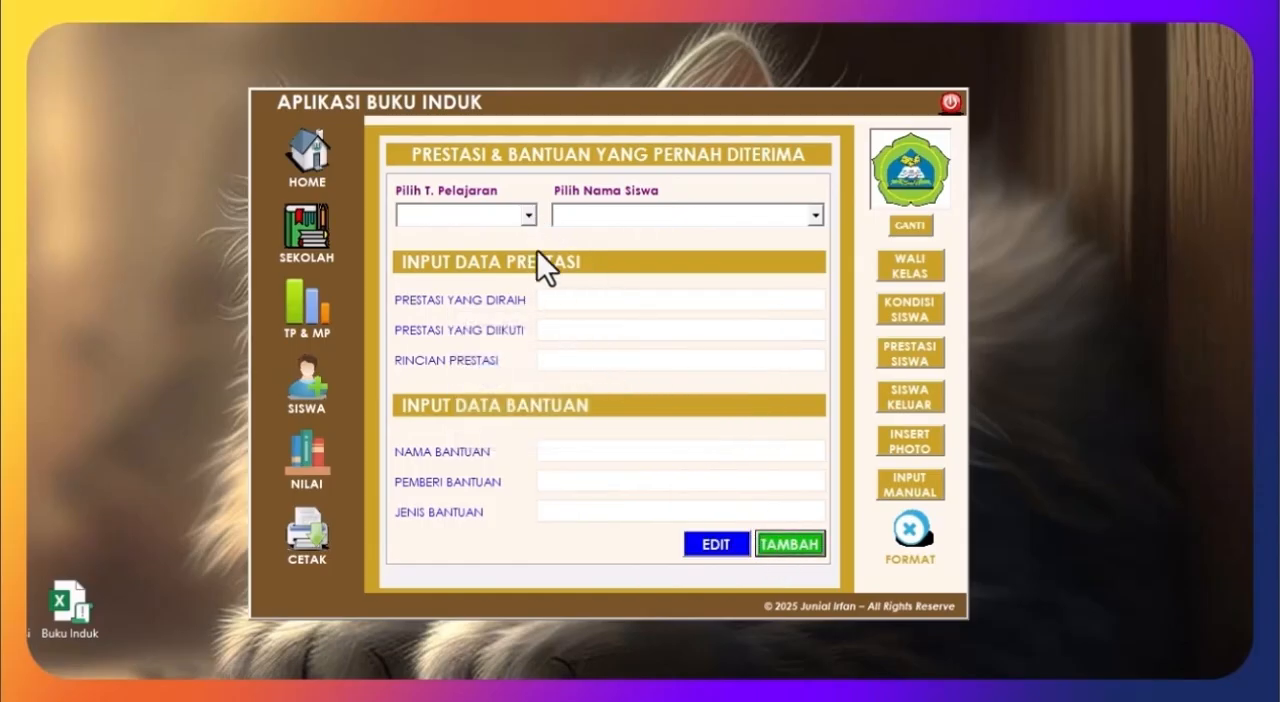
Step: Select school year 2018 - 2019 and the first student again for a second achievement record
click(530, 217)
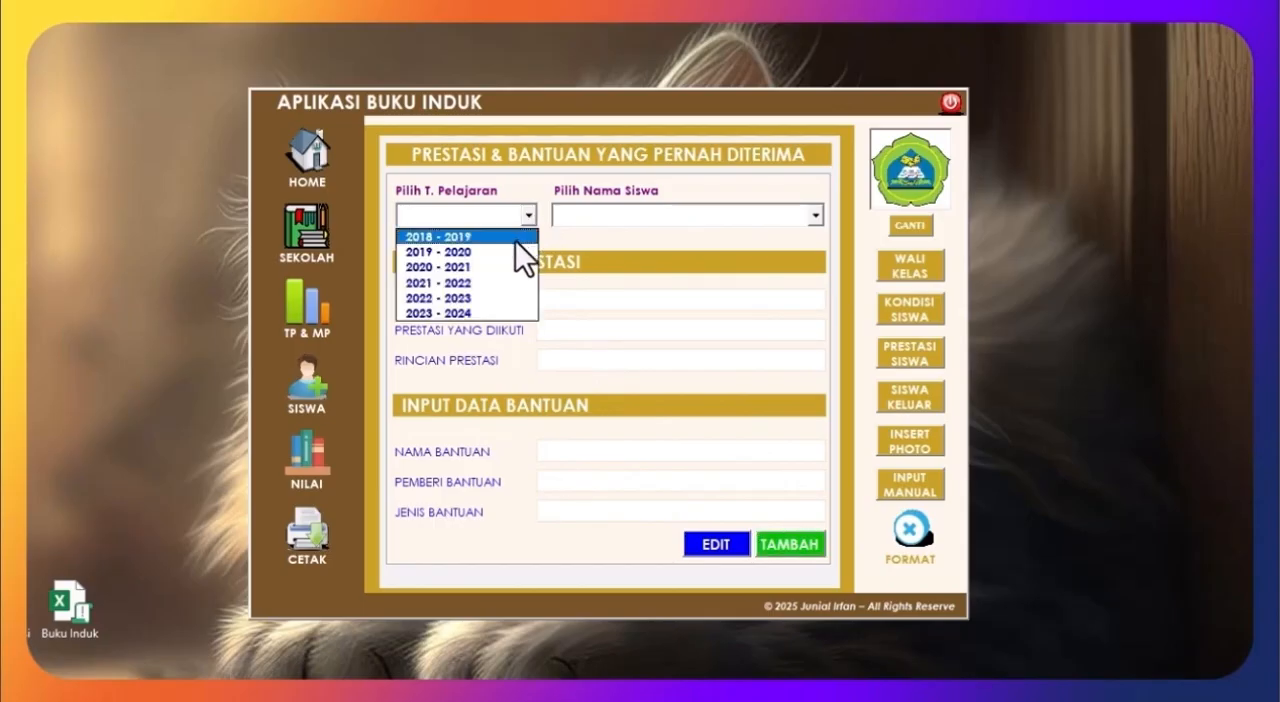
click(532, 238)
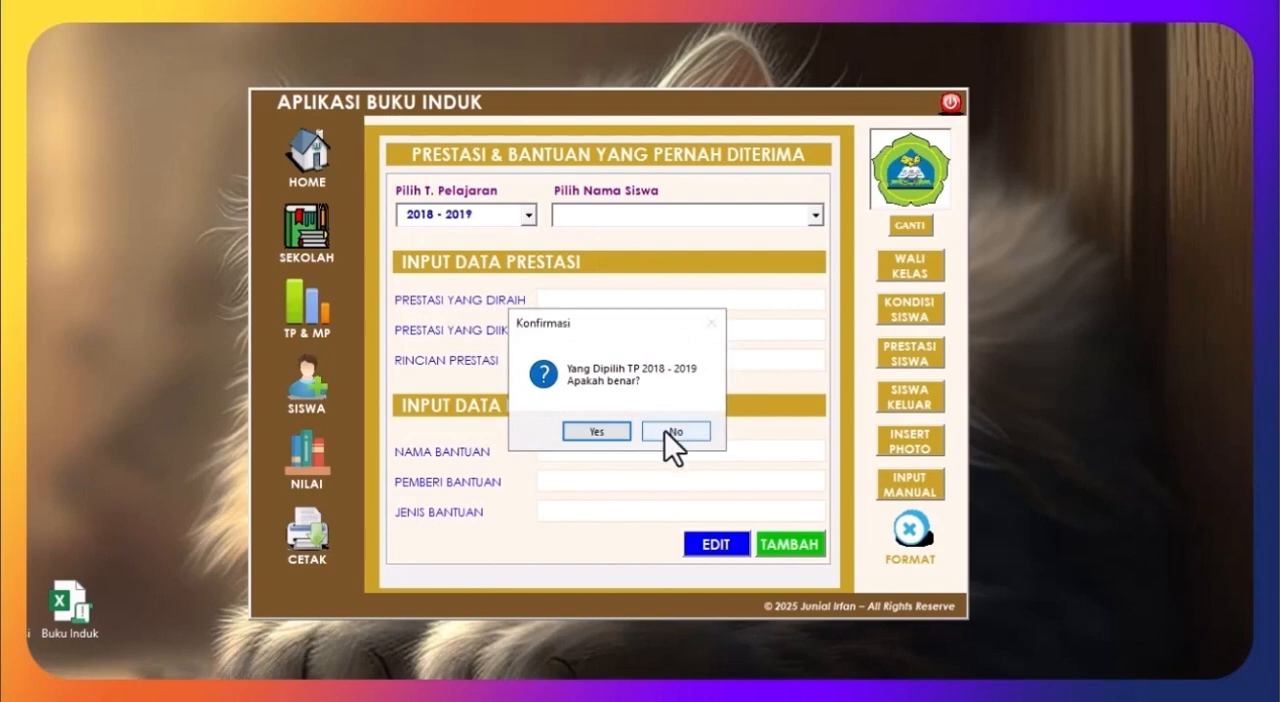
click(600, 431)
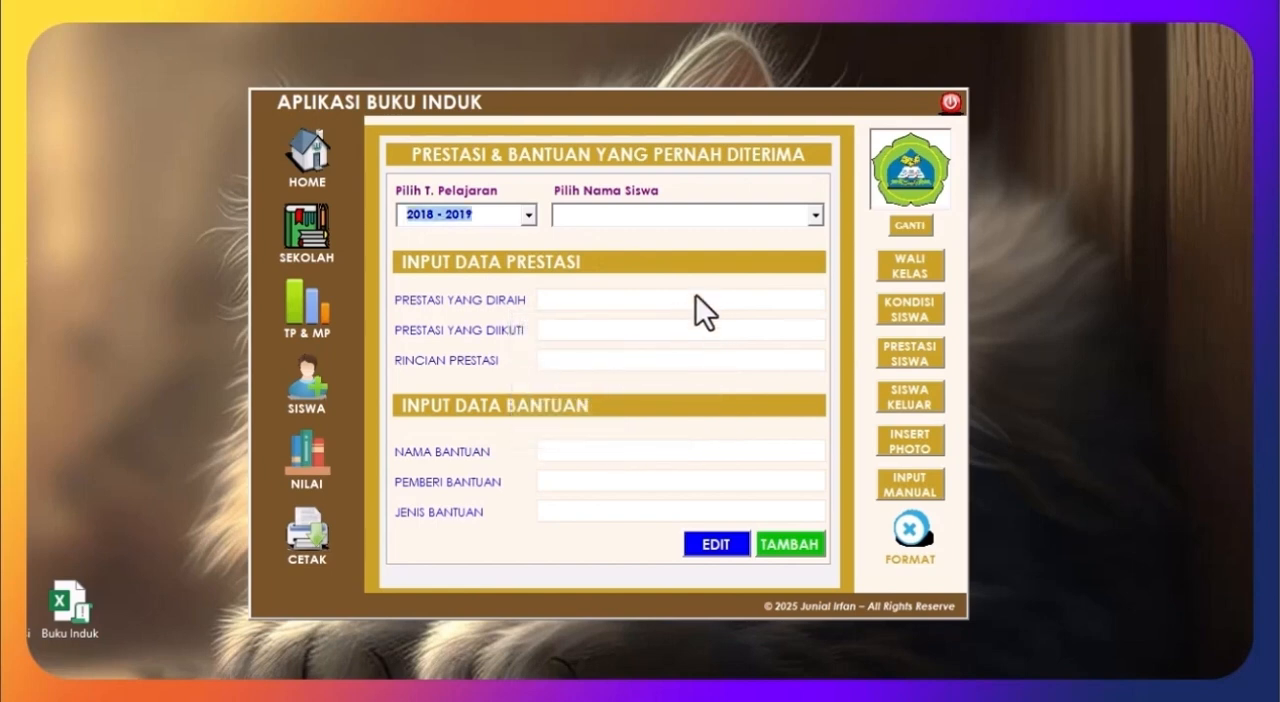
click(816, 216)
click(740, 250)
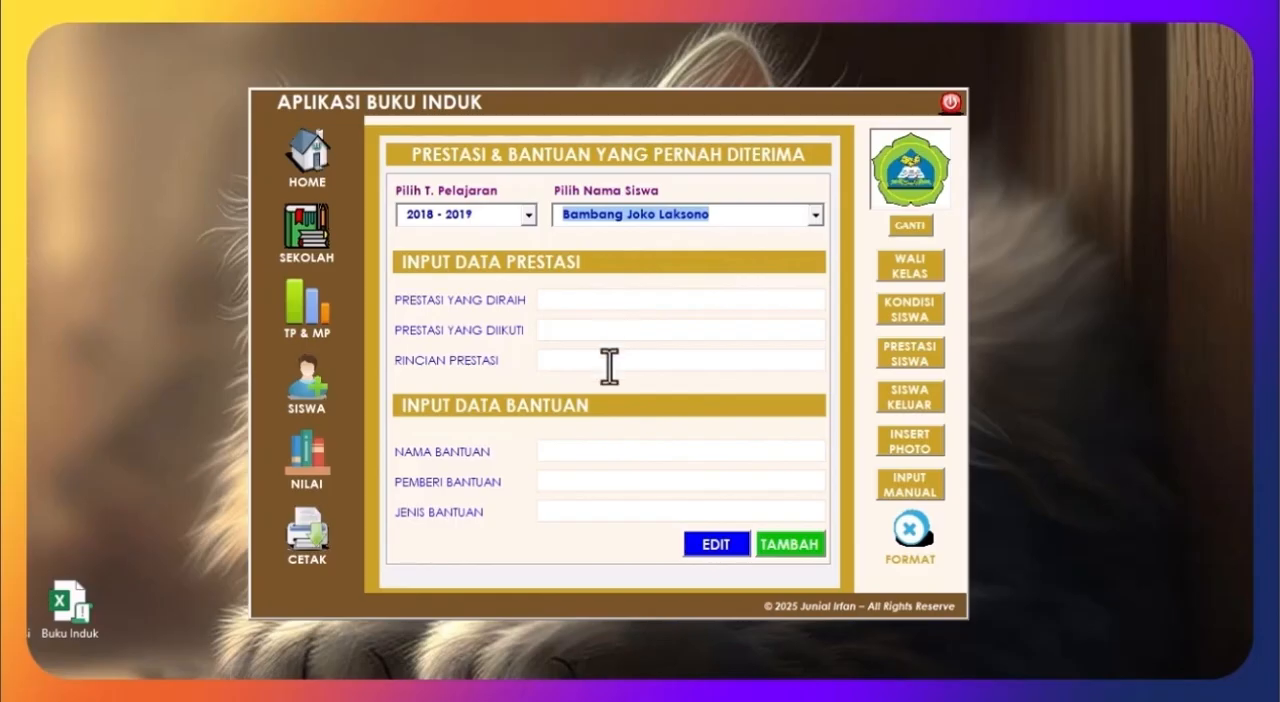
Step: Enter the achievement as Juara 3, Tahfizh Qur'an, with the details Kejuaran MTQ tingkat Nasional
click(576, 298)
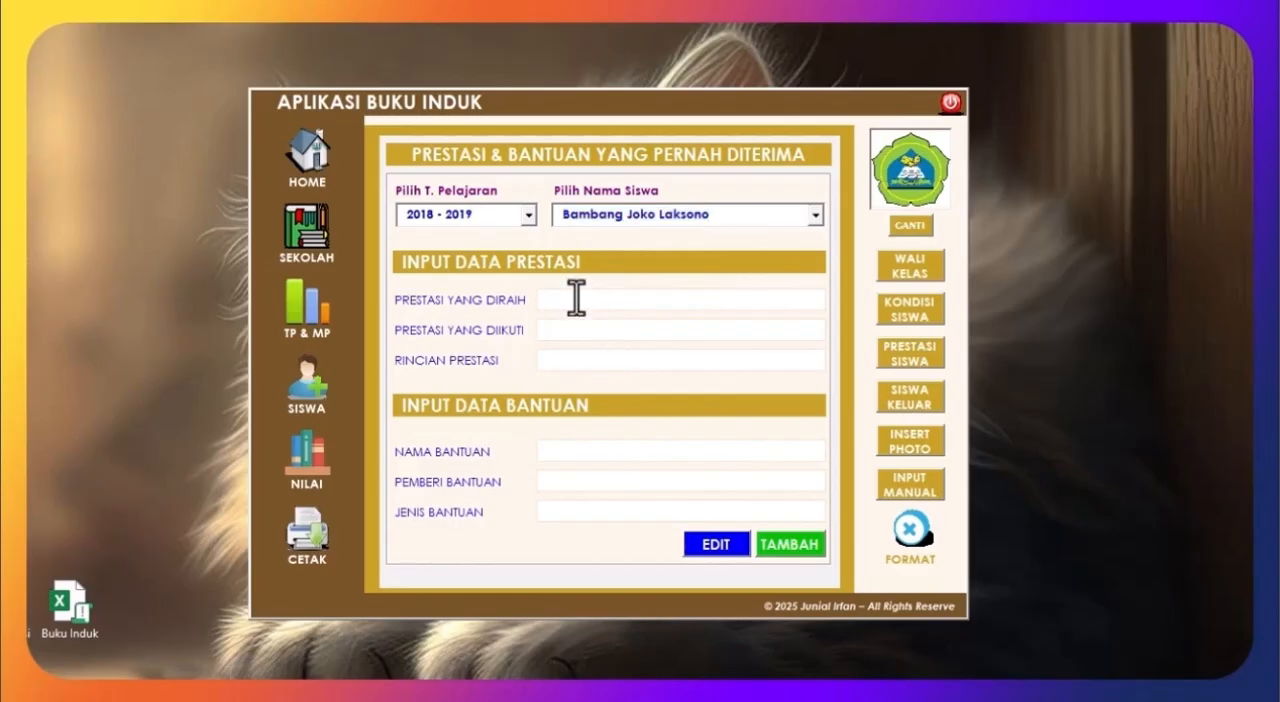
text(Juara 1)
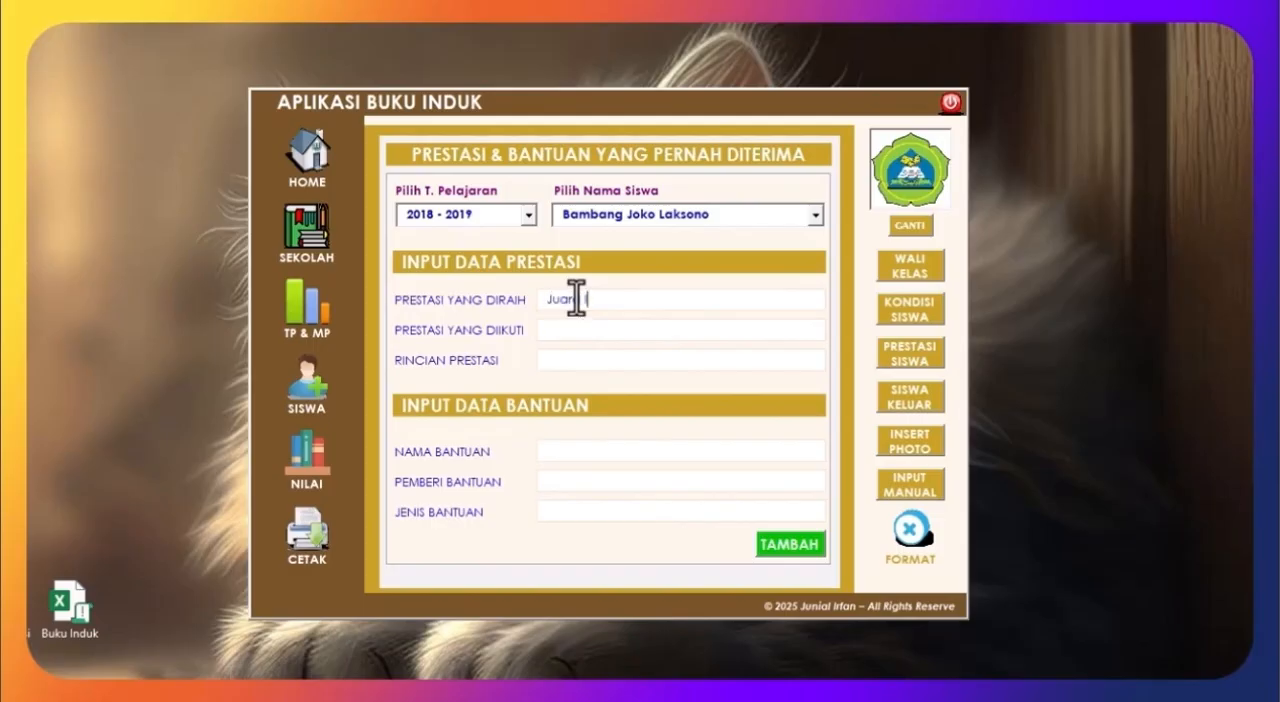
text(II)
key(BackSpace)
key(BackSpace)
text(a 3)
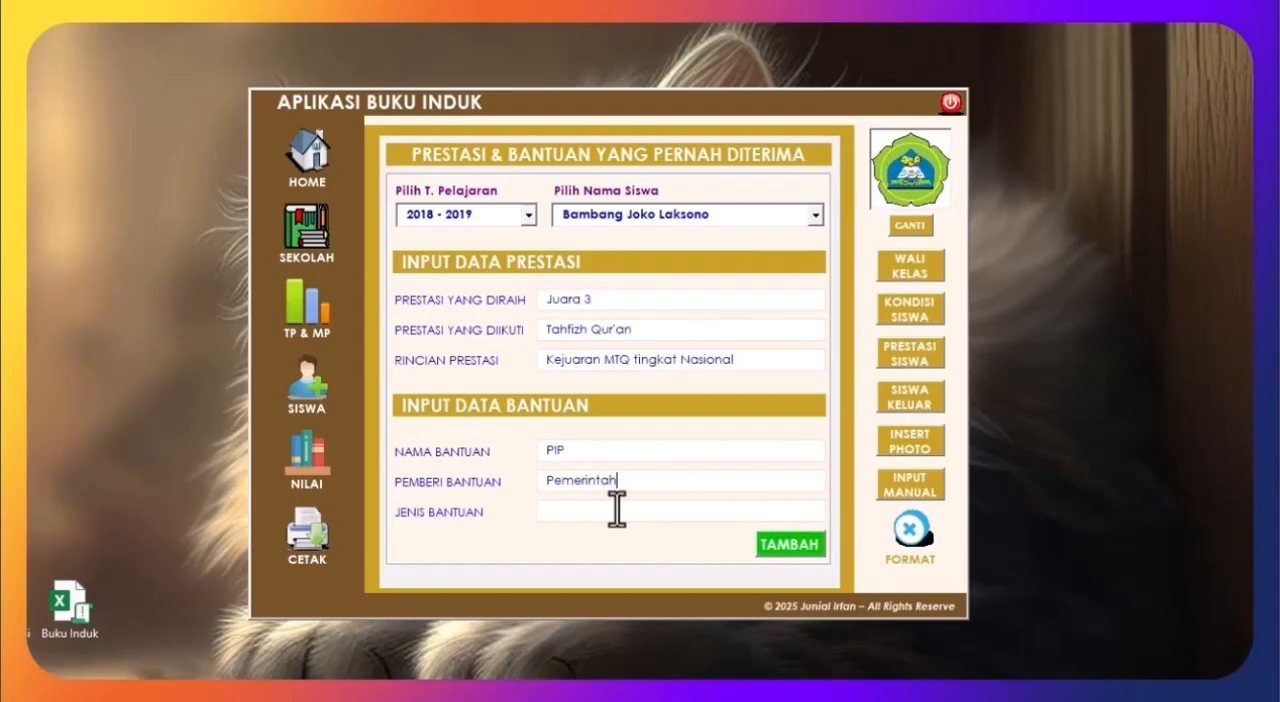
Step: Enter the aid as PIP from Pemerintah, type Uang Saku, and add the record for 2018 - 2019
click(616, 510)
text(Uang Saku)
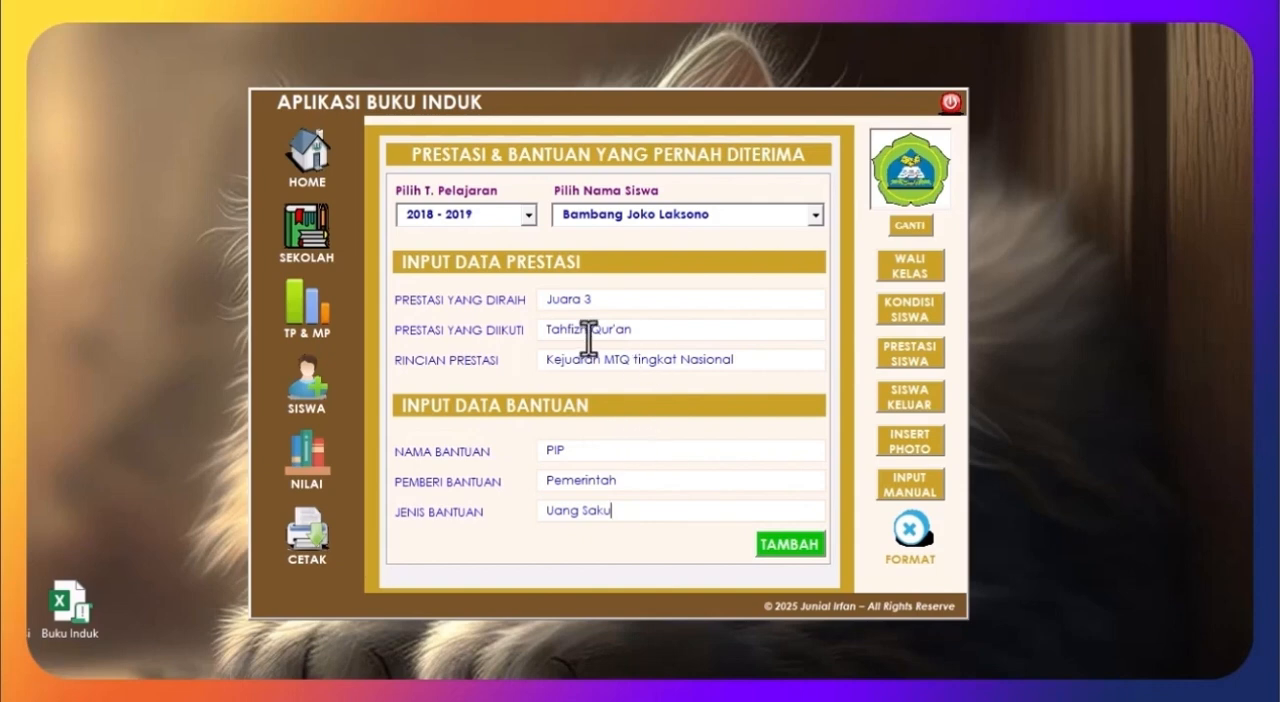
click(522, 214)
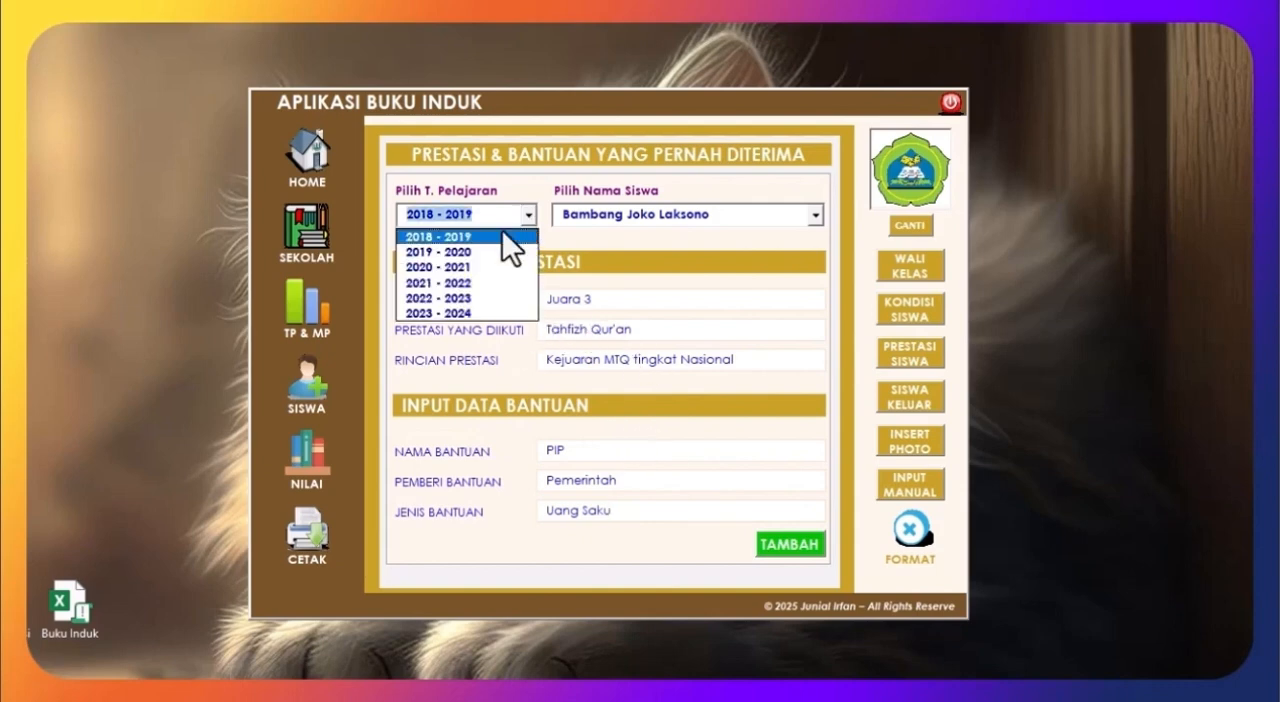
click(496, 349)
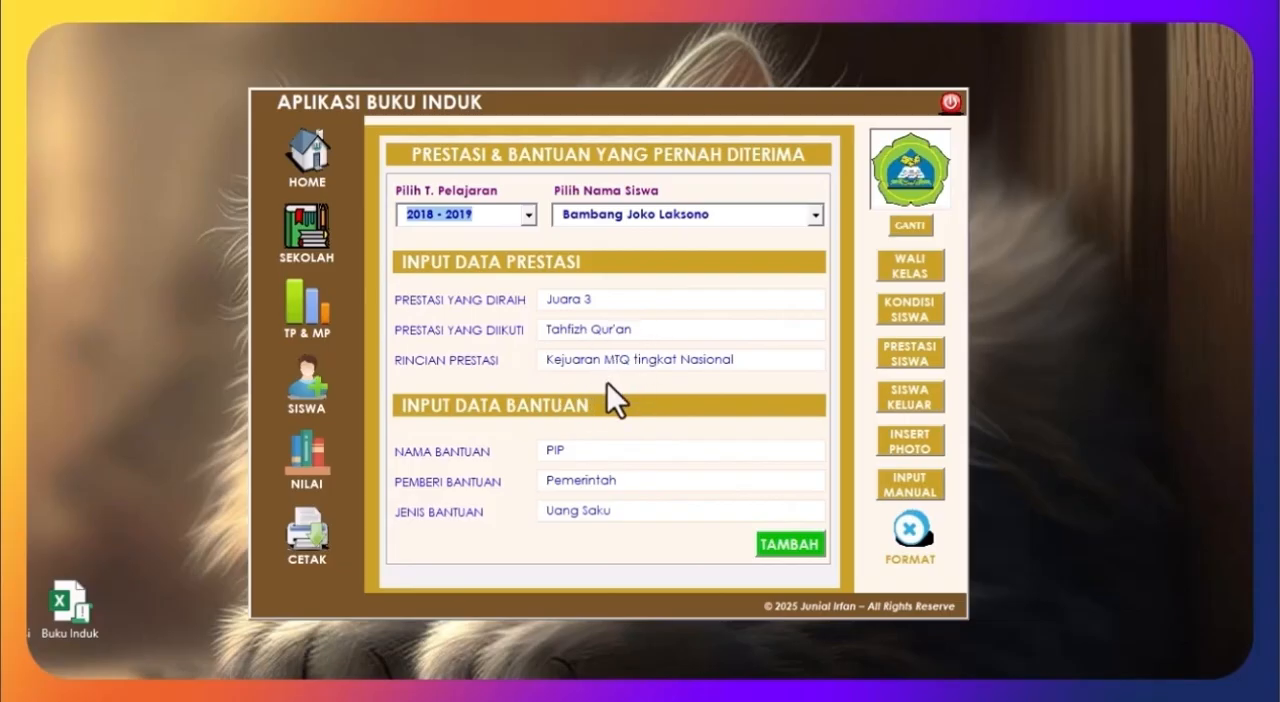
click(781, 551)
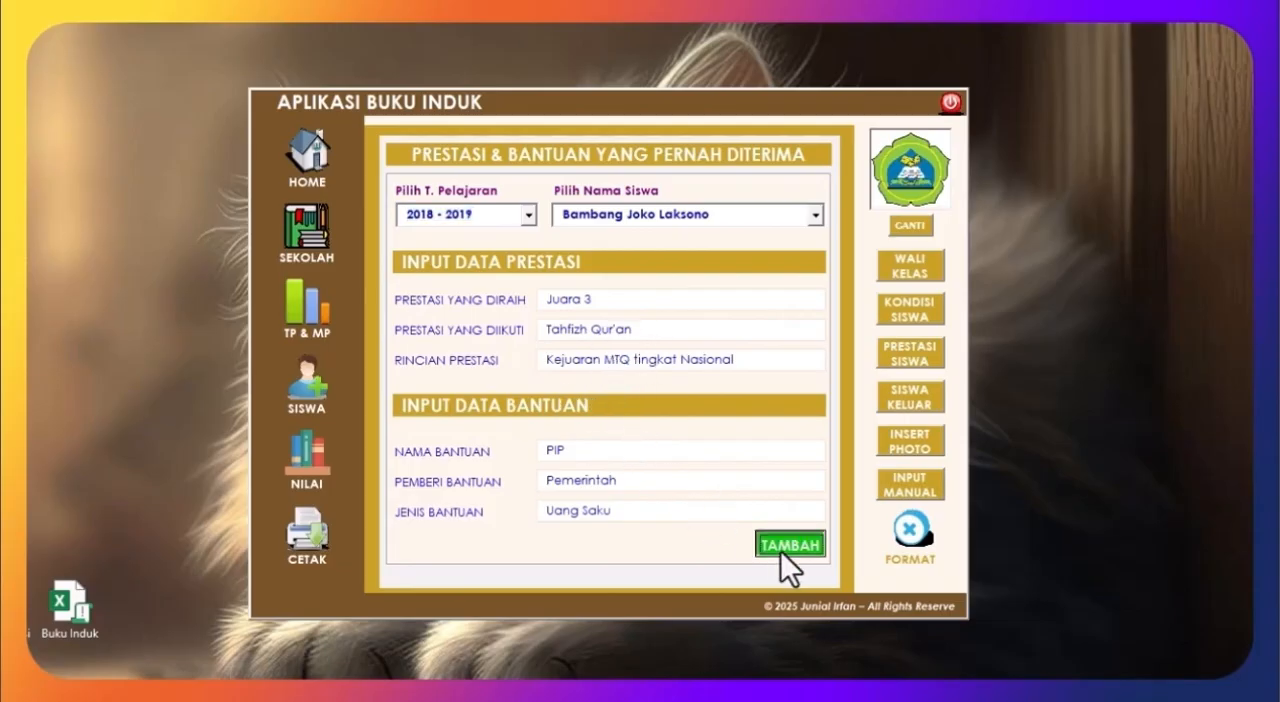
click(729, 432)
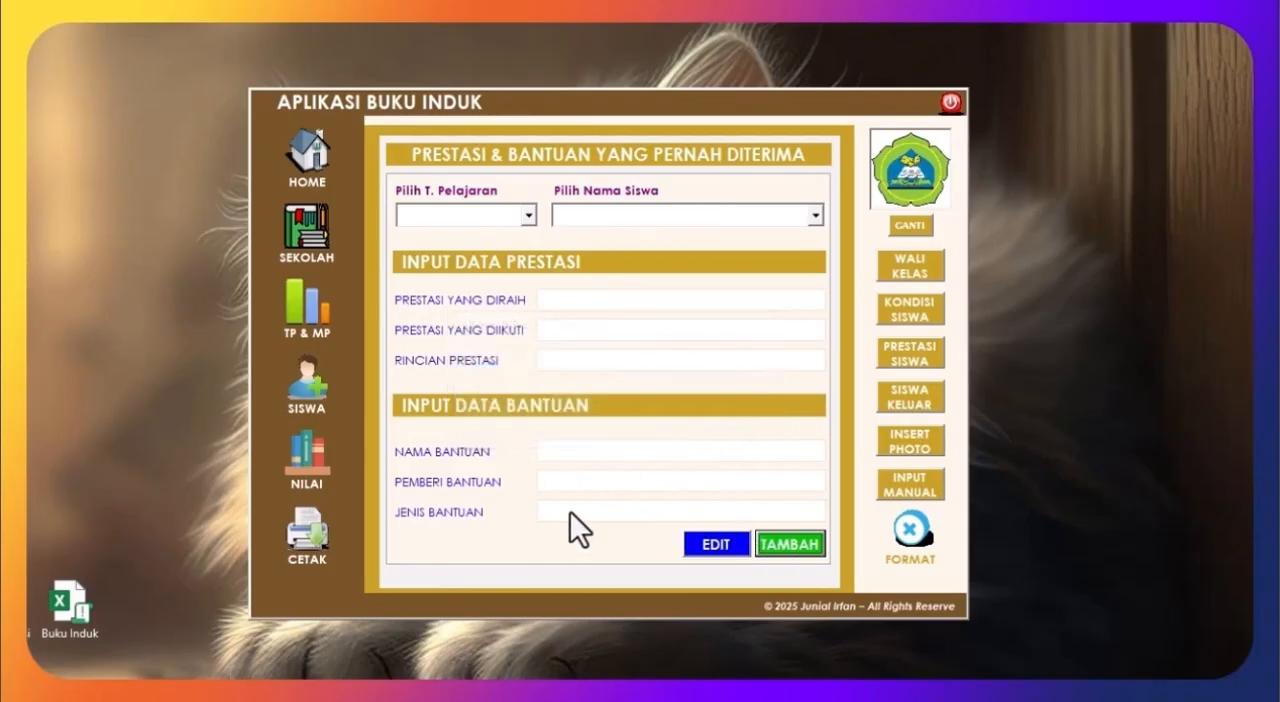
Step: Reopen the student achievement and aid form and select school year 2018 - 2019 with the first student
click(310, 183)
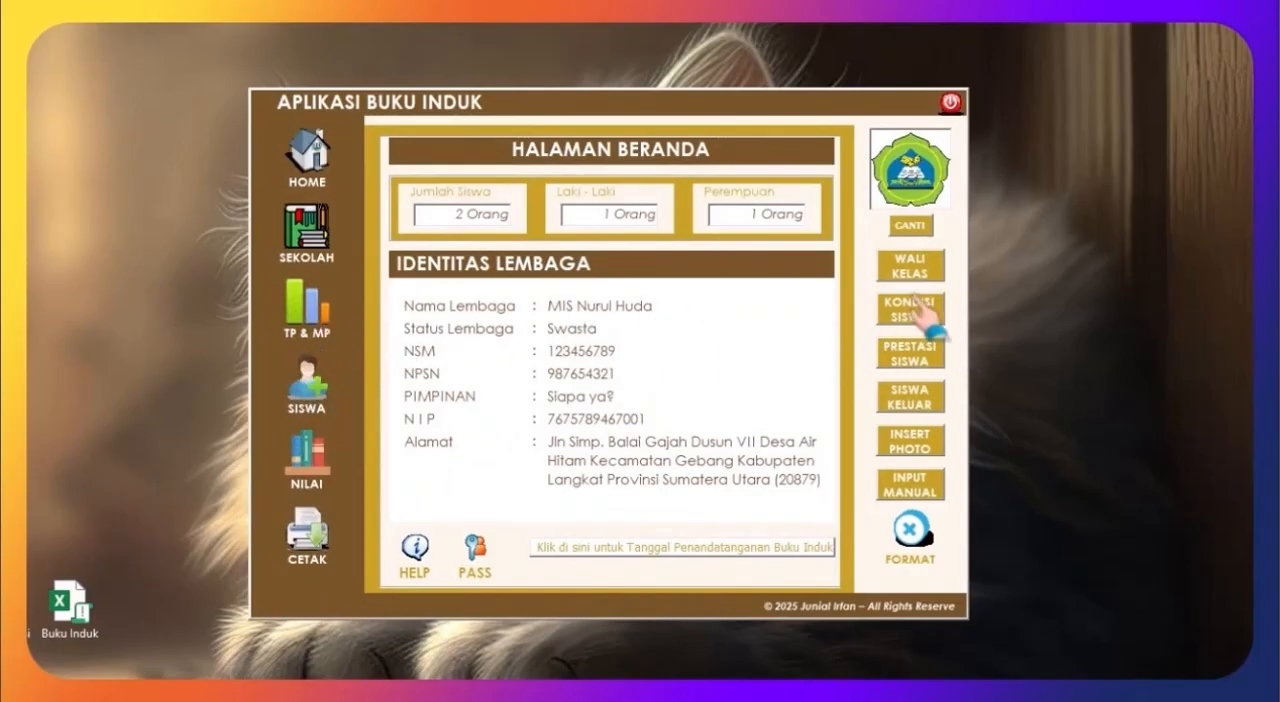
click(926, 354)
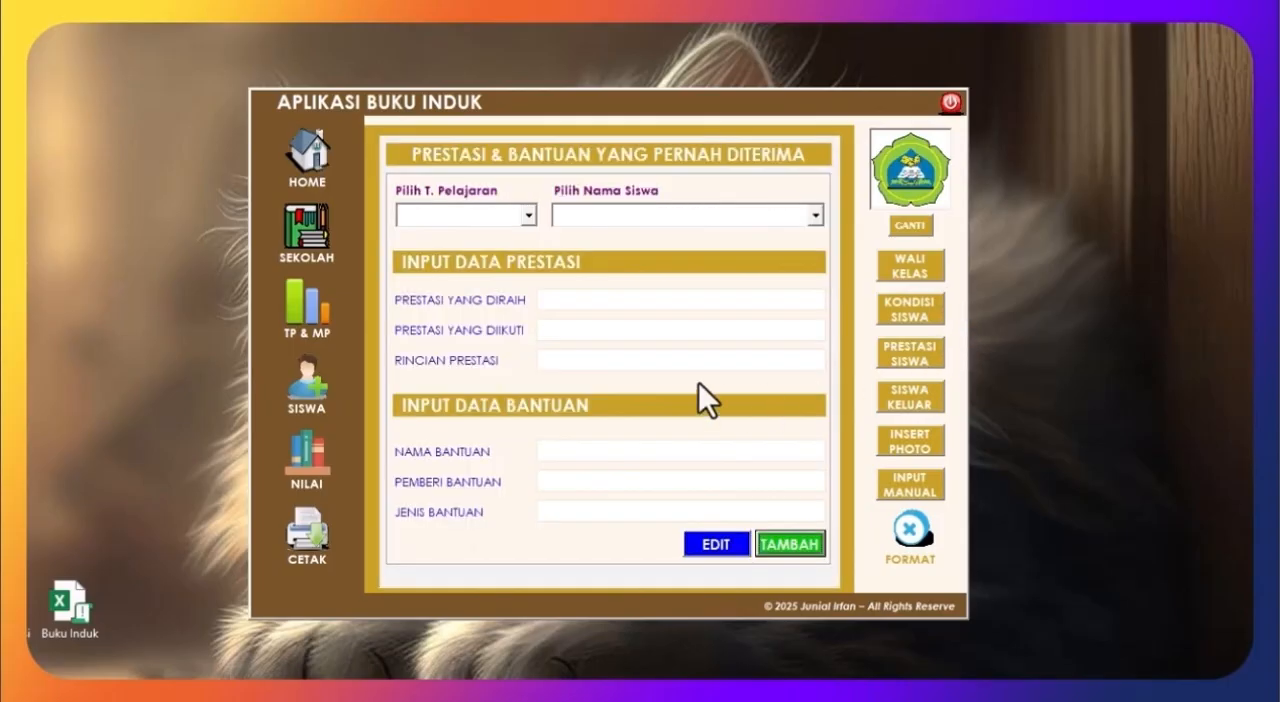
click(527, 216)
click(501, 240)
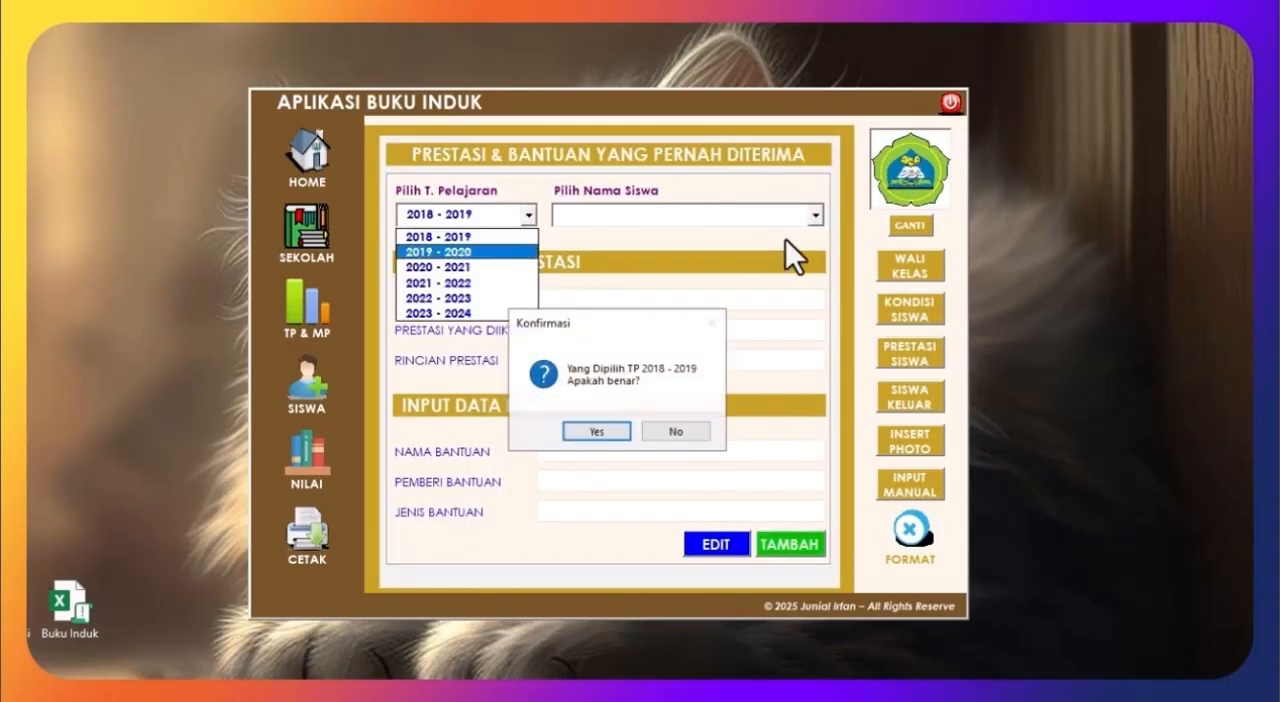
click(612, 434)
click(790, 218)
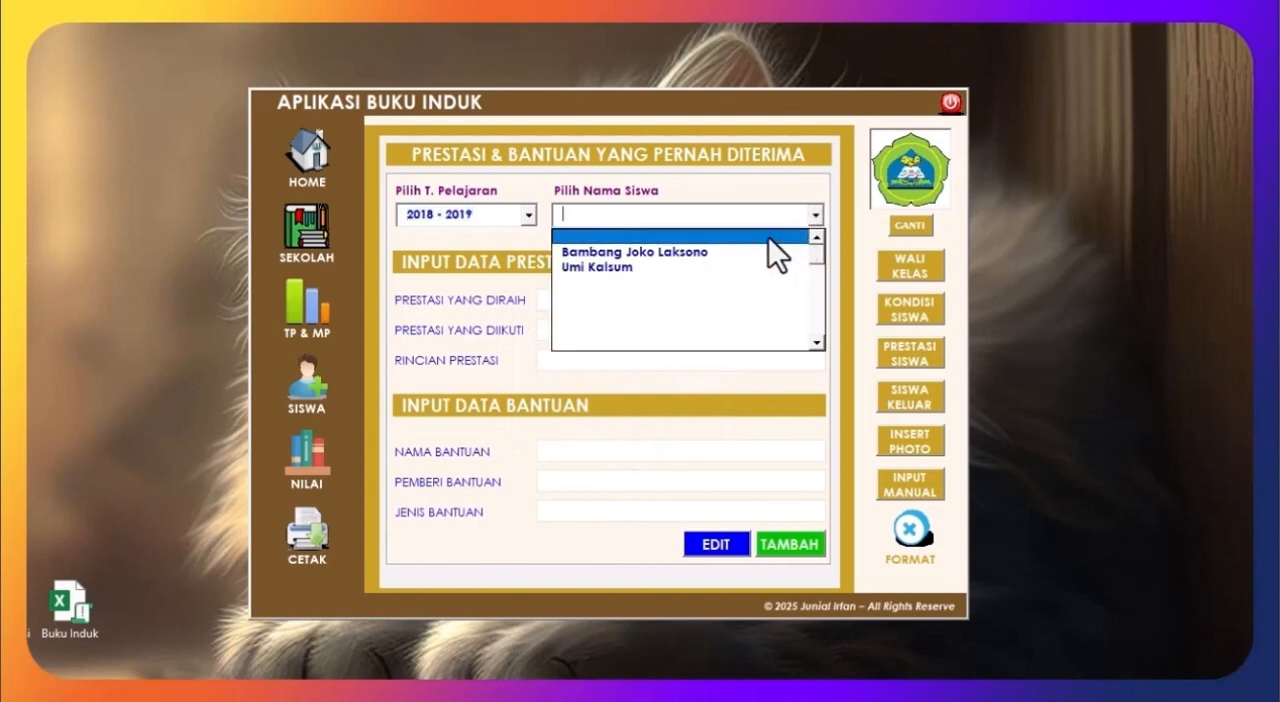
click(720, 253)
Step: Delete all of the selected student's achievement data for 2018 - 2019, accepting every confirmation
click(712, 548)
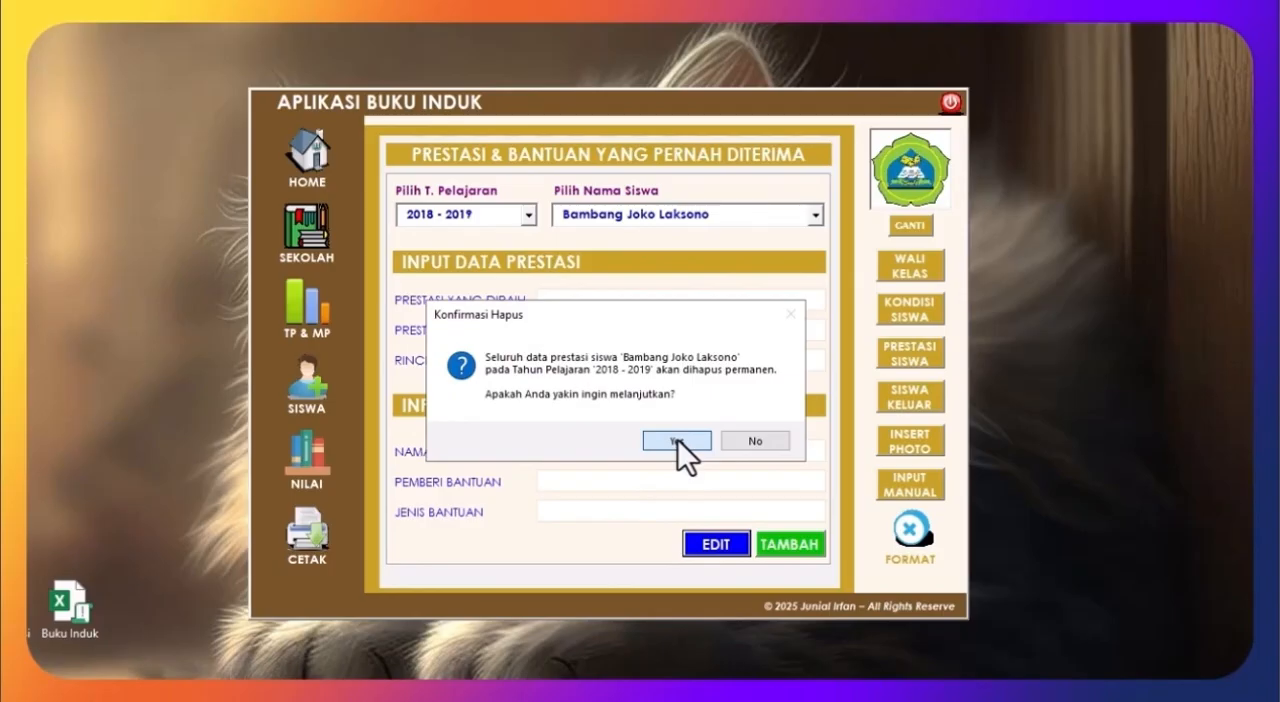
click(678, 440)
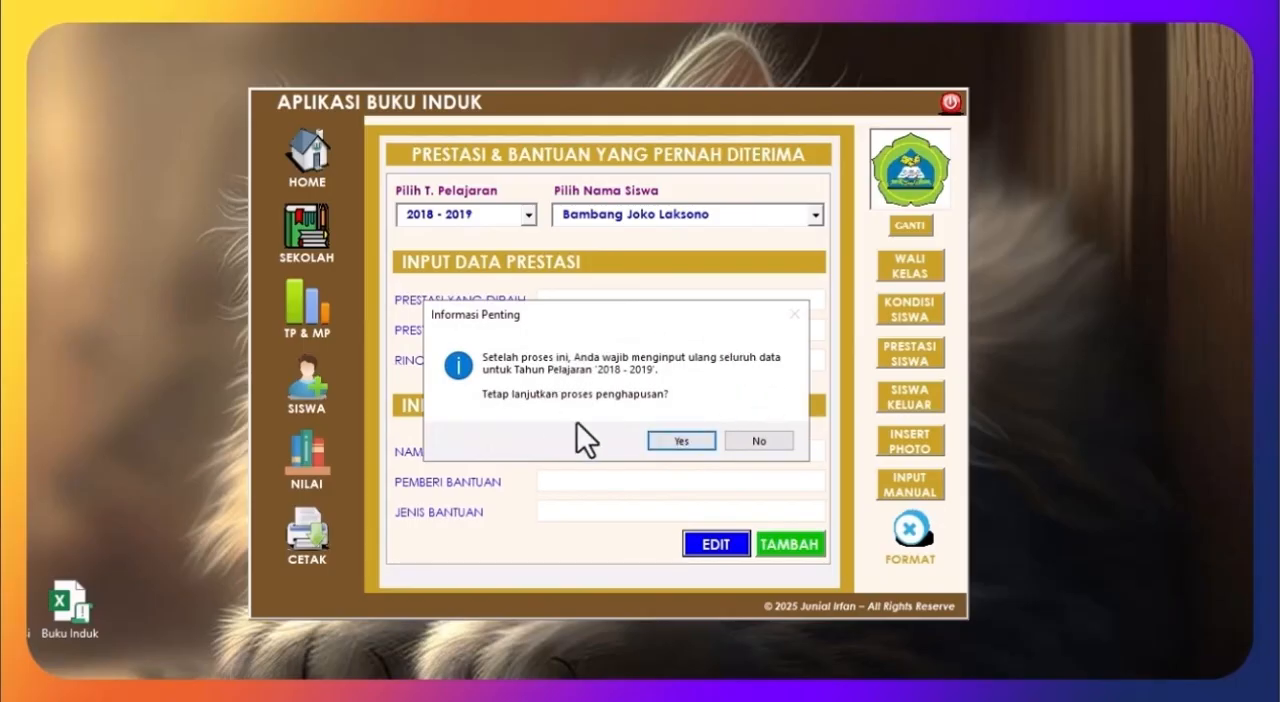
click(691, 441)
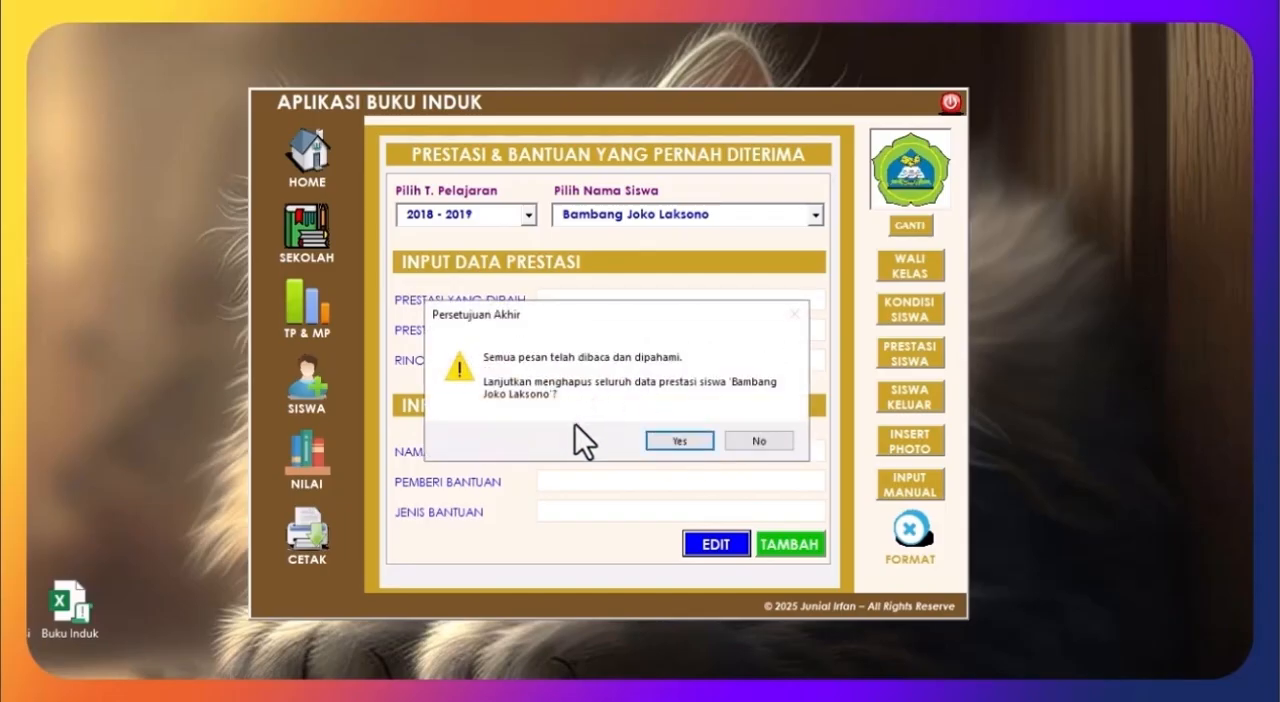
click(671, 439)
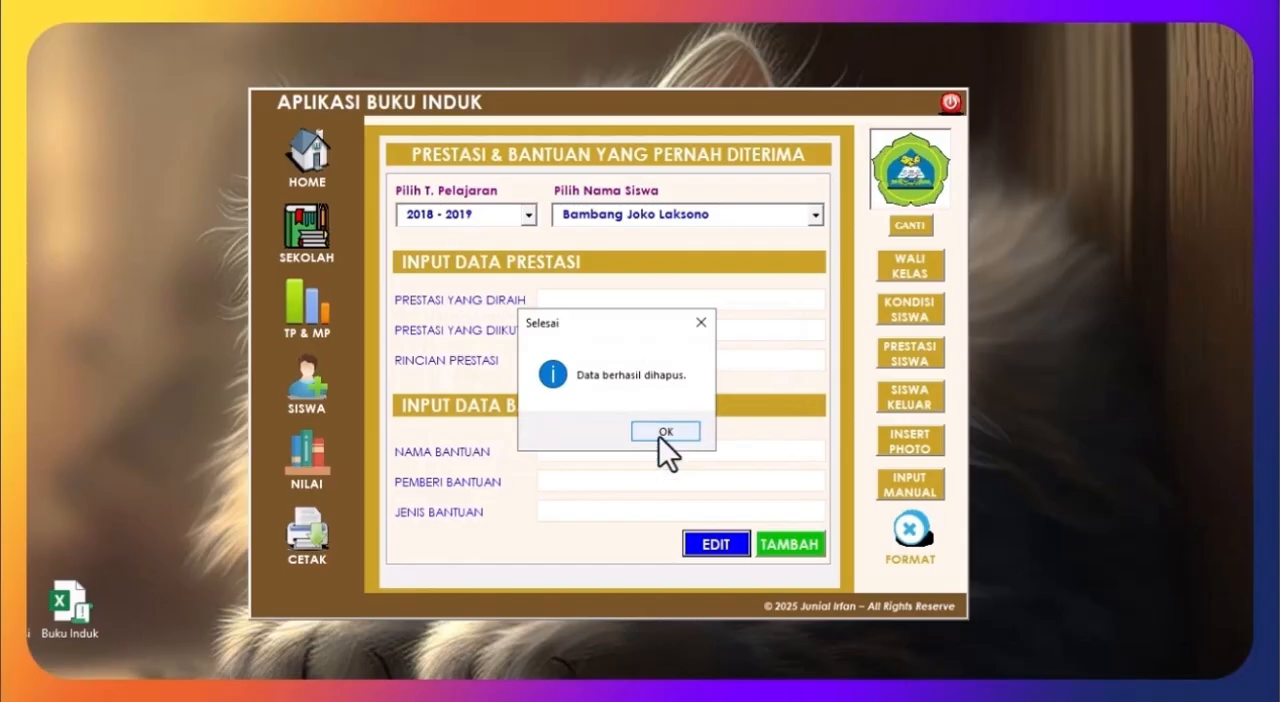
click(665, 432)
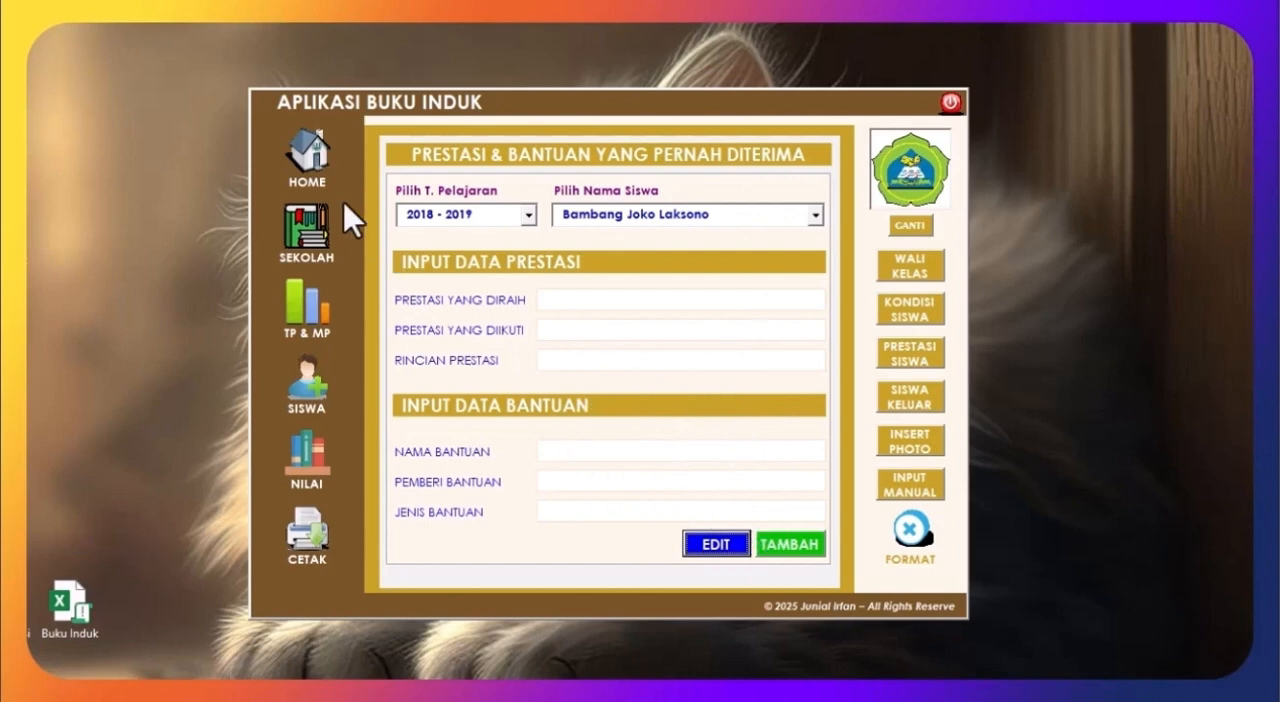
Step: Return to the home page, log out saving the work, and log back in to the application
click(328, 152)
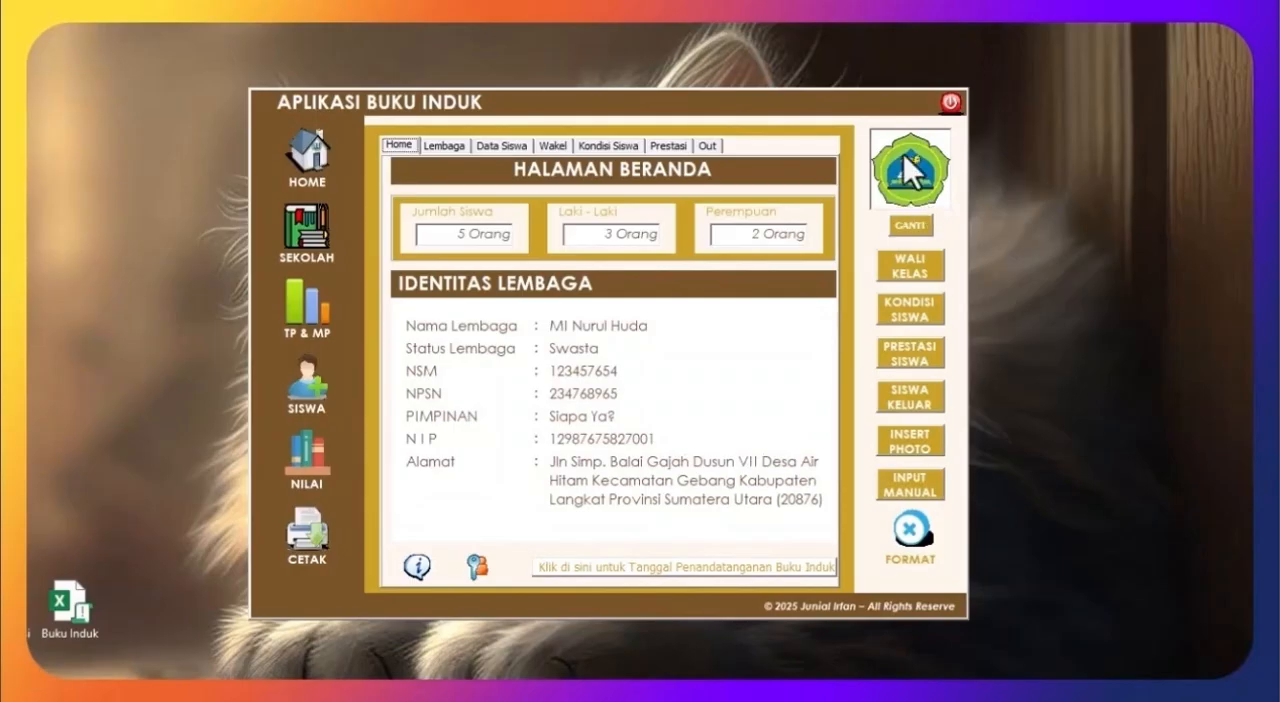
click(948, 102)
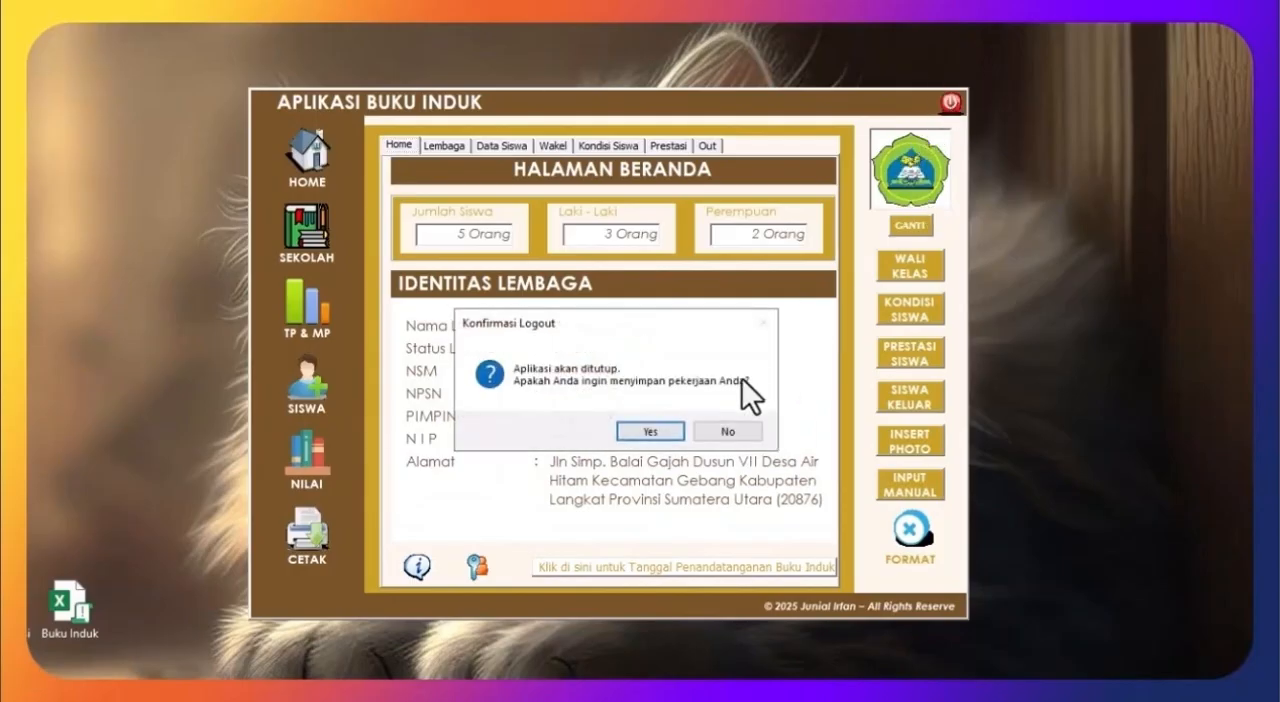
click(649, 431)
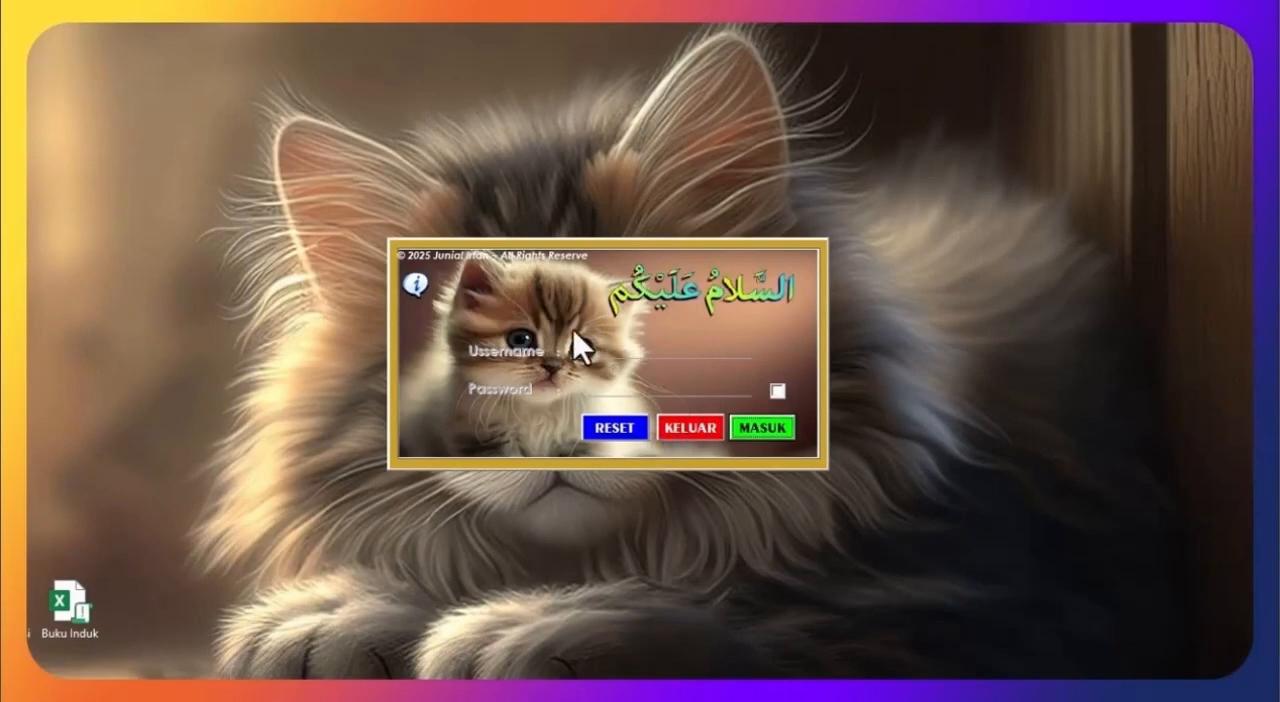
click(762, 428)
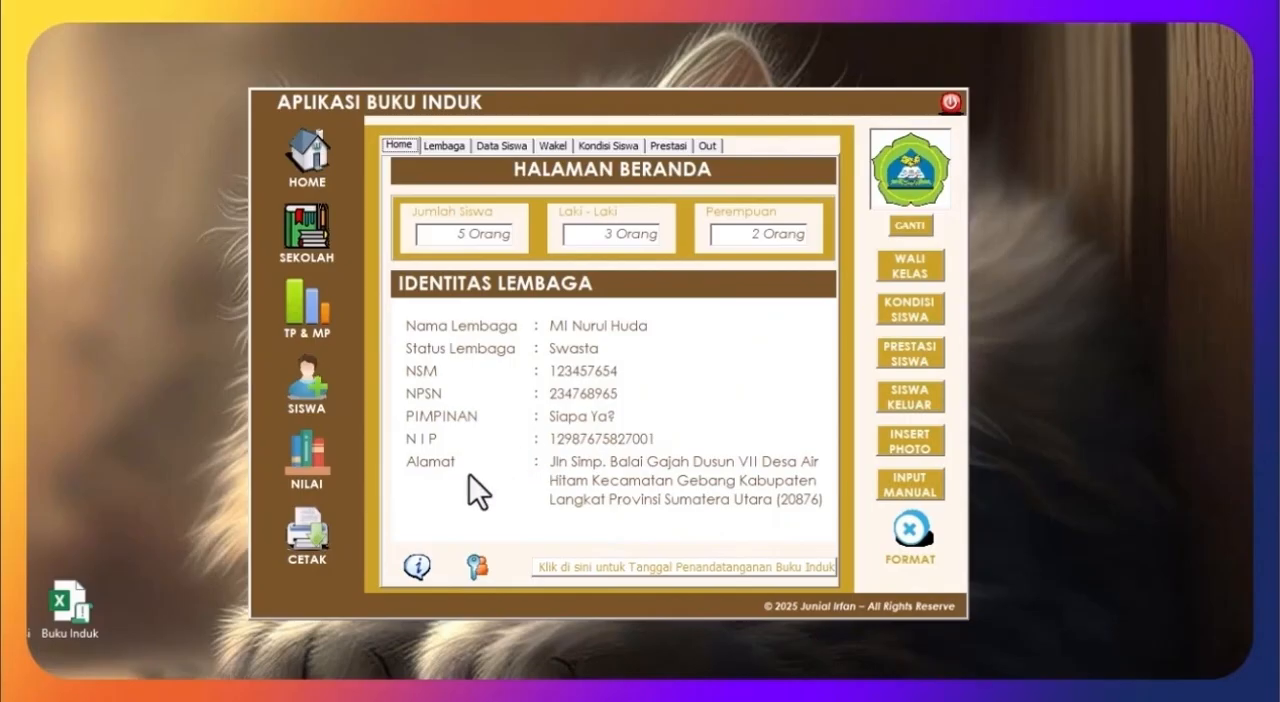
Step: Open the grade entry form for Semester I and select the fifth student in the list
click(290, 455)
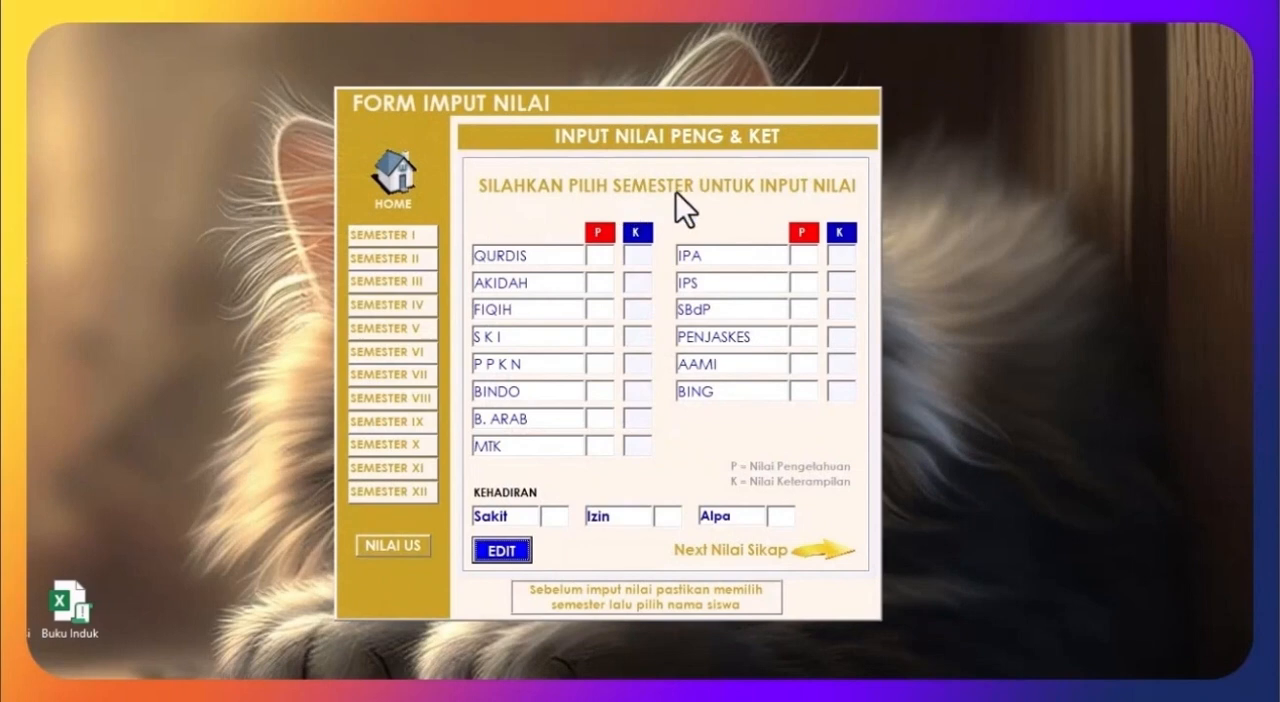
click(407, 236)
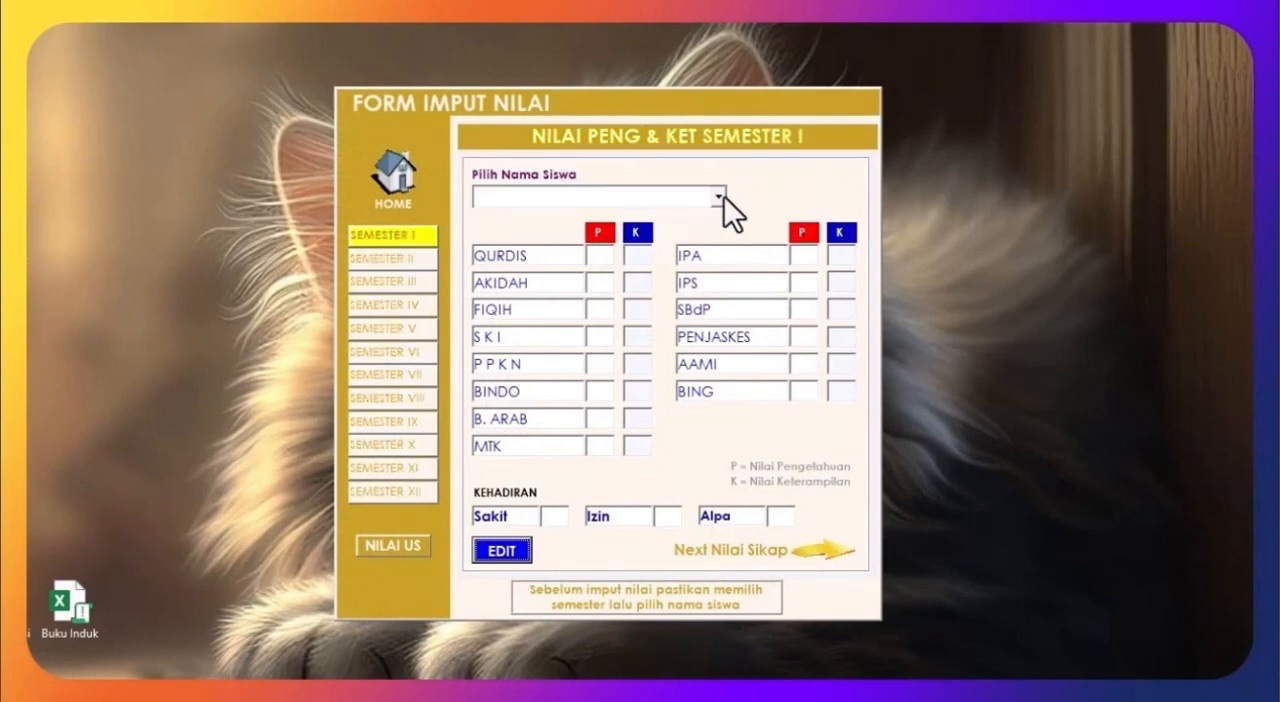
click(717, 196)
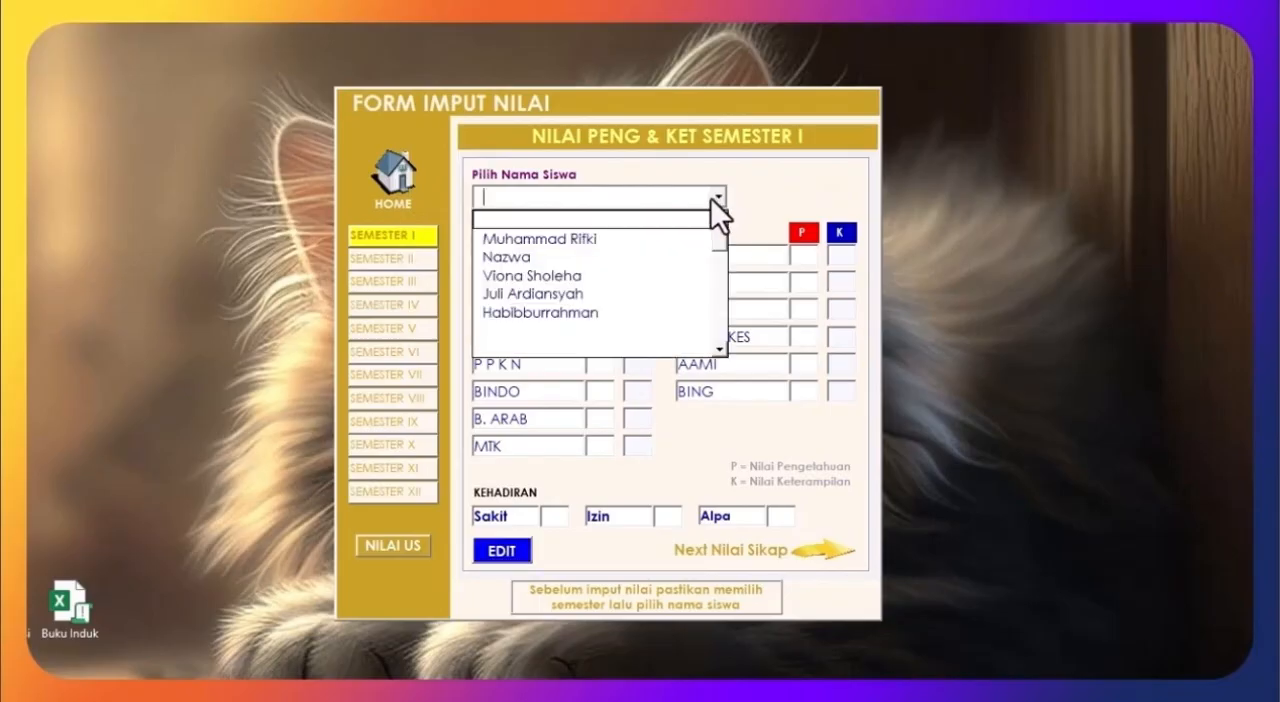
click(549, 318)
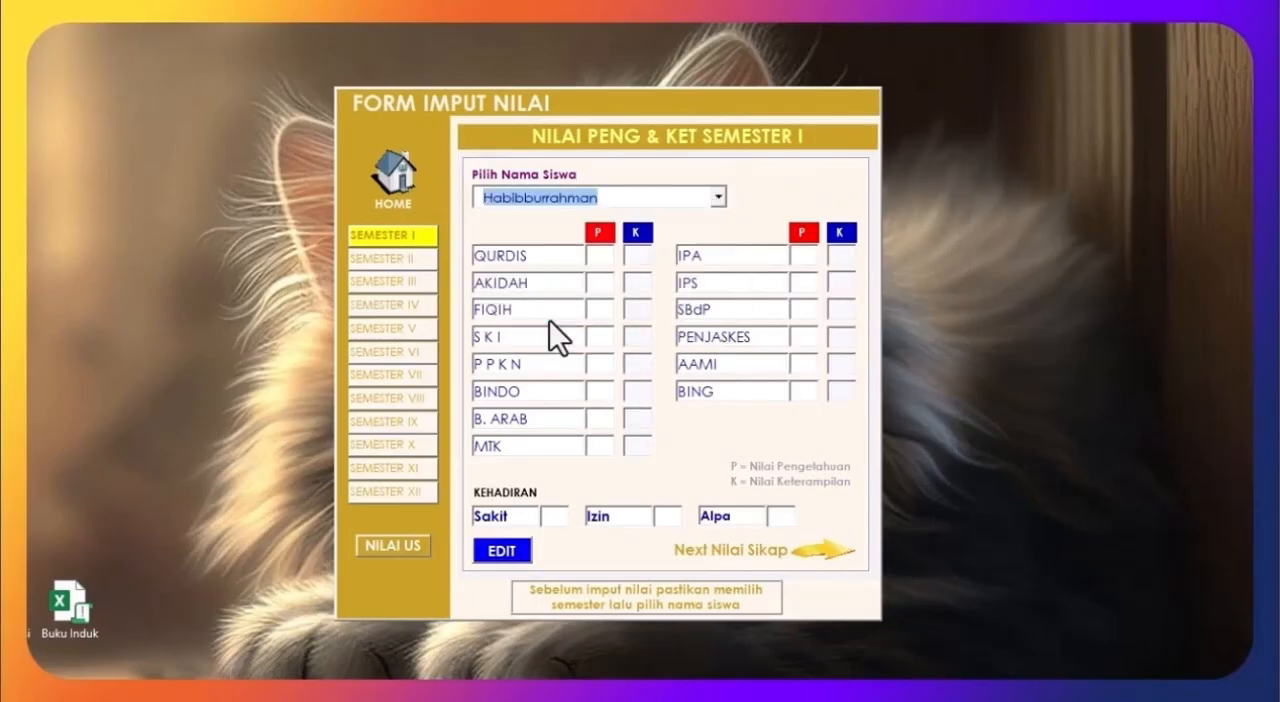
Step: Enter knowledge scores (P) of 85 for QURDIS, AKIDAH and FIQIH in Semester I
click(599, 255)
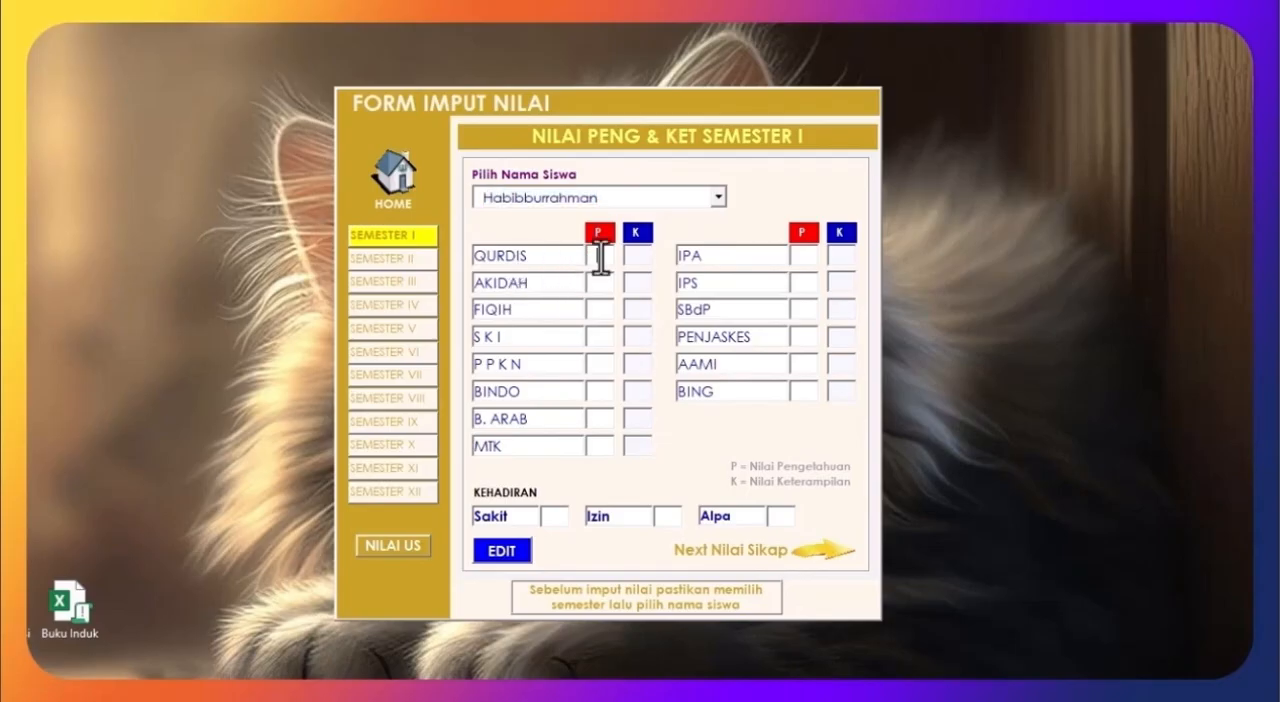
text(85)
click(590, 258)
click(607, 288)
click(606, 310)
text(85)
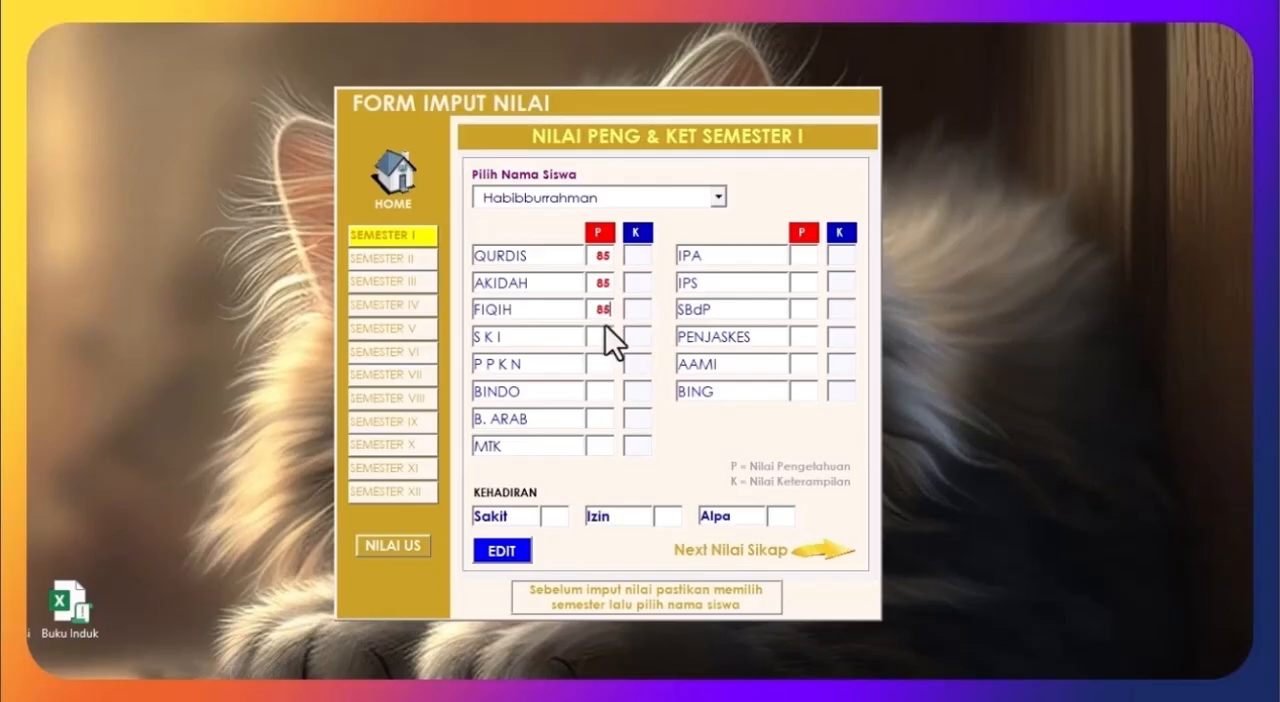
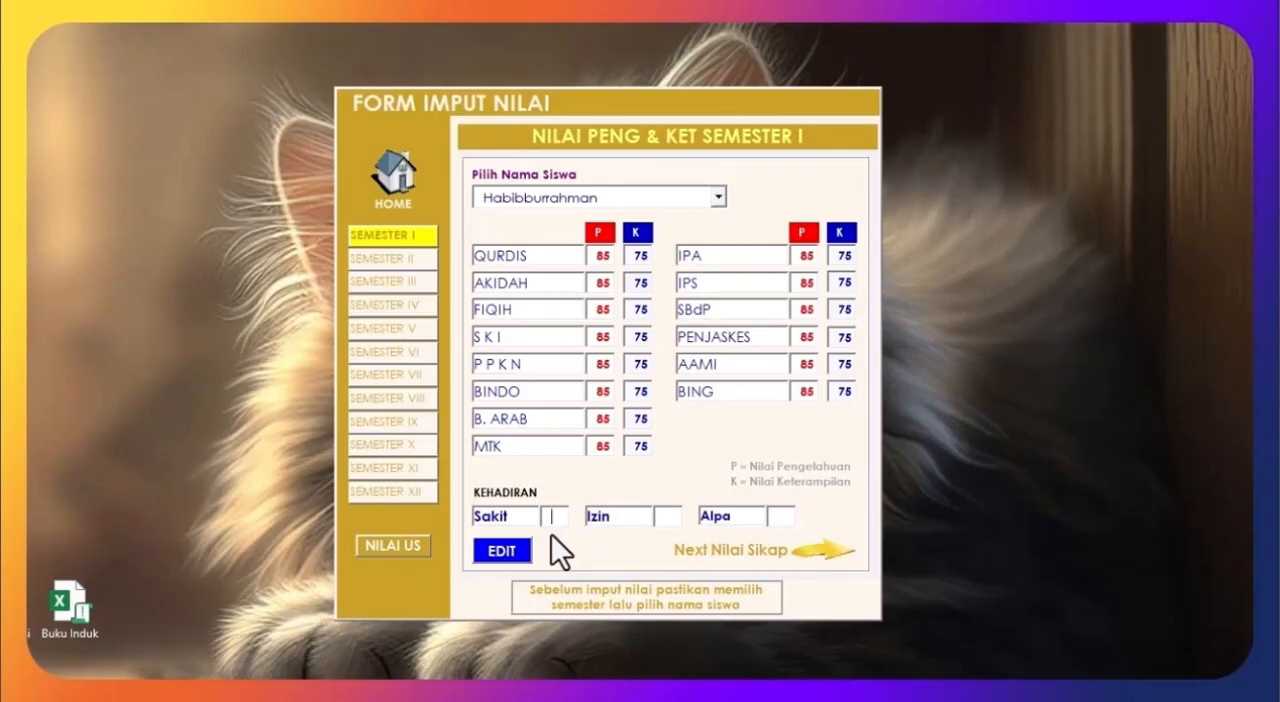
Step: Record the student's Semester I attendance as Sakit 12, Izin 5 and Alpa 7
click(551, 530)
text(12)
key(Tab)
text(5)
key(Tab)
text(7)
Step: Set the Semester I attitude predicates to B for the first description and C for the second, and save the grades
click(825, 551)
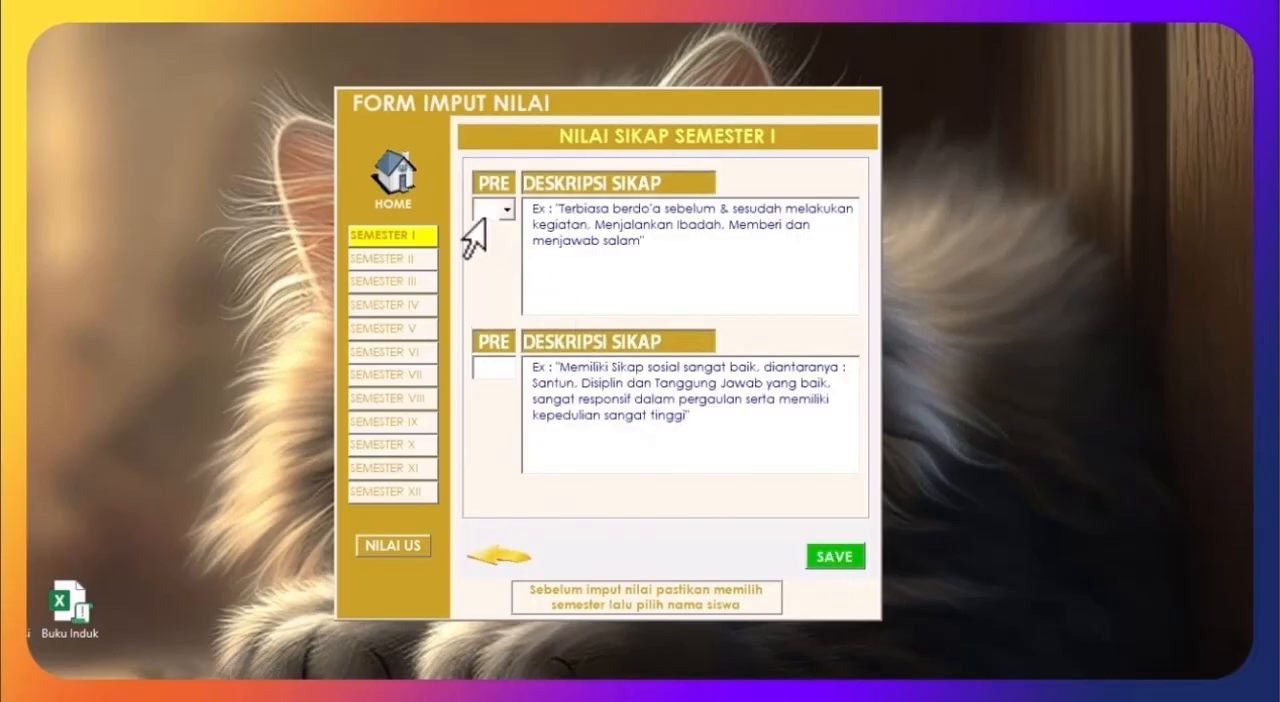
click(508, 211)
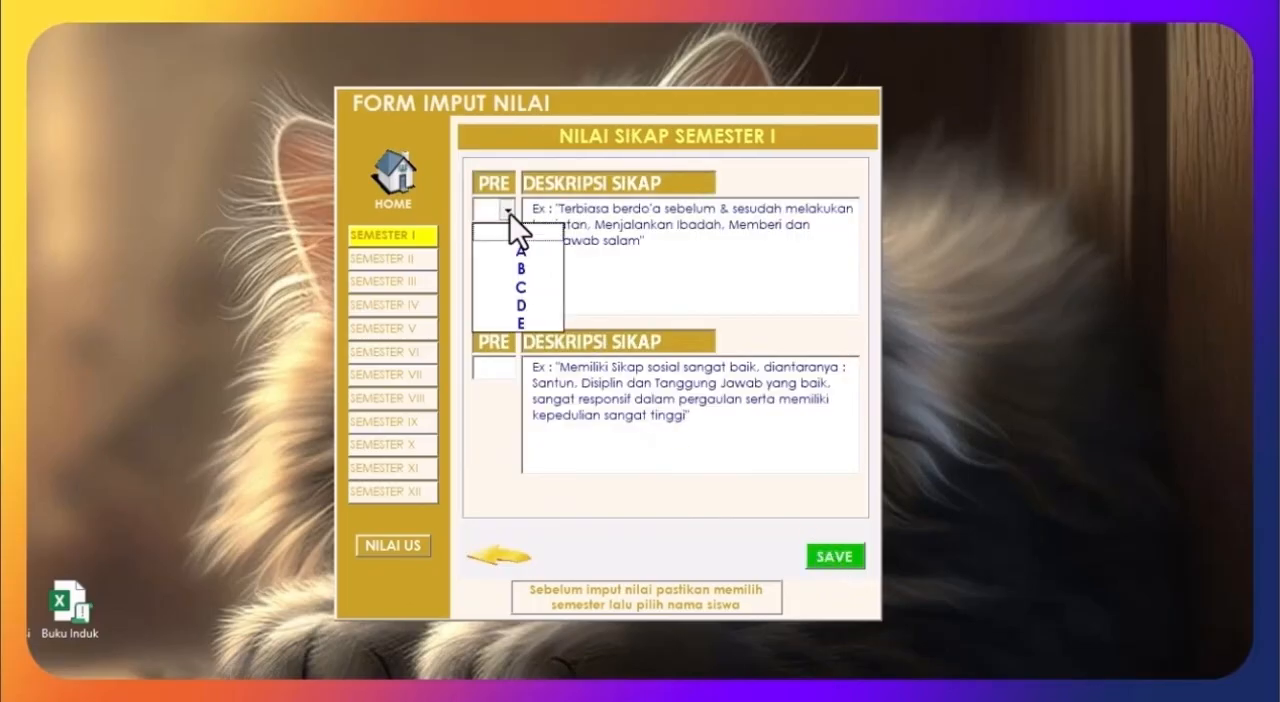
click(496, 268)
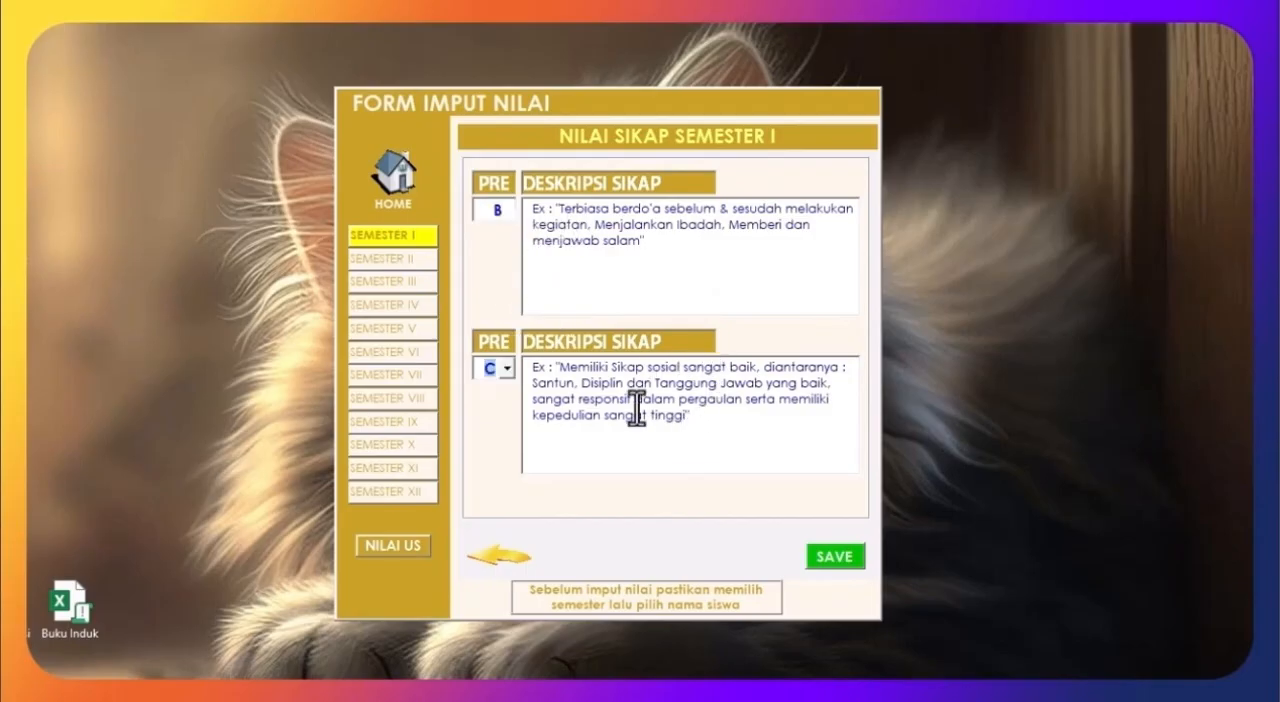
click(637, 408)
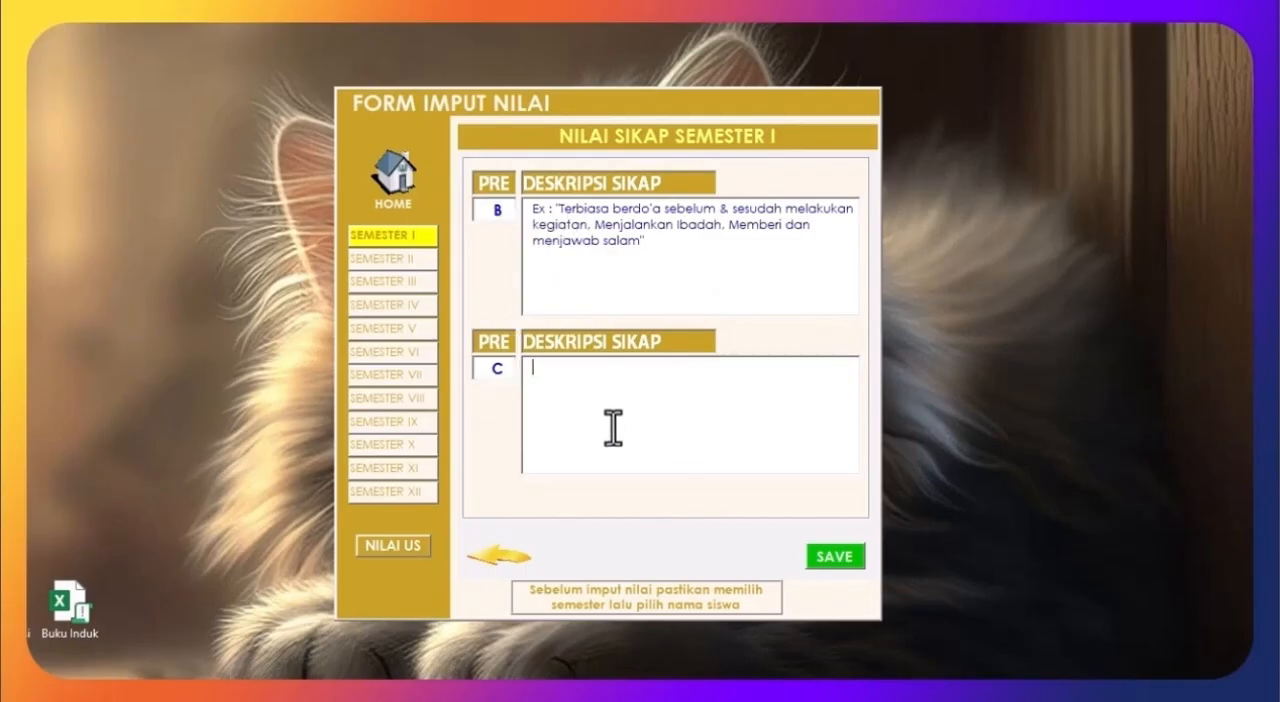
click(490, 371)
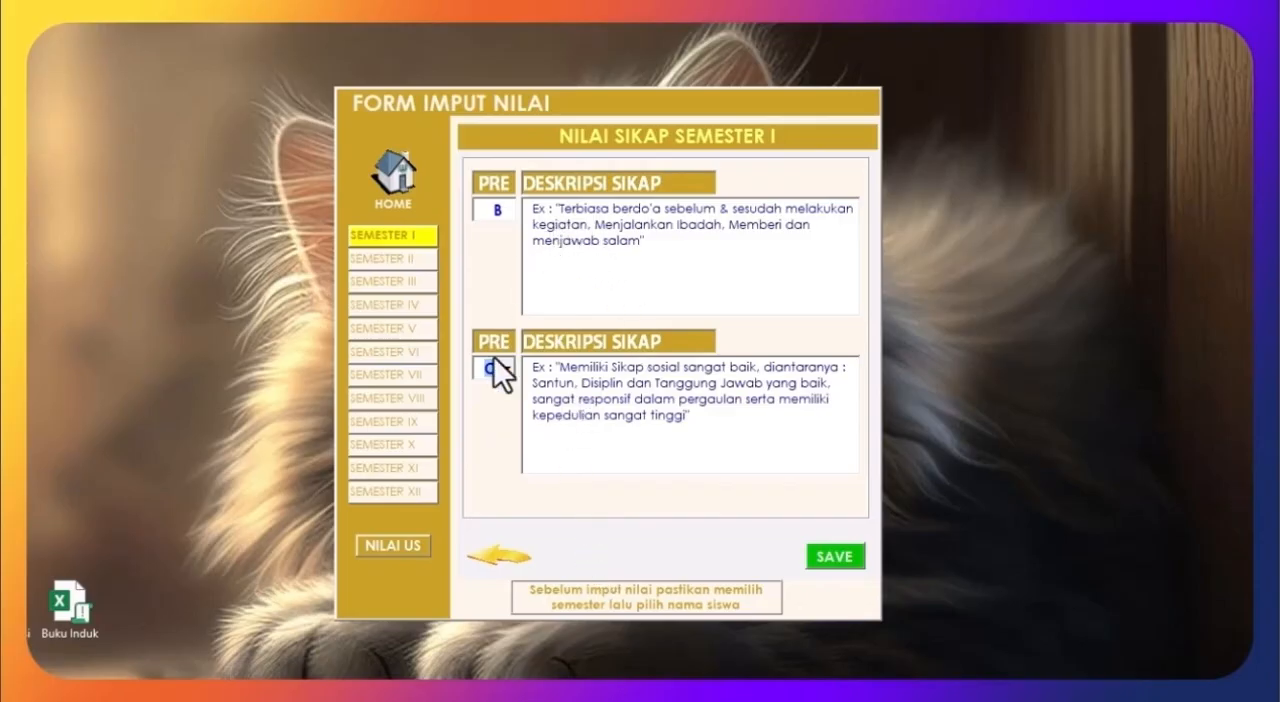
click(481, 524)
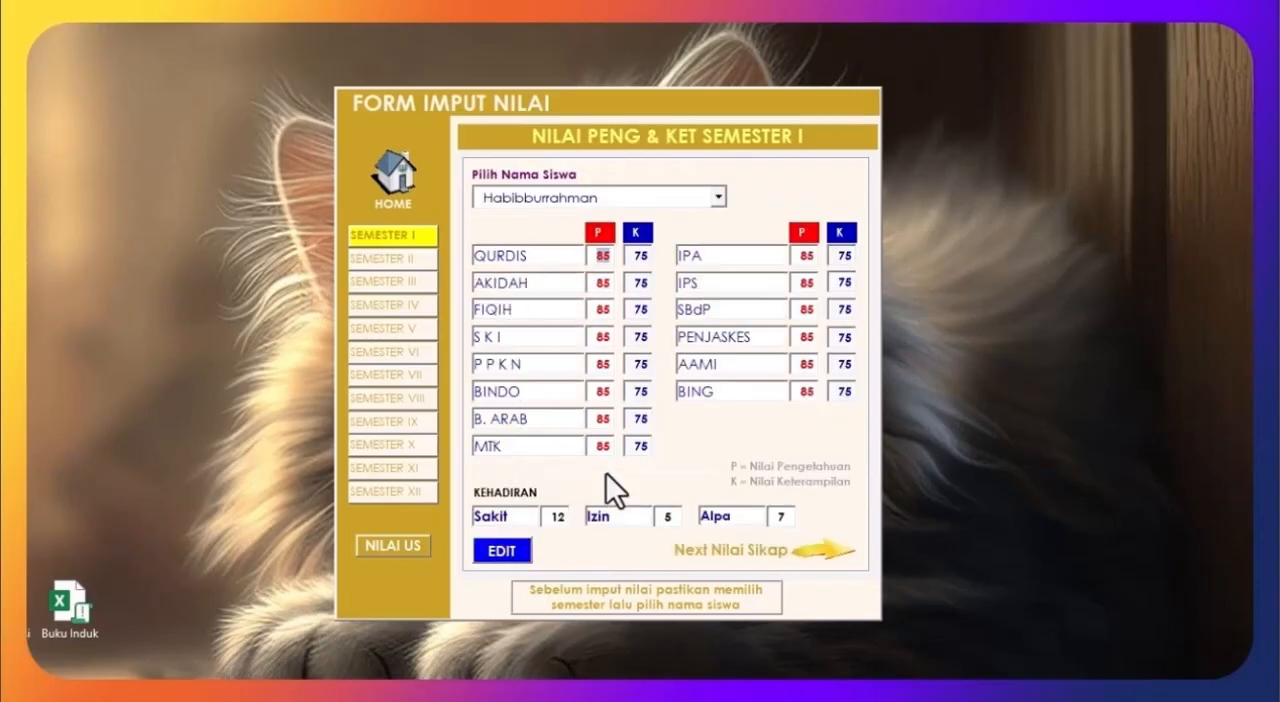
click(820, 557)
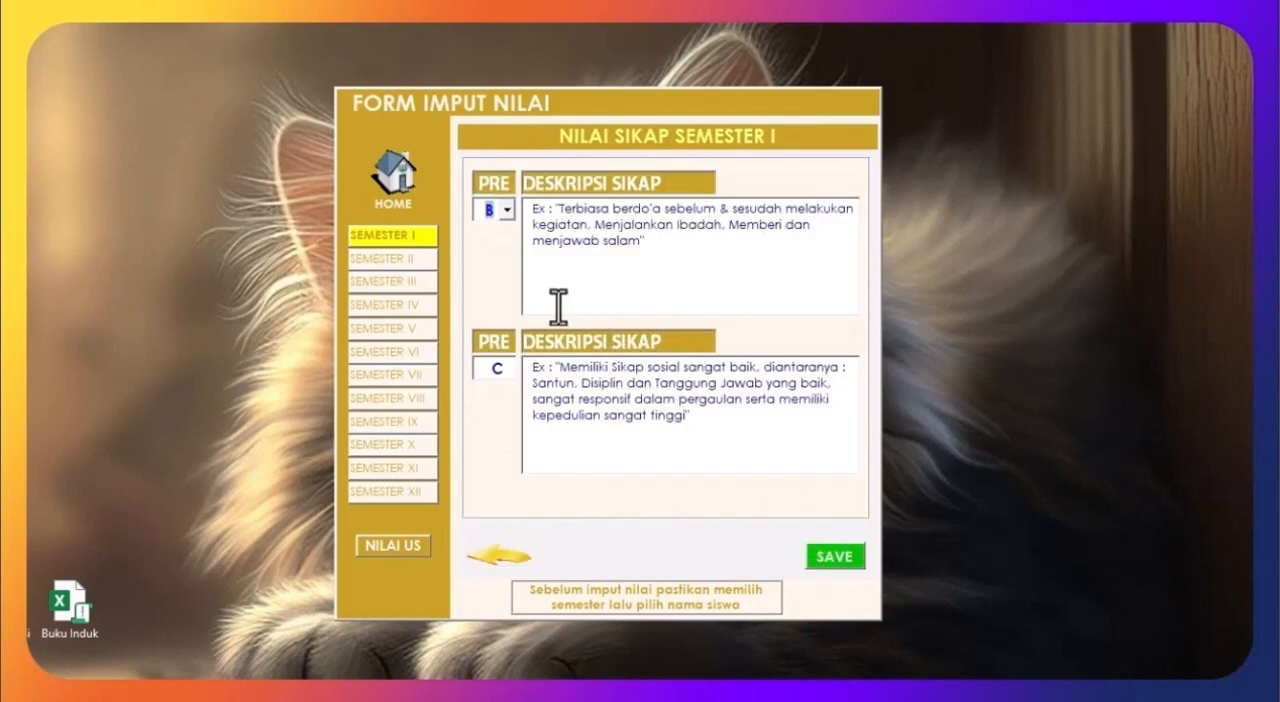
click(838, 565)
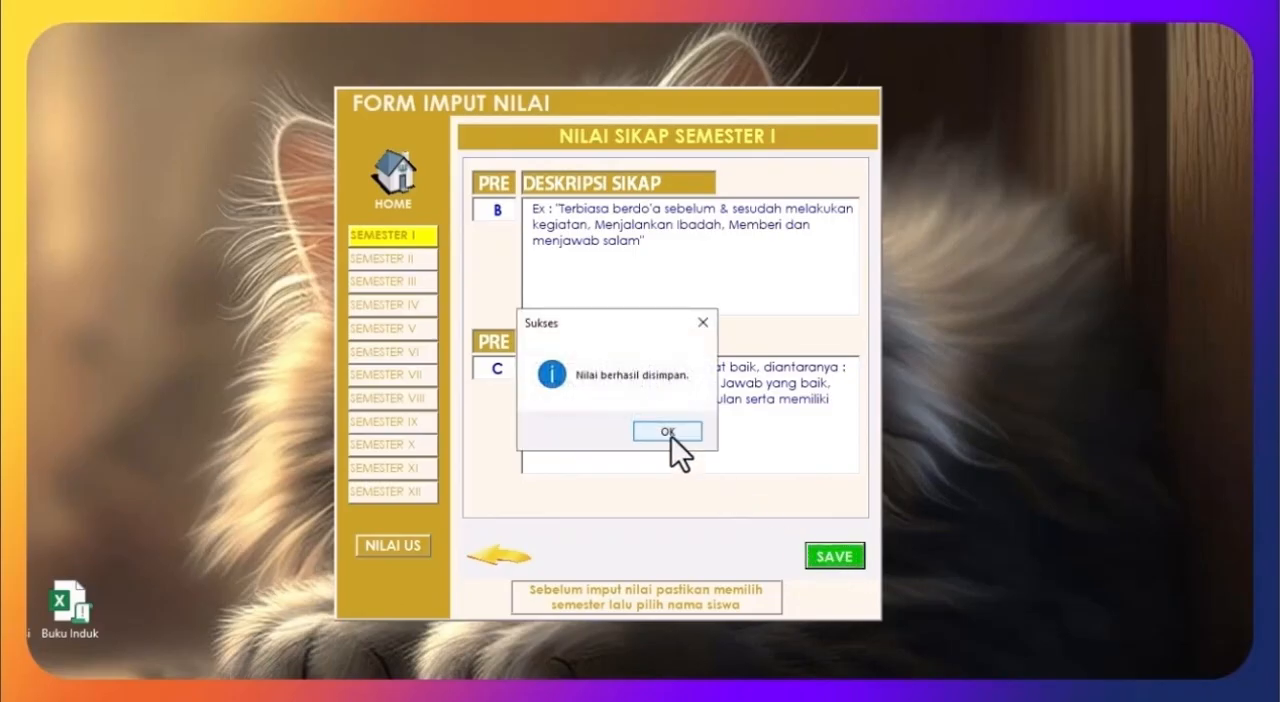
click(671, 435)
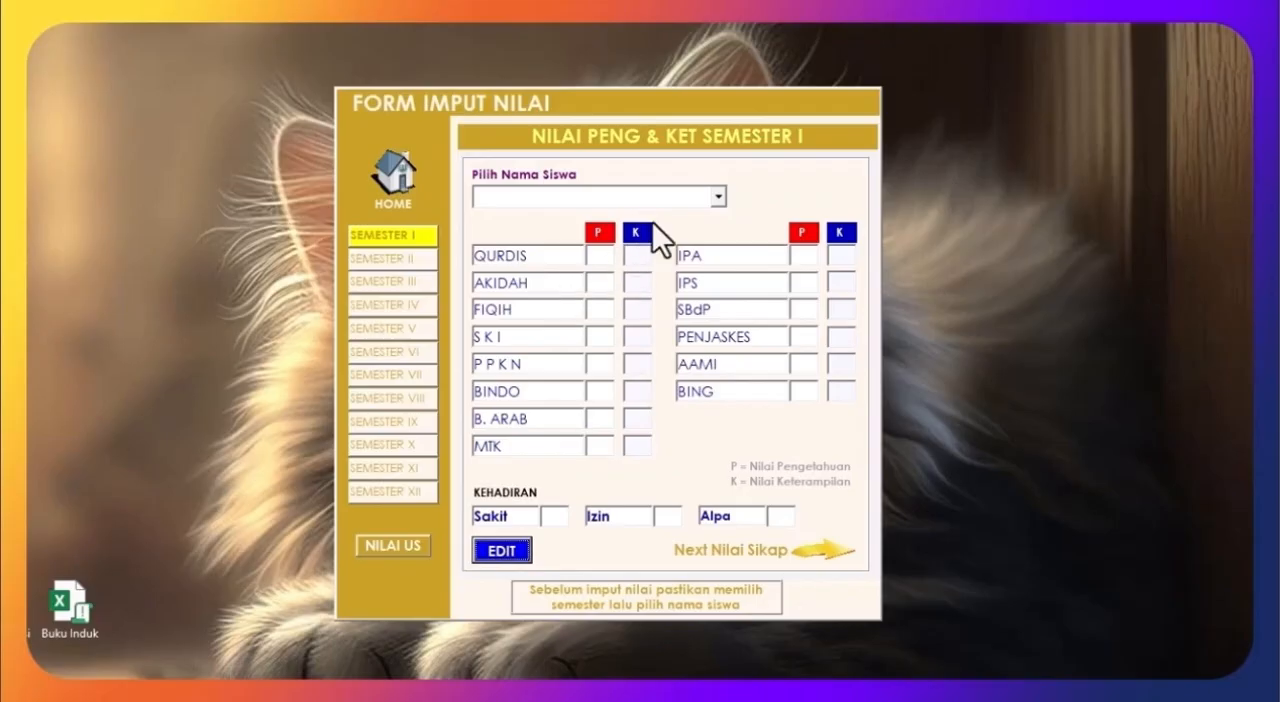
Step: Load the first student's saved Semester XI grades and attitude entries for review, and cancel the edit
click(407, 253)
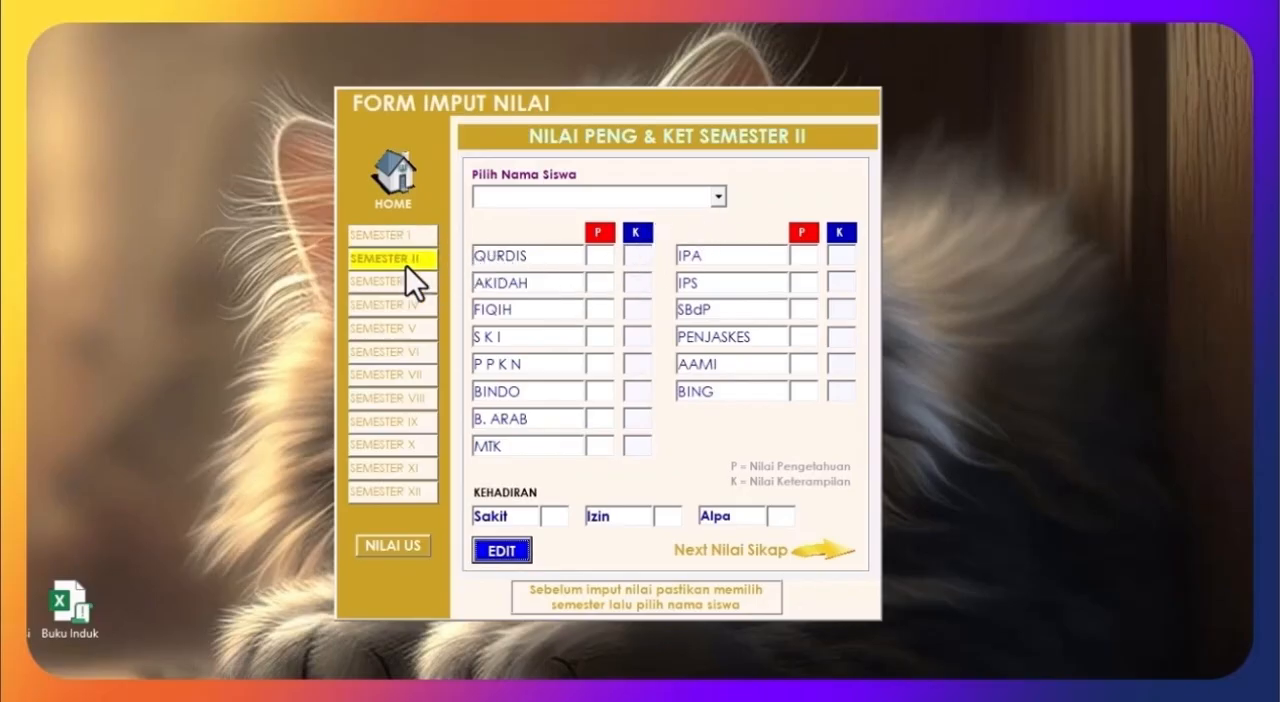
click(403, 270)
click(398, 467)
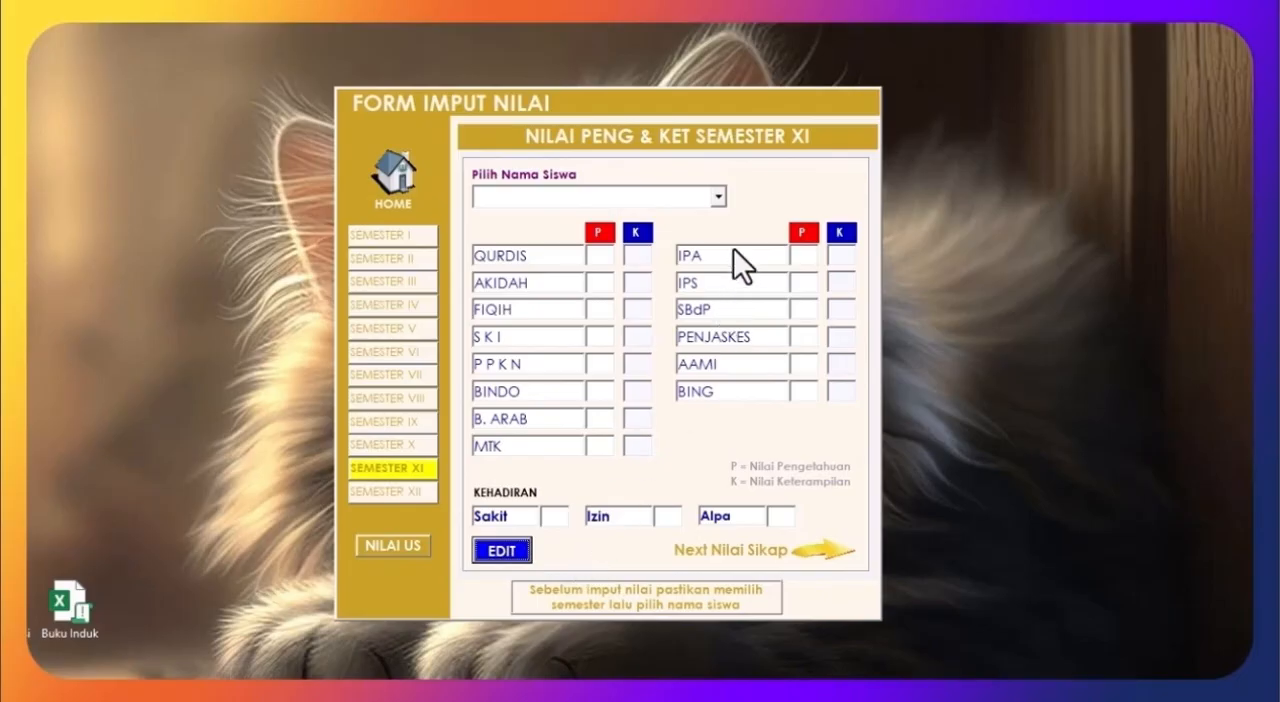
click(716, 198)
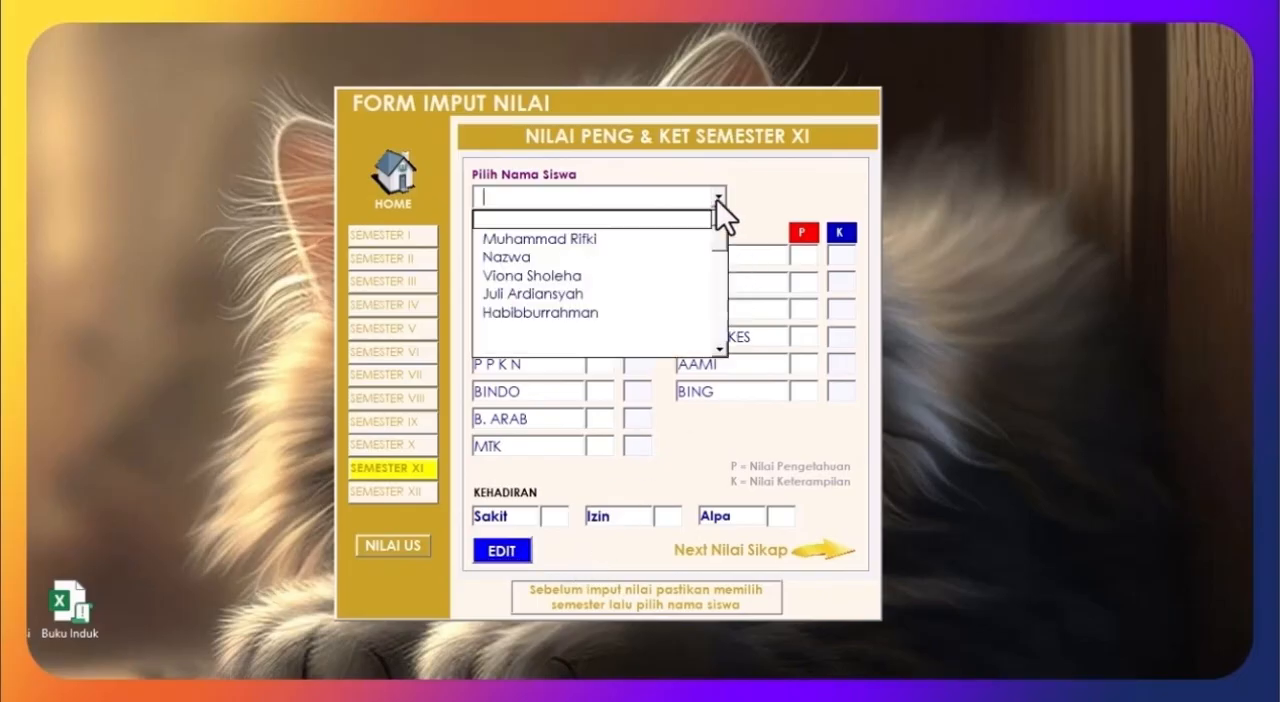
click(616, 239)
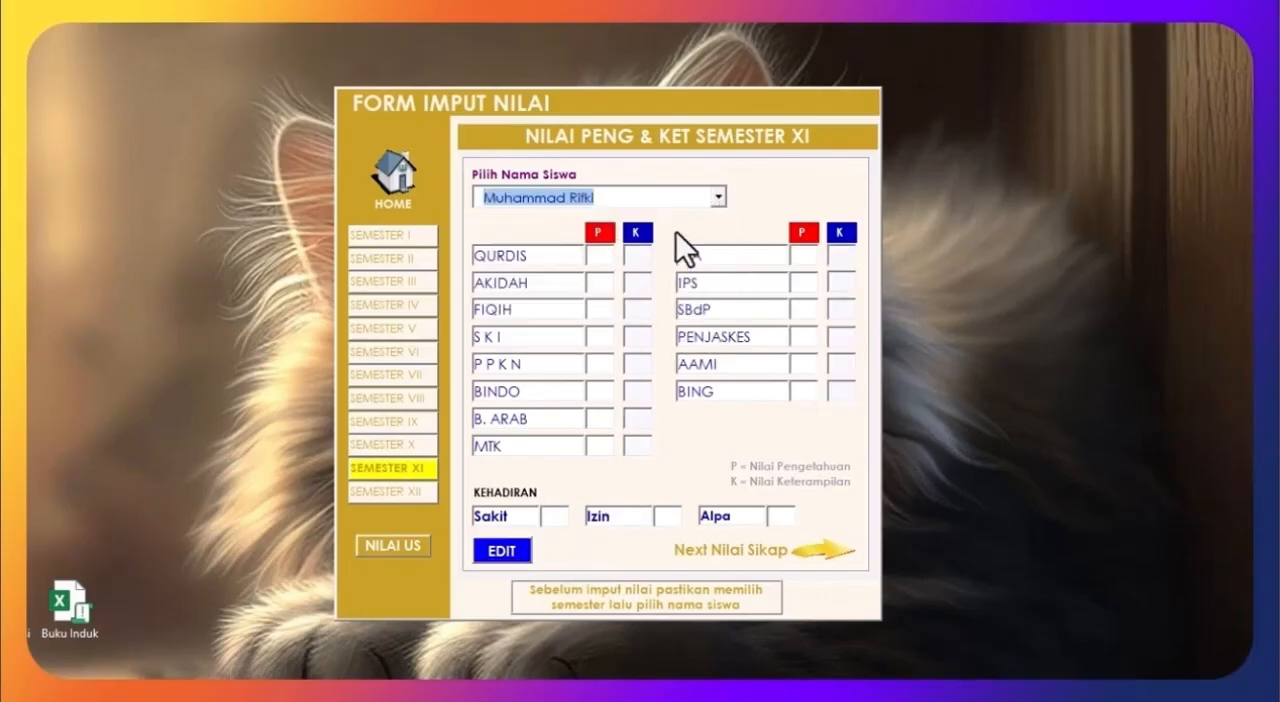
click(501, 553)
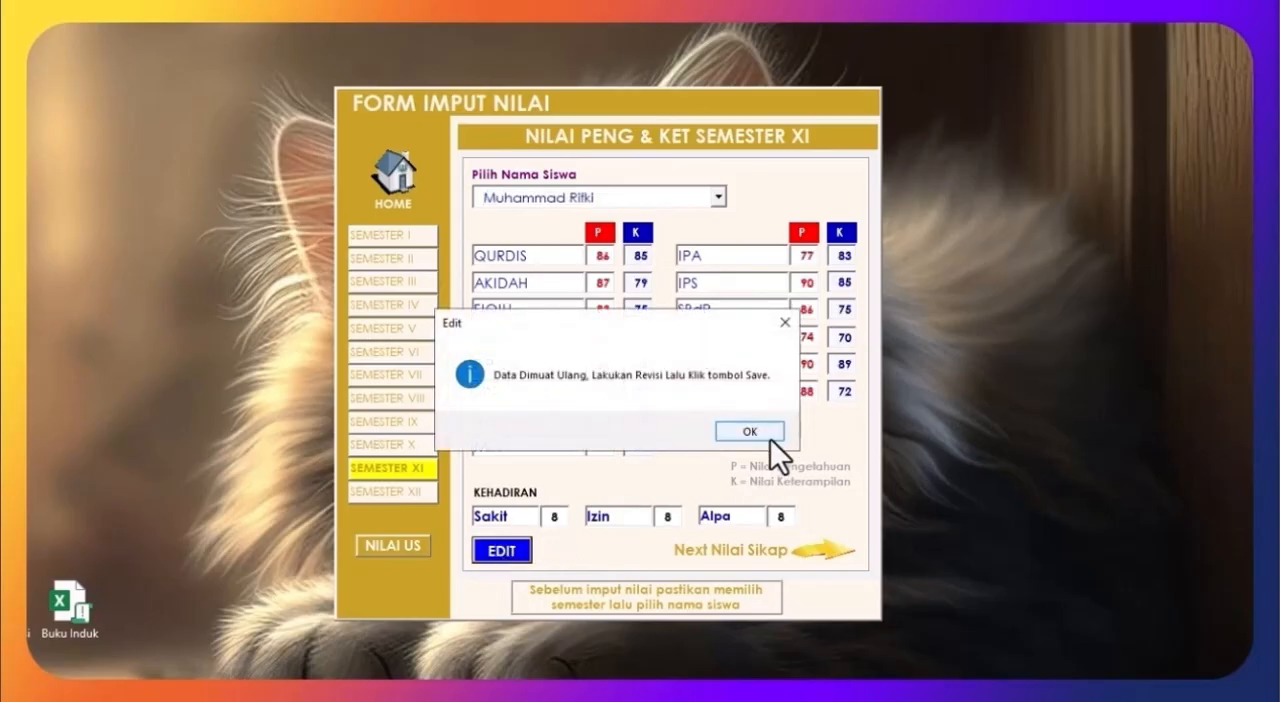
click(753, 436)
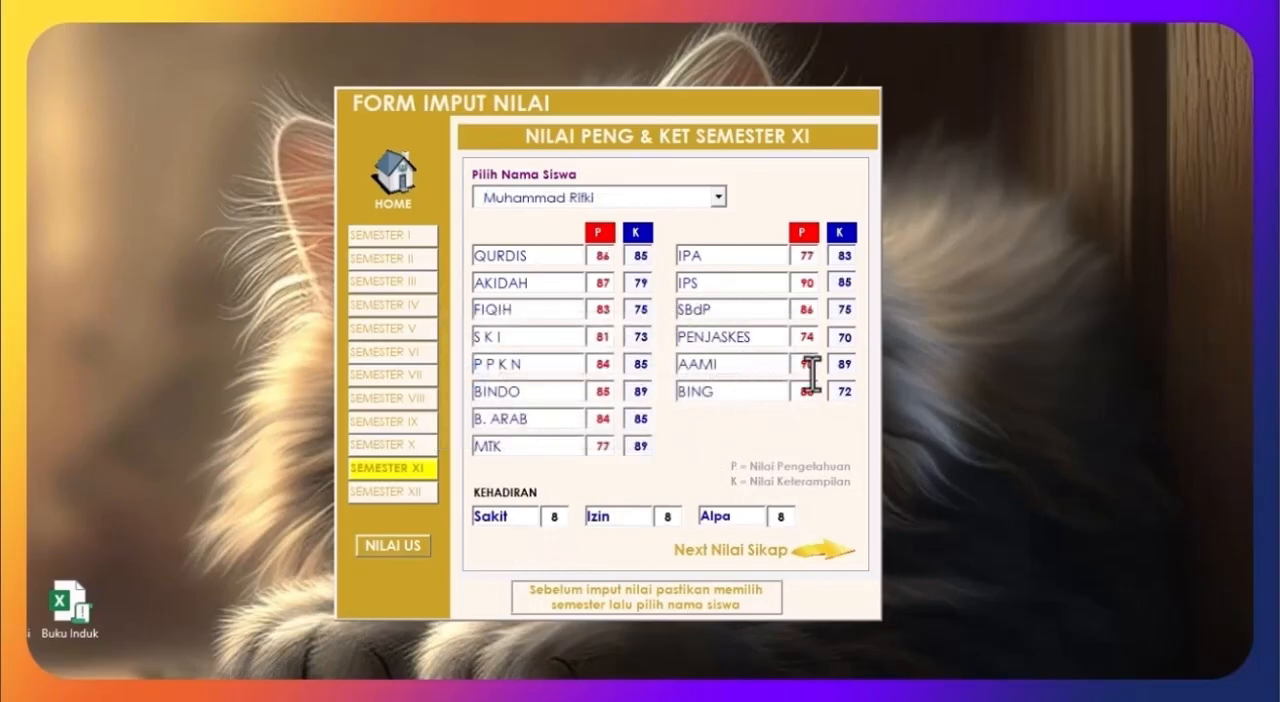
click(818, 551)
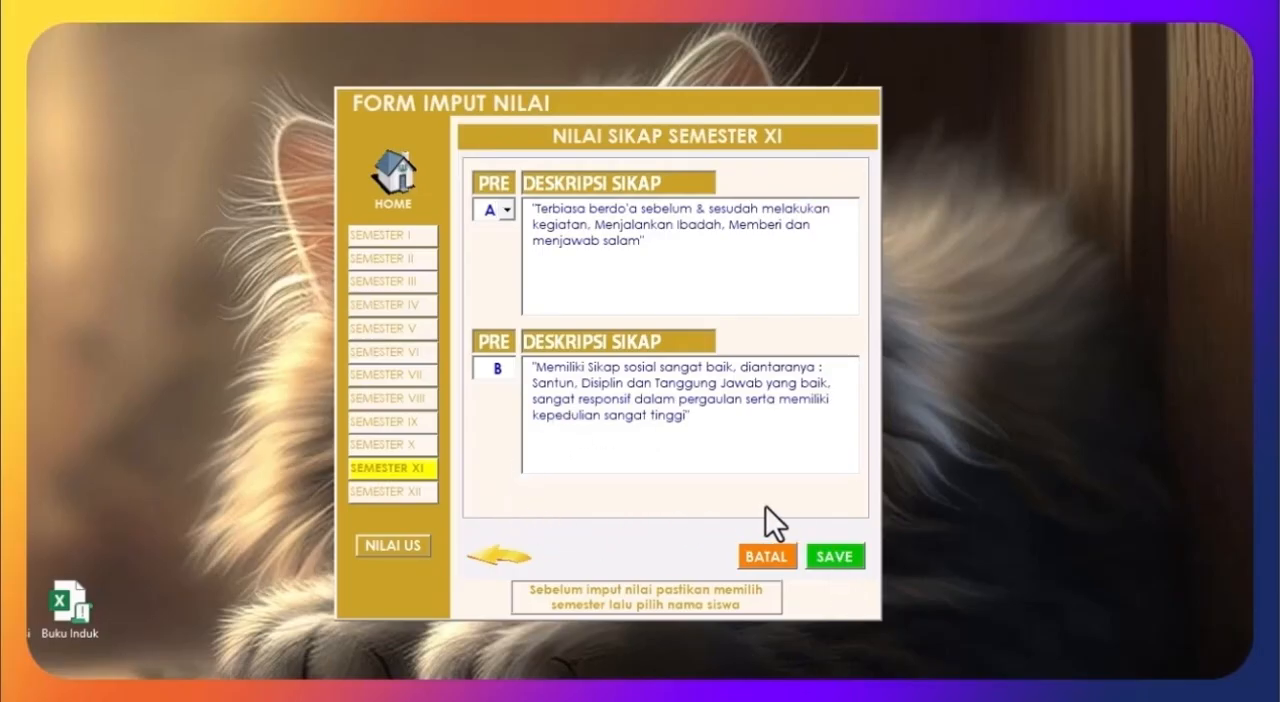
click(764, 558)
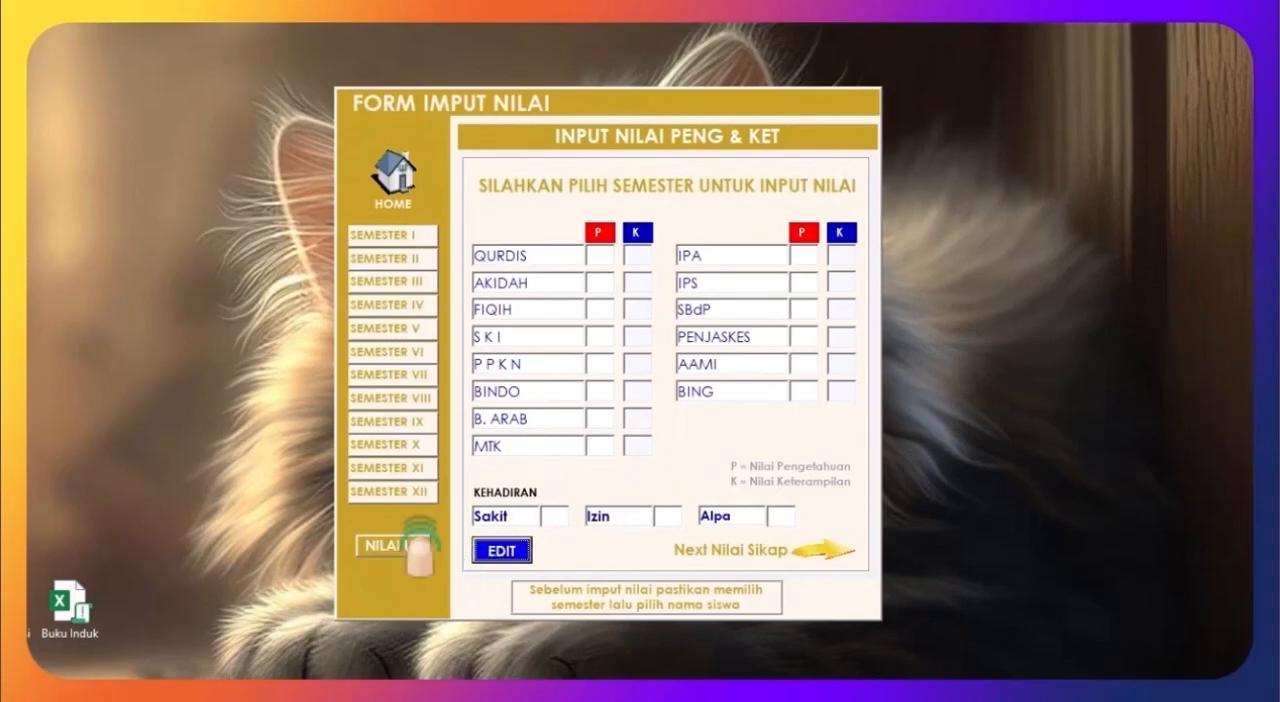
Step: Open the Nilai US form for the first student and enter P 87 and K 78 for every subject
click(384, 540)
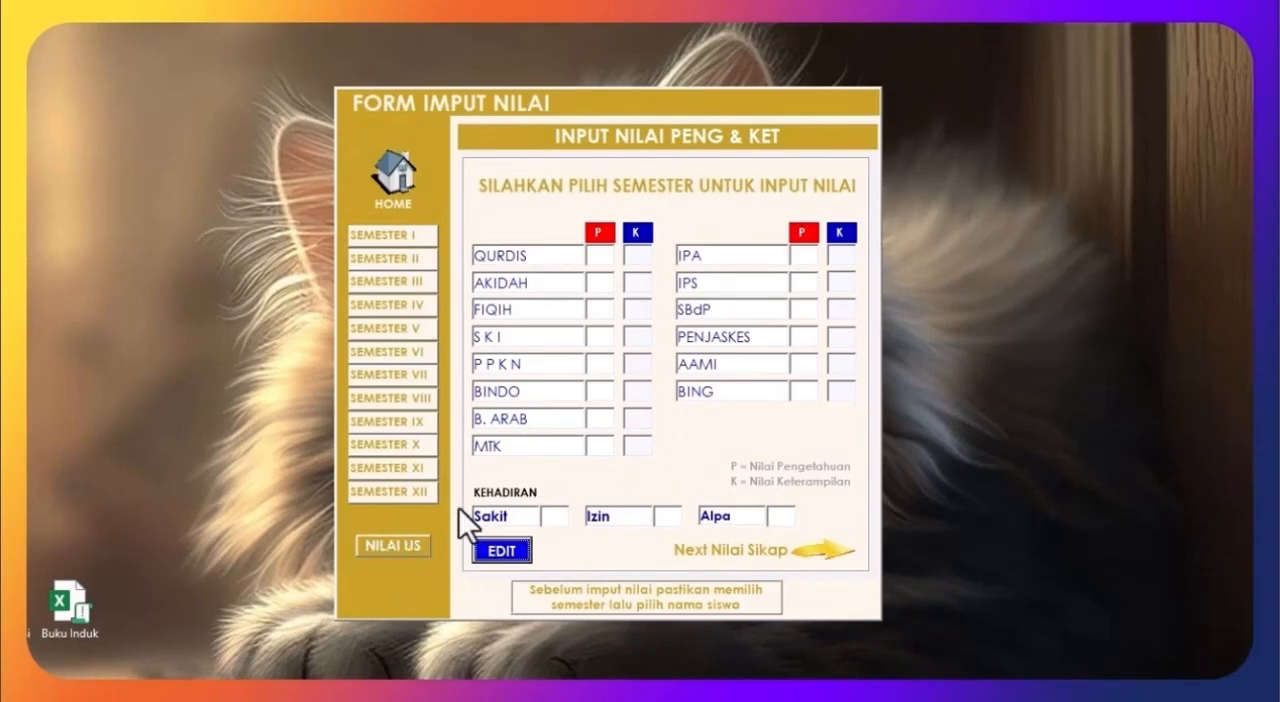
click(400, 550)
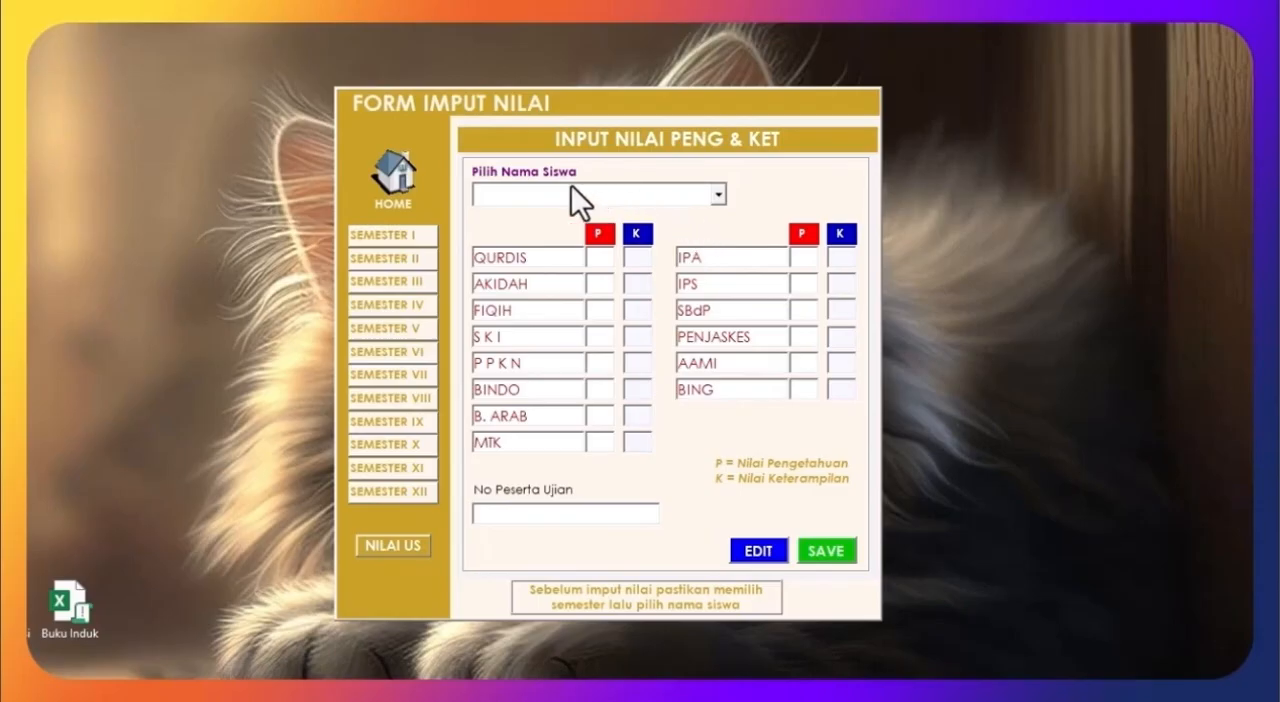
click(717, 195)
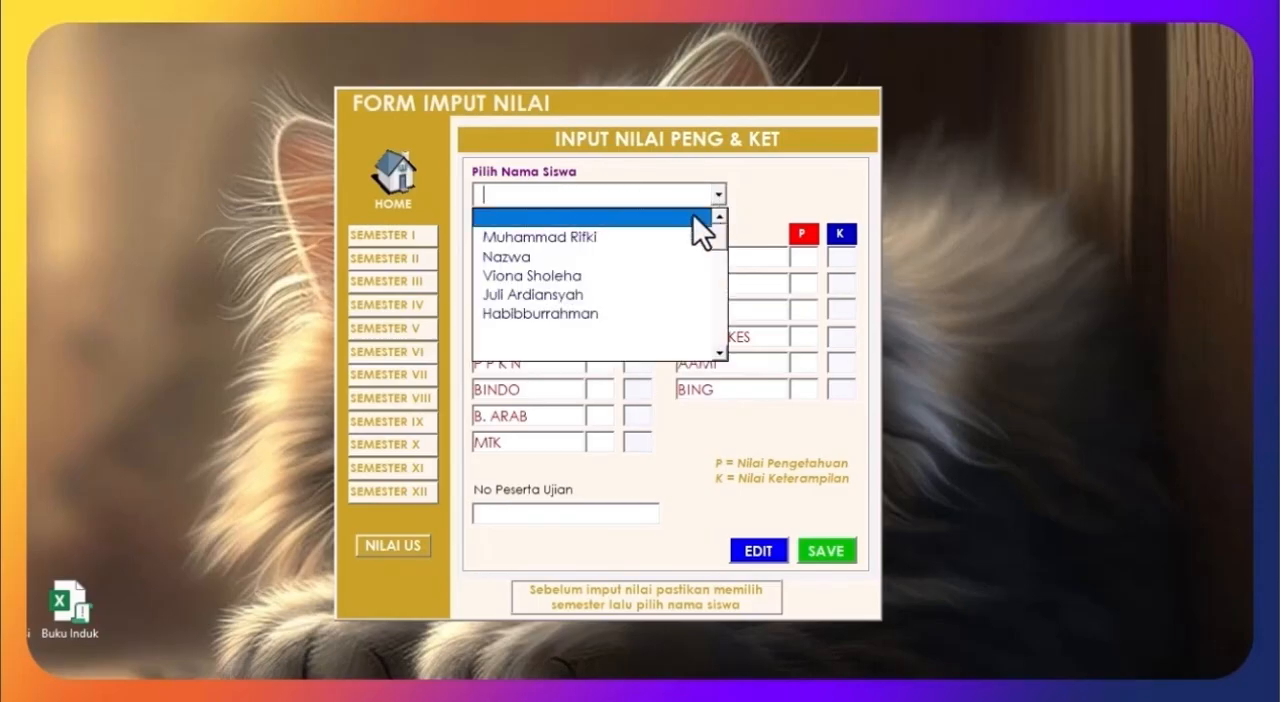
click(637, 239)
click(598, 261)
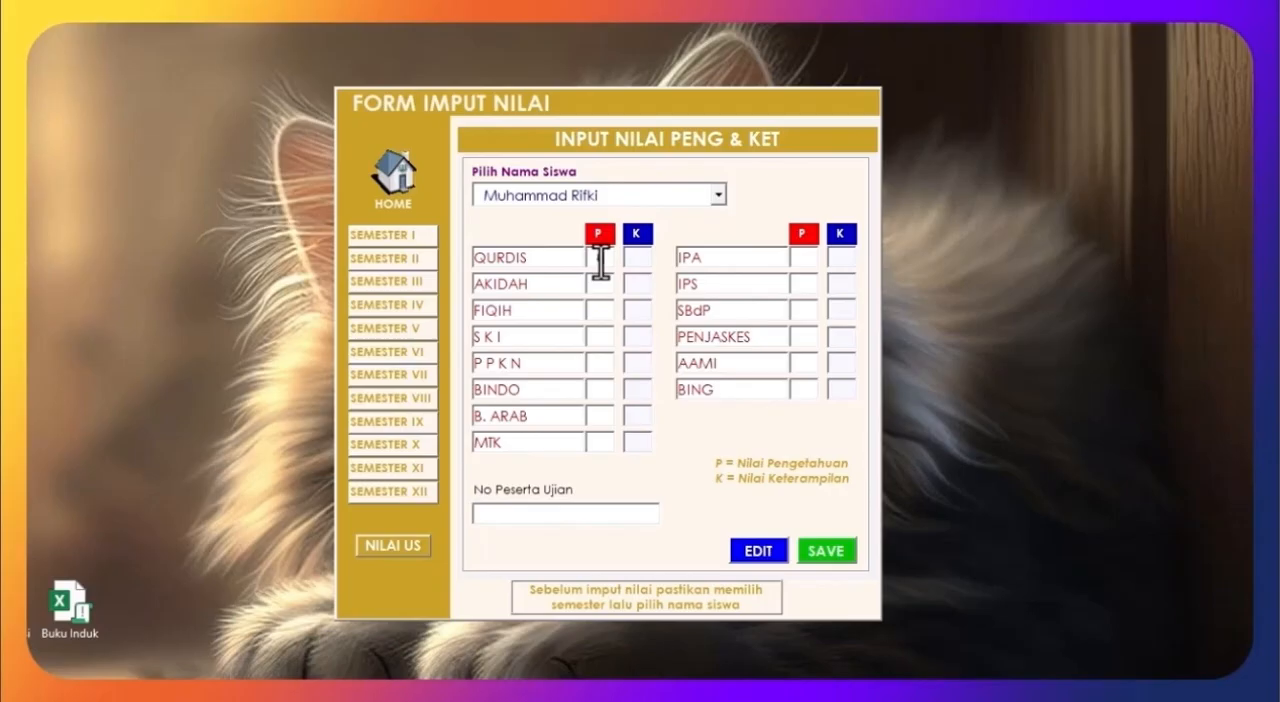
text(87)
key(Tab)
text(87)
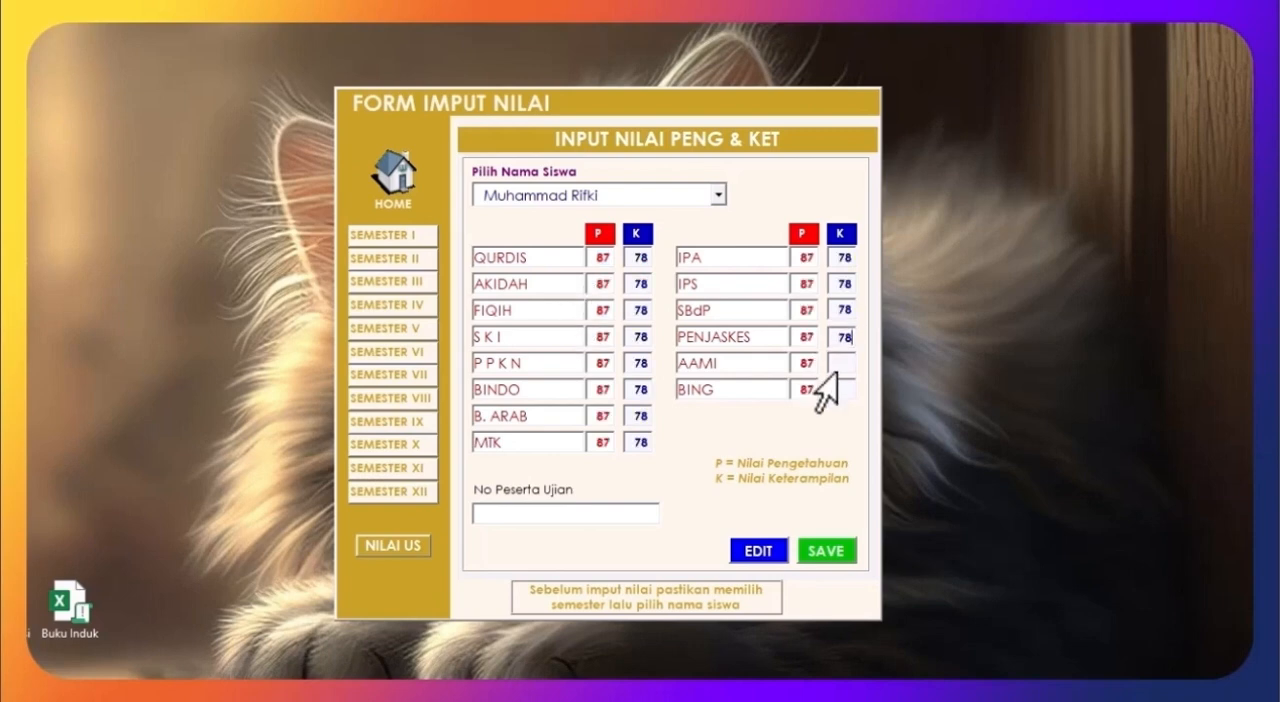
key(Tab)
text(78)
key(Tab)
text(78)
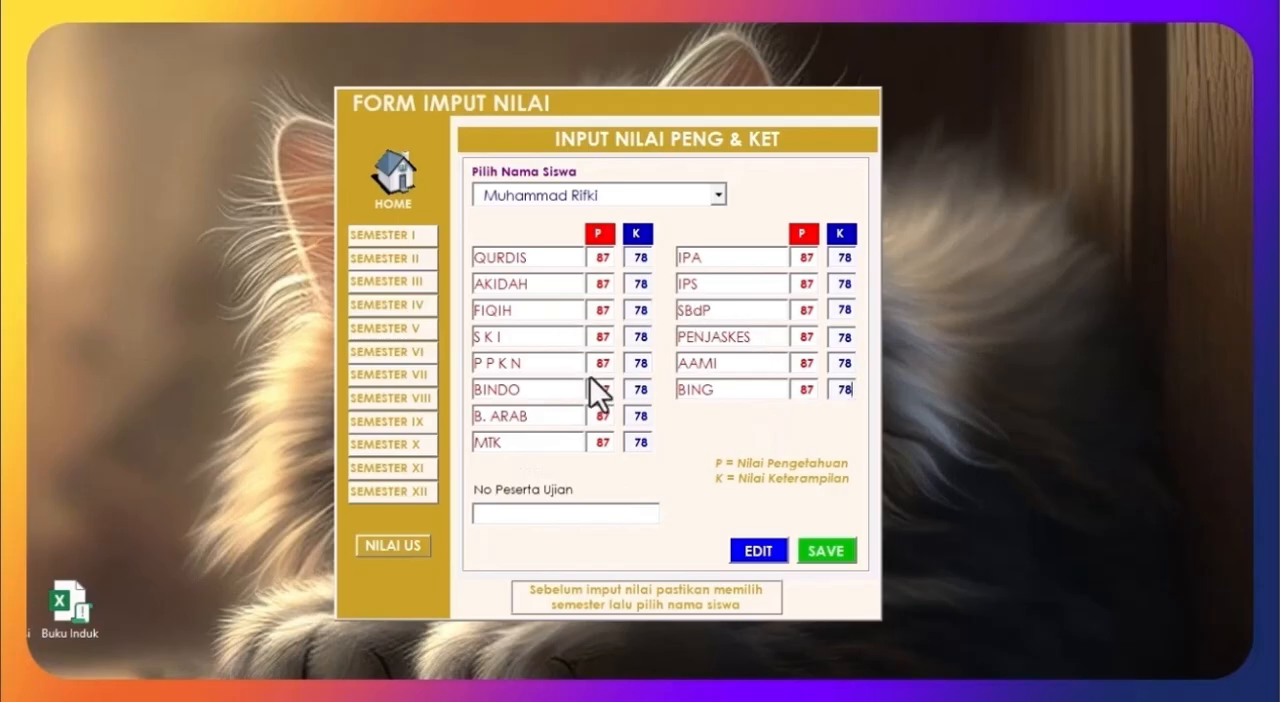
Step: Enter the student's exam participant number in No Peserta Ujian and save the exam grades, accepting the confirmation
click(531, 519)
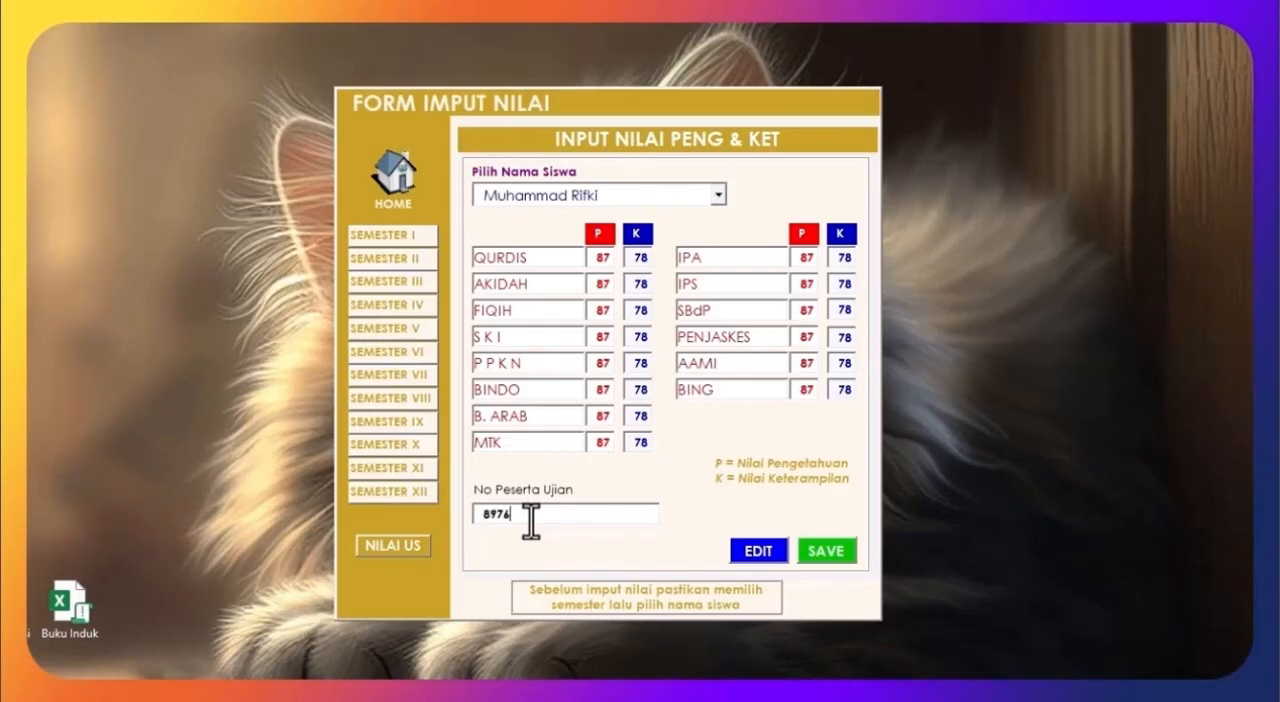
click(828, 548)
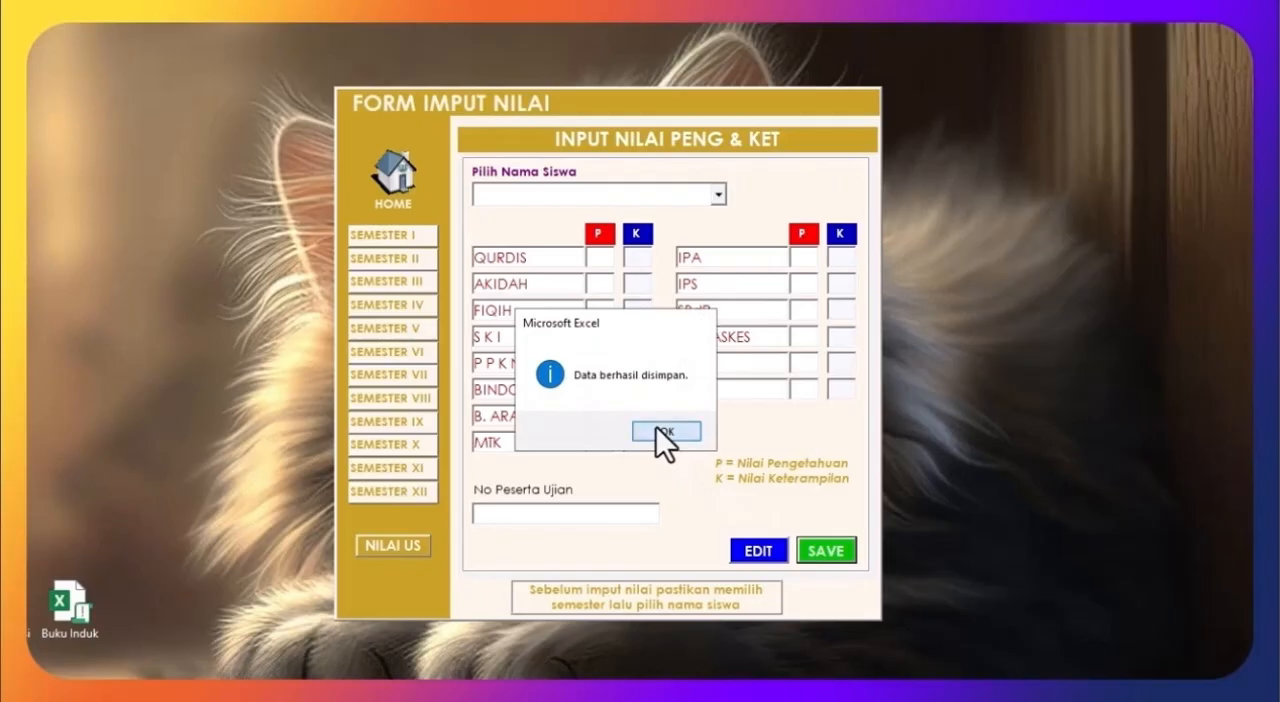
click(662, 431)
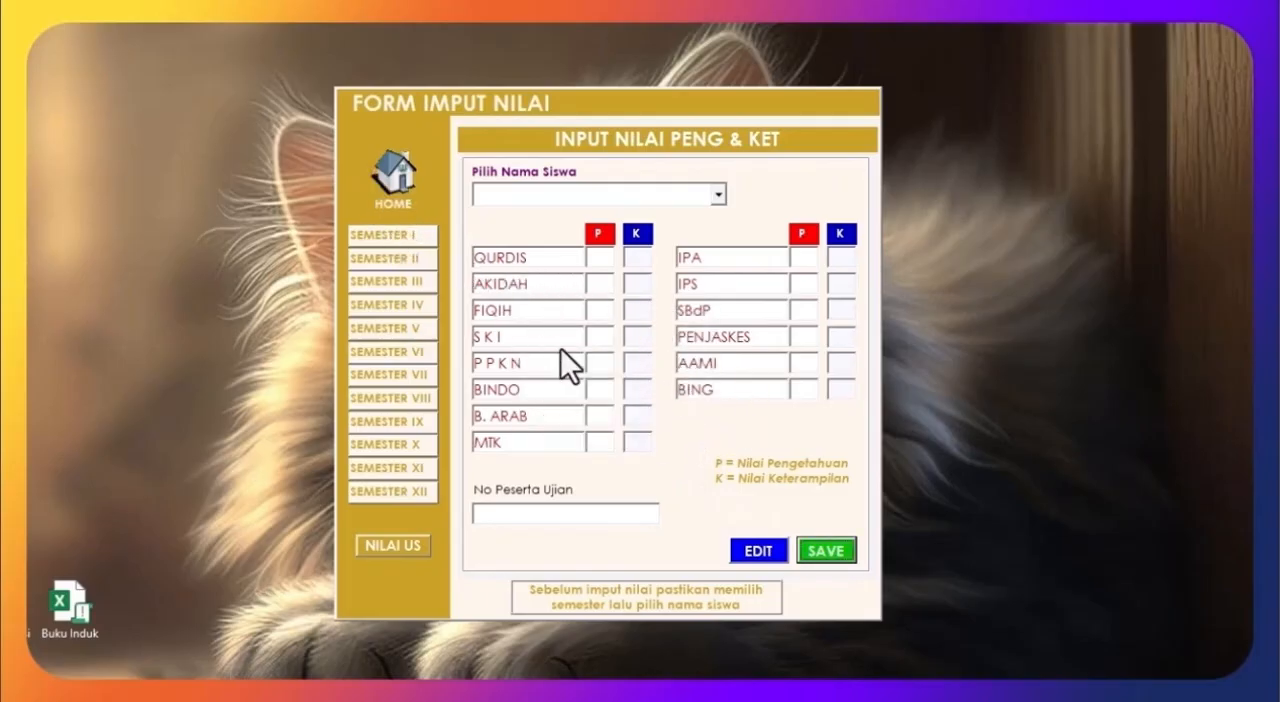
Step: Reload the first student's saved exam grades for review and cancel the edit
click(768, 560)
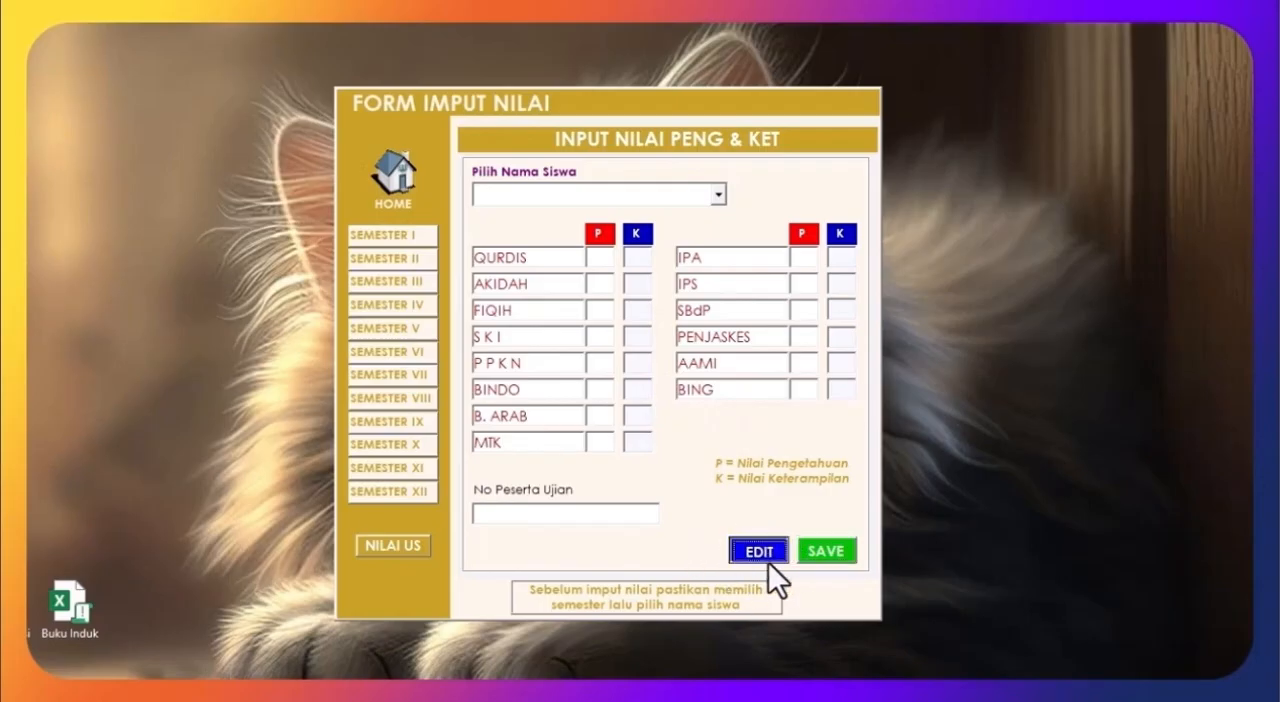
click(718, 196)
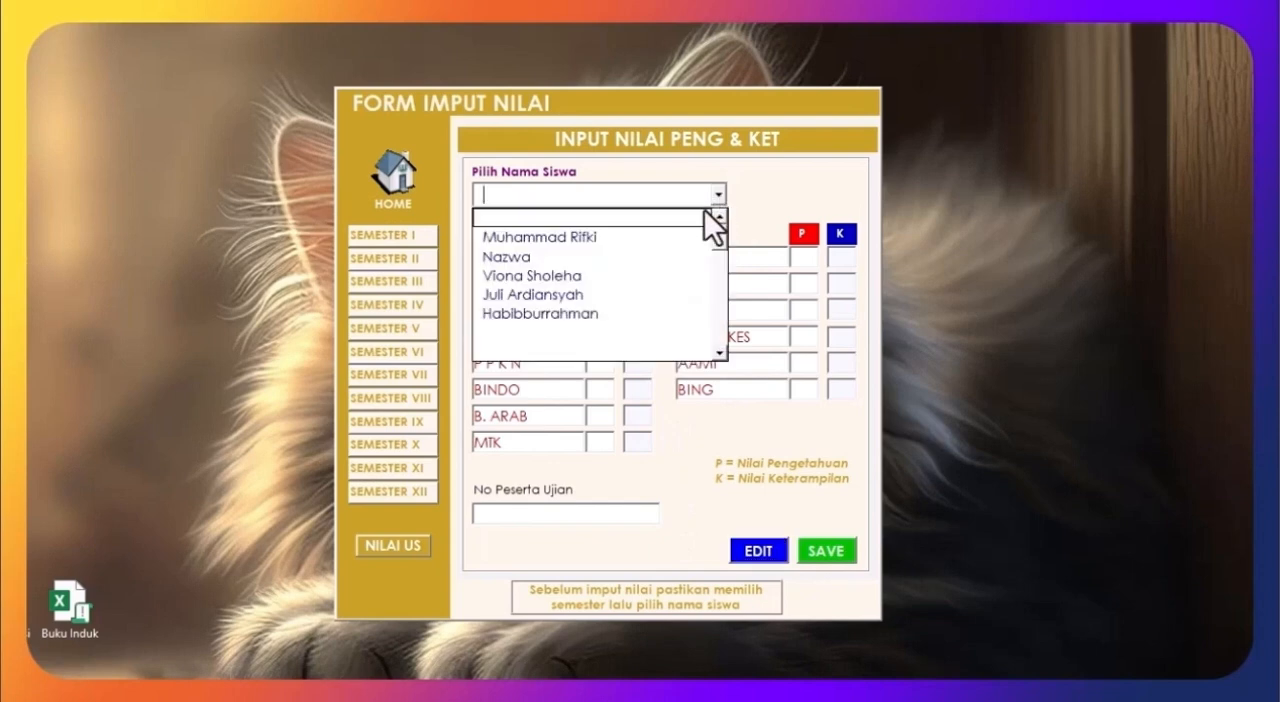
click(649, 233)
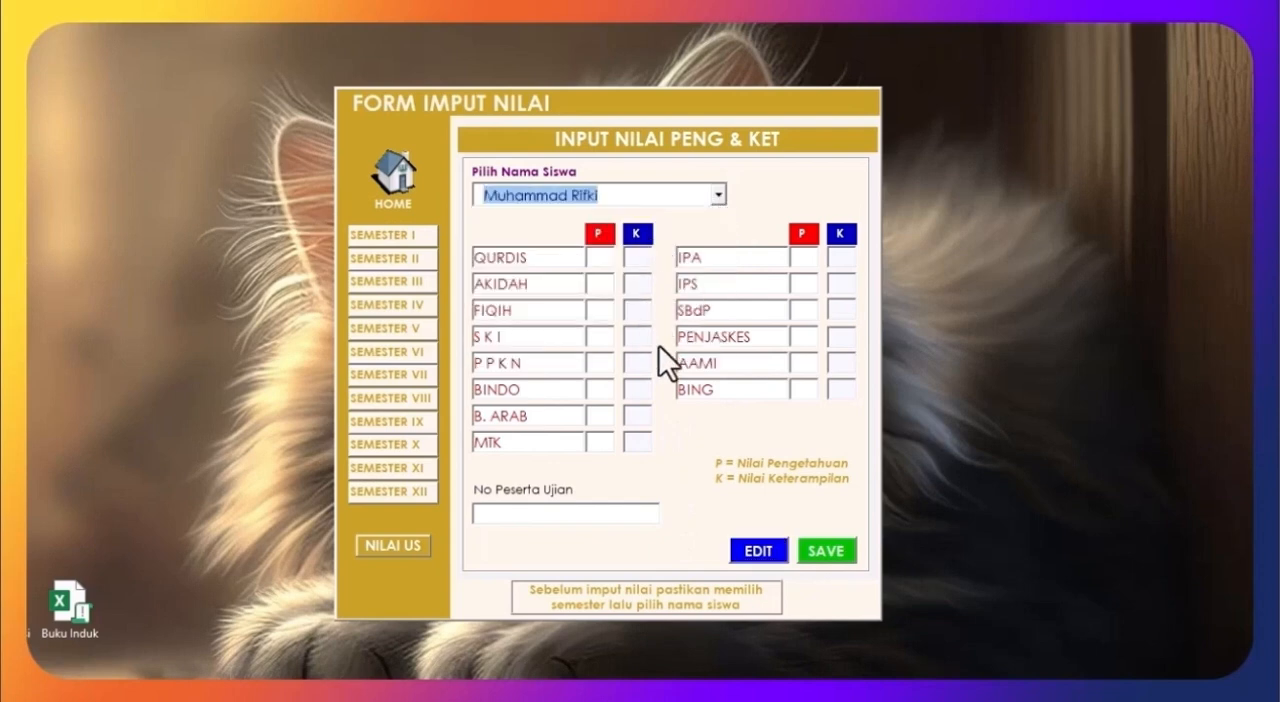
click(755, 551)
click(733, 432)
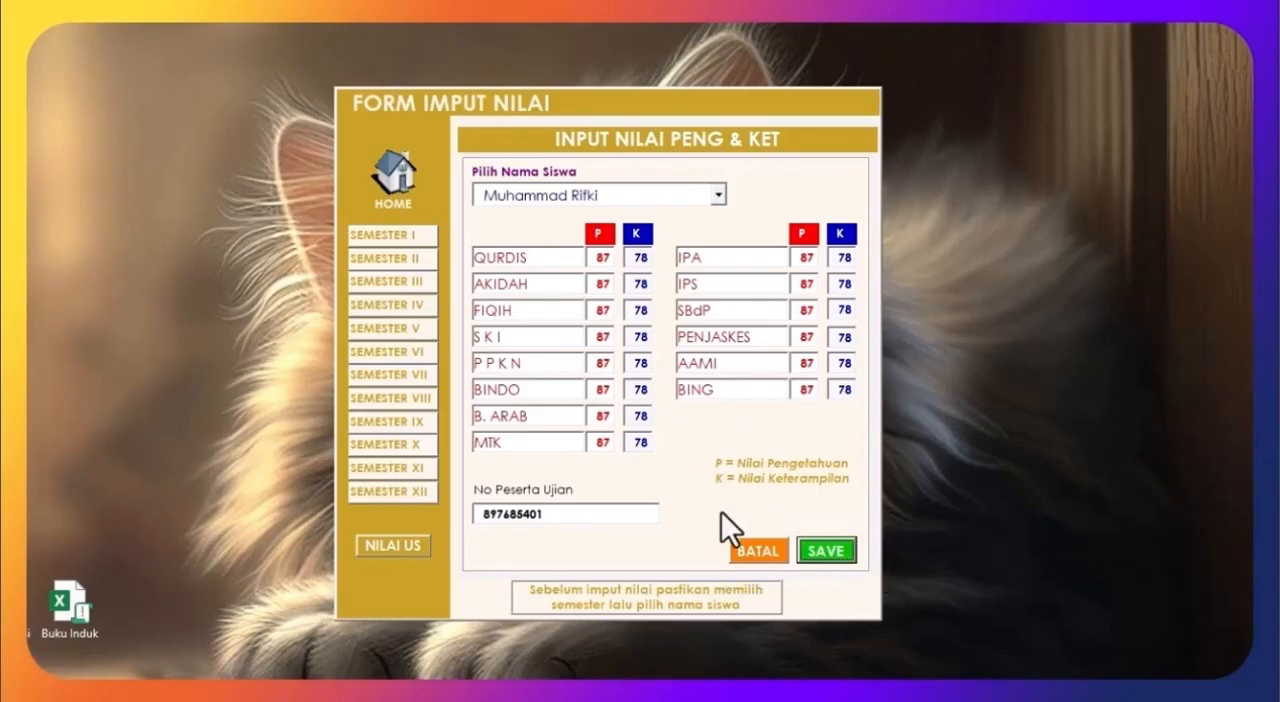
click(762, 558)
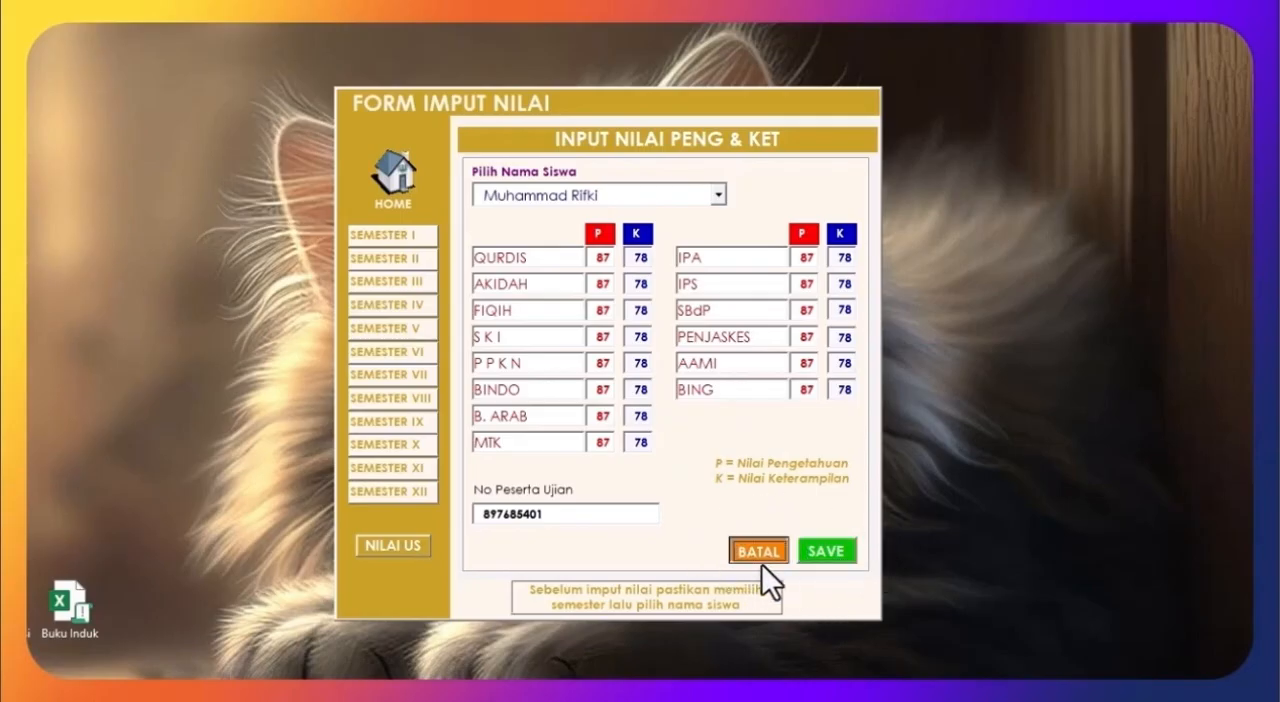
Step: Return to the home page, open the Siswa Keluar form and select the second student in the list
click(401, 183)
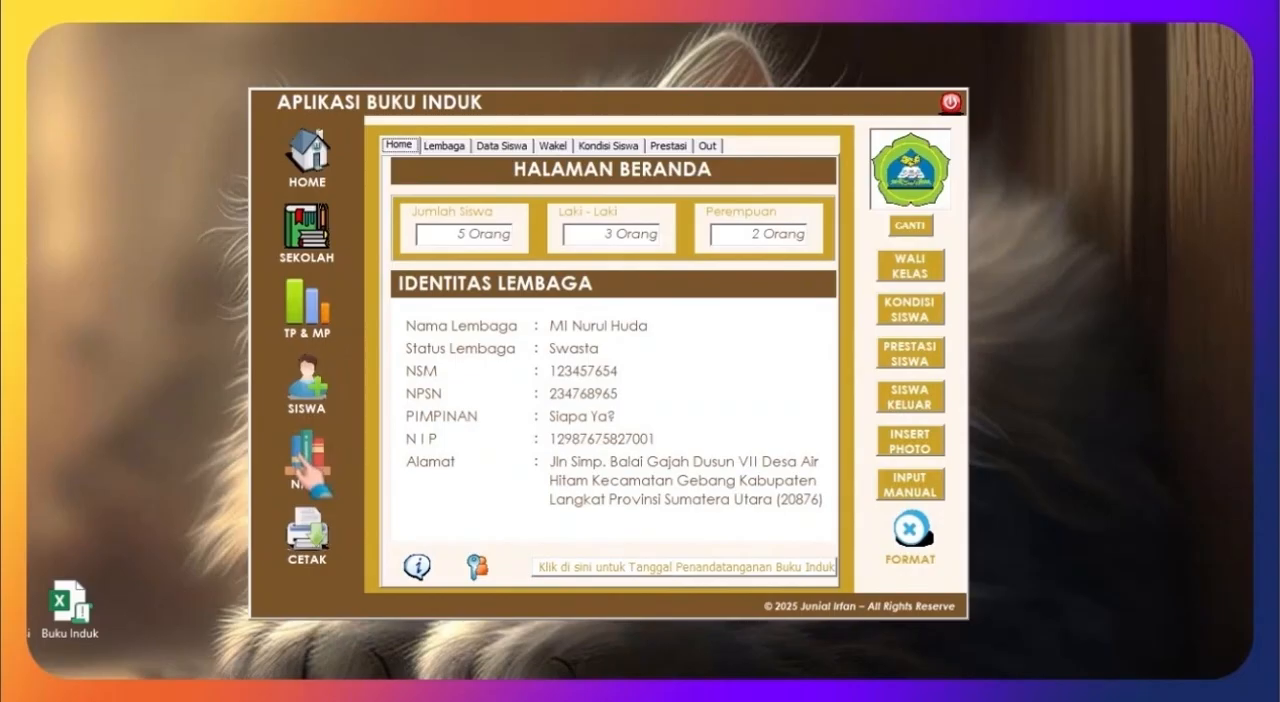
click(910, 405)
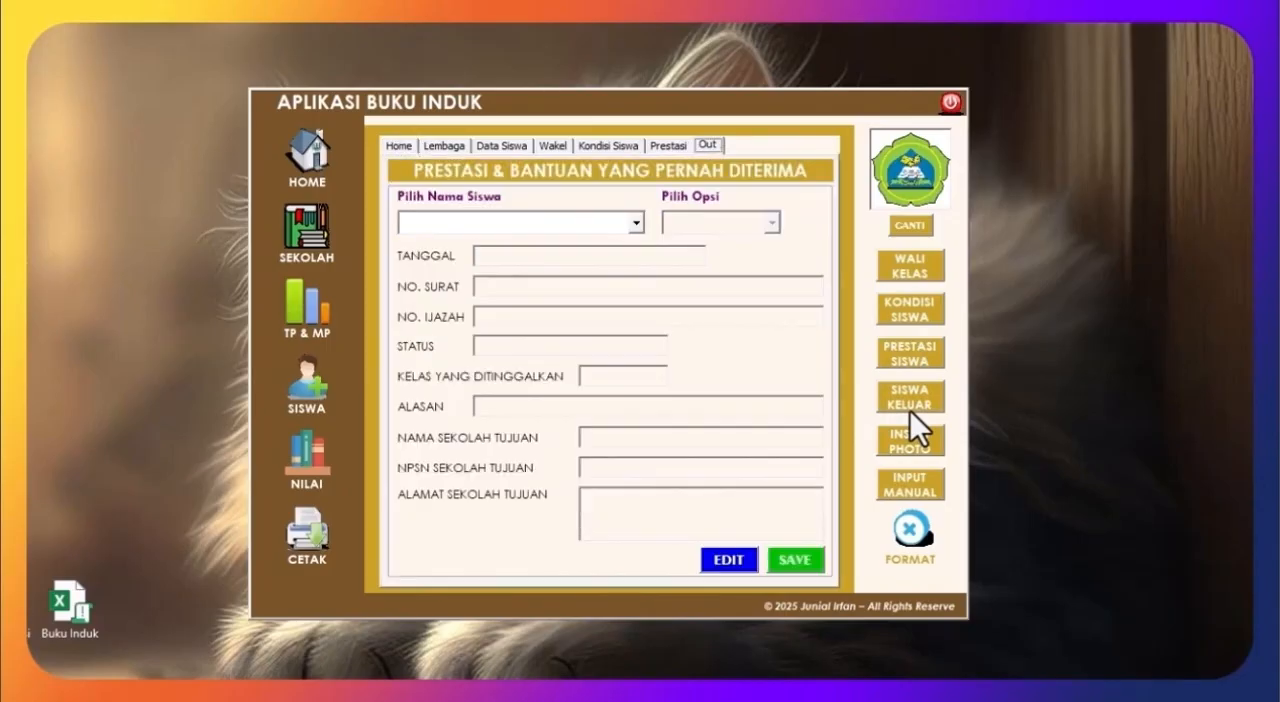
click(633, 221)
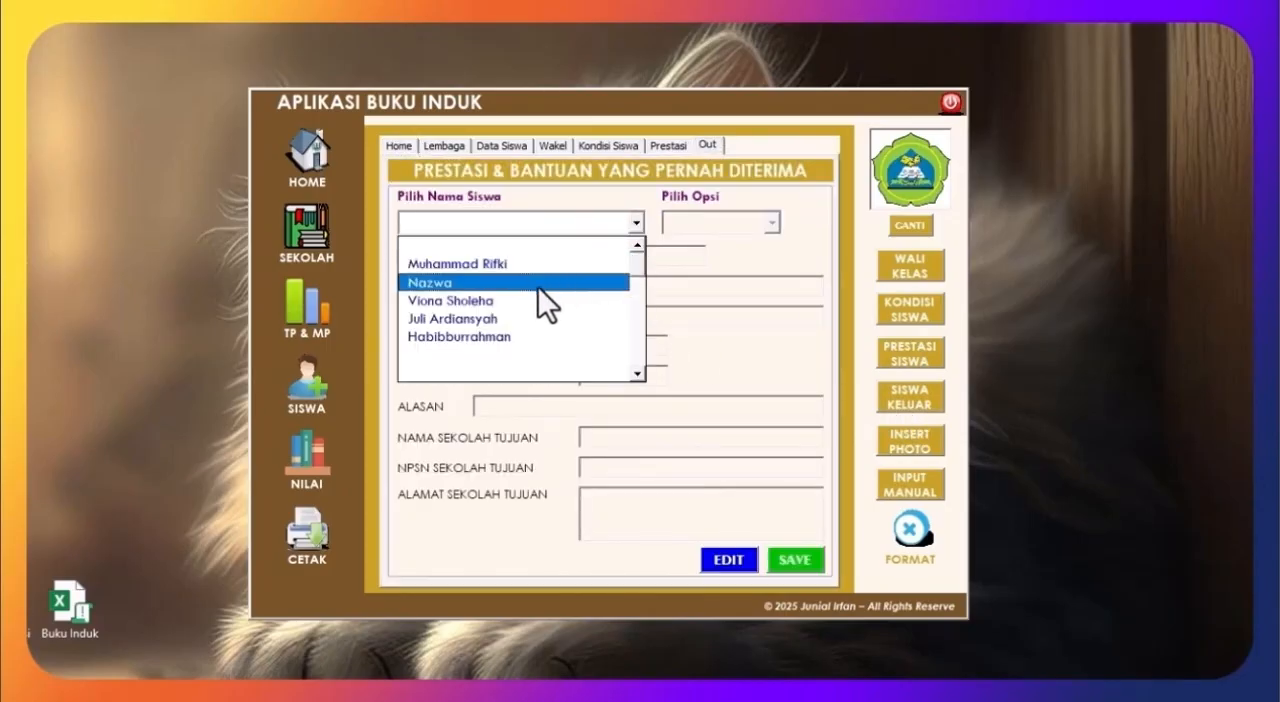
click(484, 281)
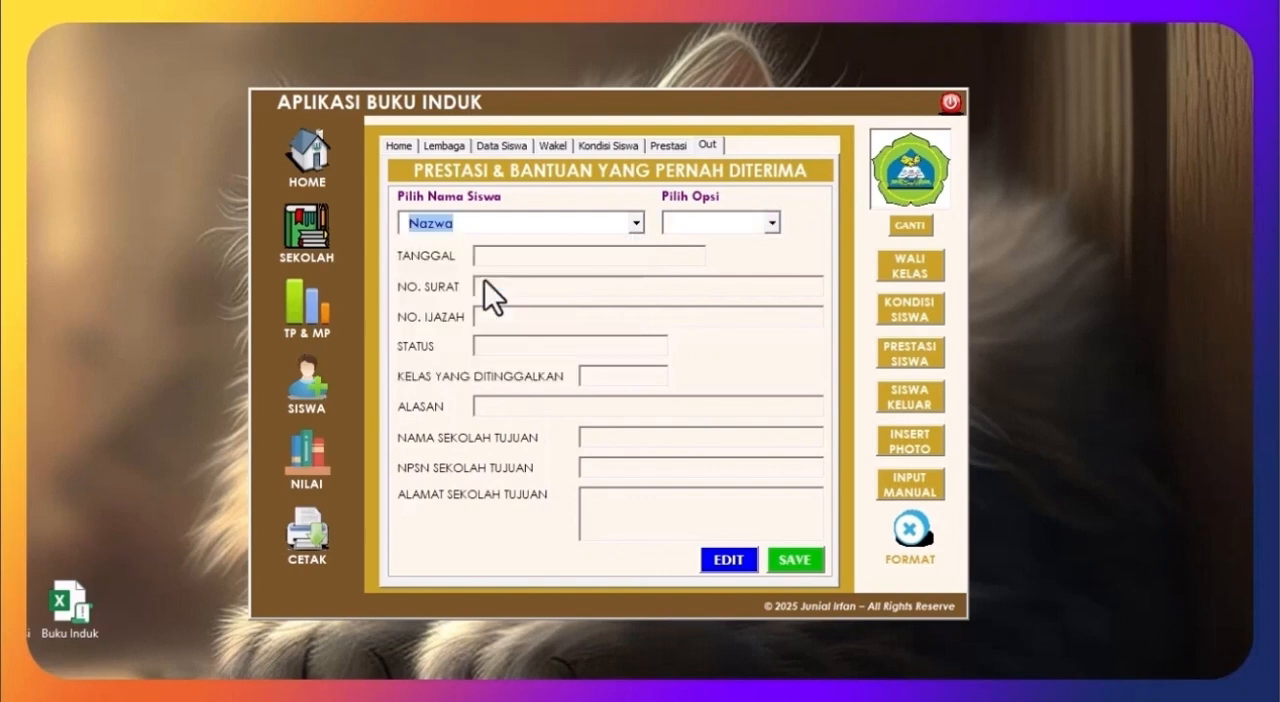
Step: Set the selected student's departure option to Putus Sekolah and enter 12 Februari 2025 in Tanggal
click(773, 223)
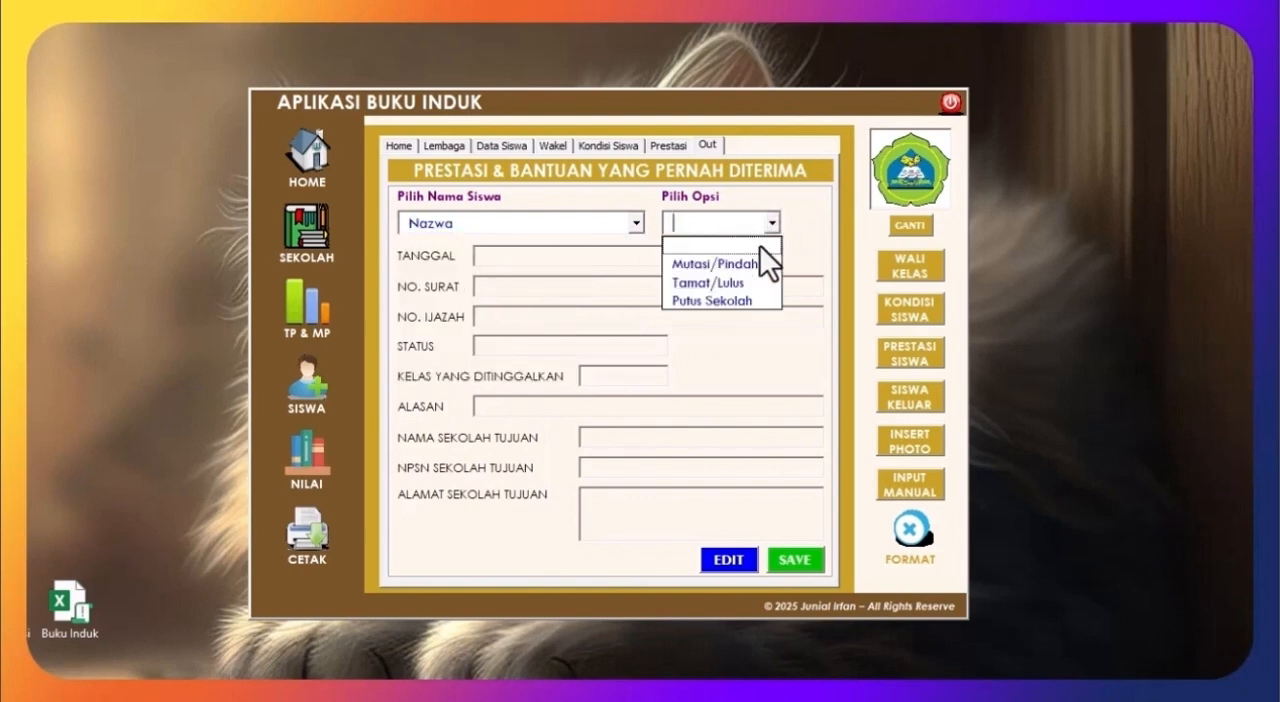
click(721, 301)
click(580, 257)
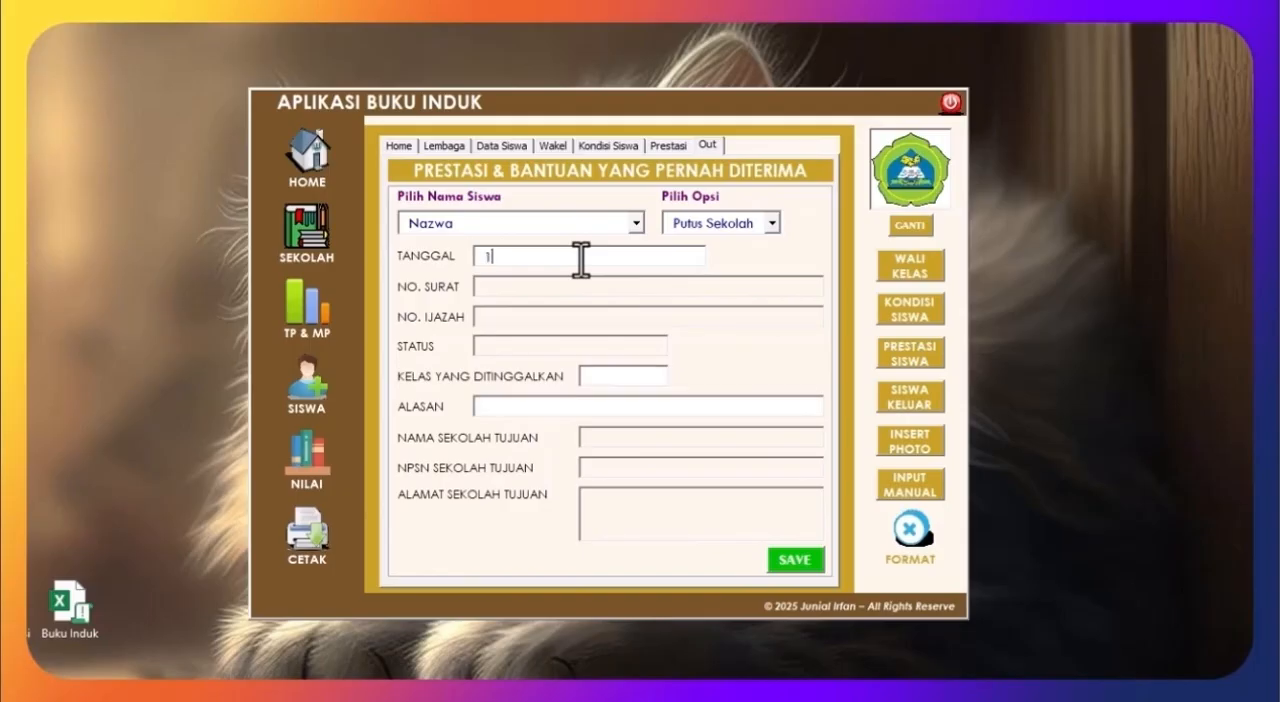
text(12 Febr)
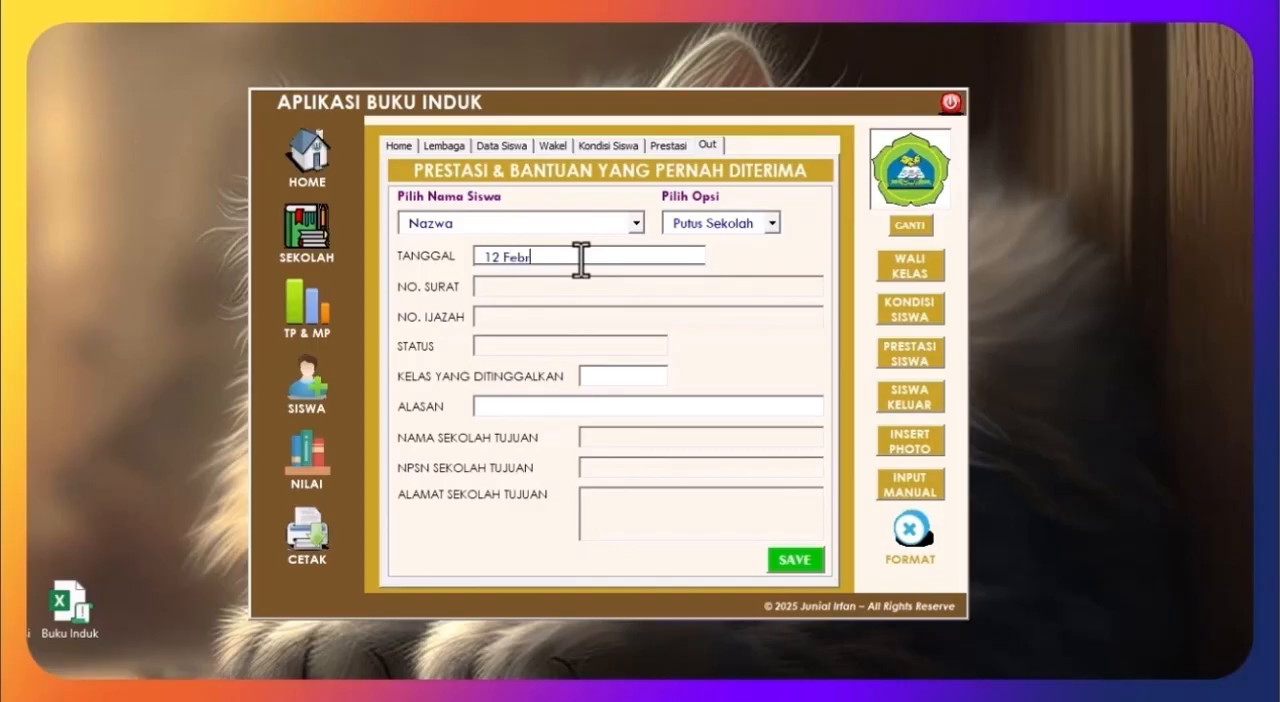
text(uari 2025)
Step: Set Kelas yang Ditinggalkan to 4 and Alasan to Pindah Rumah, and save the departure record, accepting the confirmation
click(629, 375)
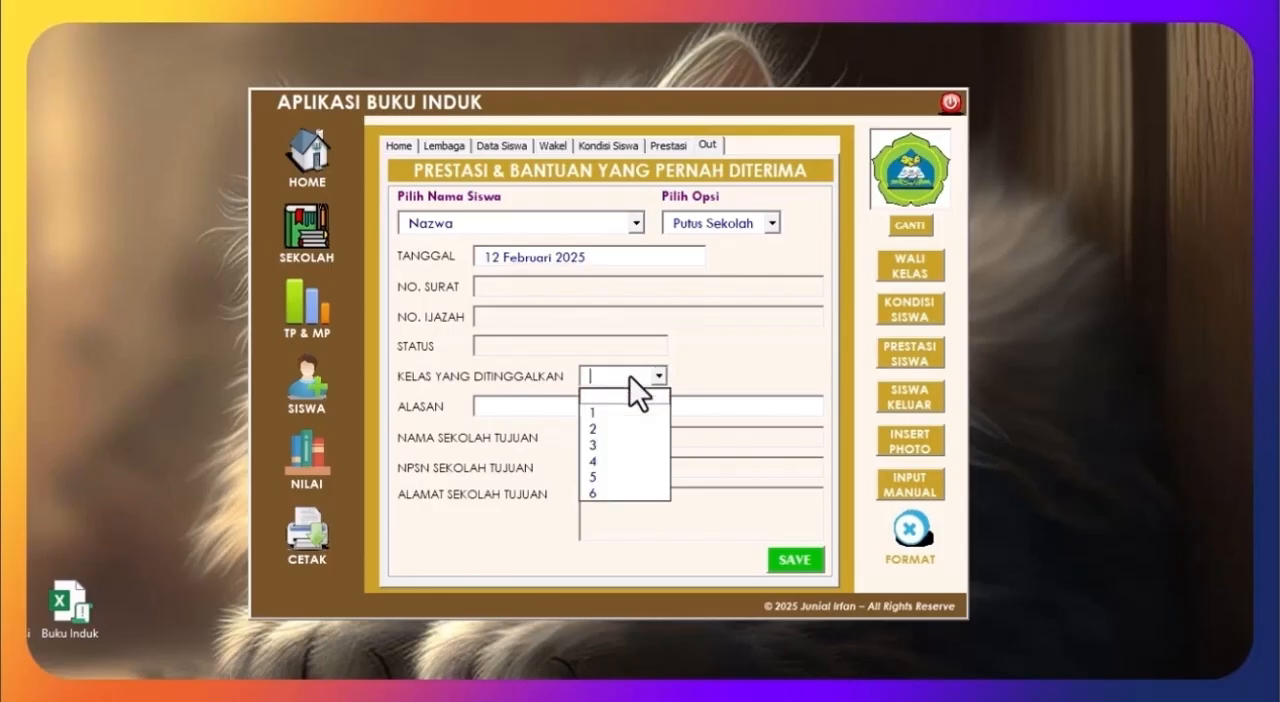
click(617, 462)
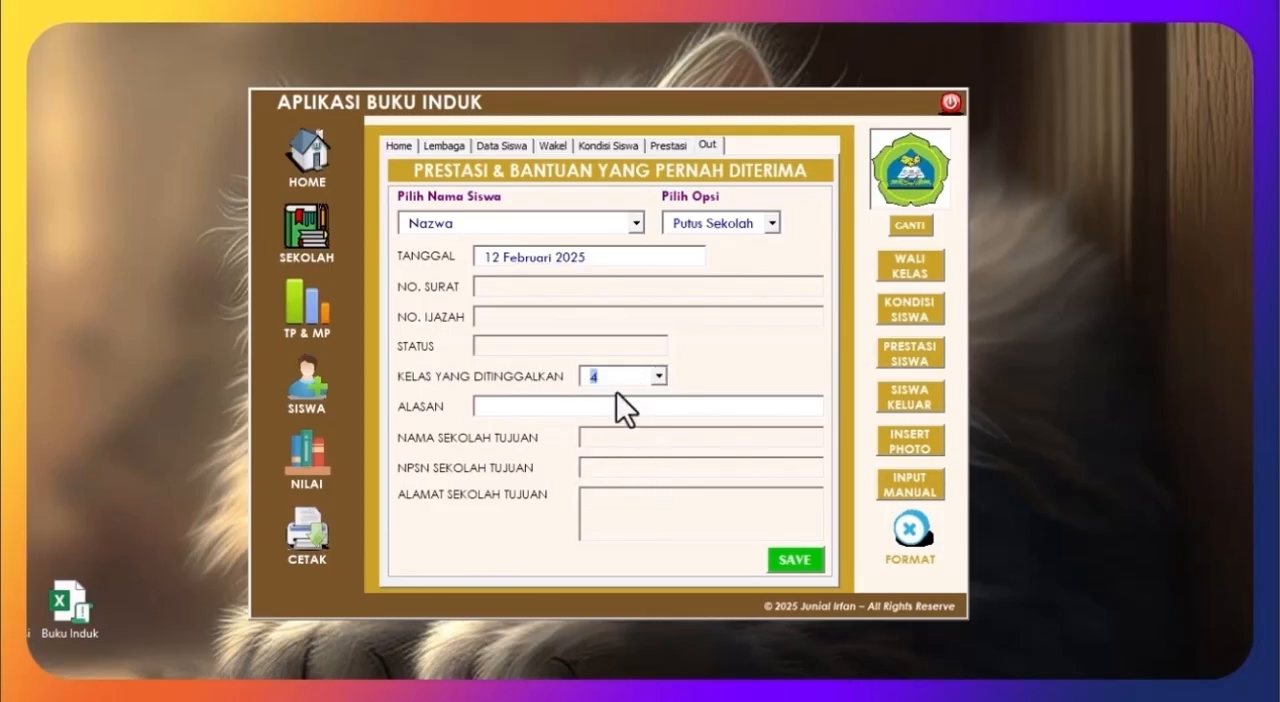
click(523, 410)
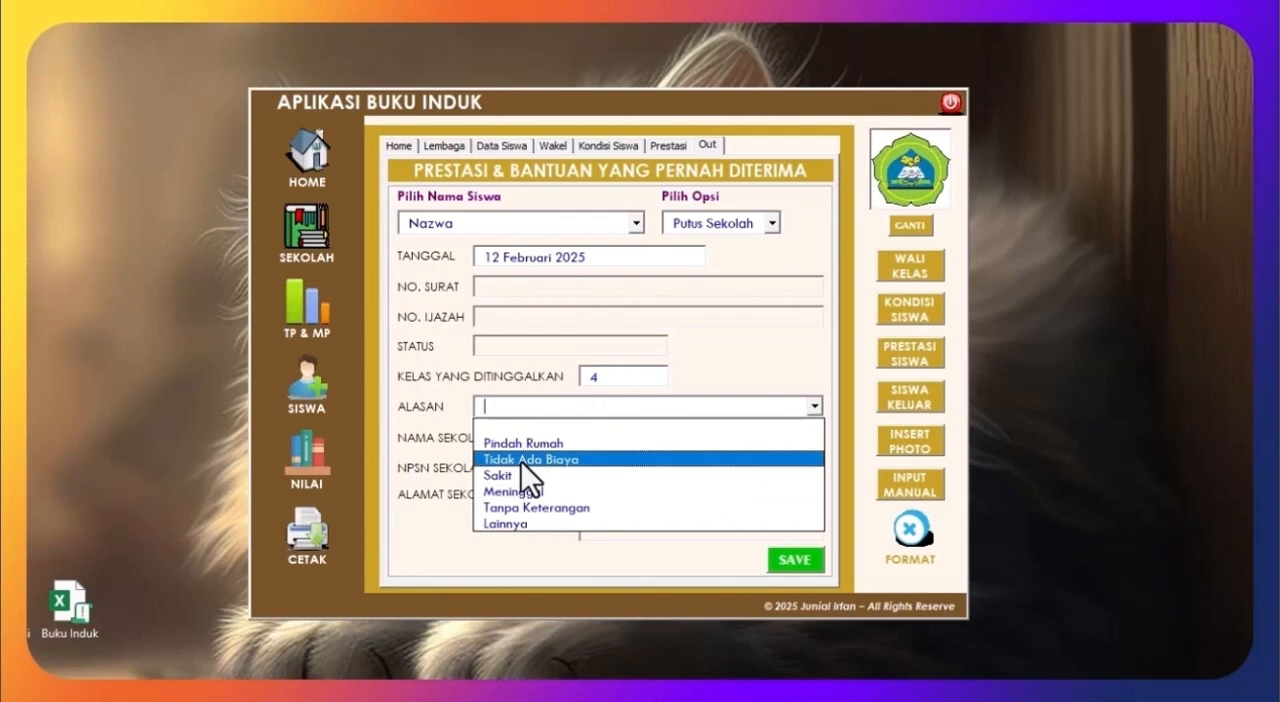
click(523, 462)
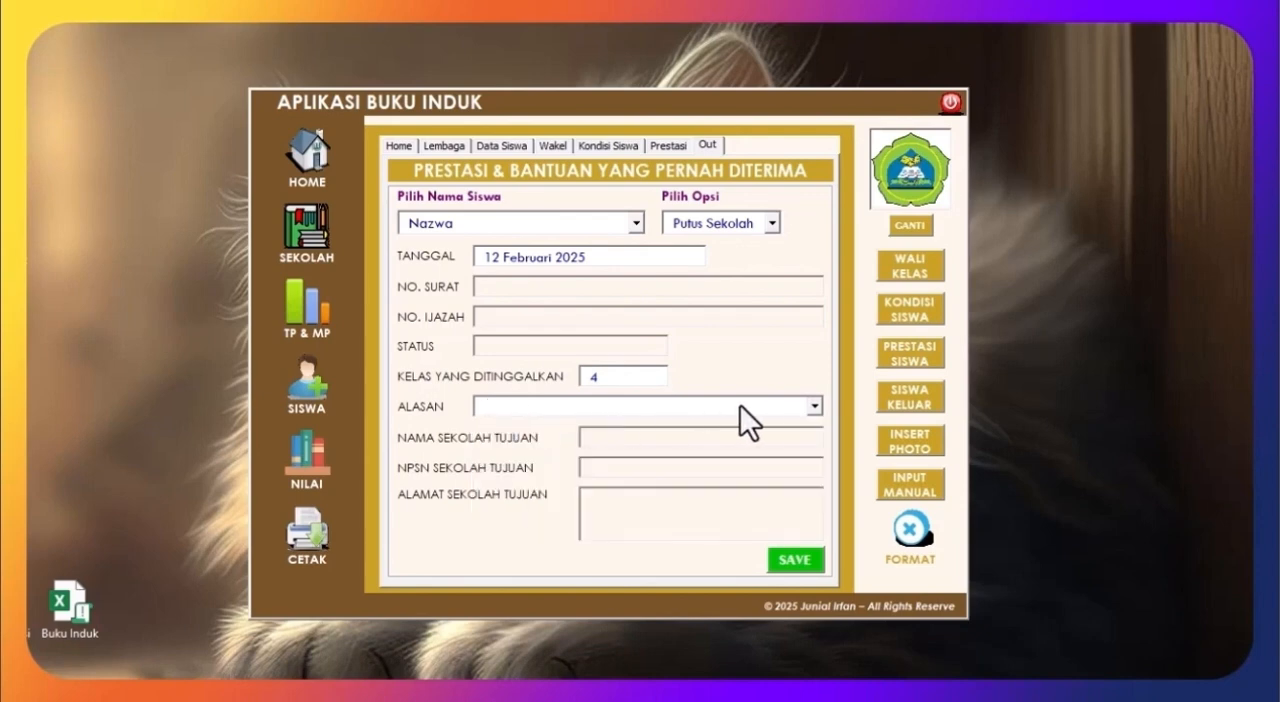
click(817, 405)
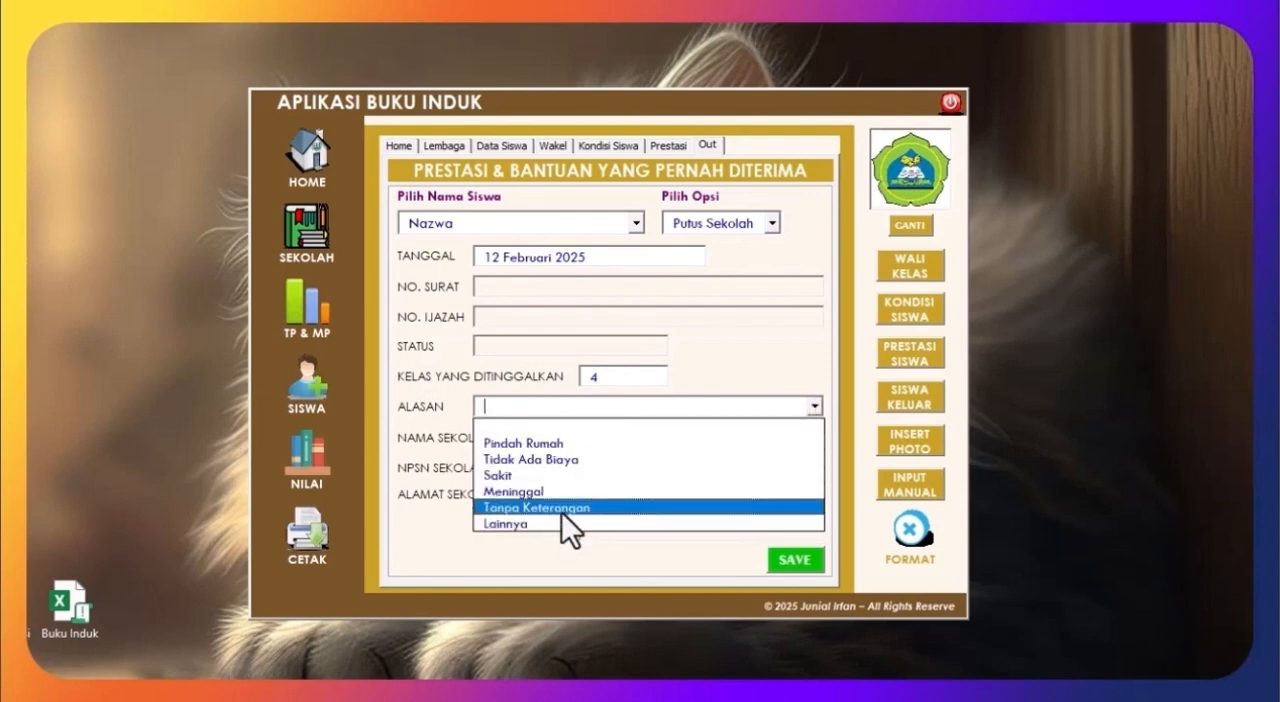
click(560, 446)
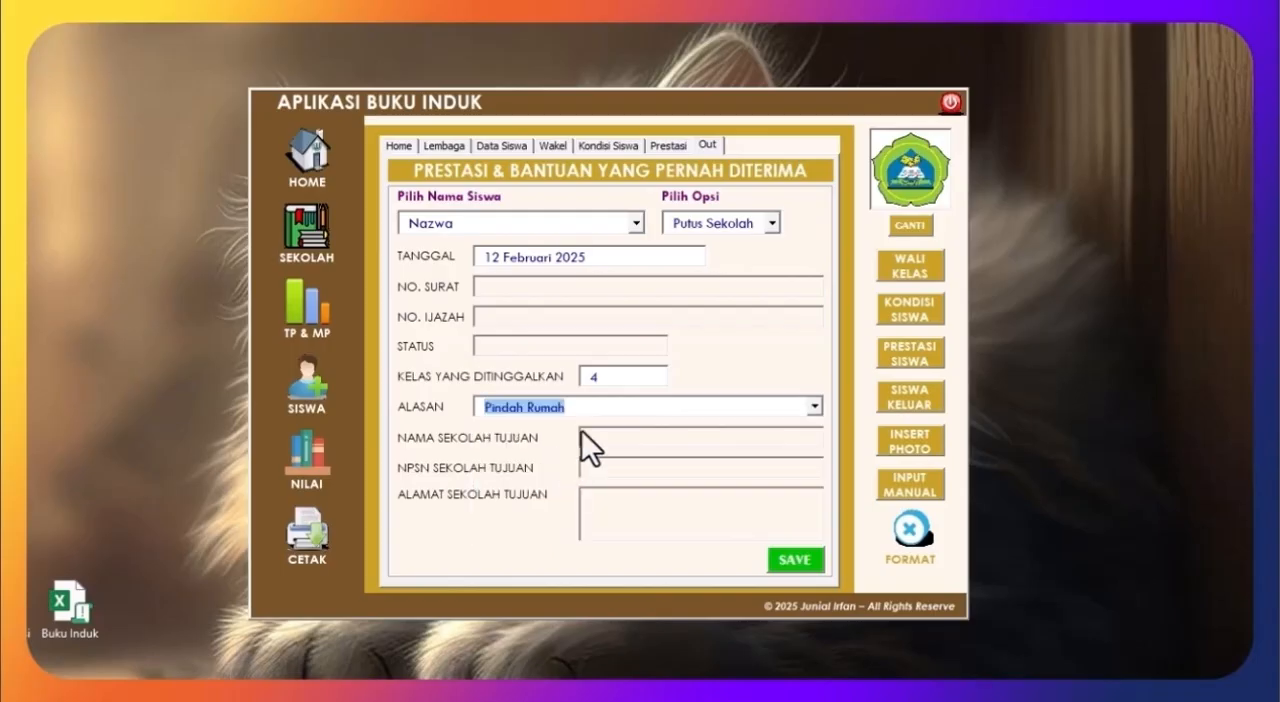
click(798, 560)
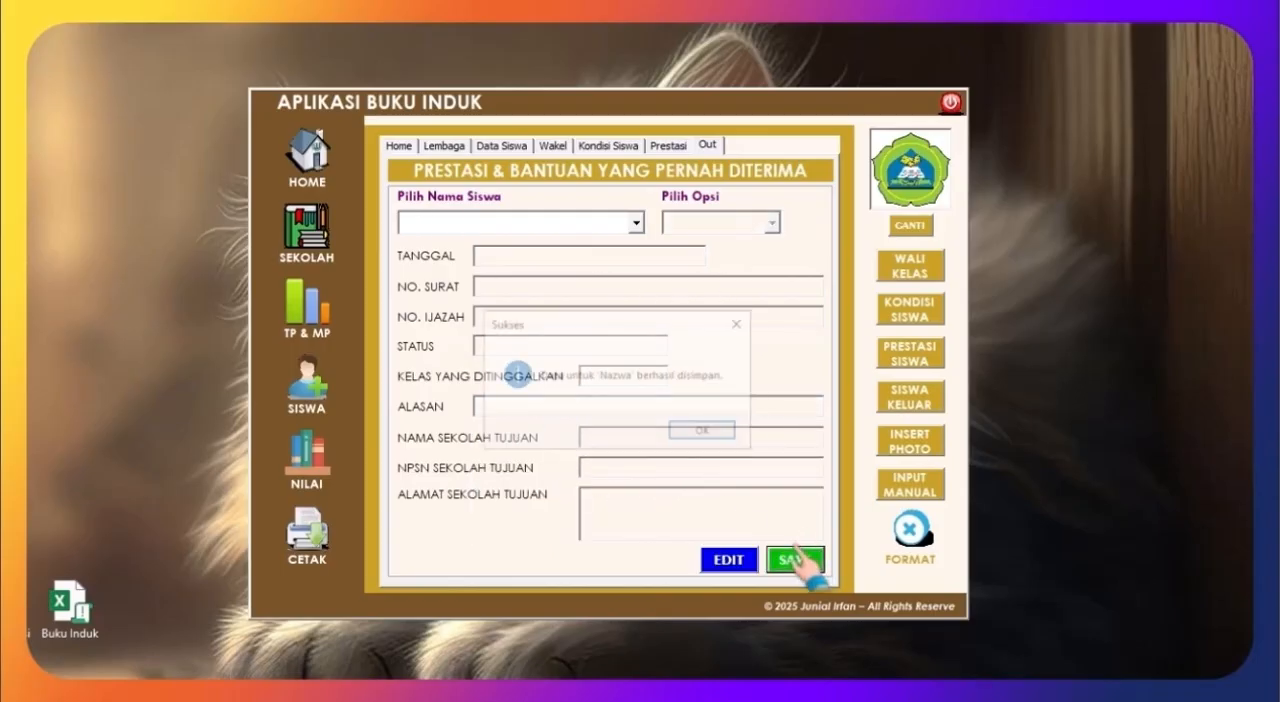
click(705, 431)
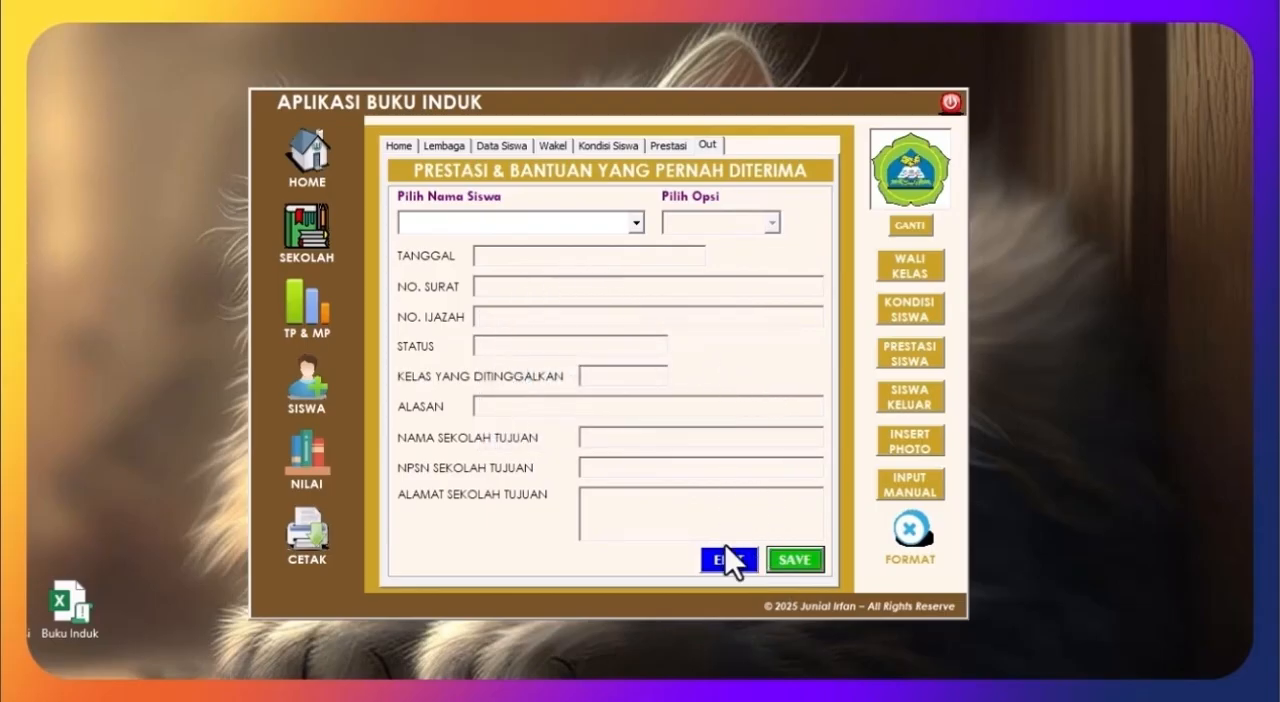
Step: Select the first student and delete the saved departure data through the edit function, confirming the deletion
click(635, 223)
click(542, 265)
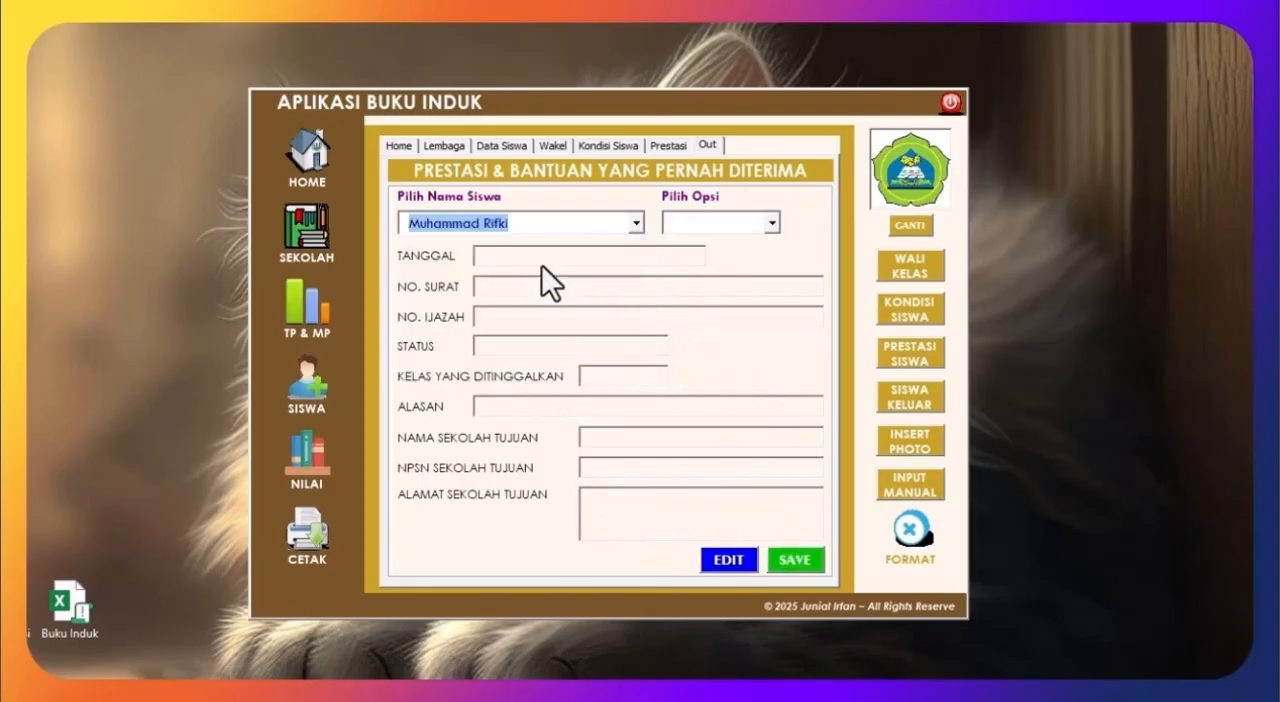
click(731, 560)
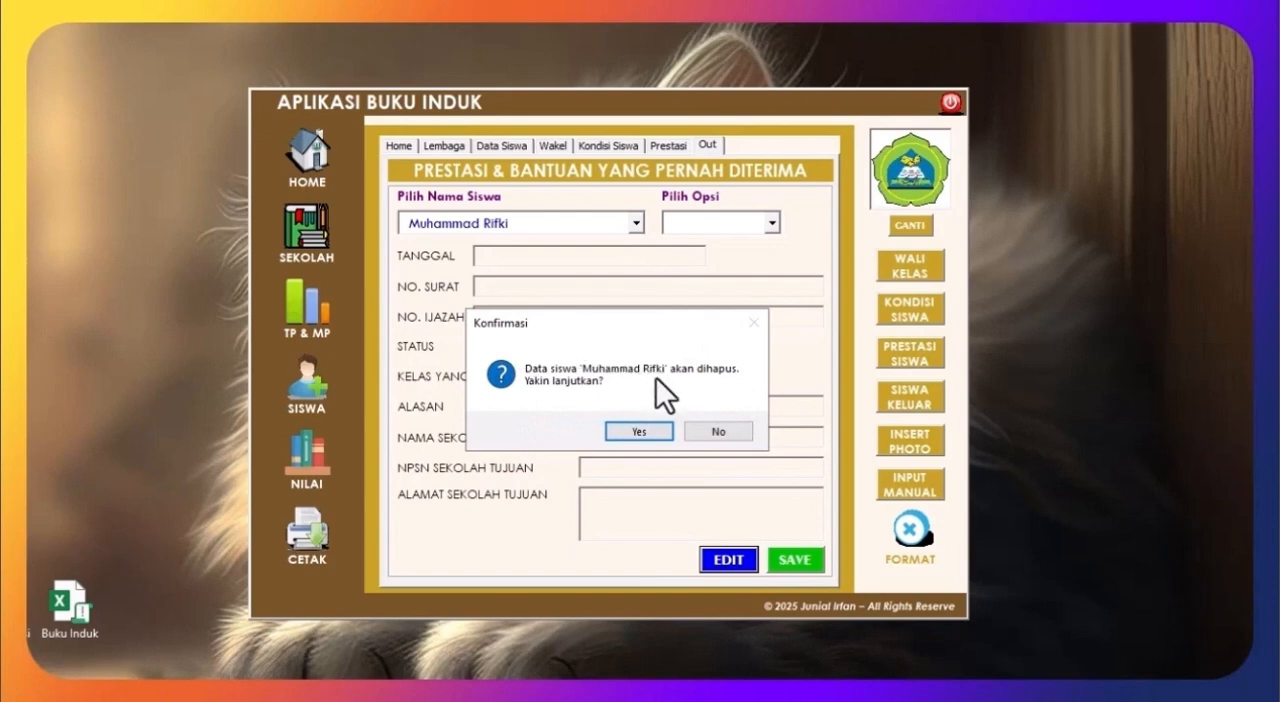
click(640, 435)
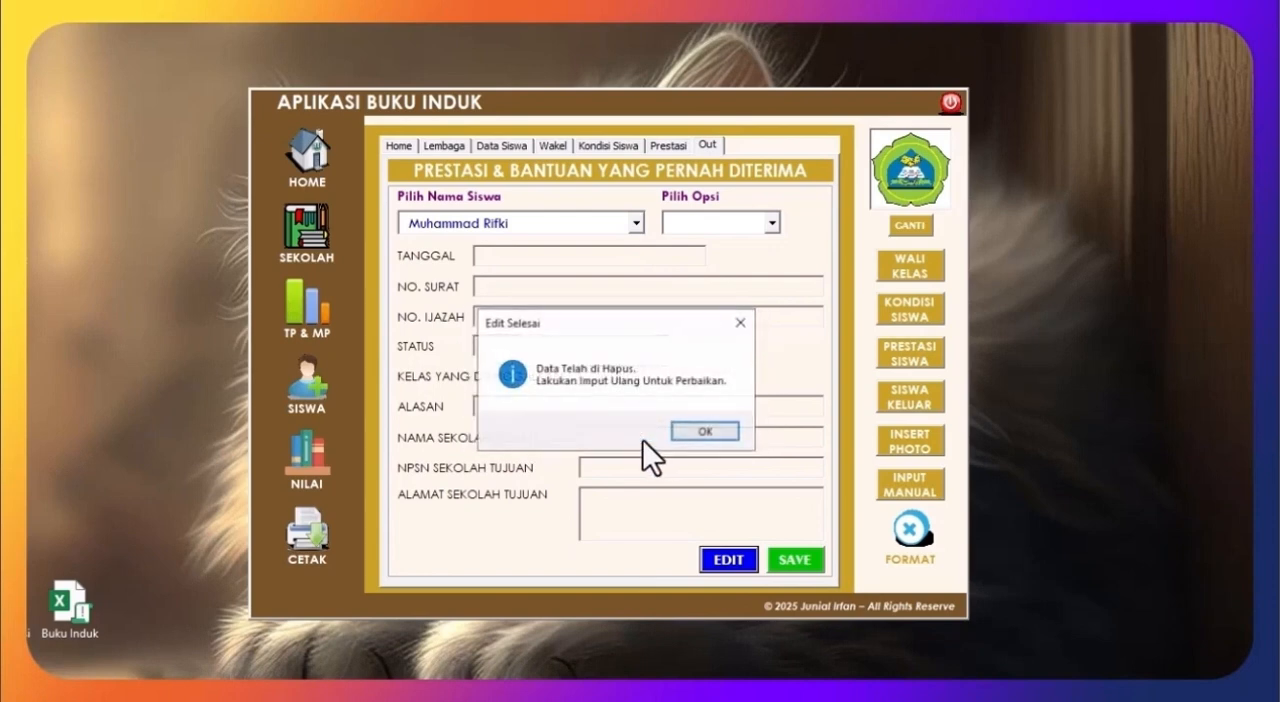
click(708, 437)
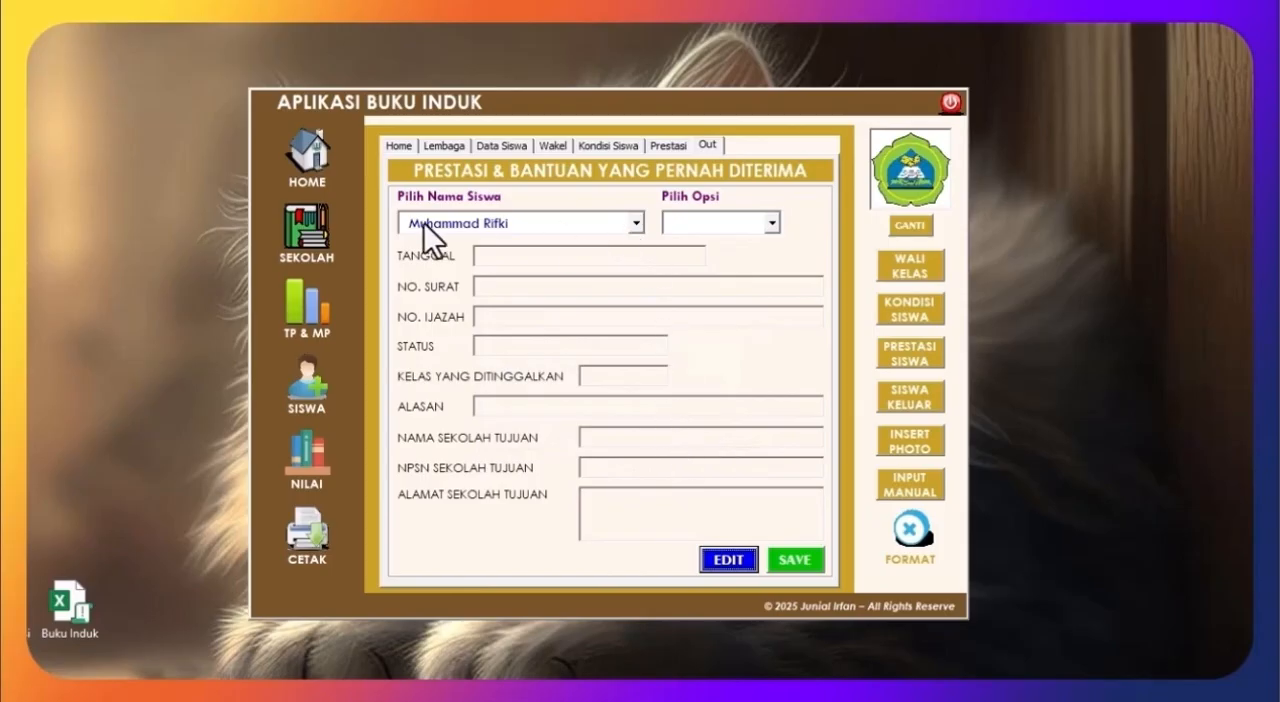
click(773, 222)
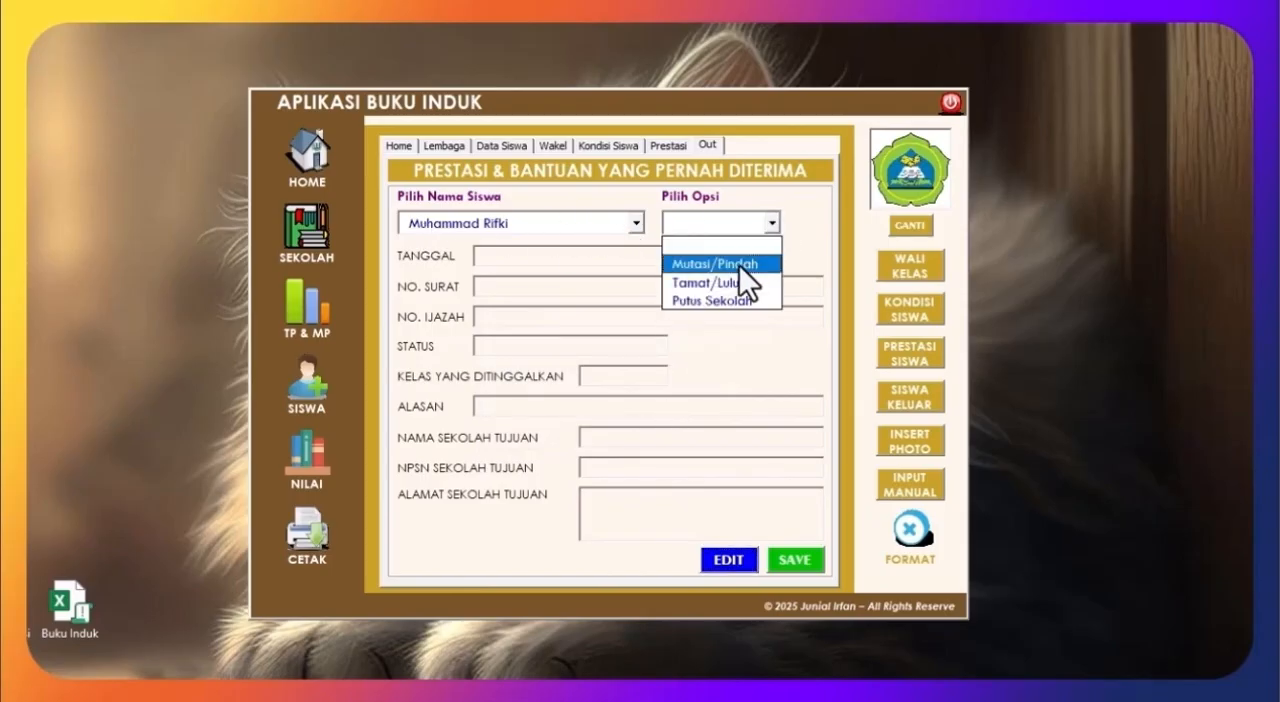
click(739, 264)
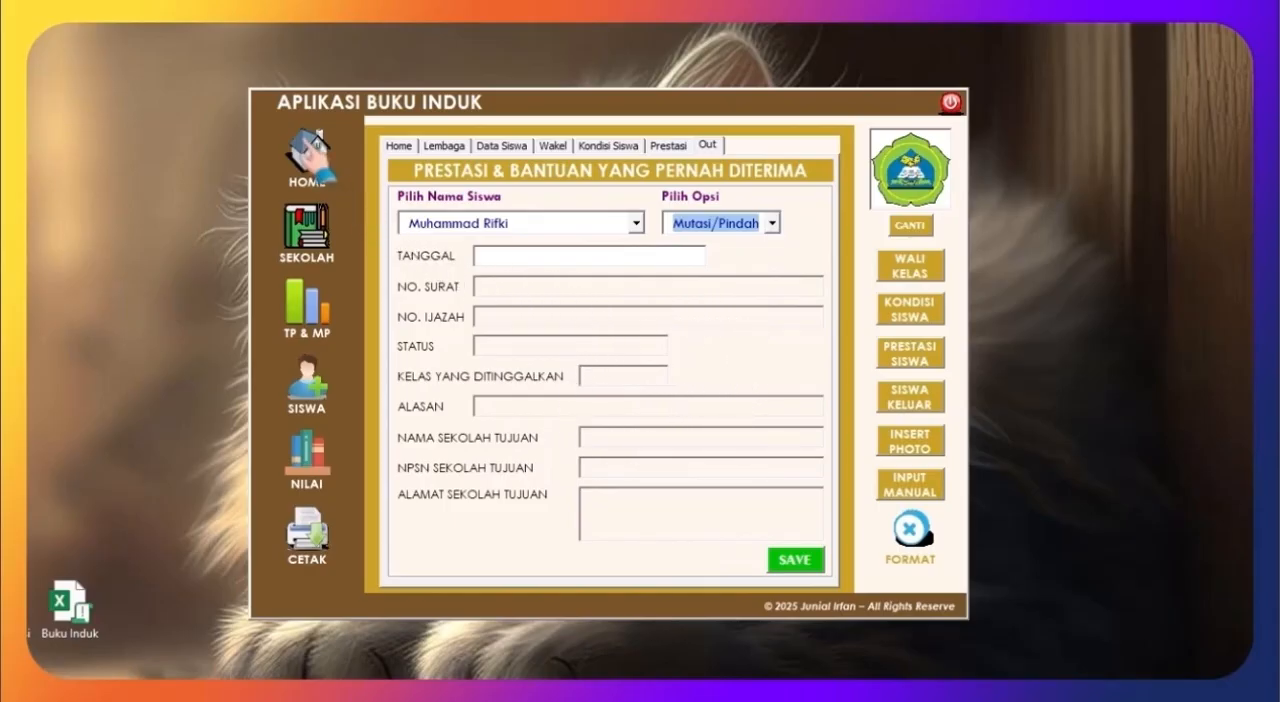
click(318, 167)
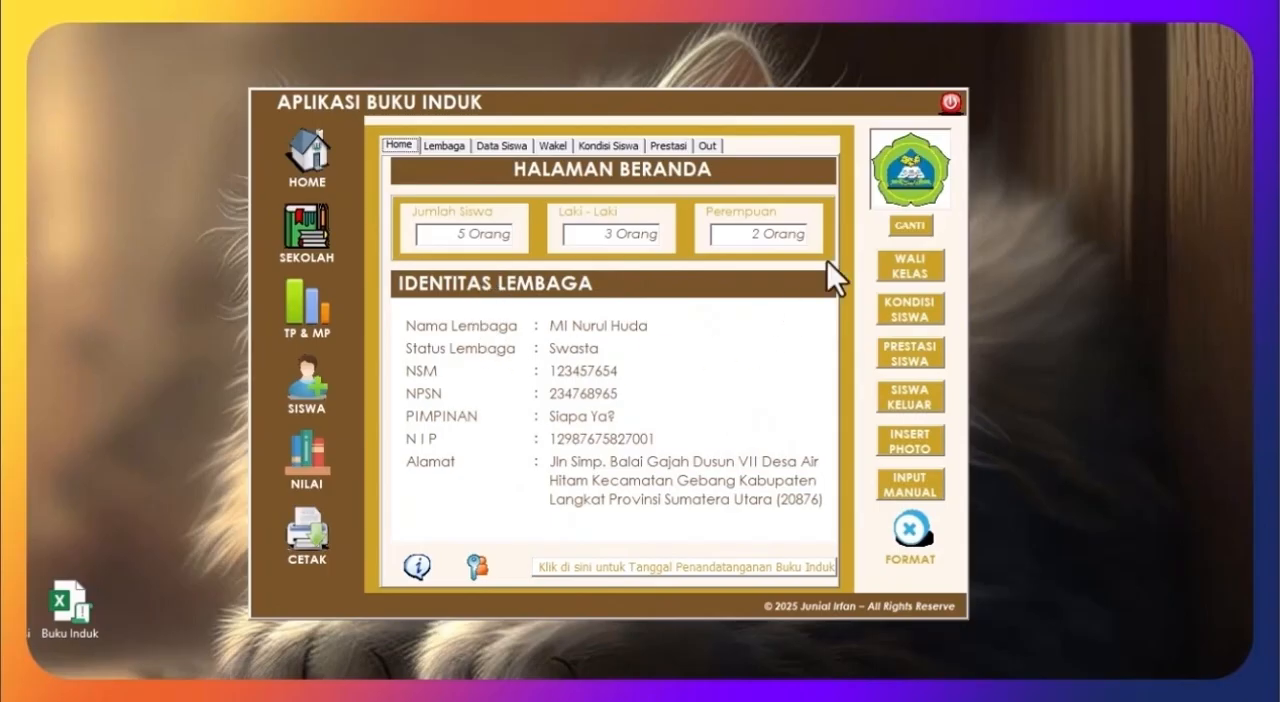
Step: Log out of the application with the work saved, and log in again
click(942, 96)
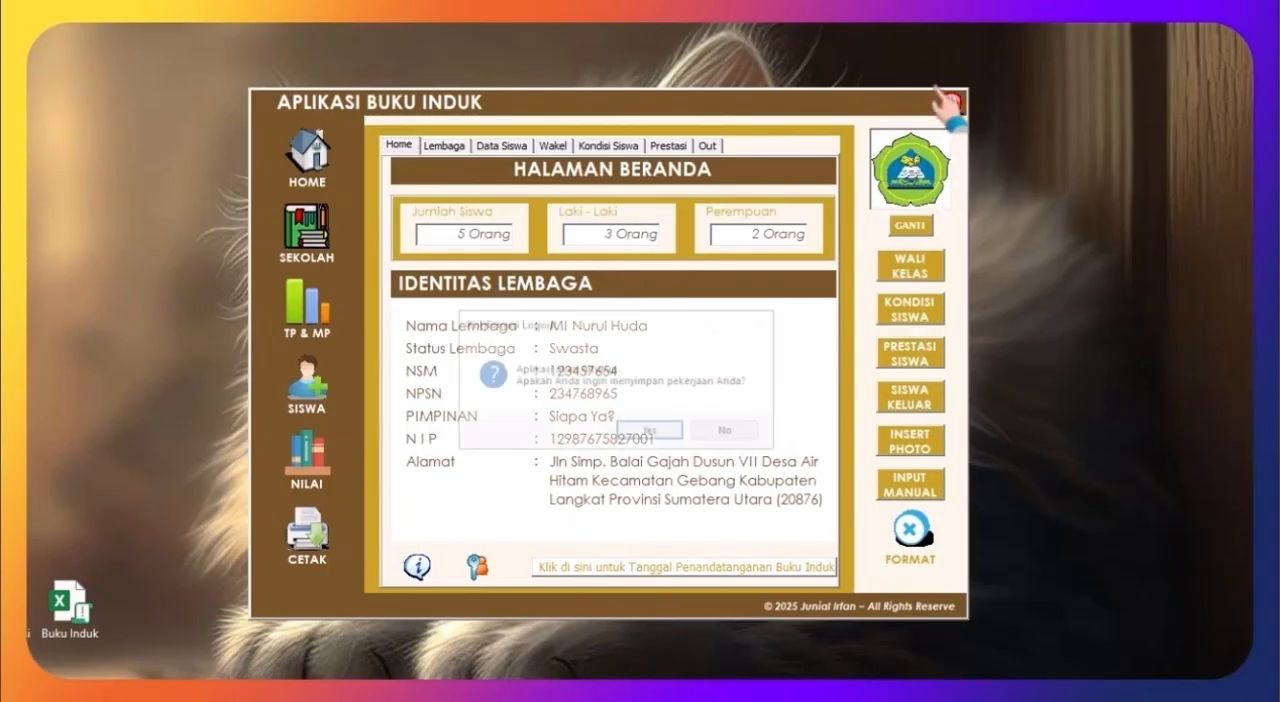
click(657, 437)
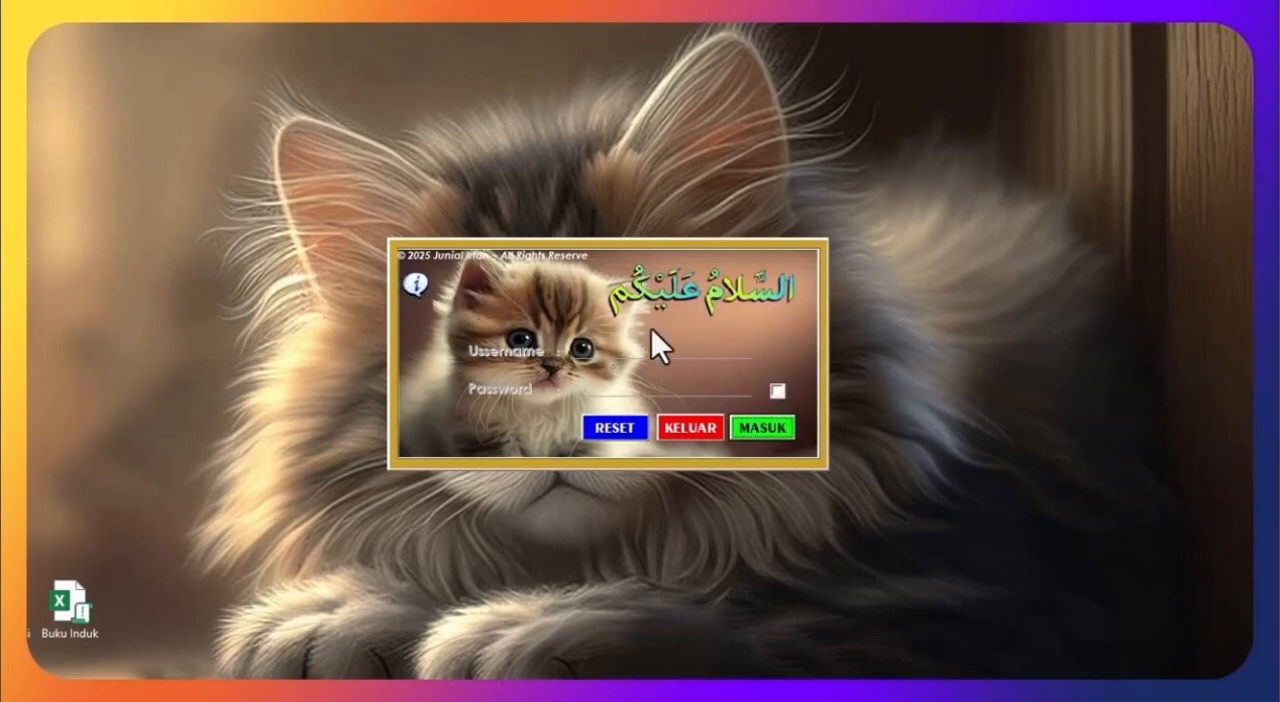
click(762, 427)
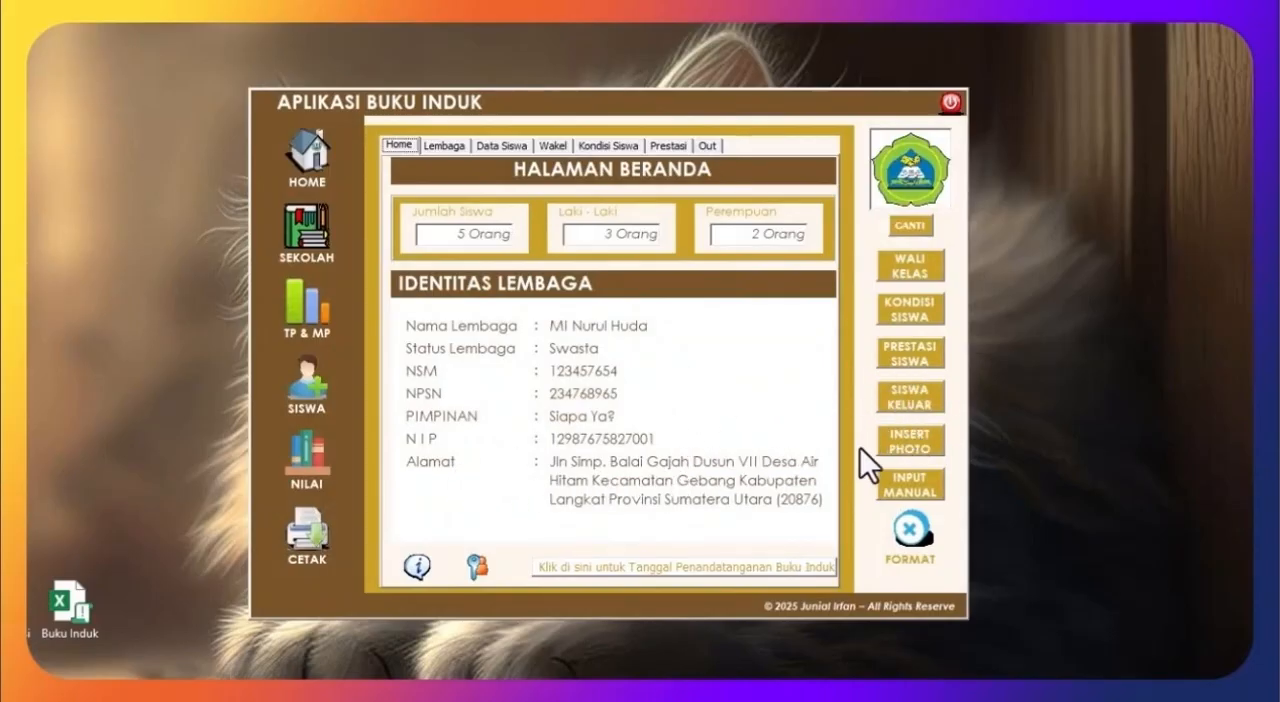
Step: Open the Insert Photo form and save the Profil image as the first student's Photo Awal
click(911, 447)
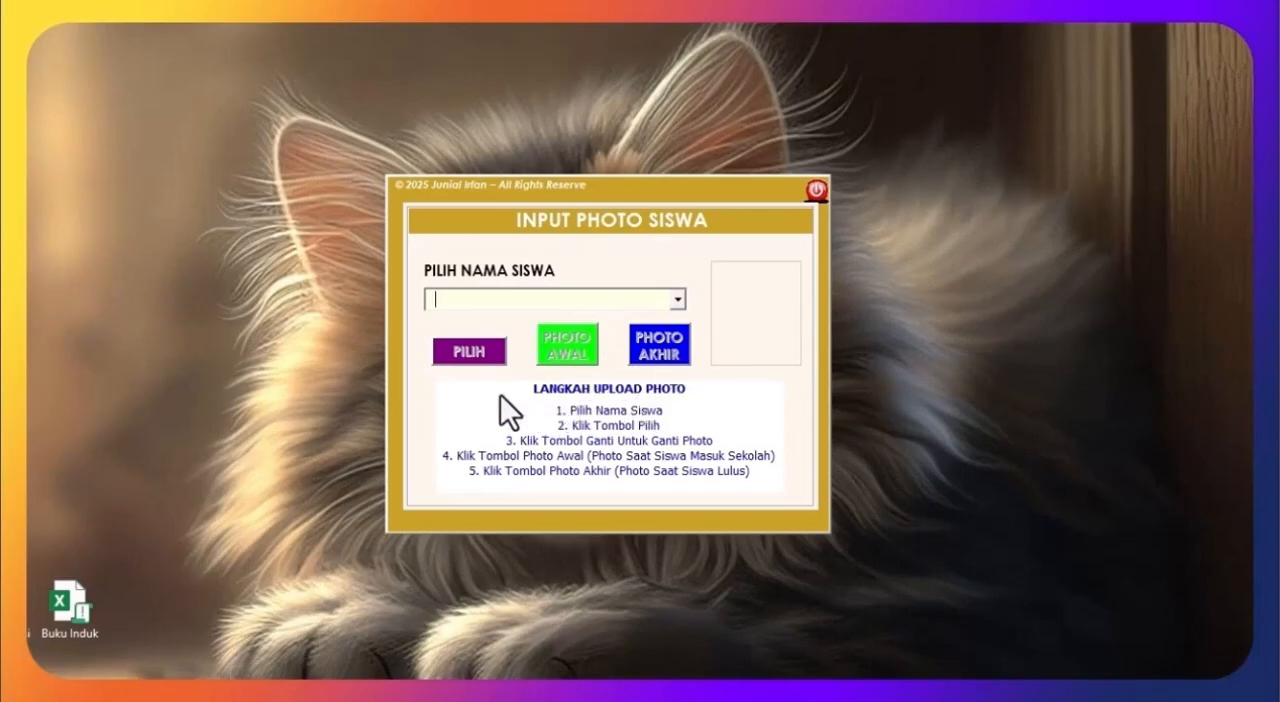
click(678, 300)
click(551, 343)
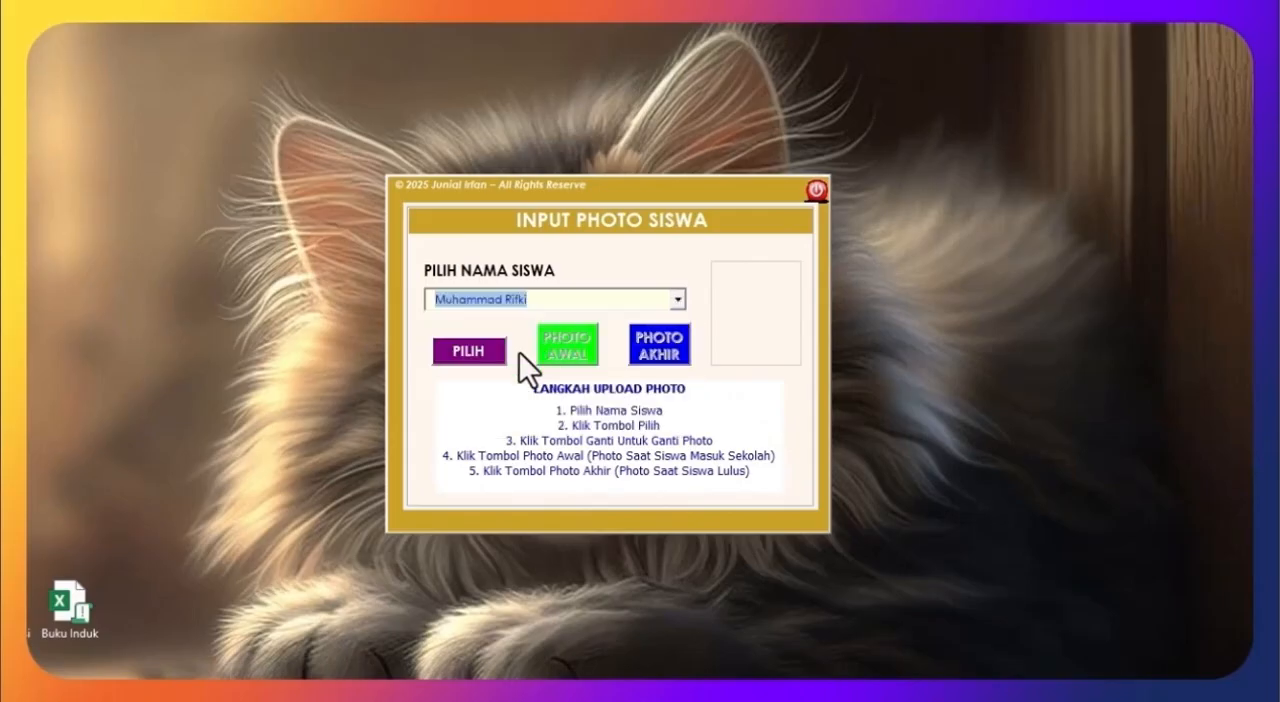
click(461, 333)
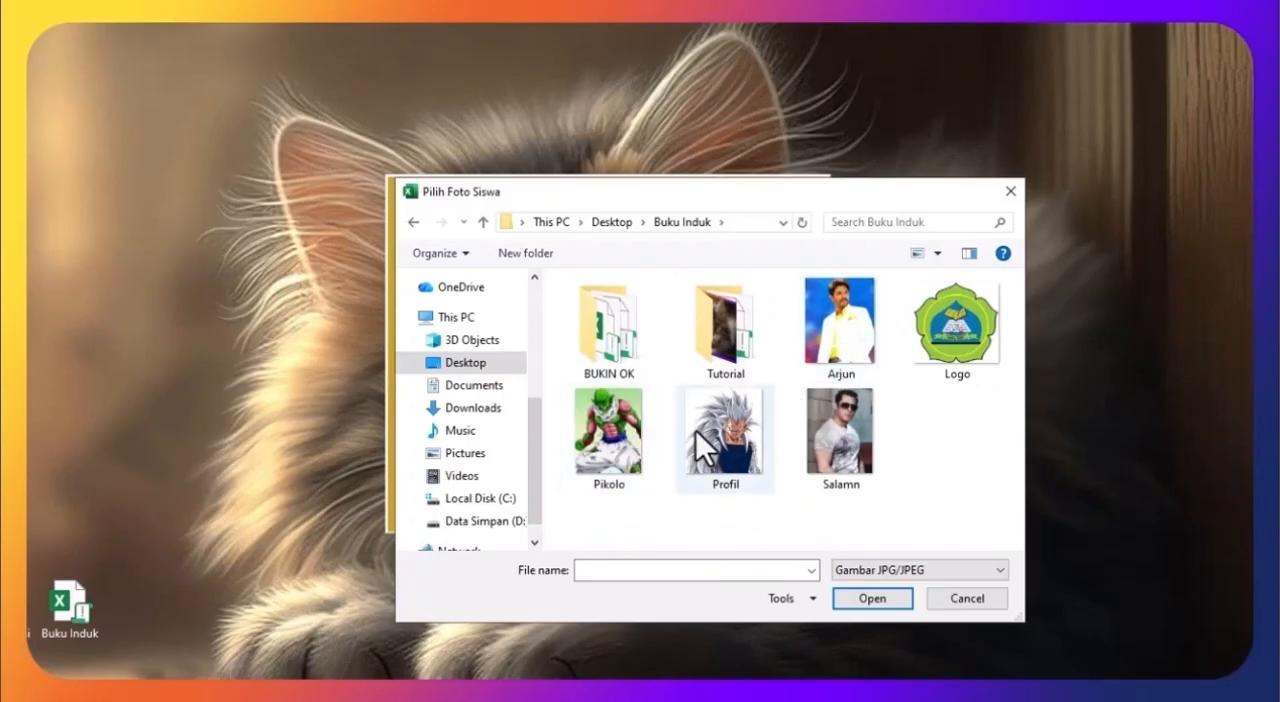
click(722, 440)
click(866, 600)
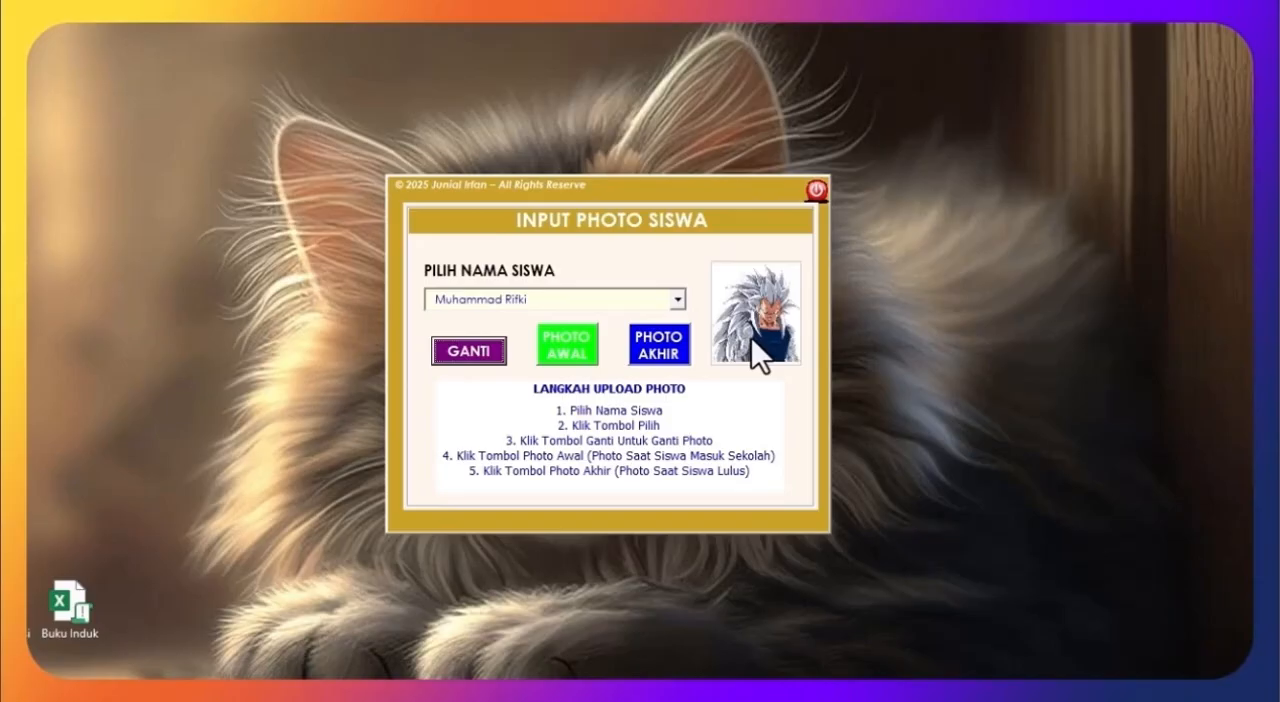
click(579, 357)
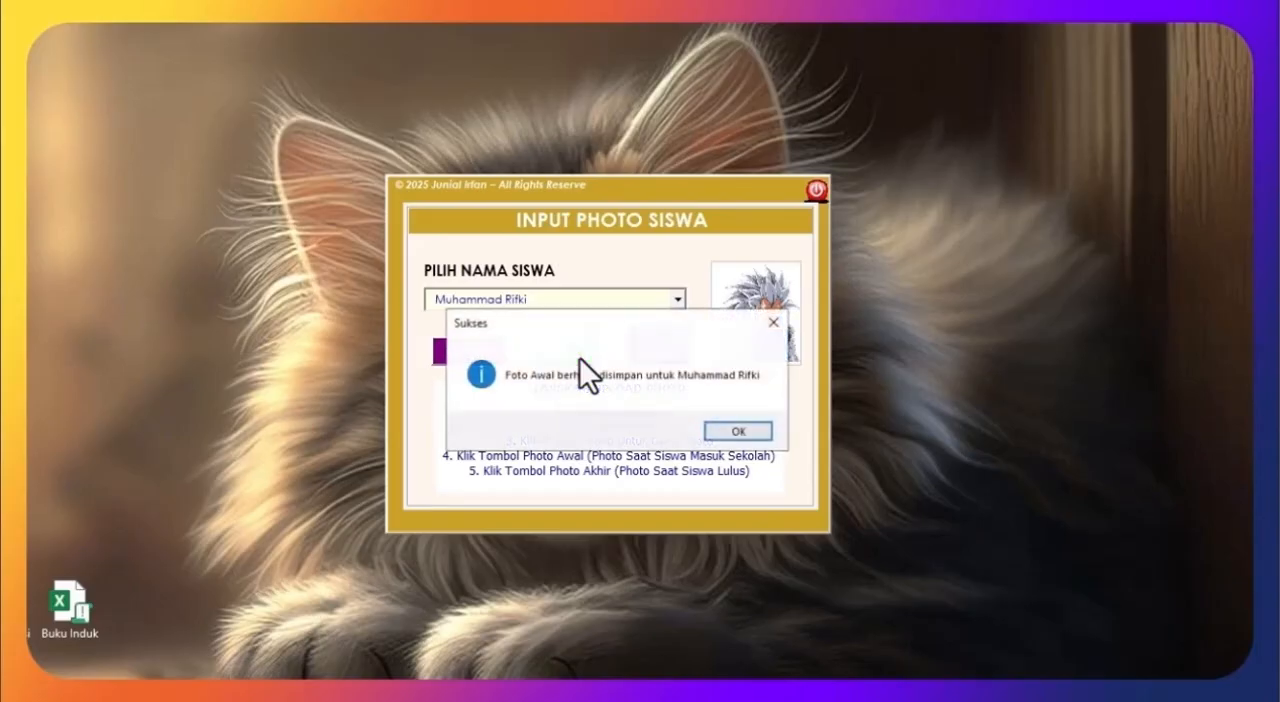
click(748, 432)
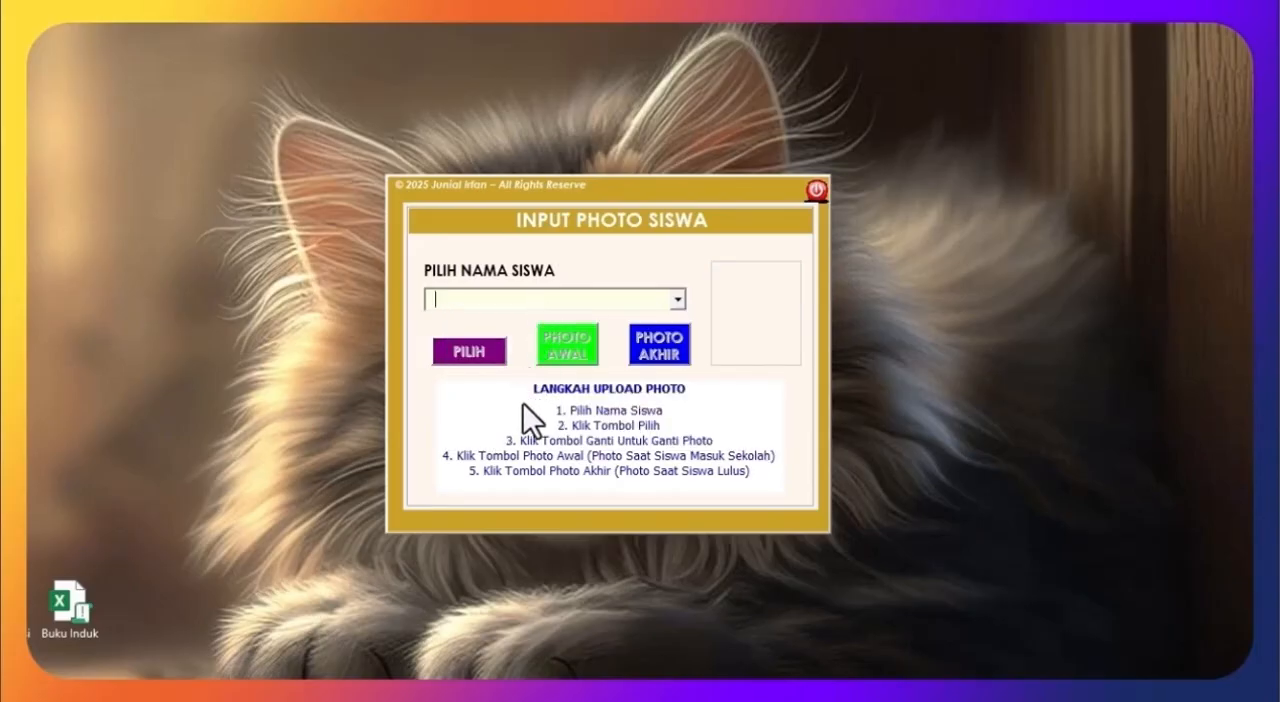
Step: Save the Salamn image as the first student's Photo Akhir and close the photo form
click(671, 300)
click(540, 332)
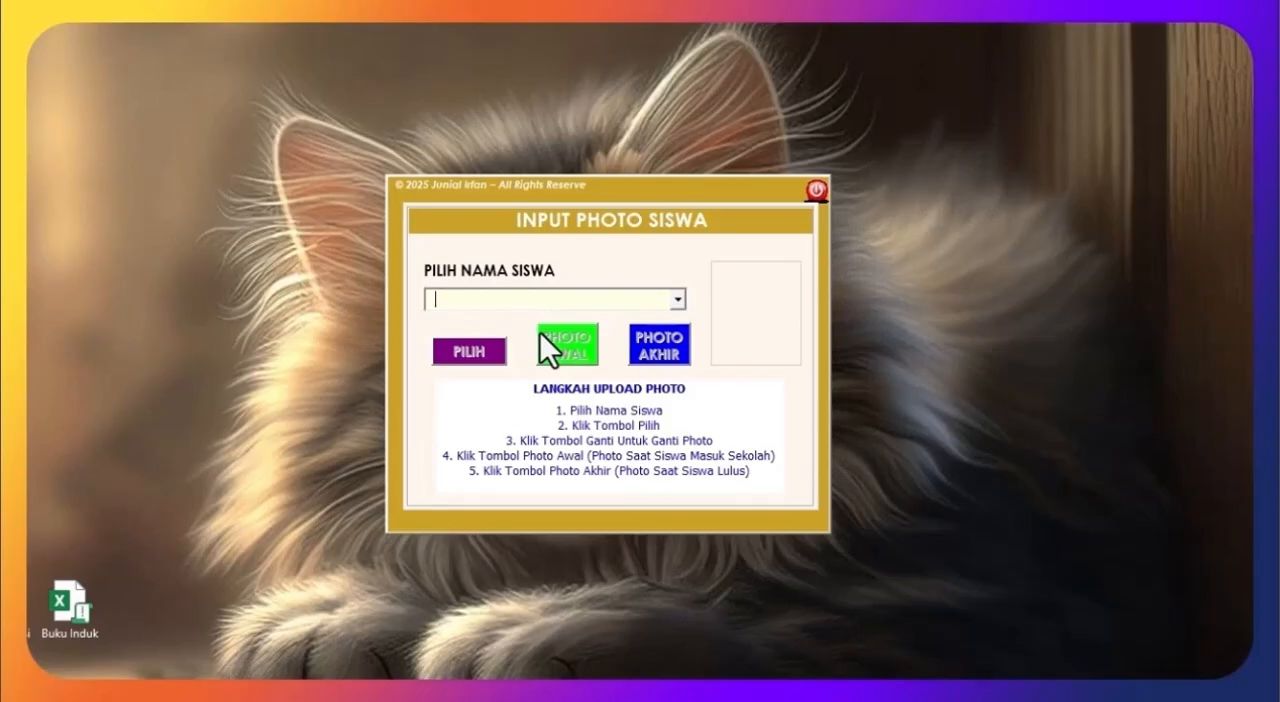
click(466, 350)
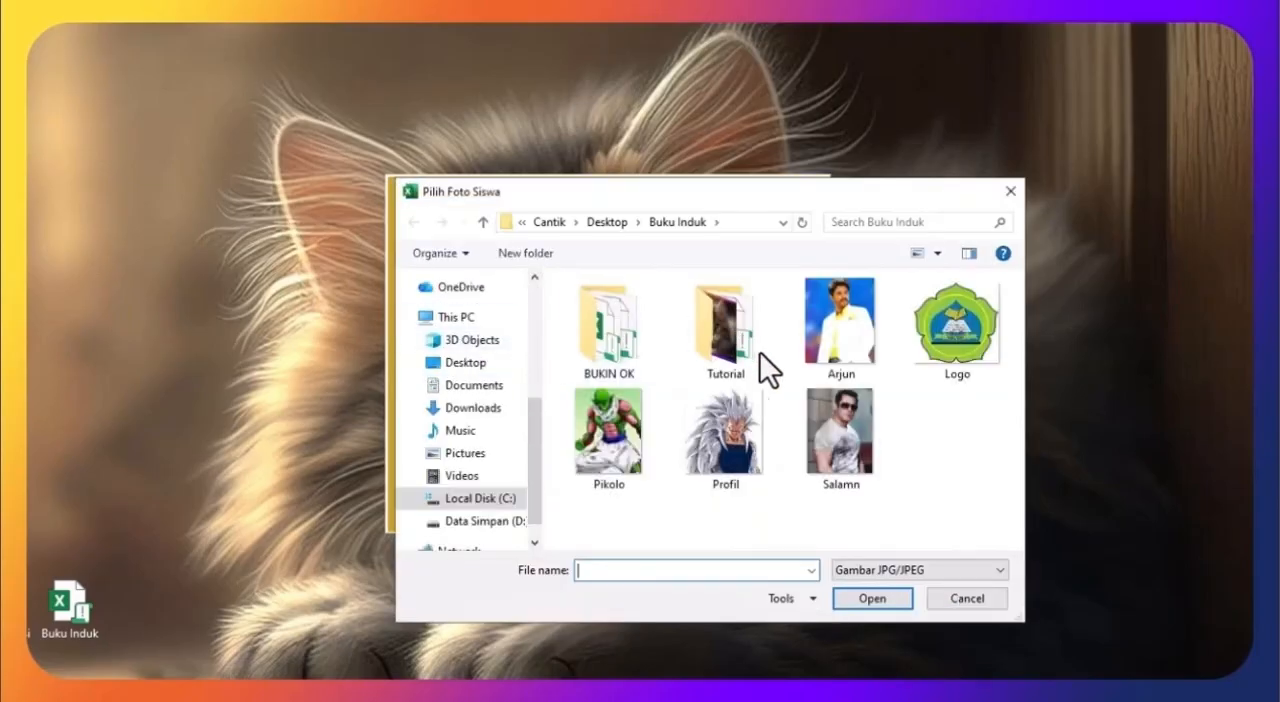
click(844, 426)
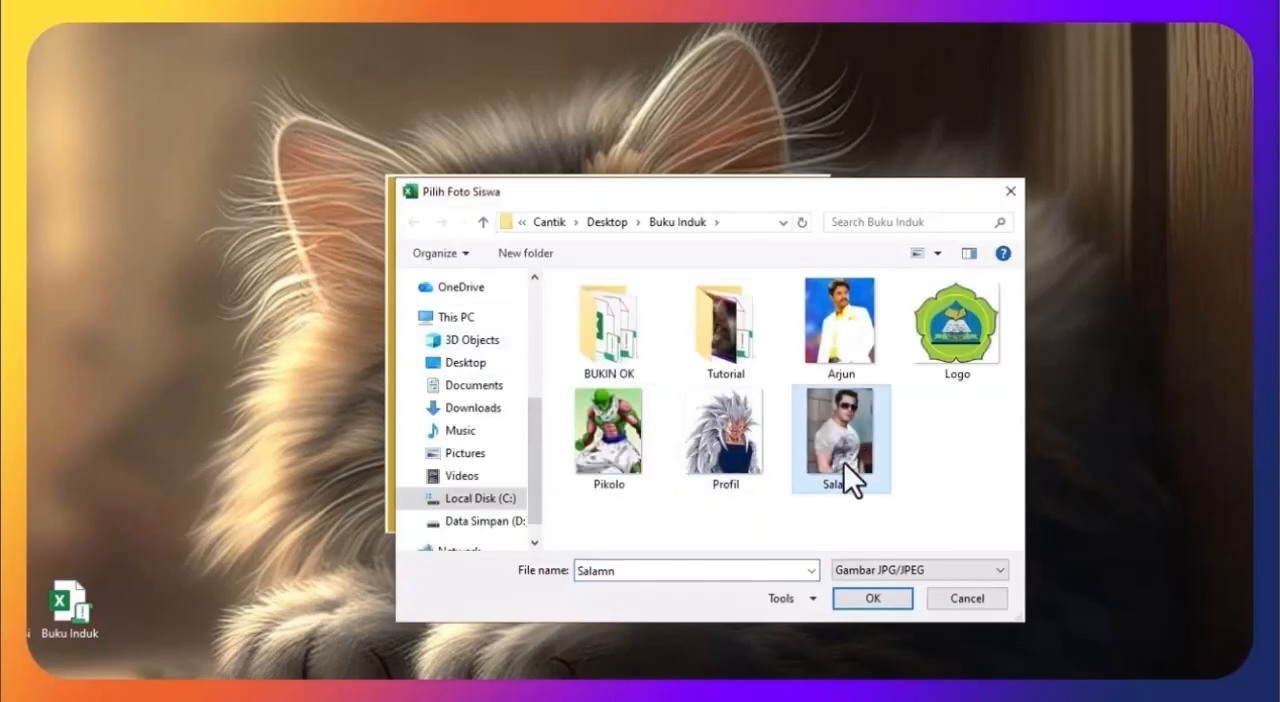
click(868, 600)
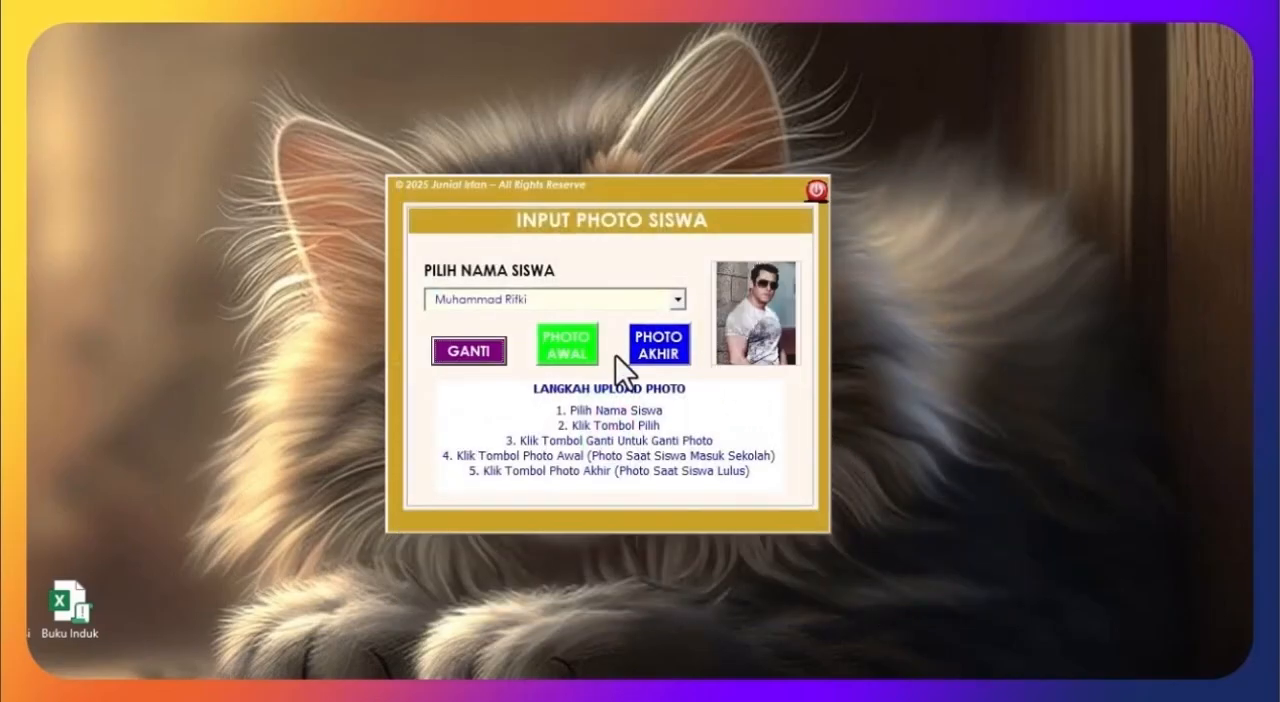
click(671, 360)
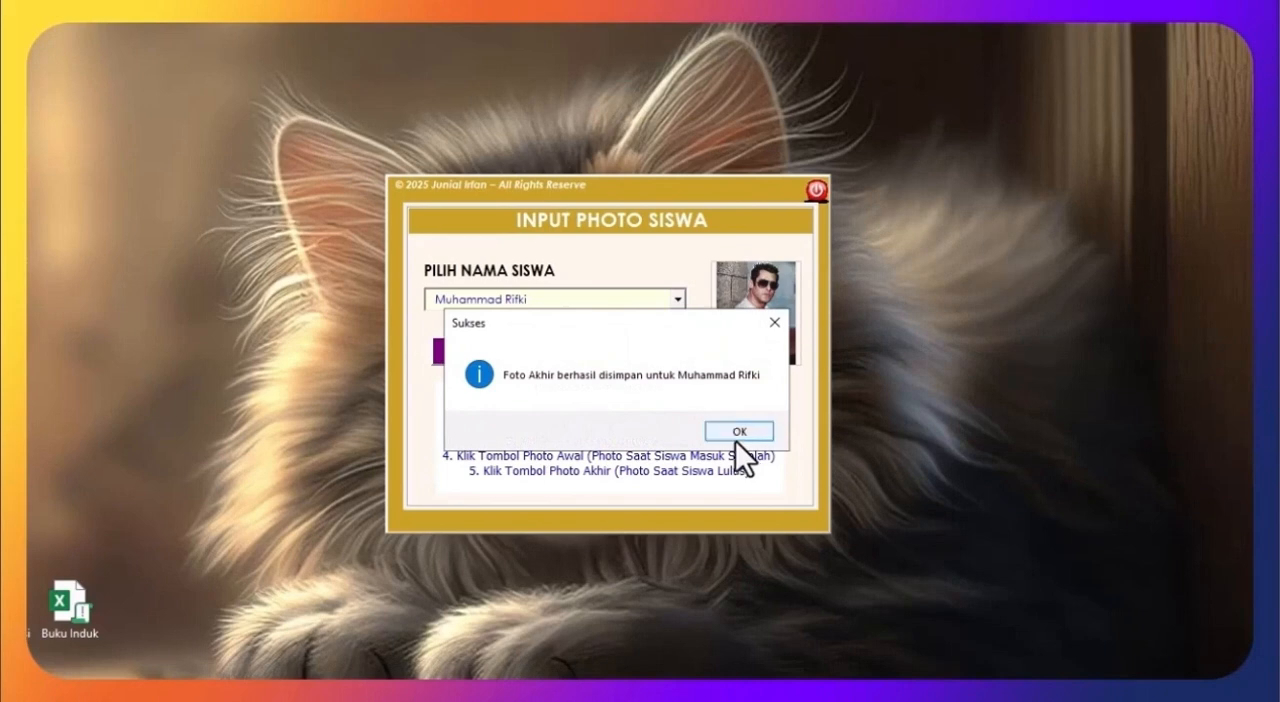
click(731, 440)
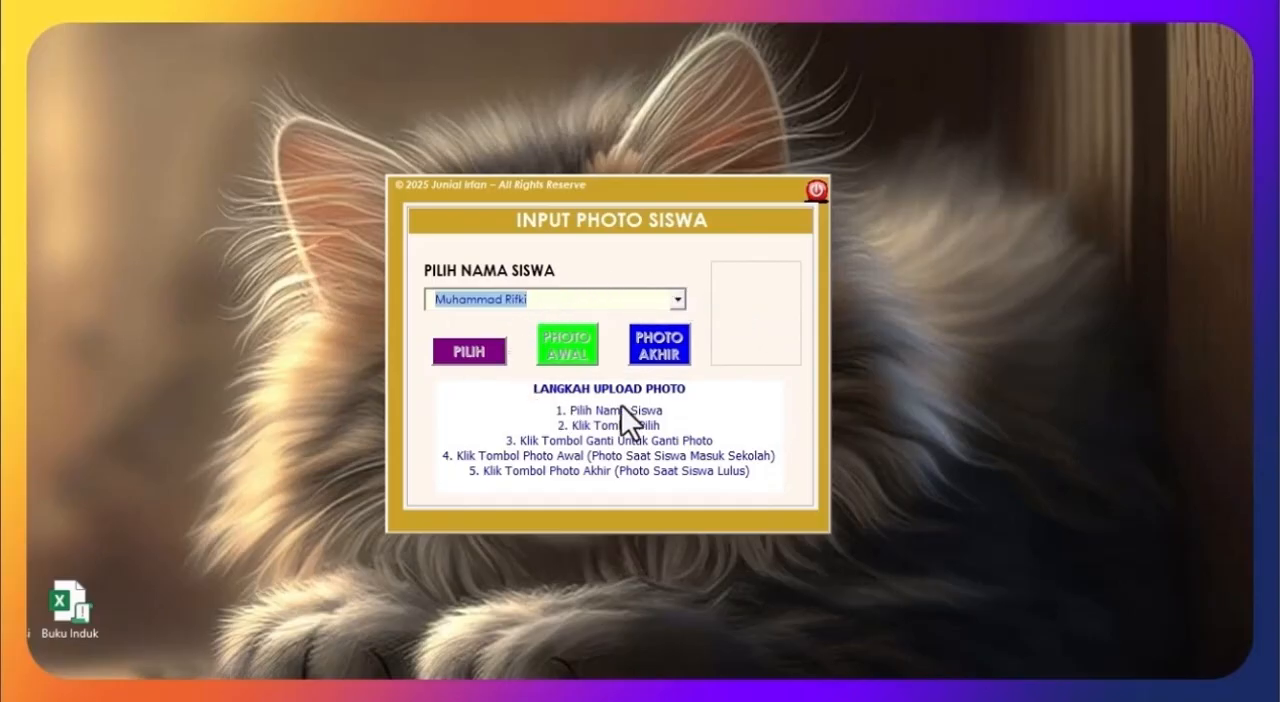
click(818, 192)
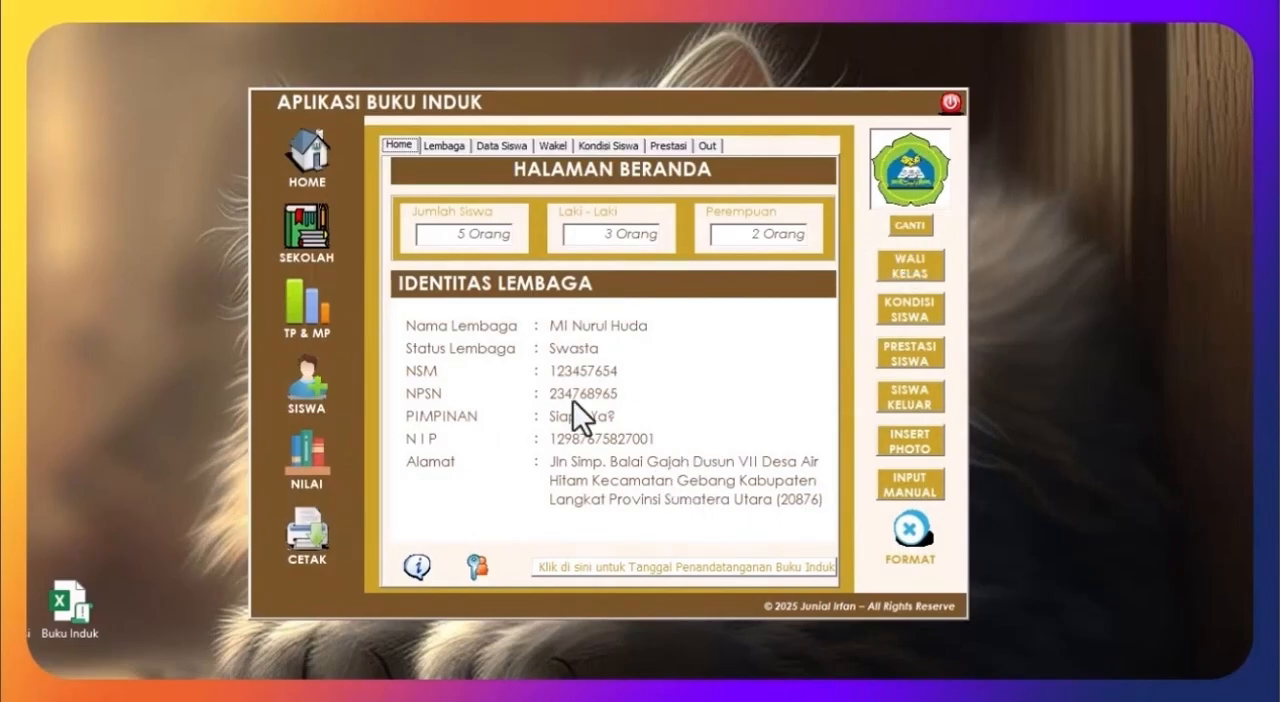
Step: Review the pages of the application usage guide and look at the change-password form, closing each one
click(417, 567)
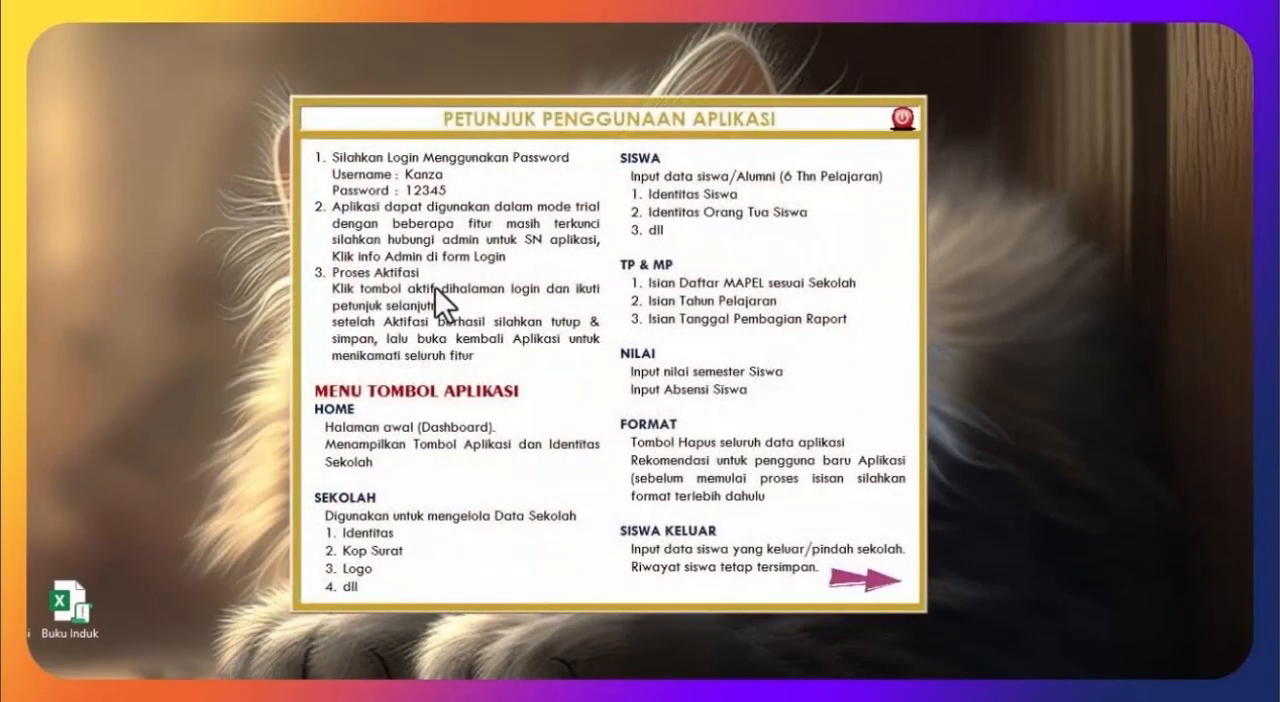
click(858, 577)
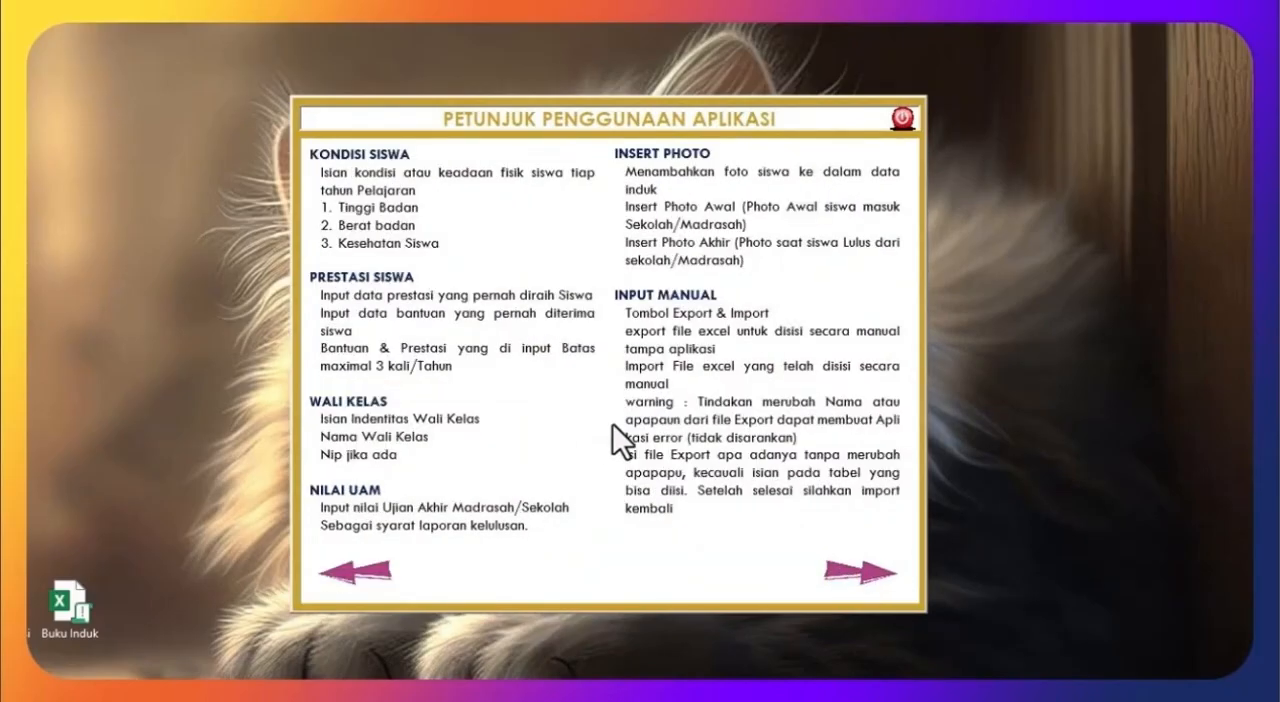
click(372, 573)
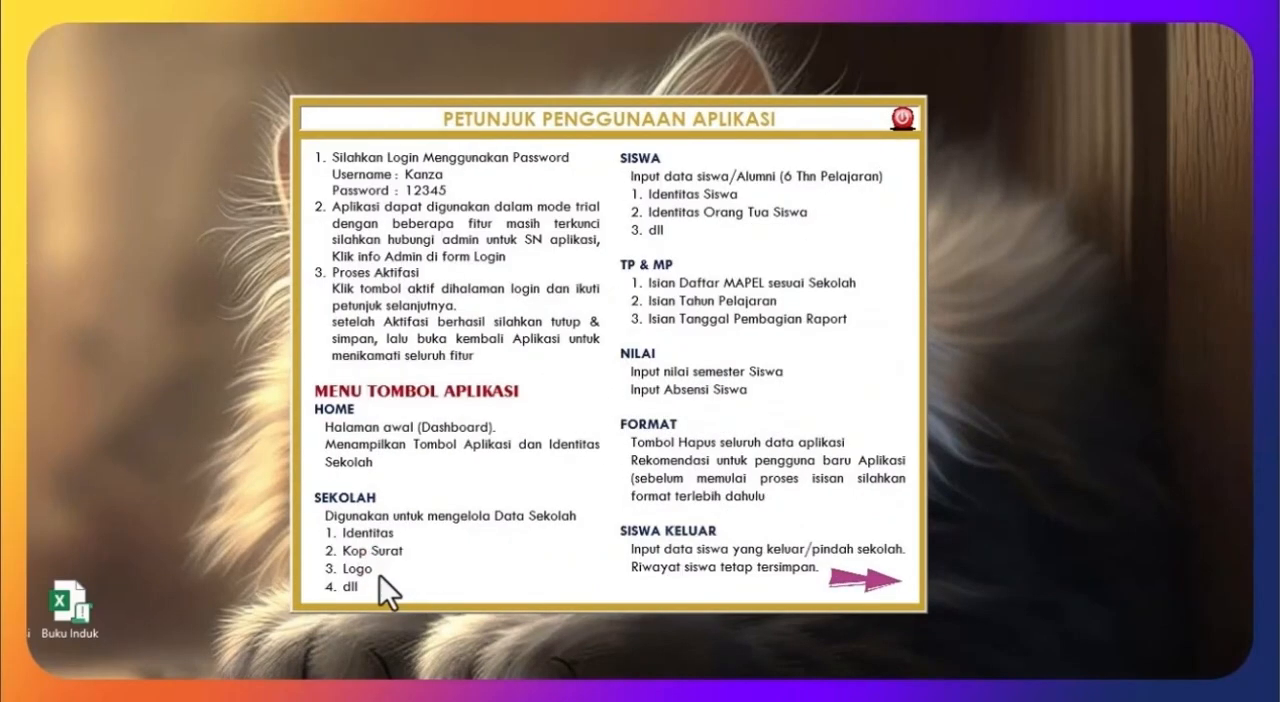
click(902, 121)
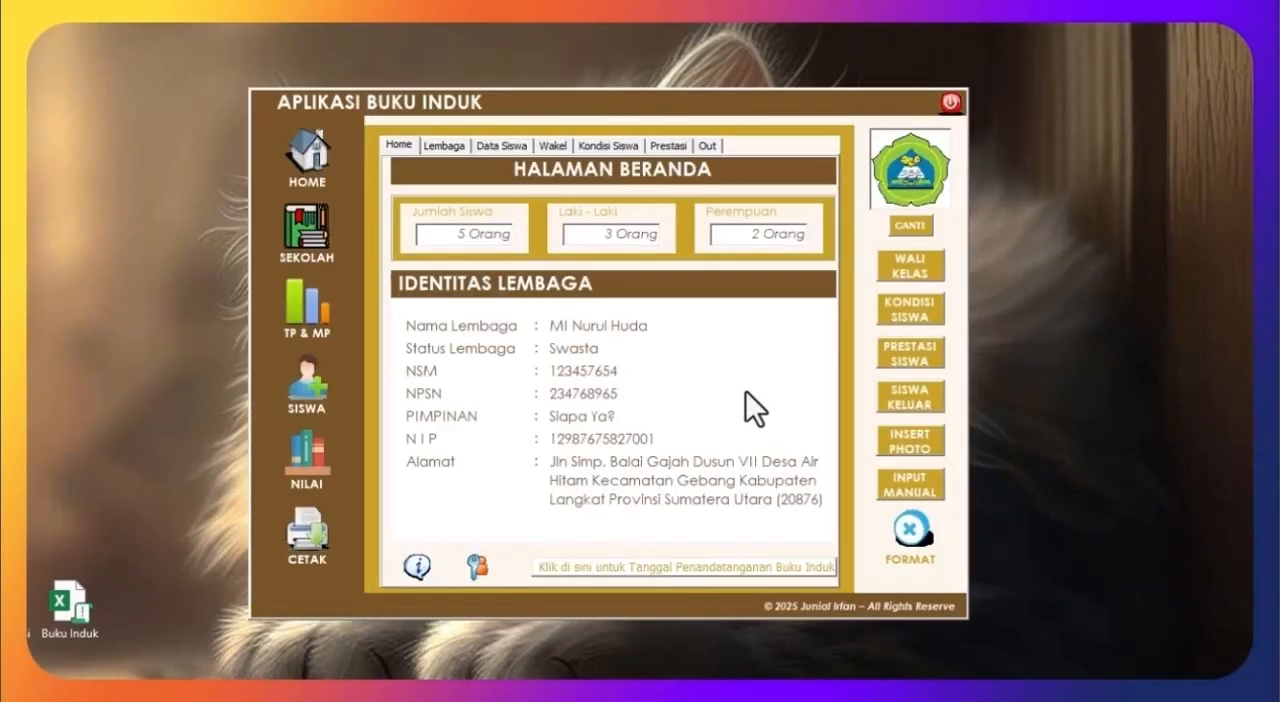
click(481, 573)
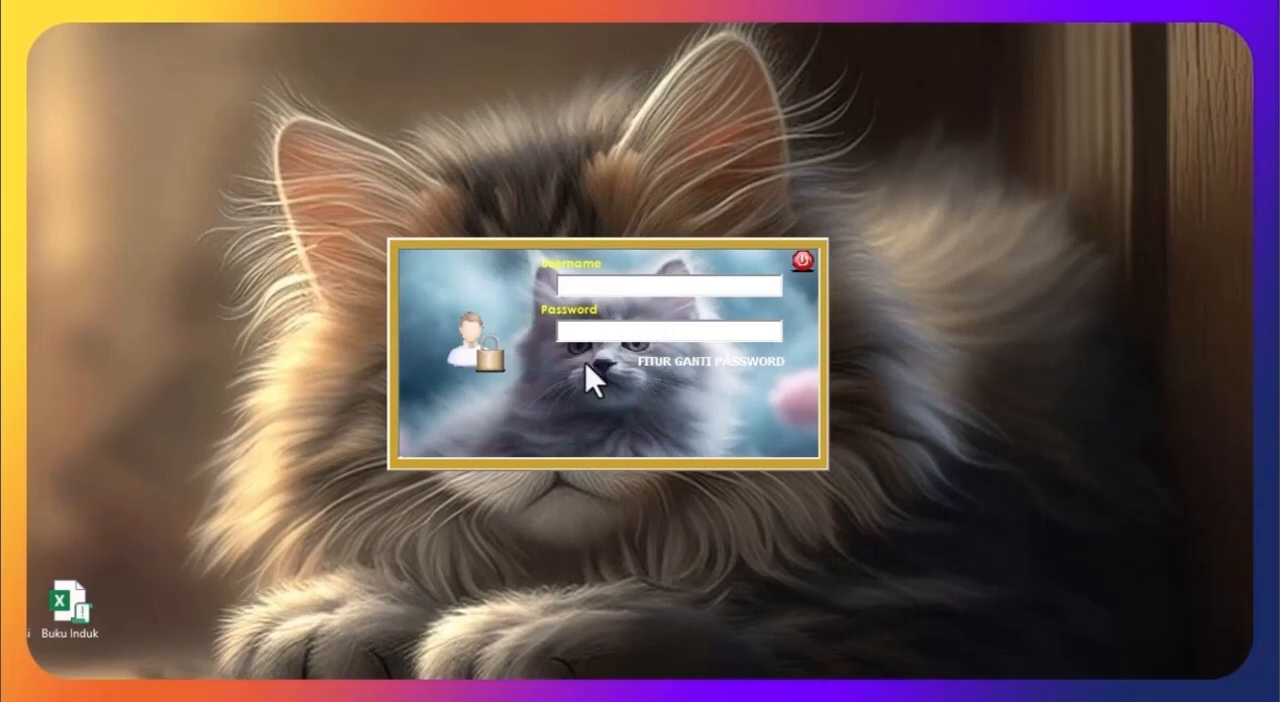
click(795, 255)
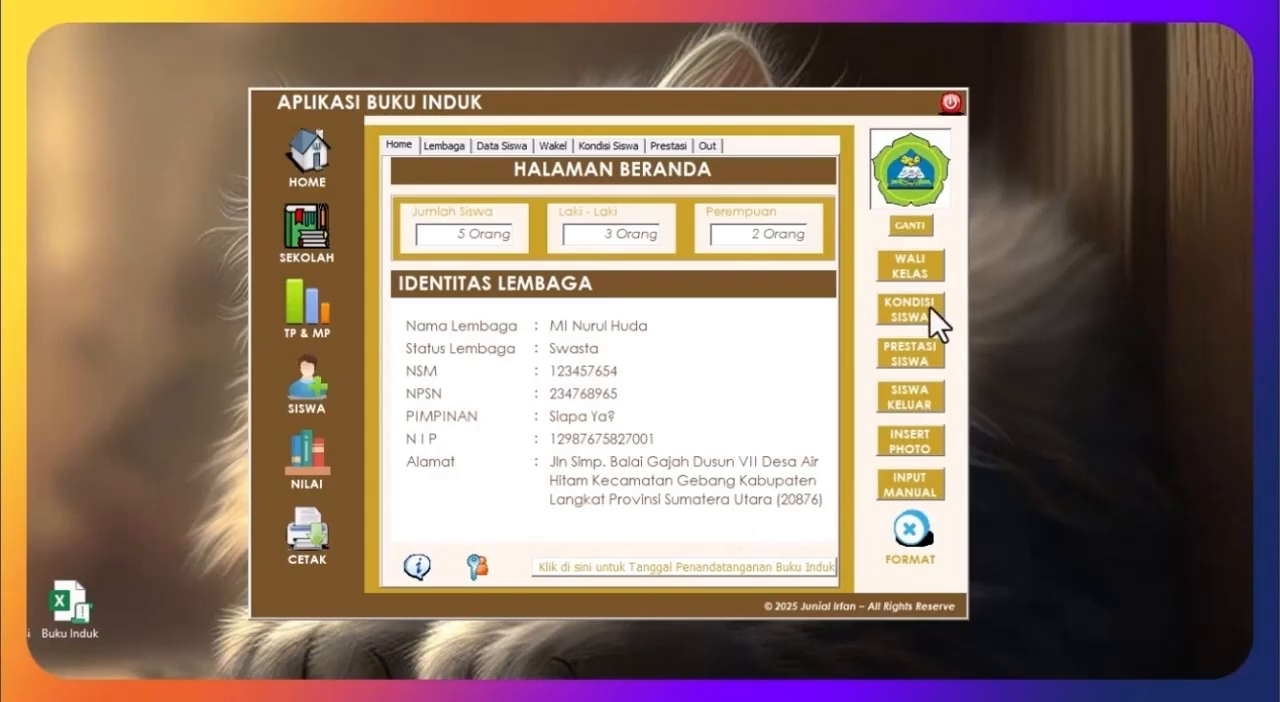
Step: Log out of the application with the work saved and log back in
click(950, 101)
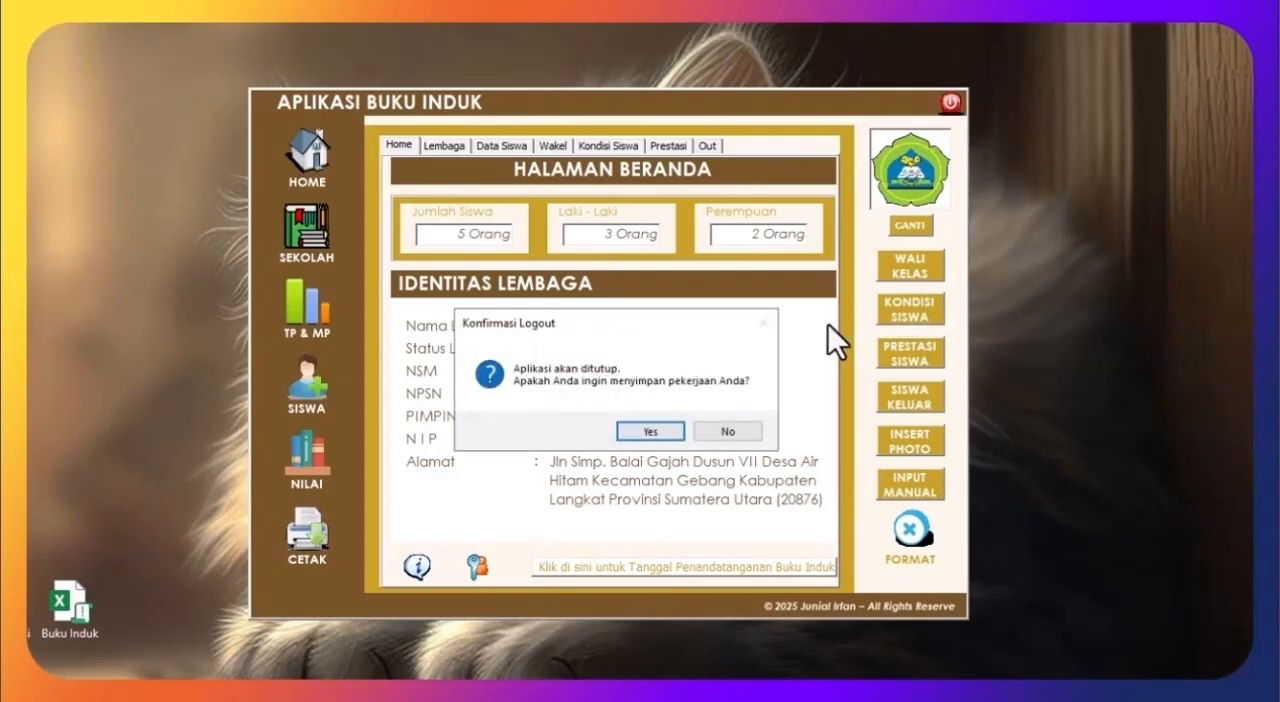
click(641, 437)
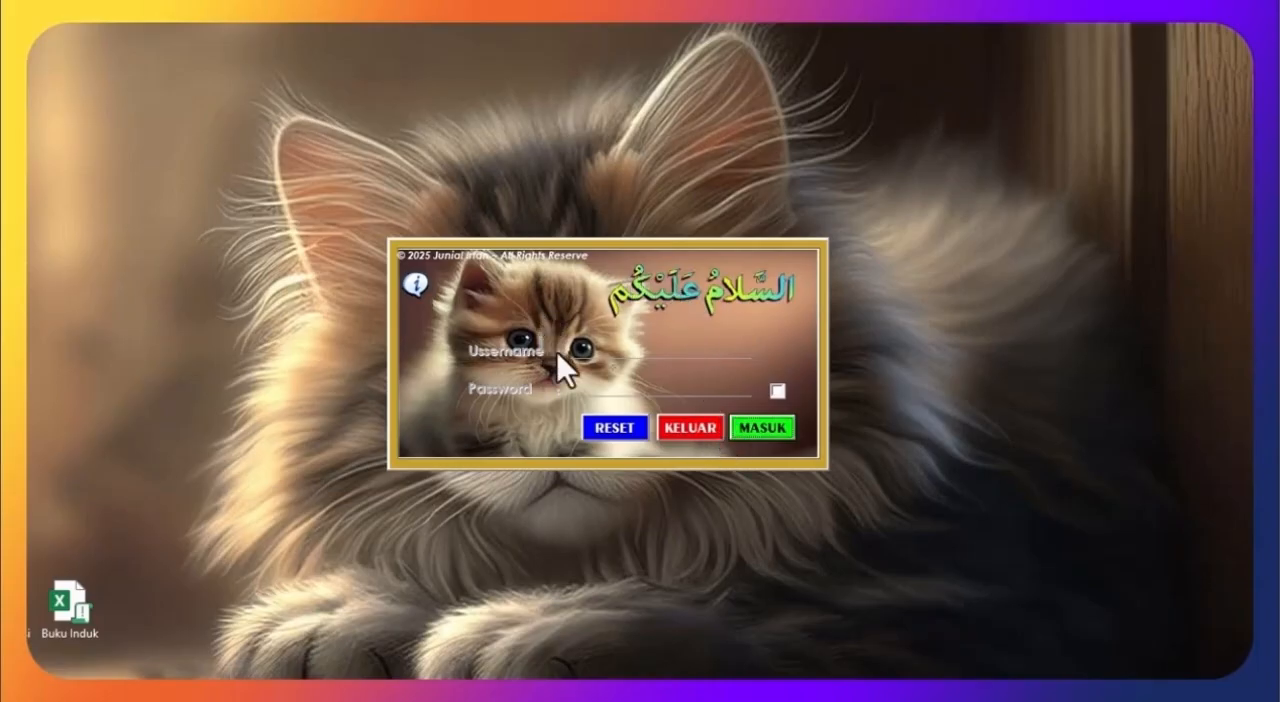
click(745, 425)
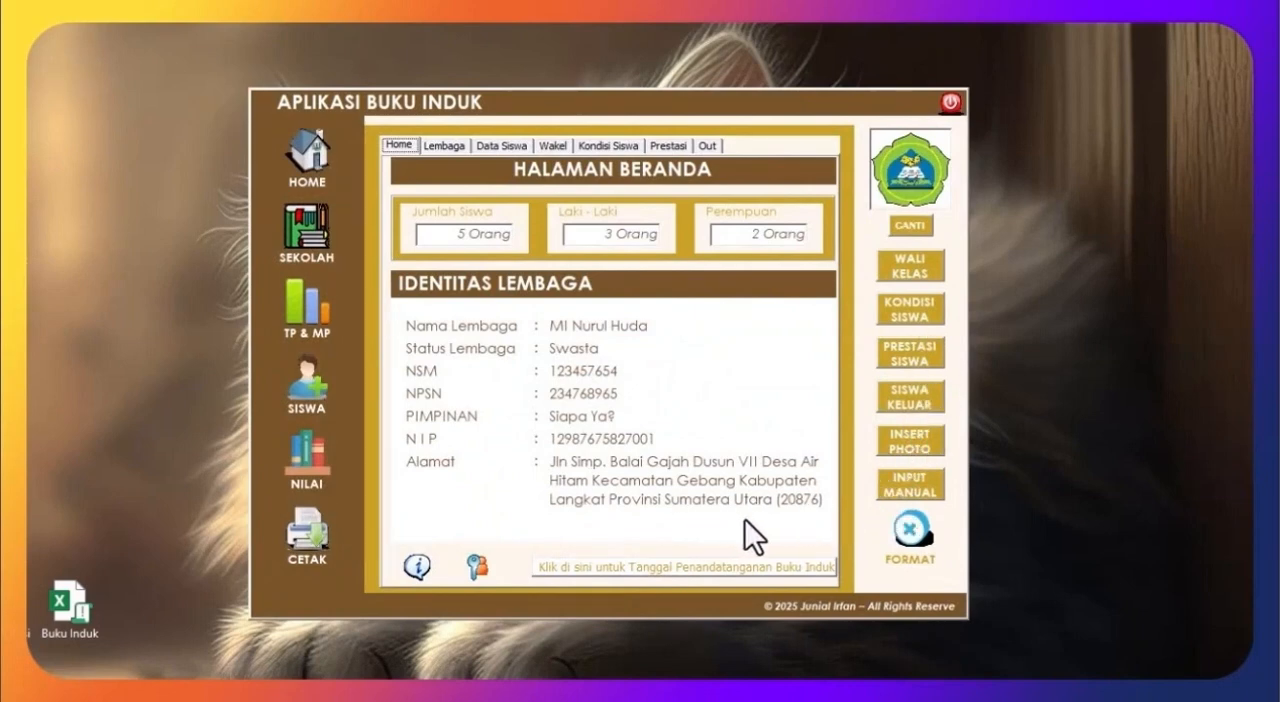
Step: Open the manual input form and export the Data Siswa form, confirming the export
click(934, 499)
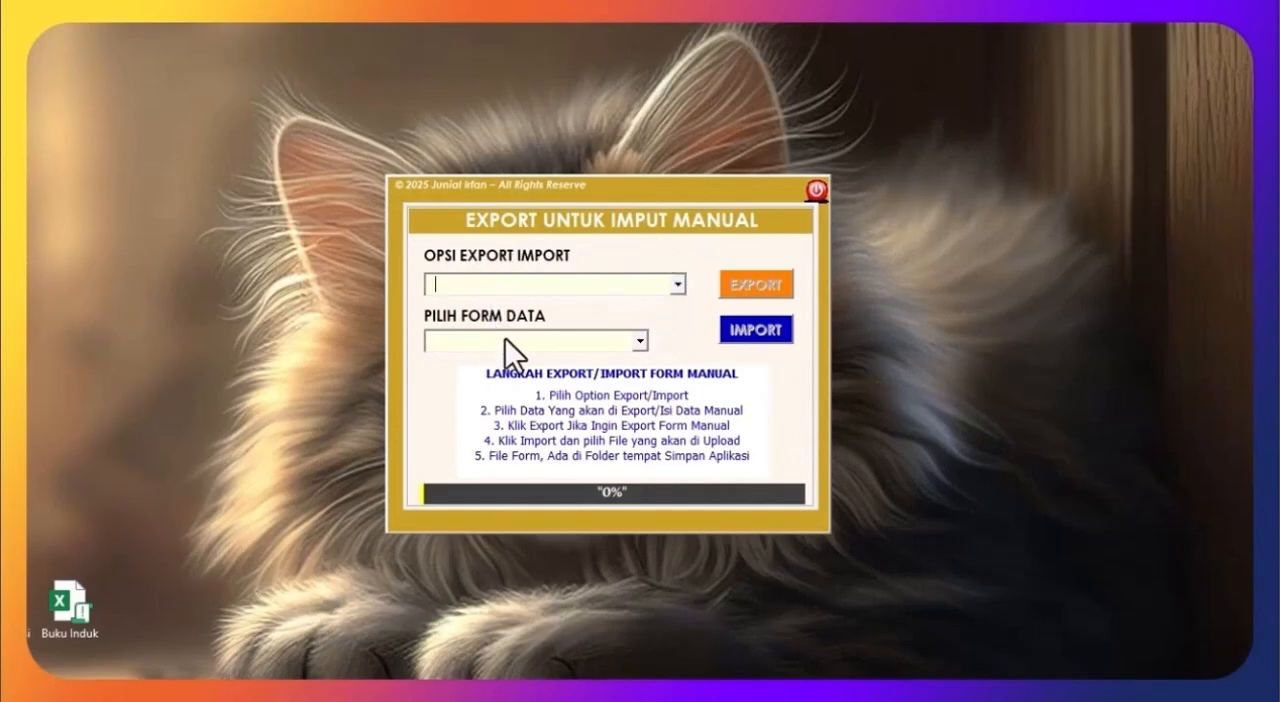
click(678, 285)
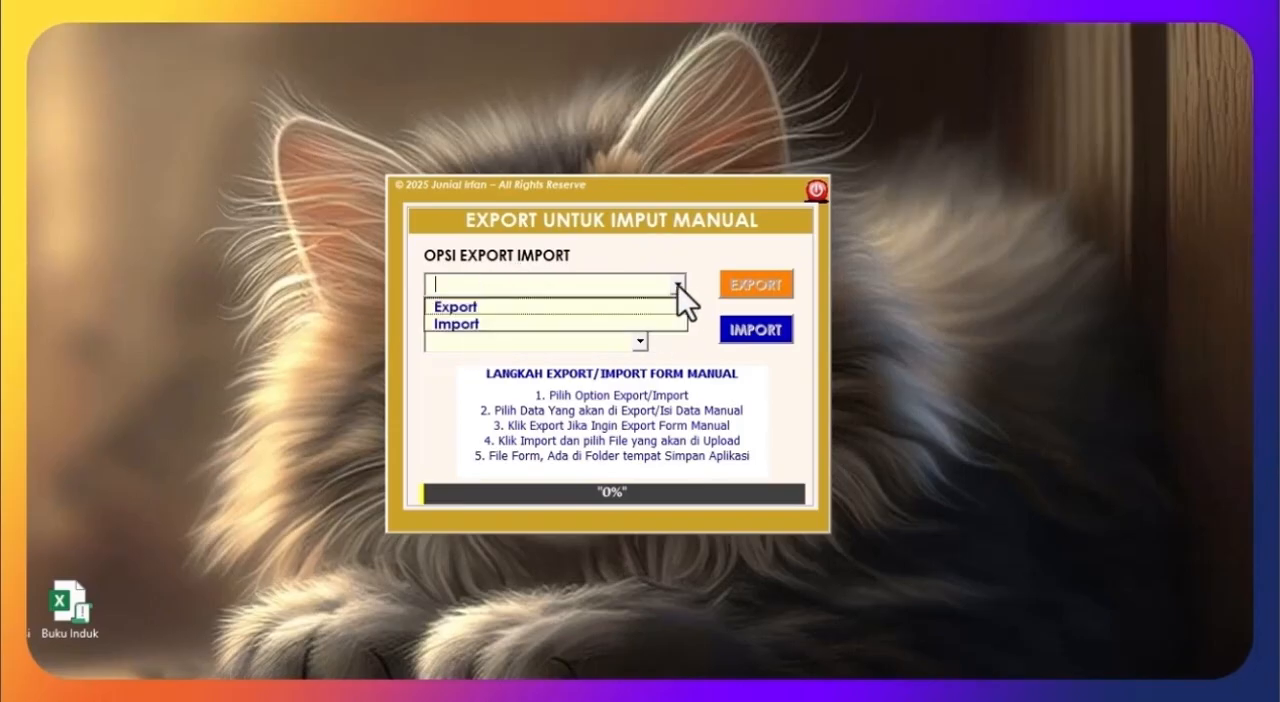
click(598, 308)
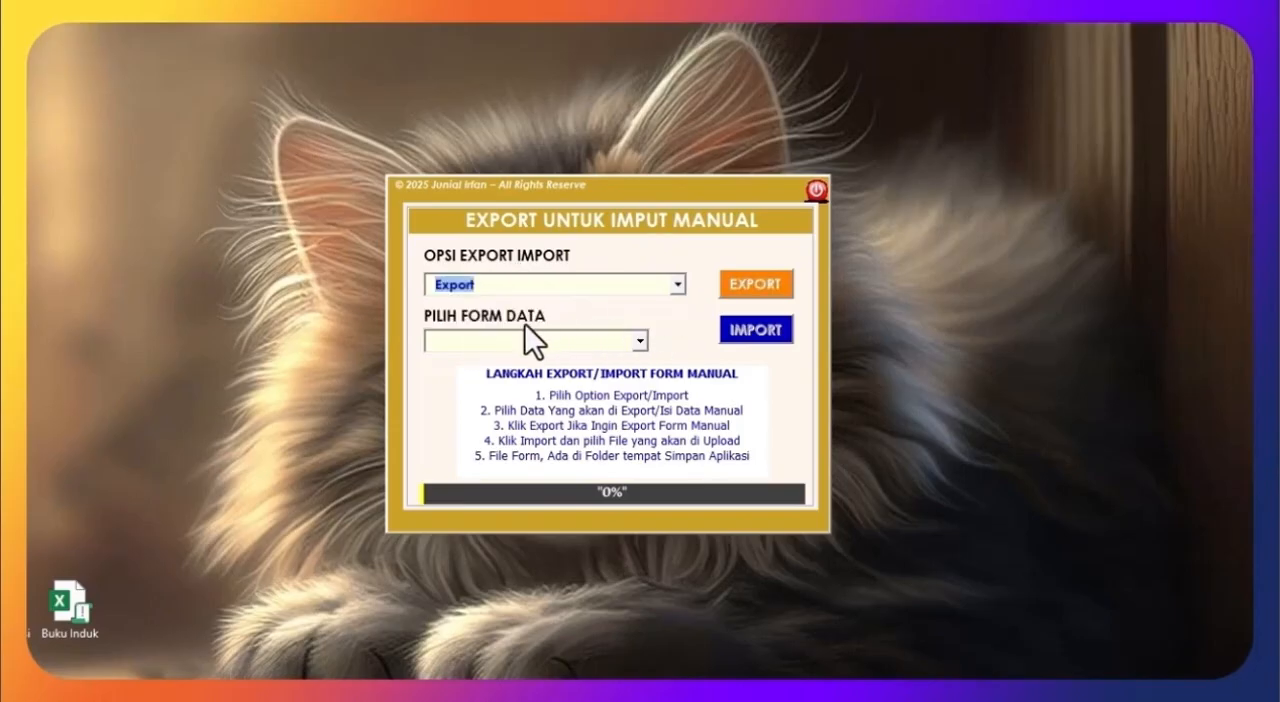
click(640, 342)
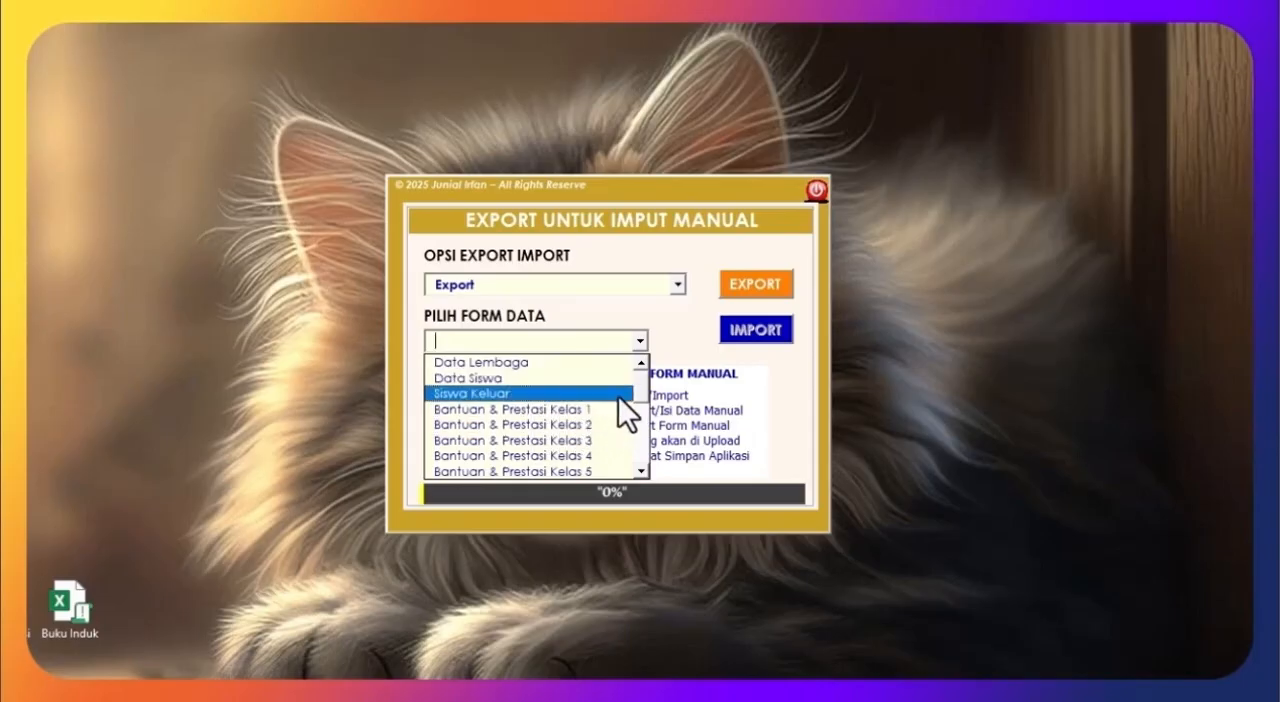
mouse_move(636, 383)
mouse_down()
mouse_move(629, 462)
mouse_move(629, 376)
mouse_up()
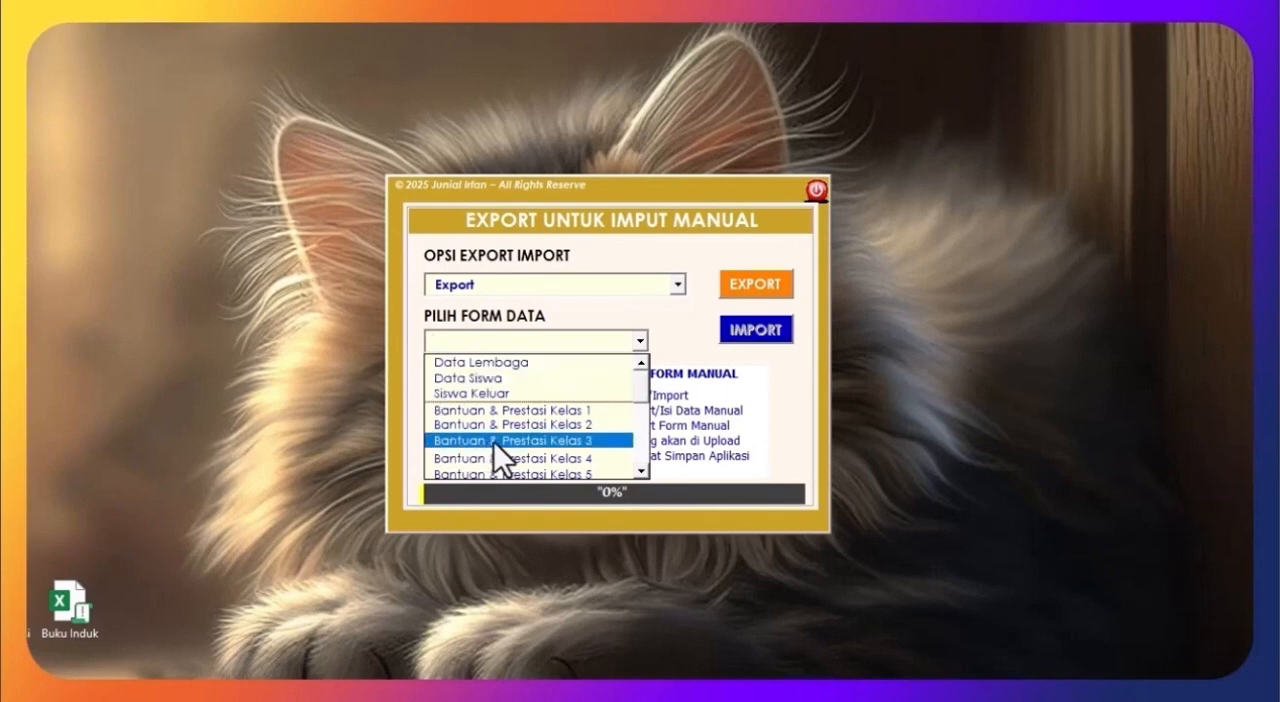
click(477, 380)
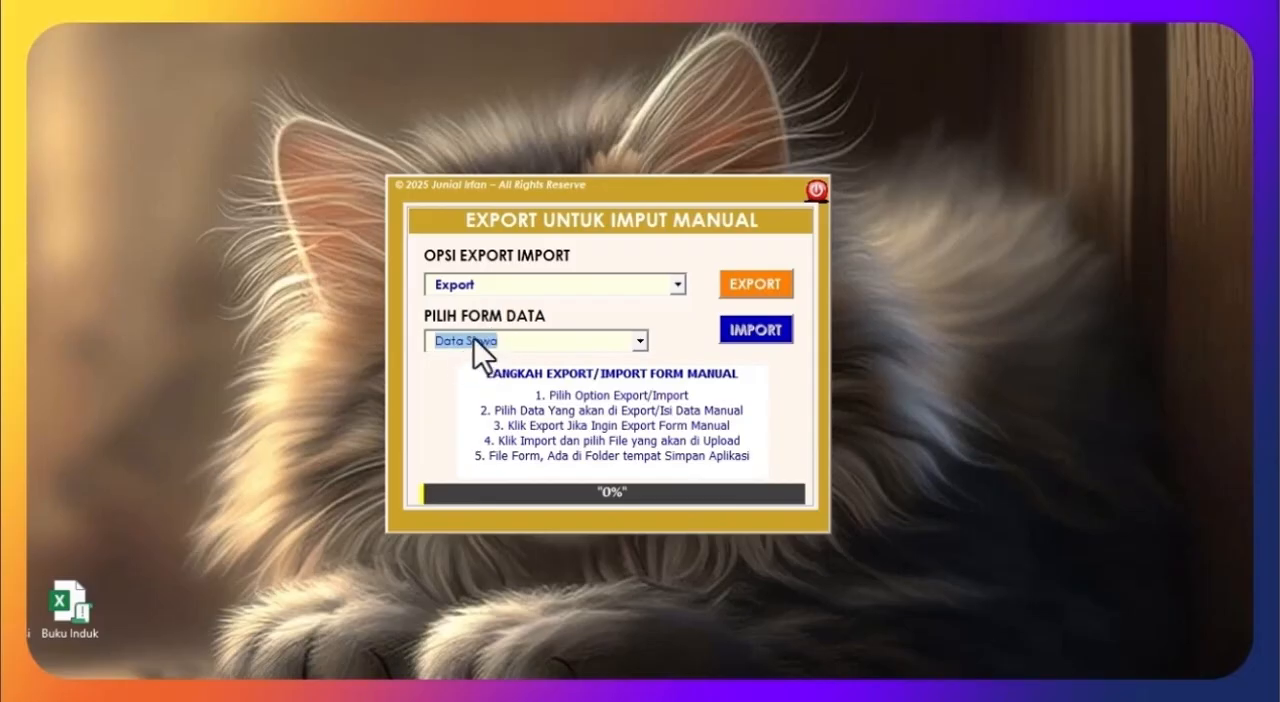
click(755, 286)
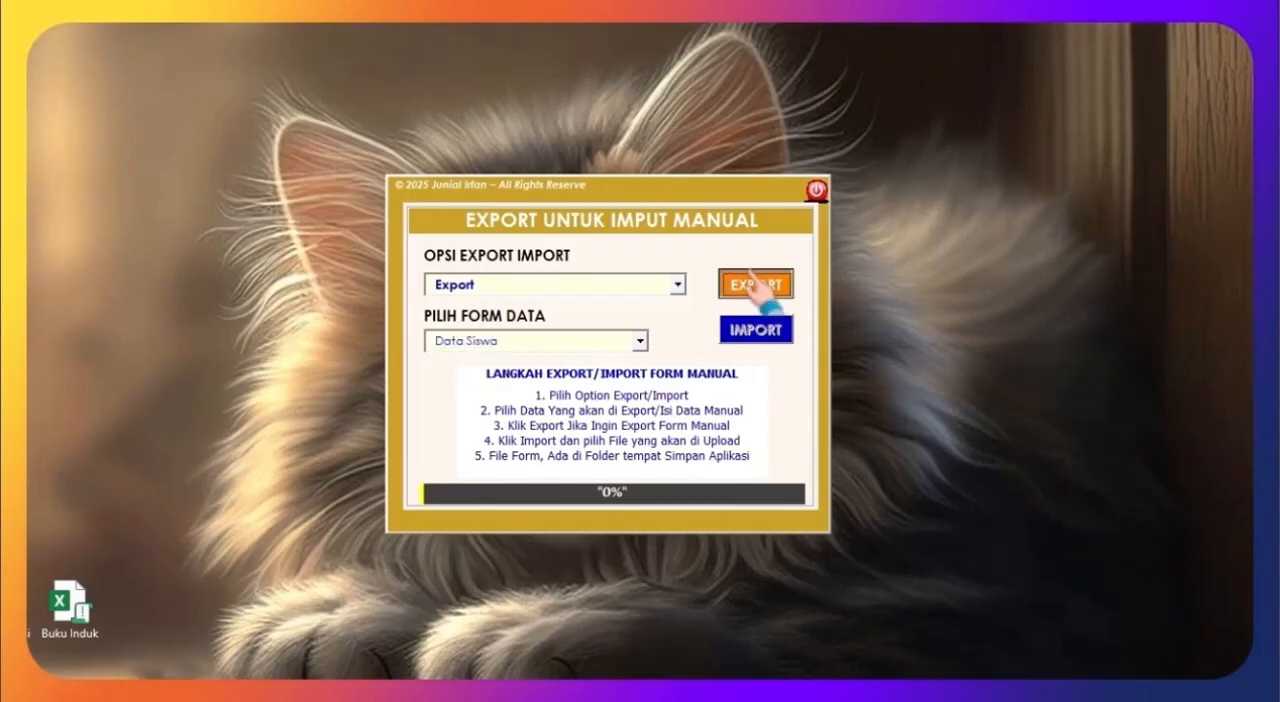
click(623, 429)
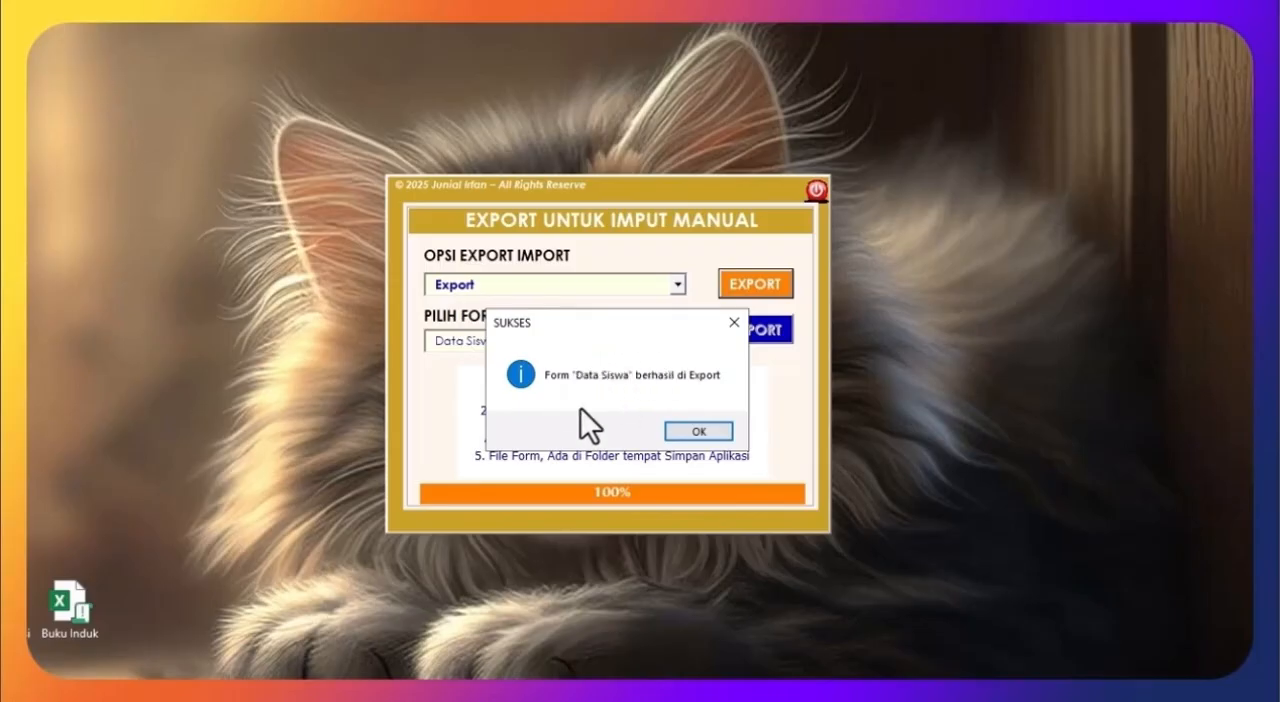
click(712, 437)
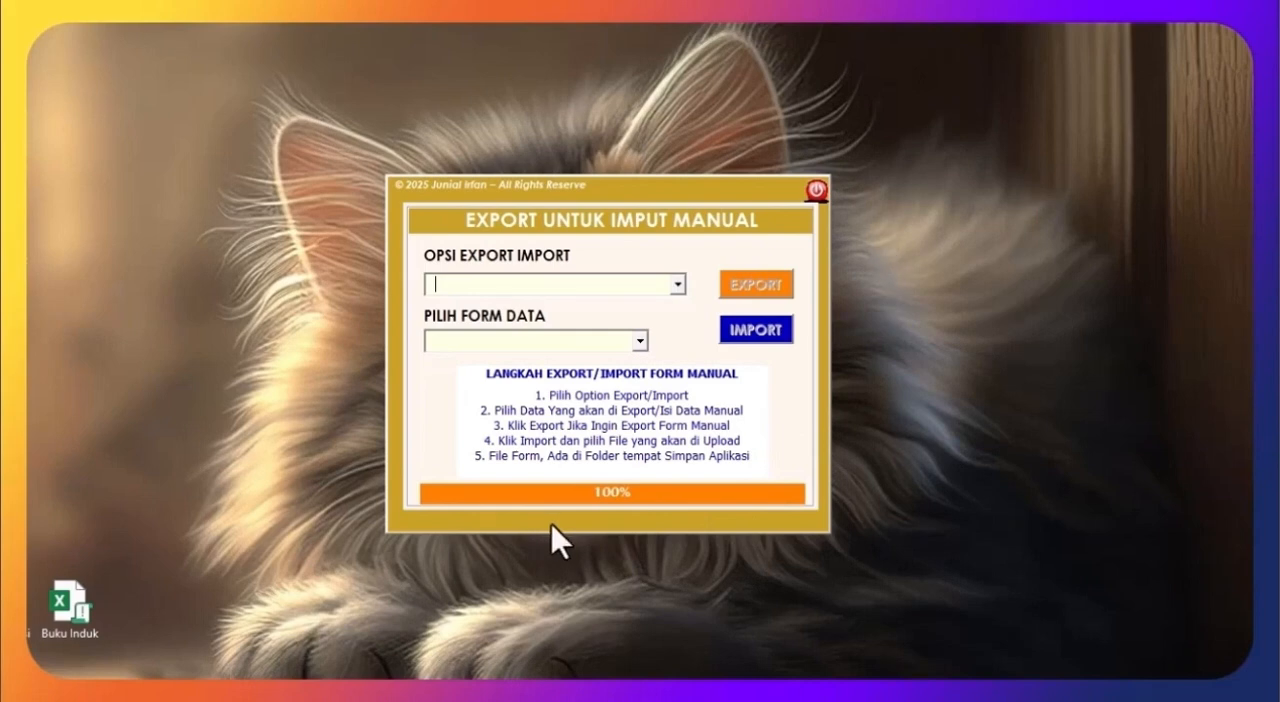
Step: Import the Data Siswa file from the Manual folder as the Data Siswa form, confirm the import and close the manual input form
click(677, 286)
click(574, 326)
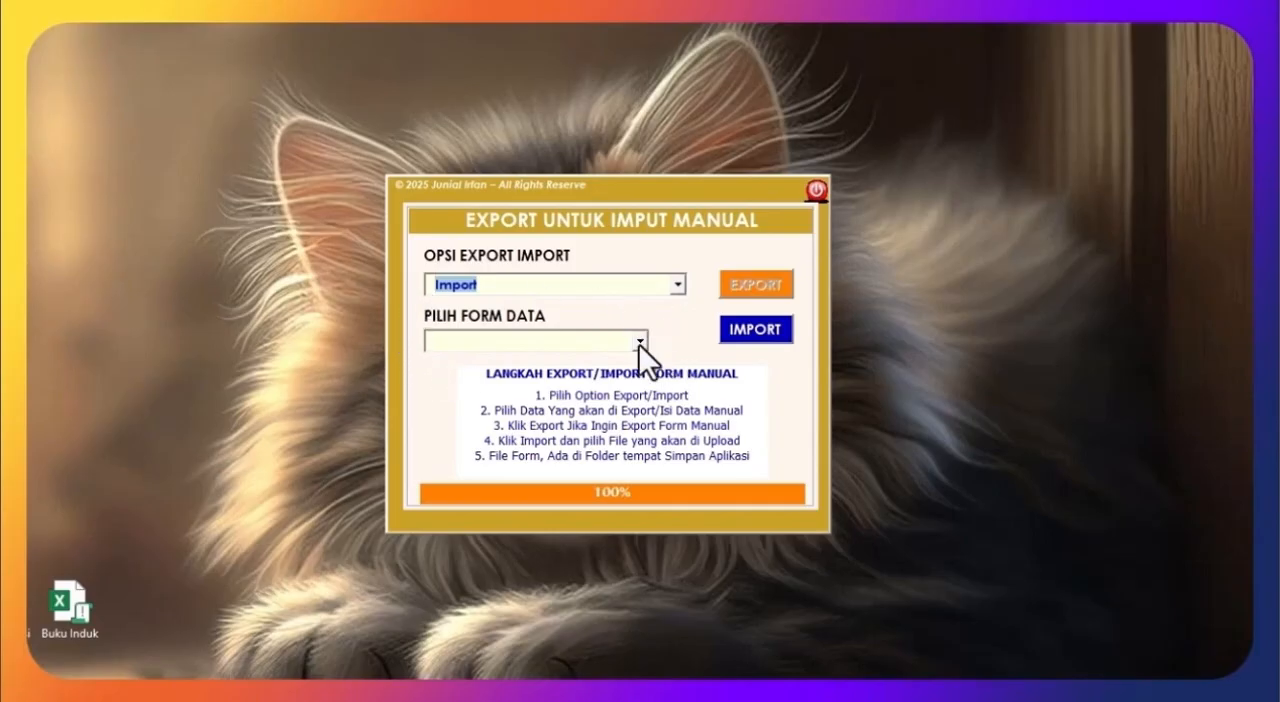
click(639, 342)
click(577, 379)
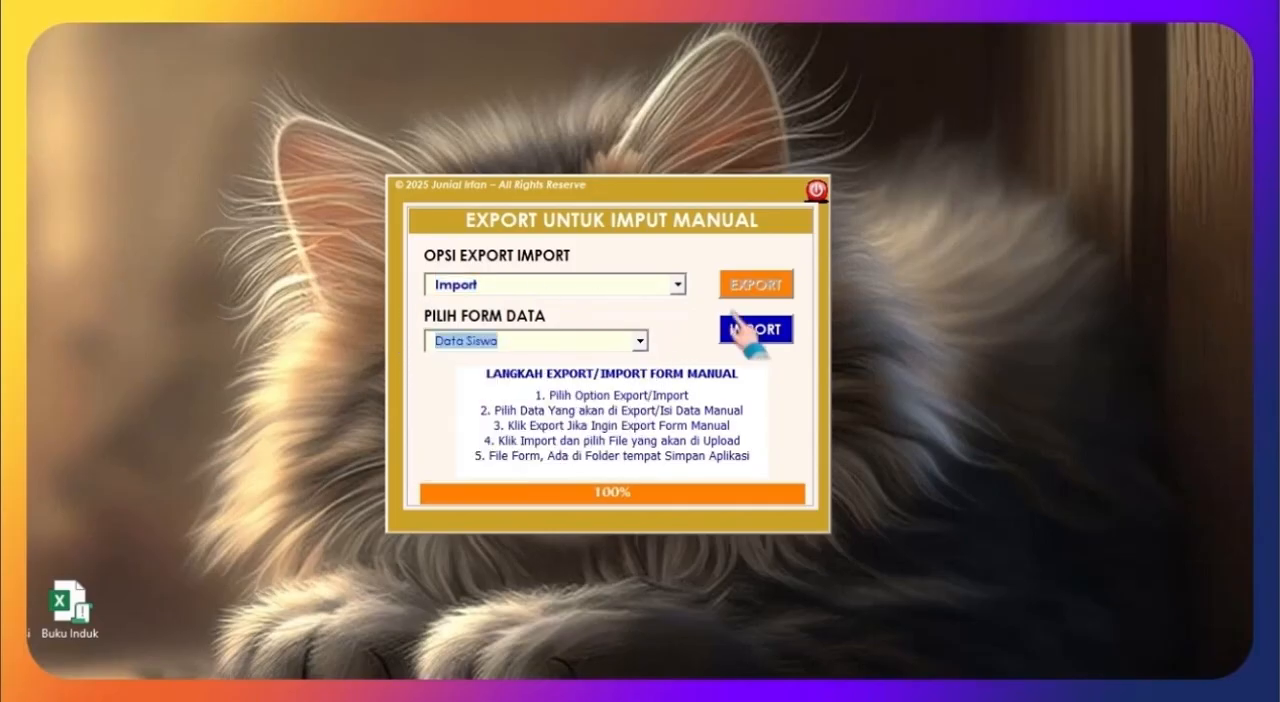
click(733, 325)
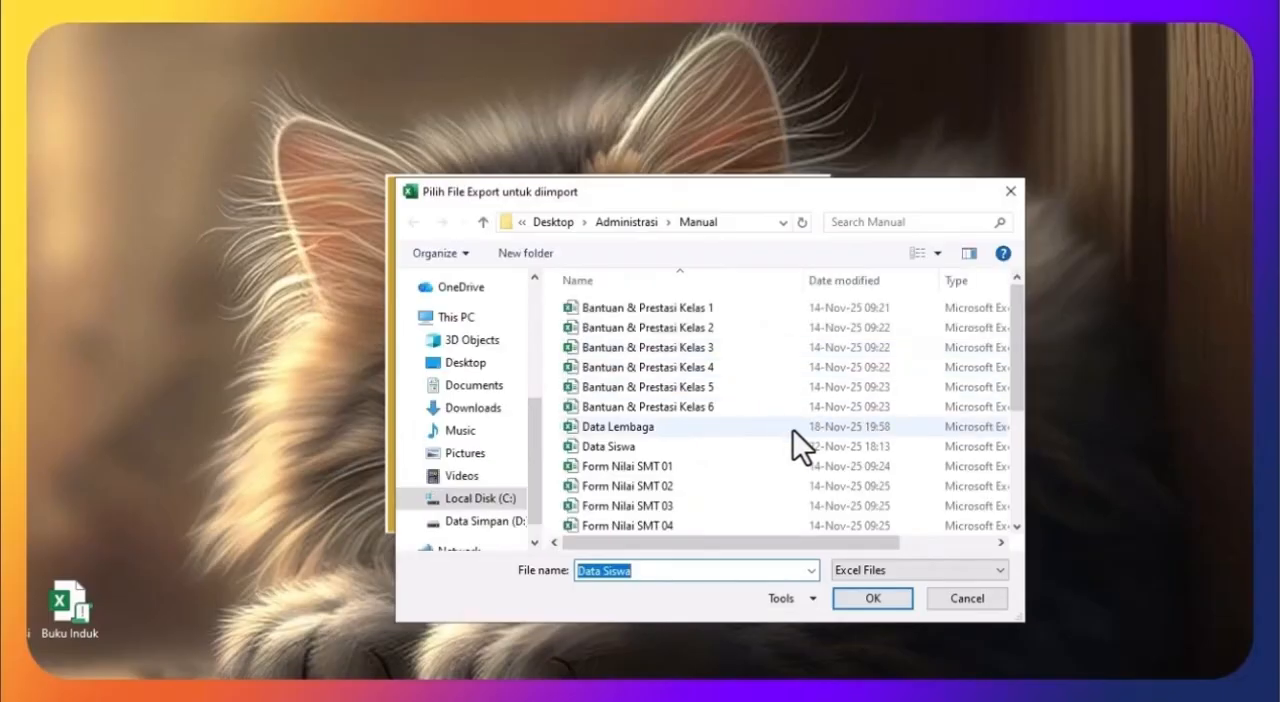
click(609, 445)
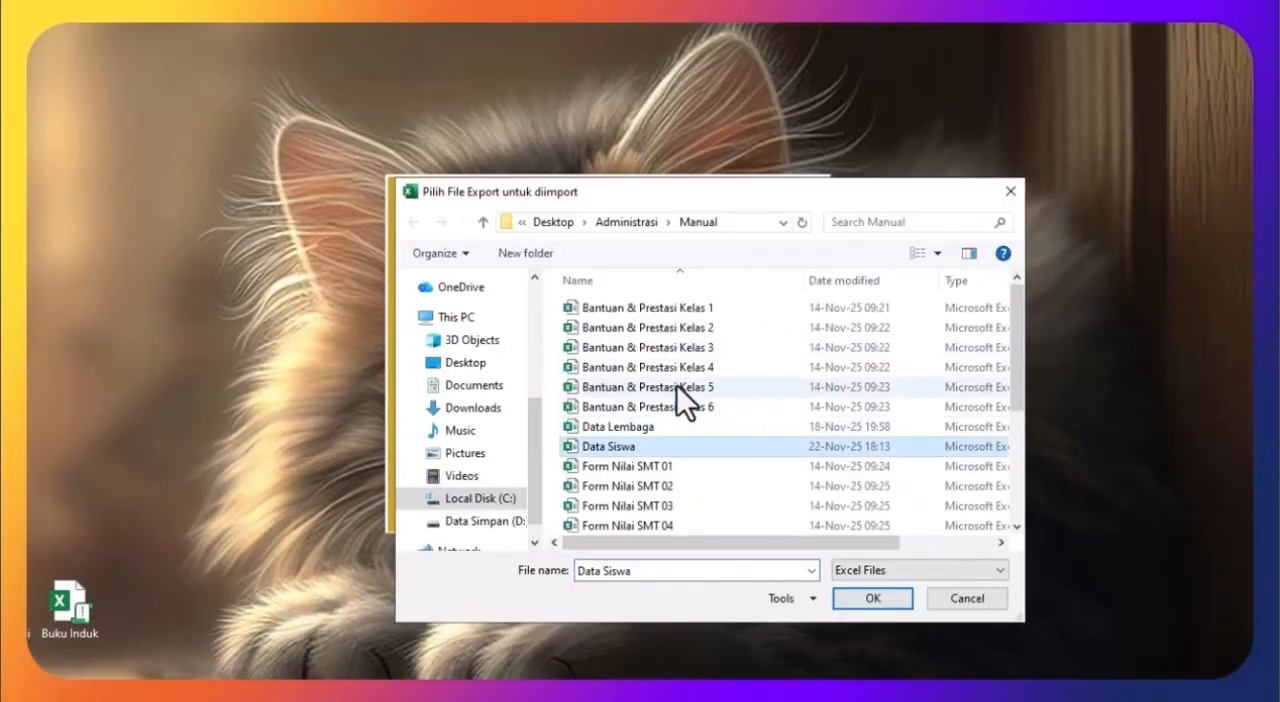
click(872, 600)
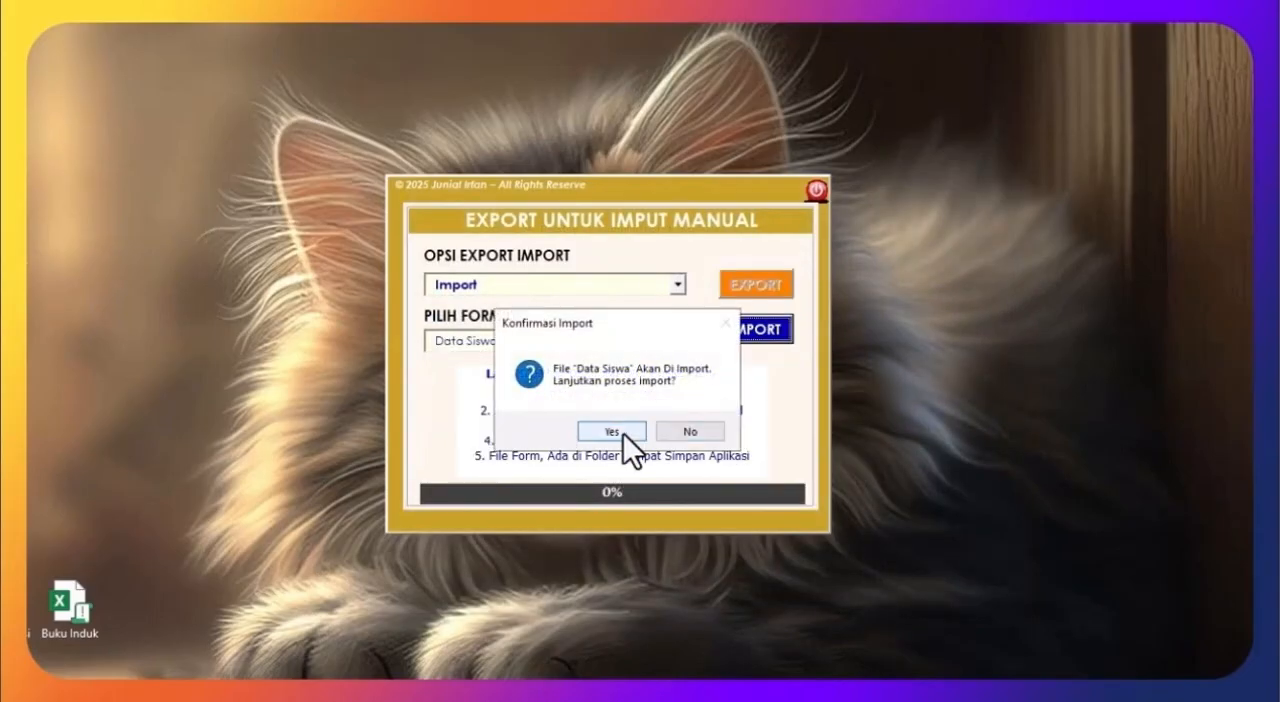
click(612, 431)
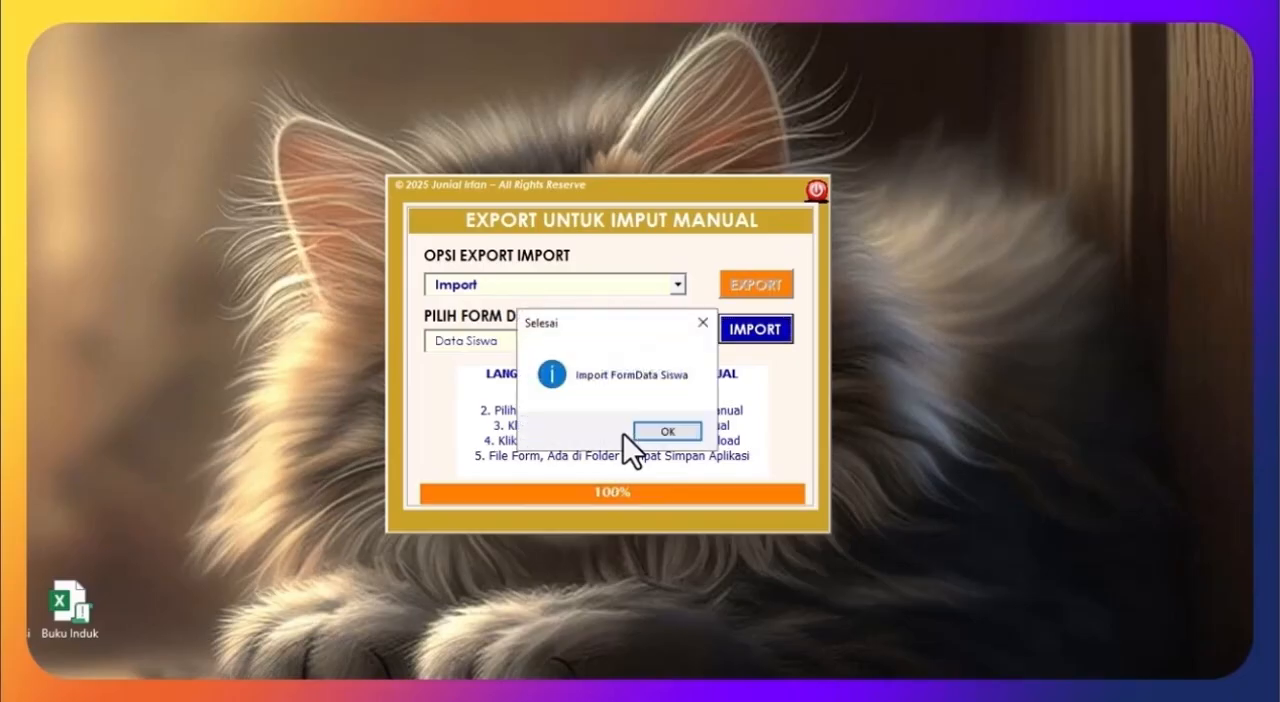
click(657, 439)
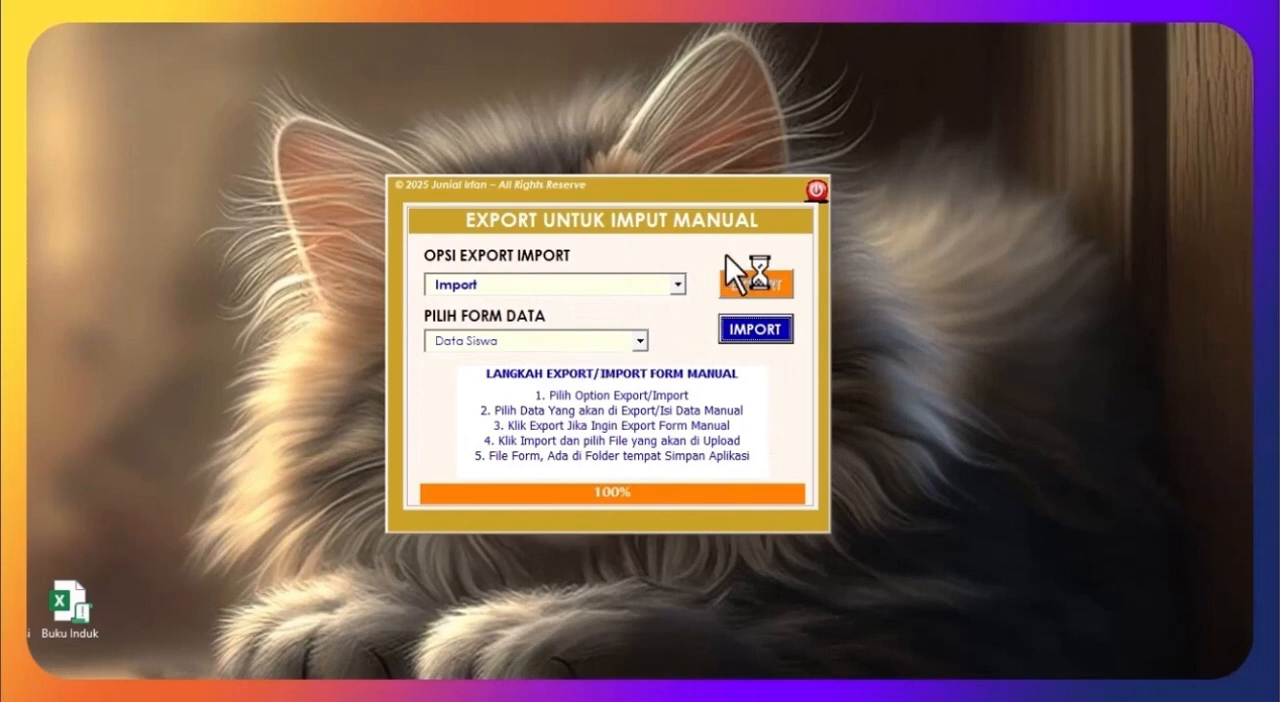
click(808, 180)
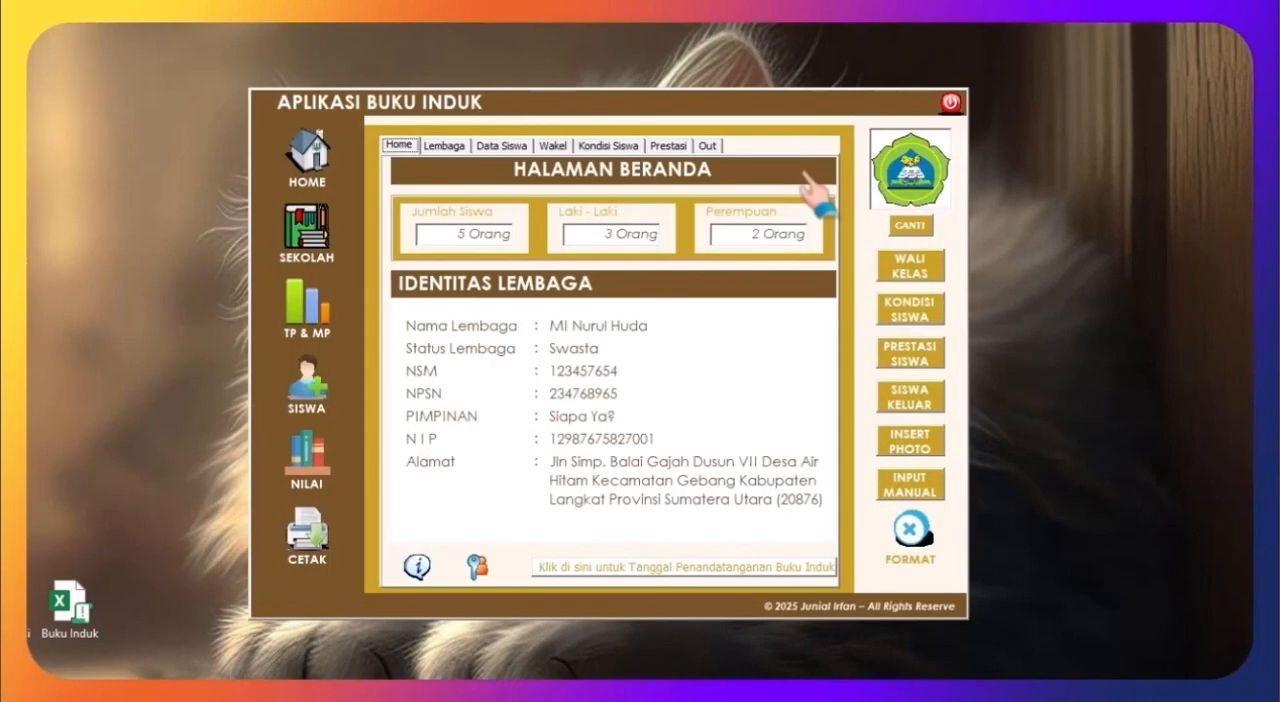
Step: Save the work while logging out of the application, and log in again
click(948, 100)
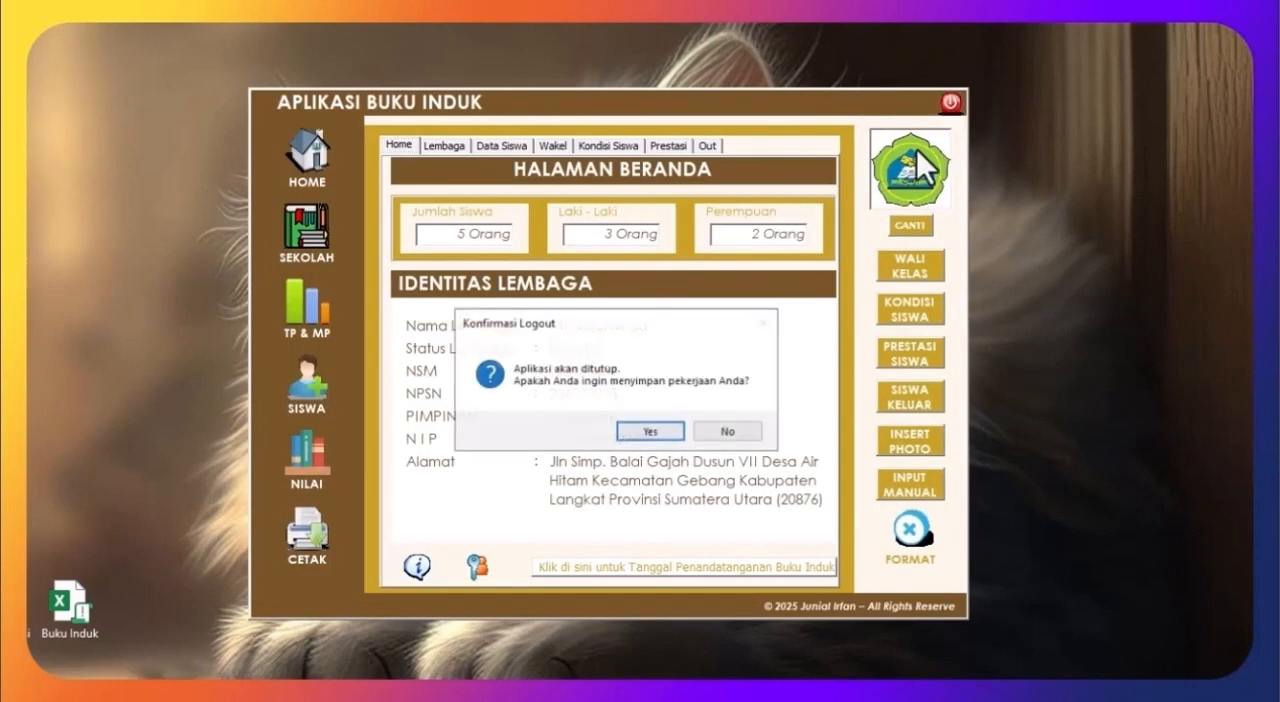
click(650, 431)
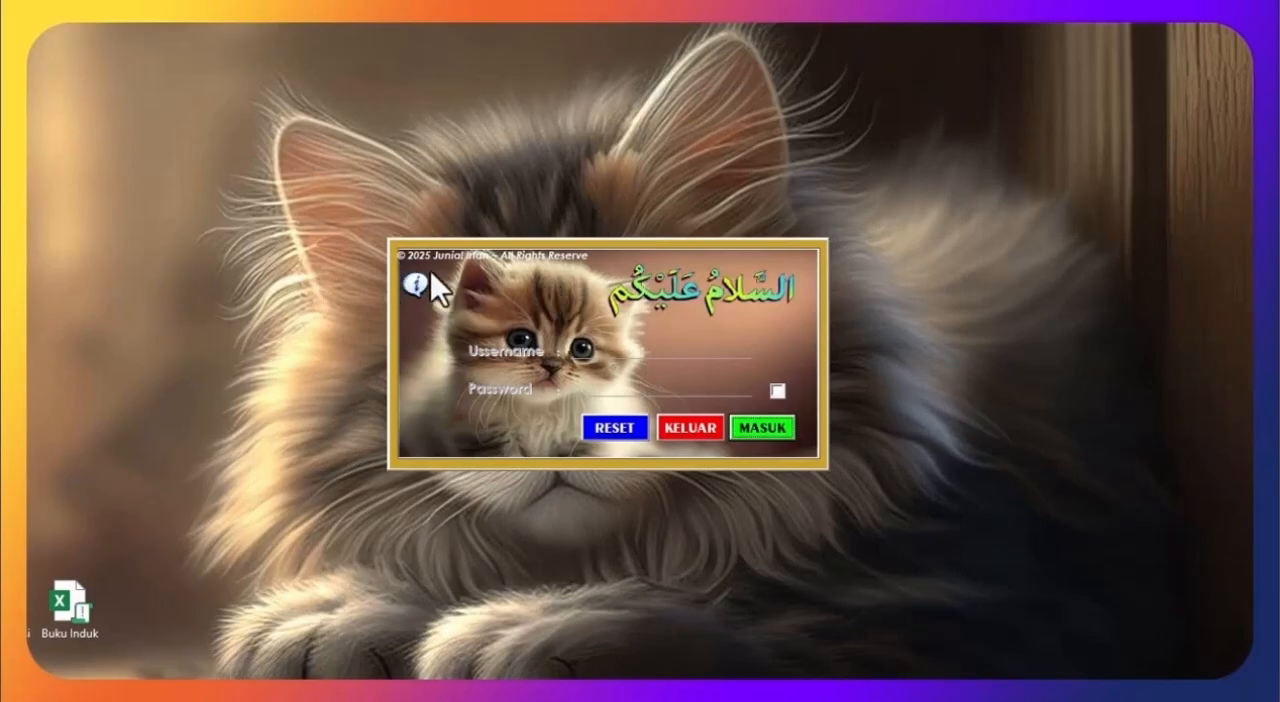
click(748, 425)
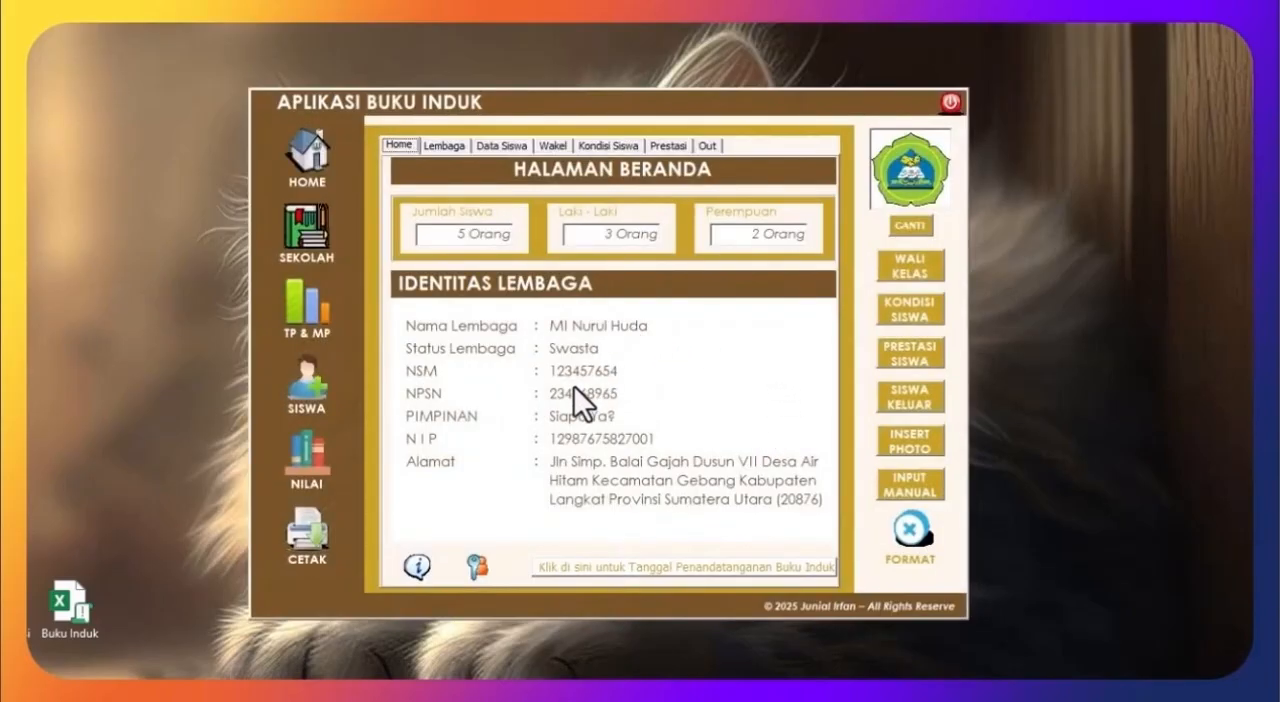
Step: Set the Buku Induk signing date on the home page to "Gebang, 12 Juni 2025"
click(661, 572)
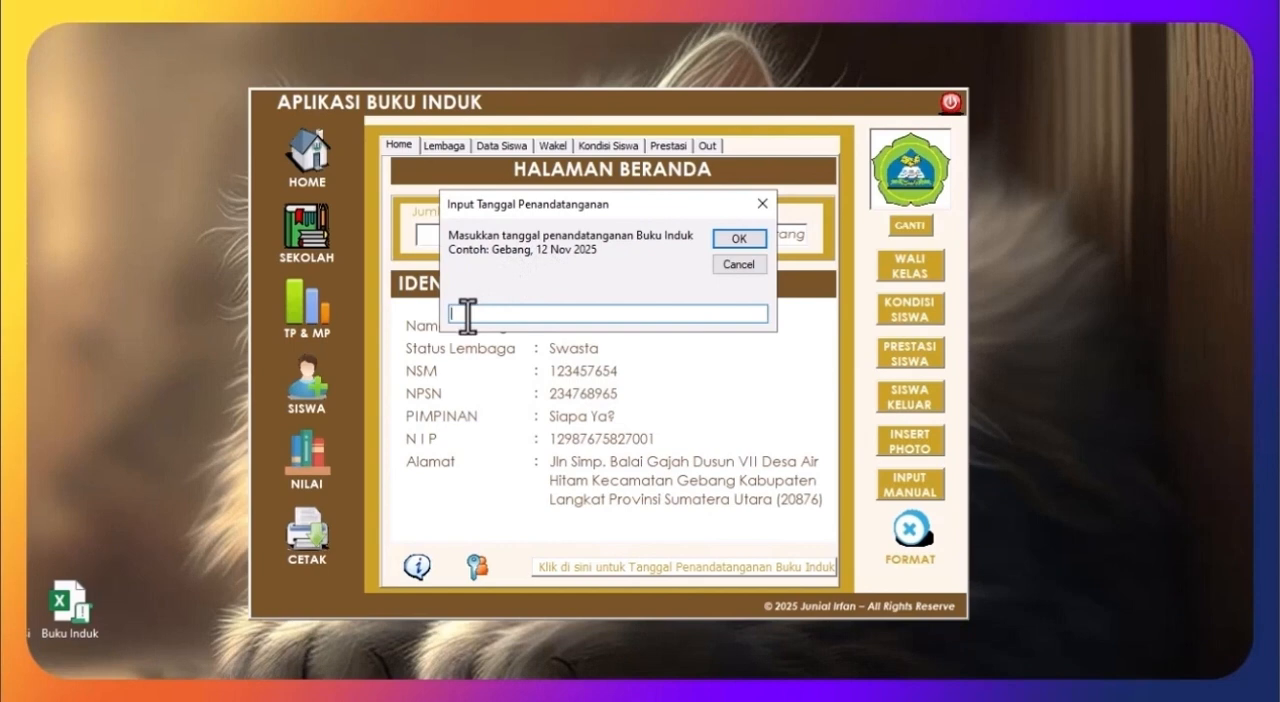
text(Gebang, 12 Juni 2025)
click(749, 239)
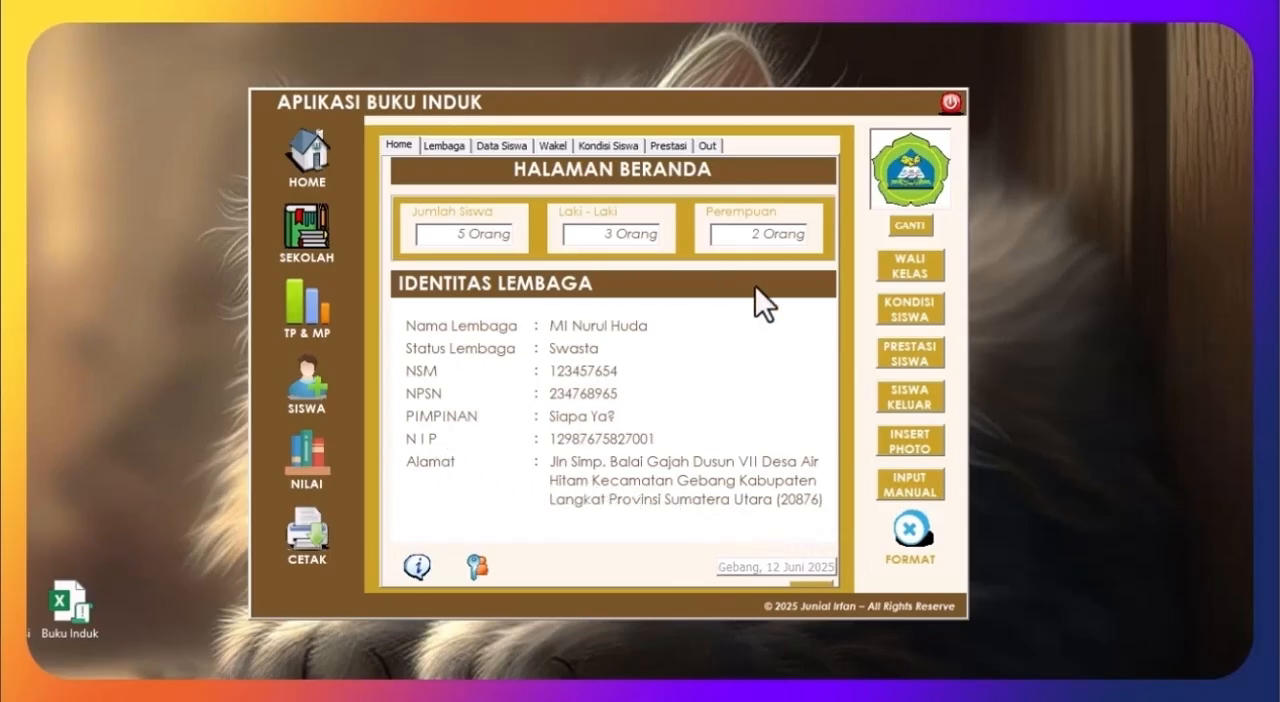
Step: Open the Buku Induk save and print form, choose the first listed student and generate that student's data and photos
click(321, 530)
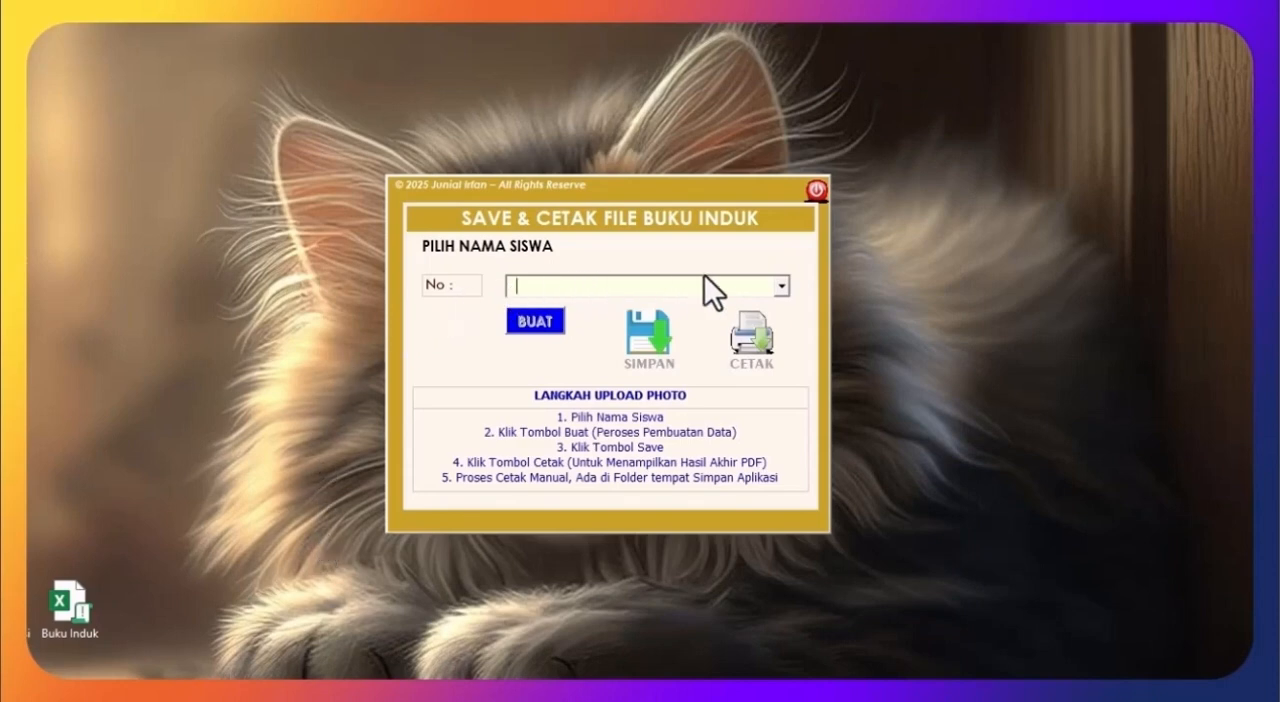
click(781, 287)
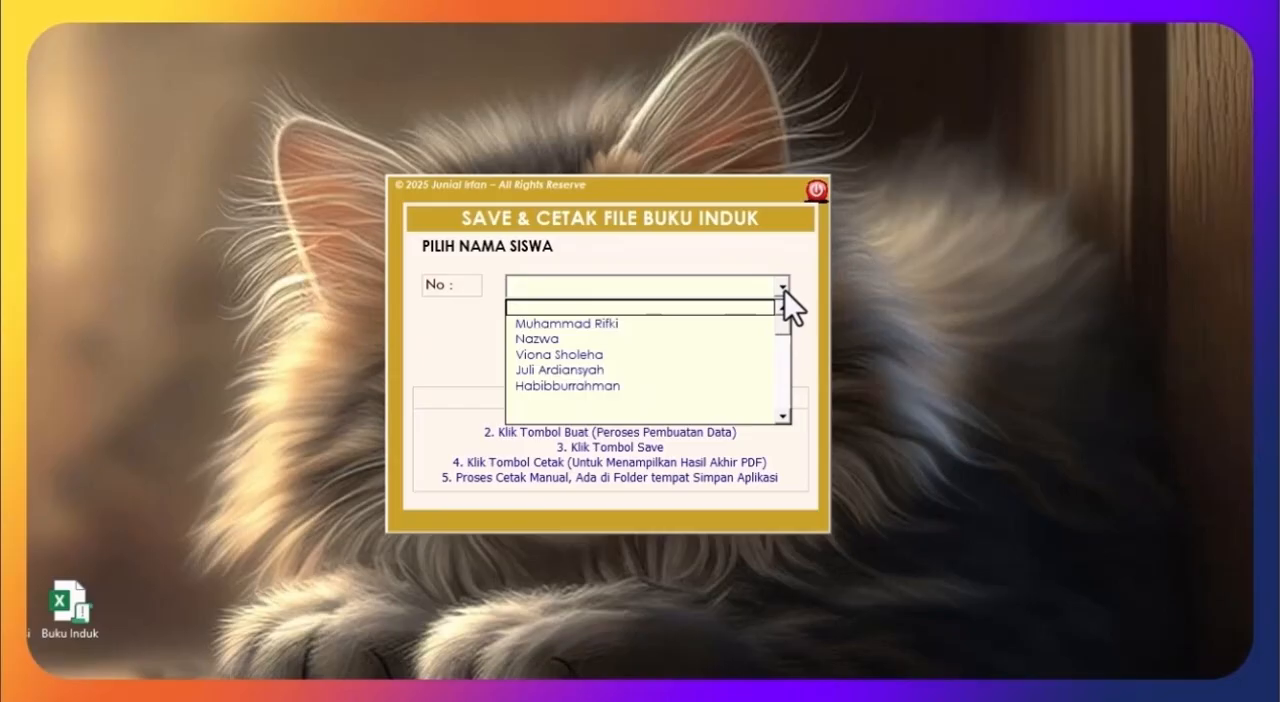
click(637, 323)
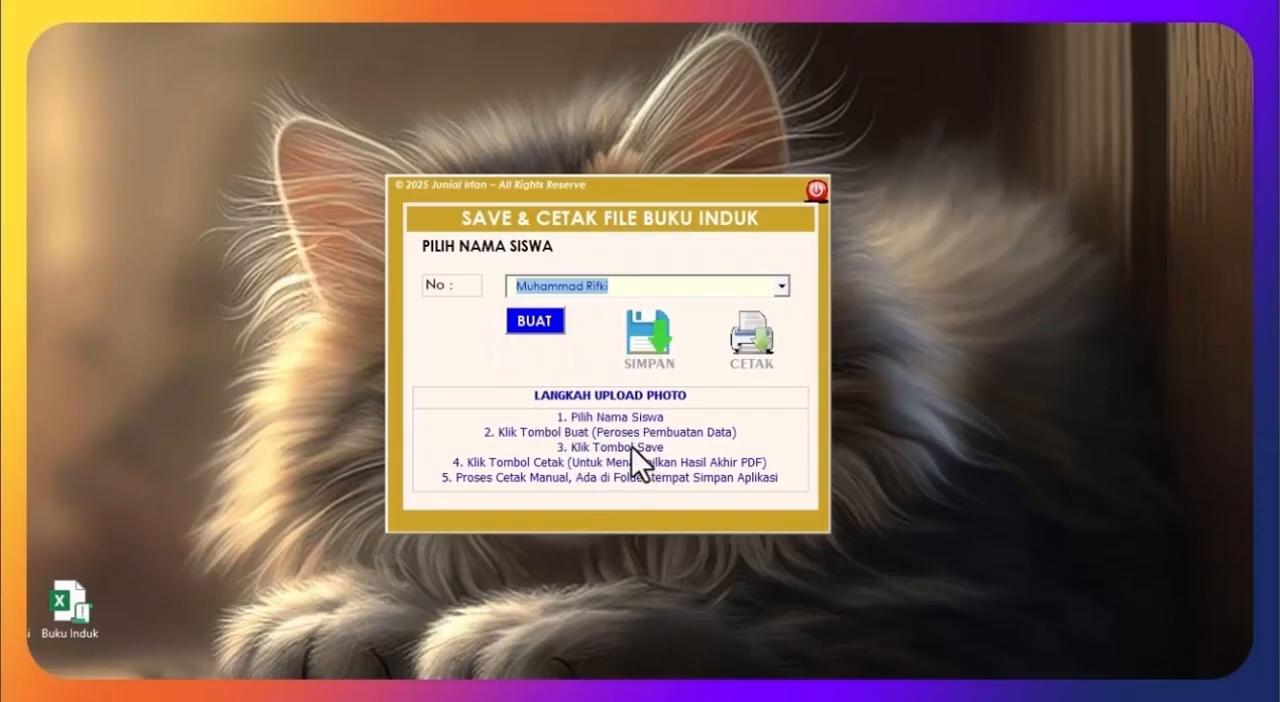
click(535, 322)
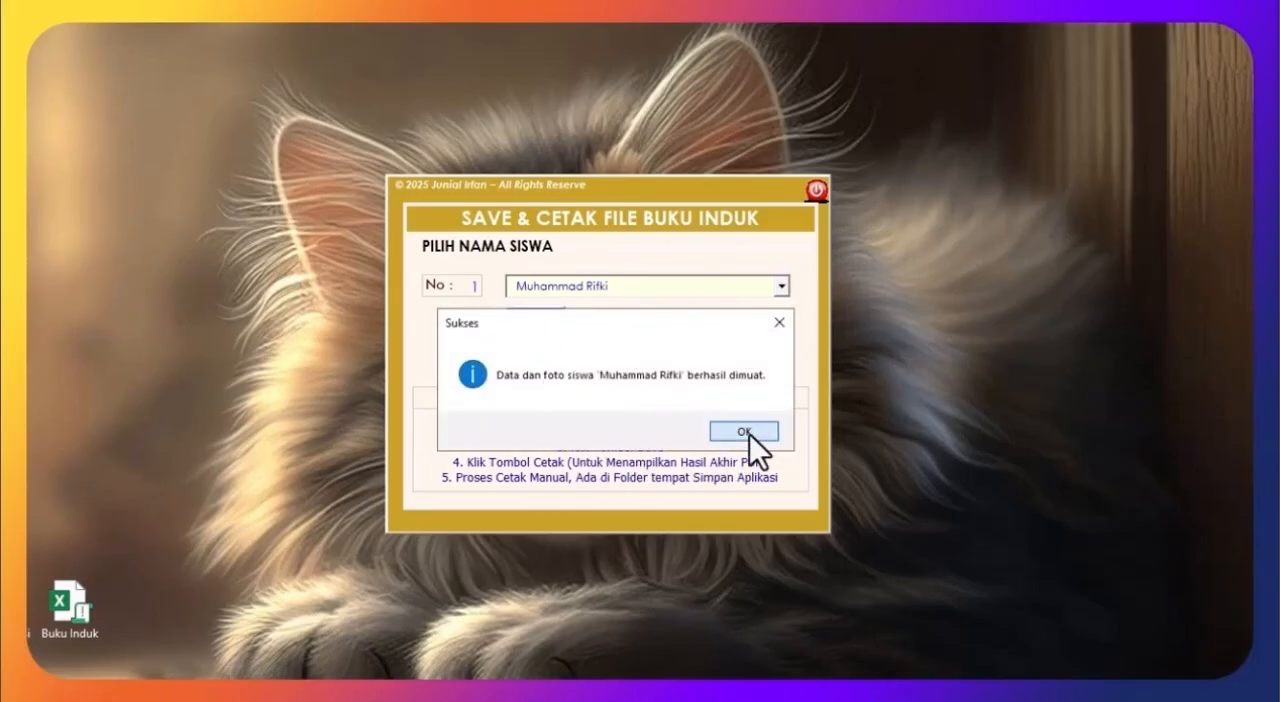
click(744, 431)
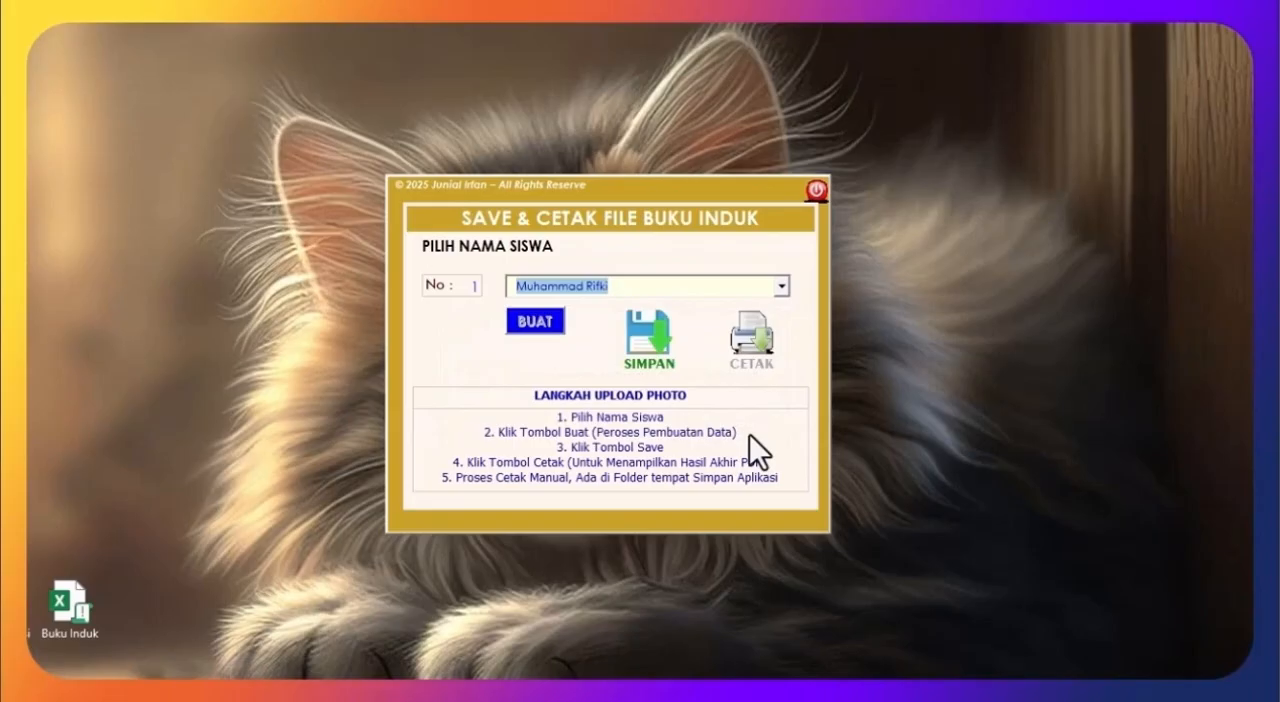
Step: Save the student's Buku Induk file and open its PDF for printing, accepting the print instructions
click(660, 342)
click(757, 345)
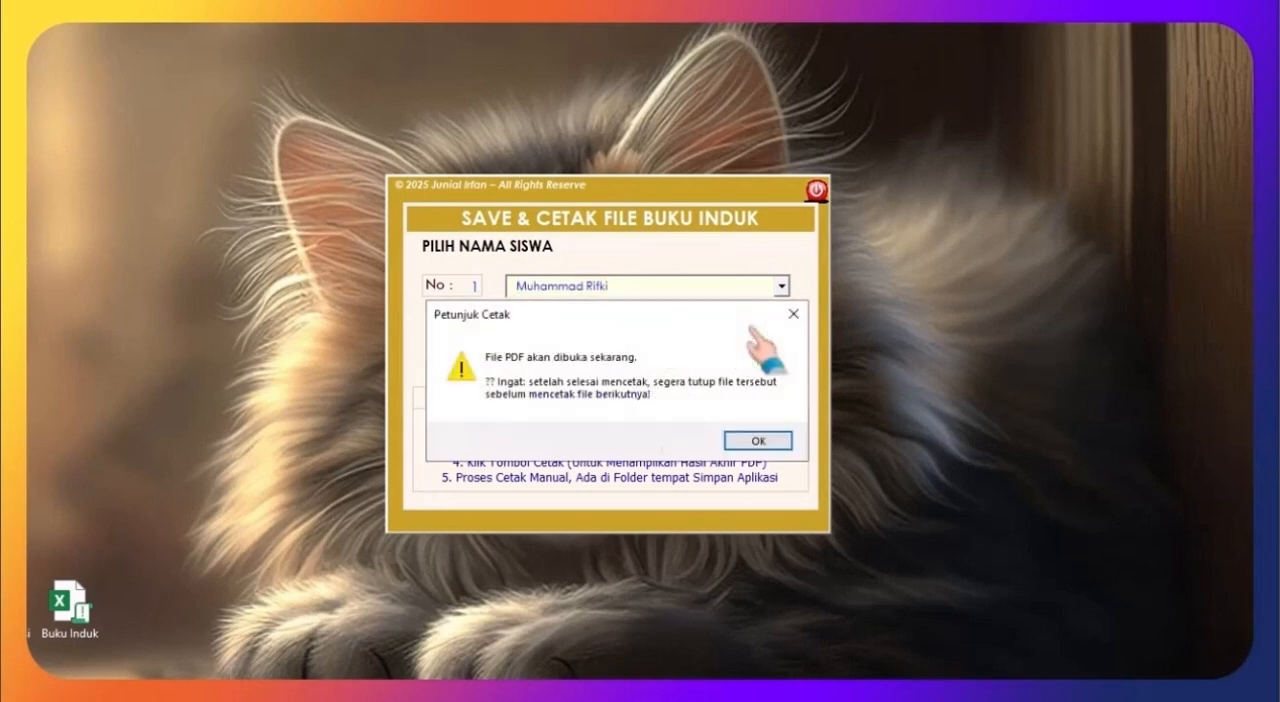
click(752, 446)
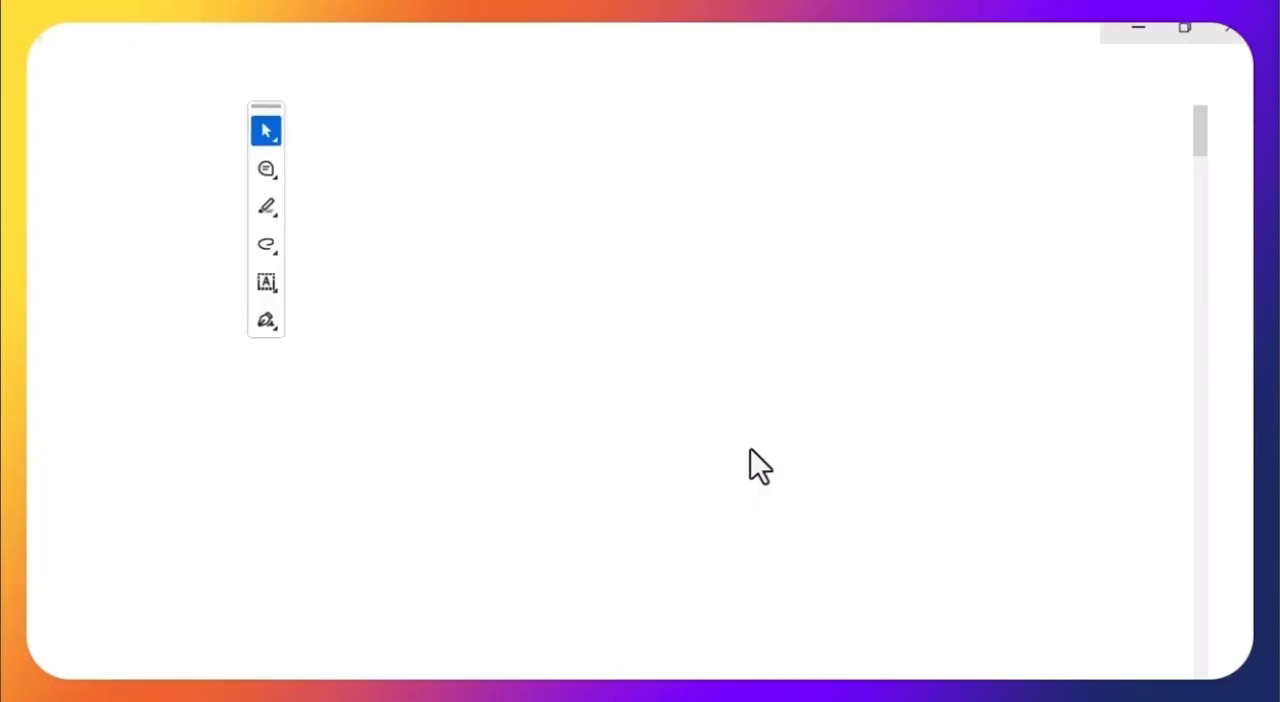
Step: Review the six-page PDF, examining the student's personal data, health, achievements, attitude descriptions, photos, signing date and grade table
scroll(770, 408, down, 3)
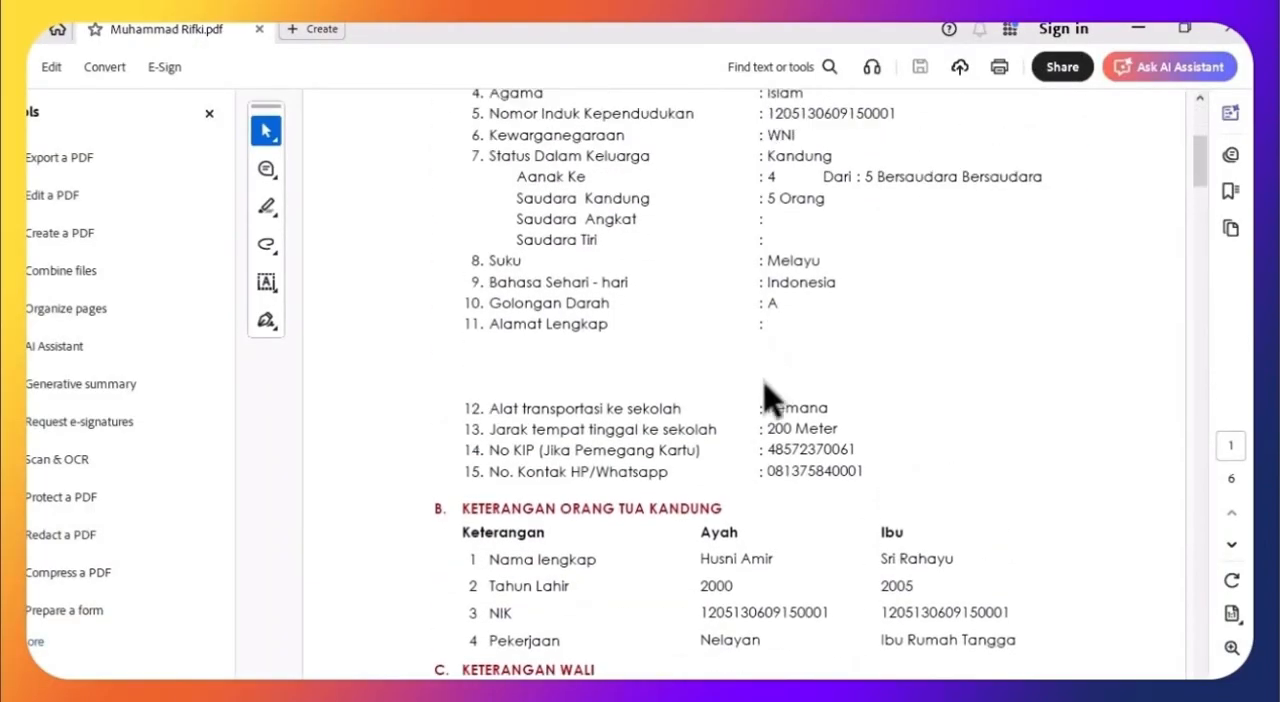
scroll(766, 414, down, 9)
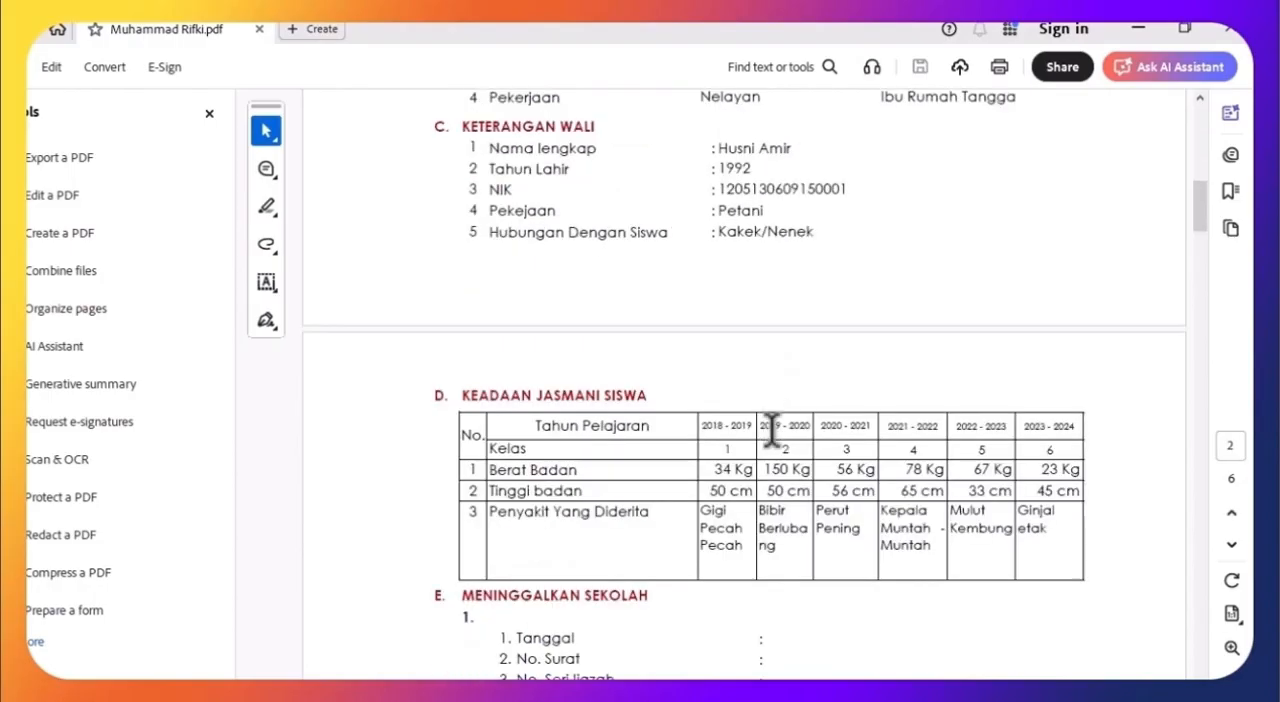
scroll(771, 423, down, 4)
scroll(767, 449, down, 15)
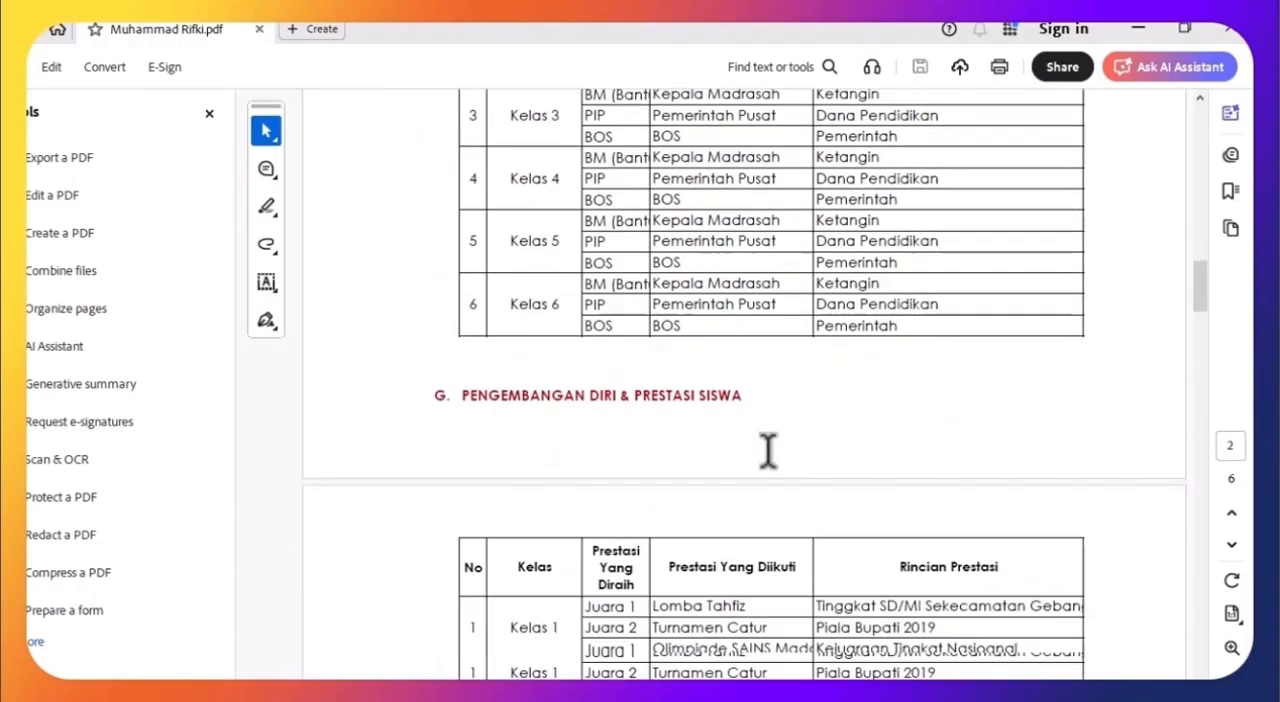
scroll(771, 465, down, 3)
scroll(766, 449, up, 8)
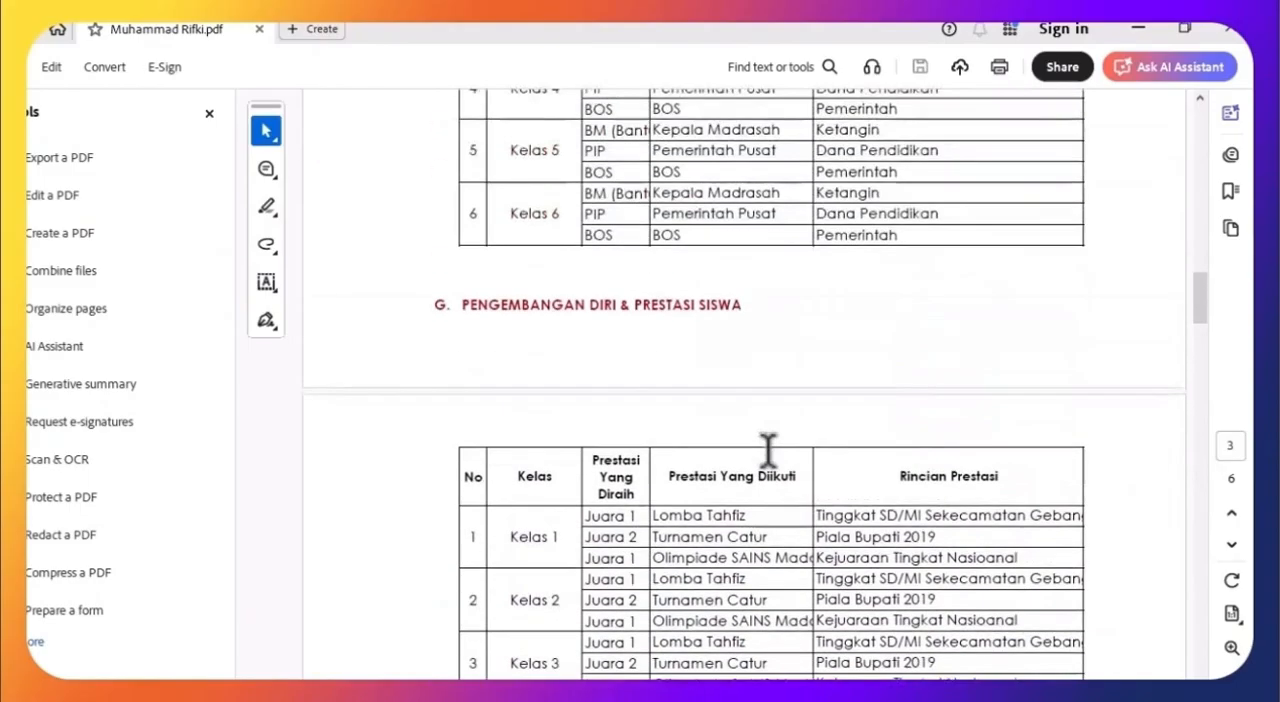
scroll(767, 452, down, 12)
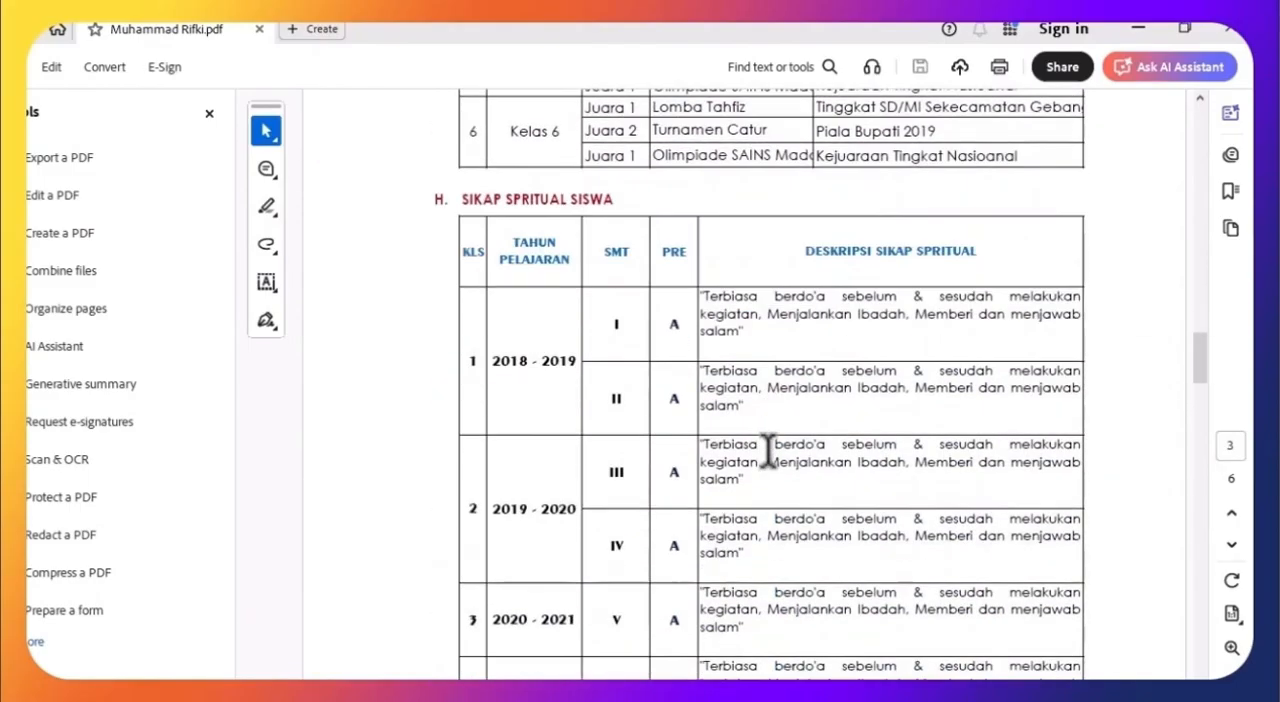
scroll(785, 435, down, 10)
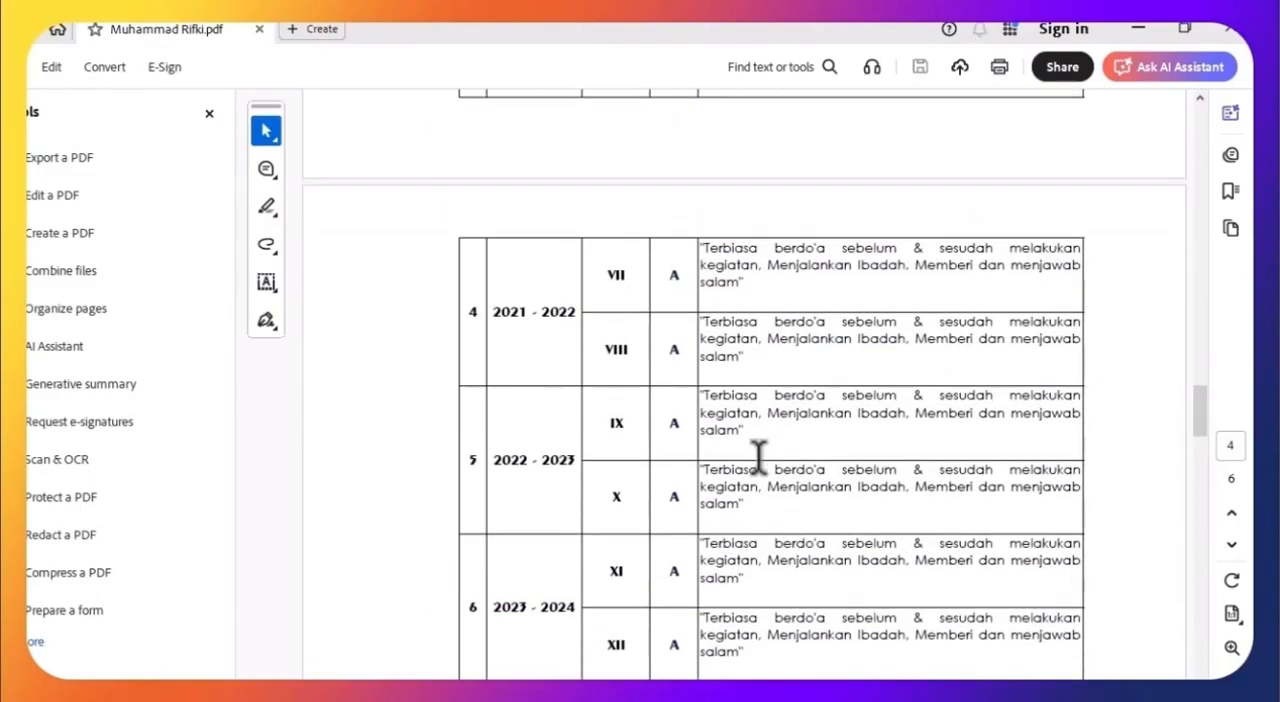
scroll(760, 460, down, 12)
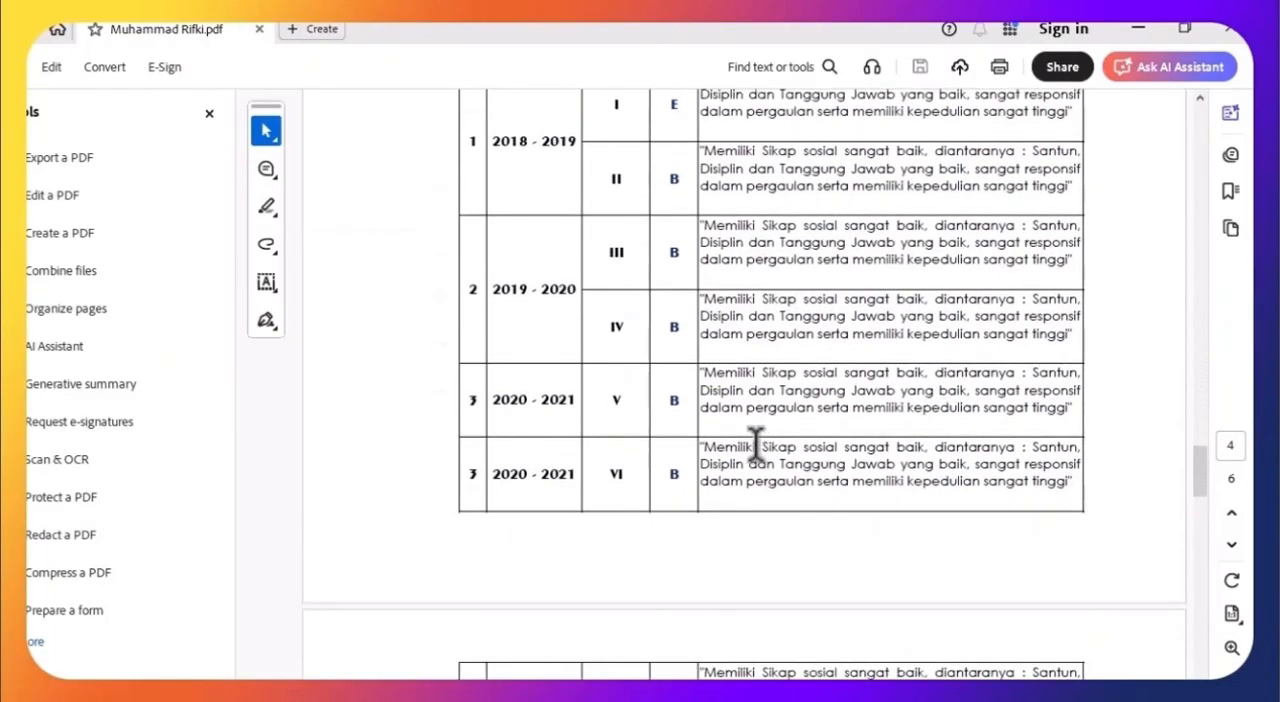
scroll(770, 465, down, 10)
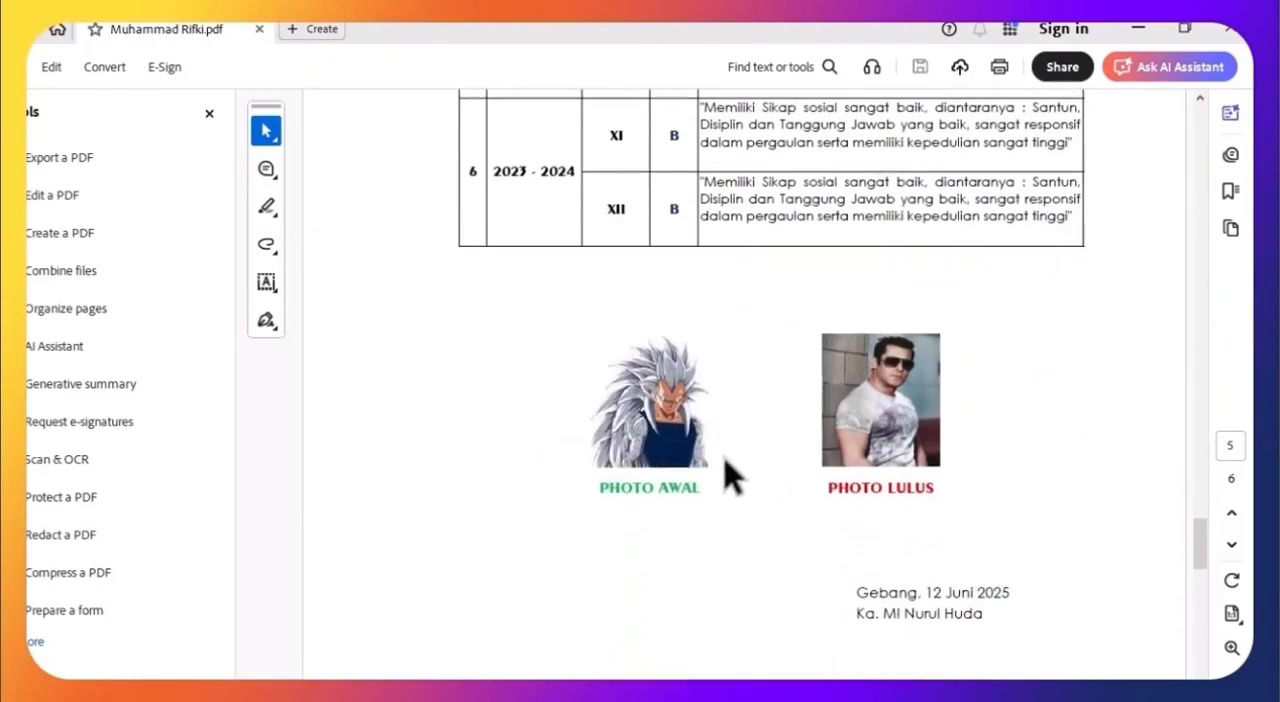
scroll(780, 460, down, 10)
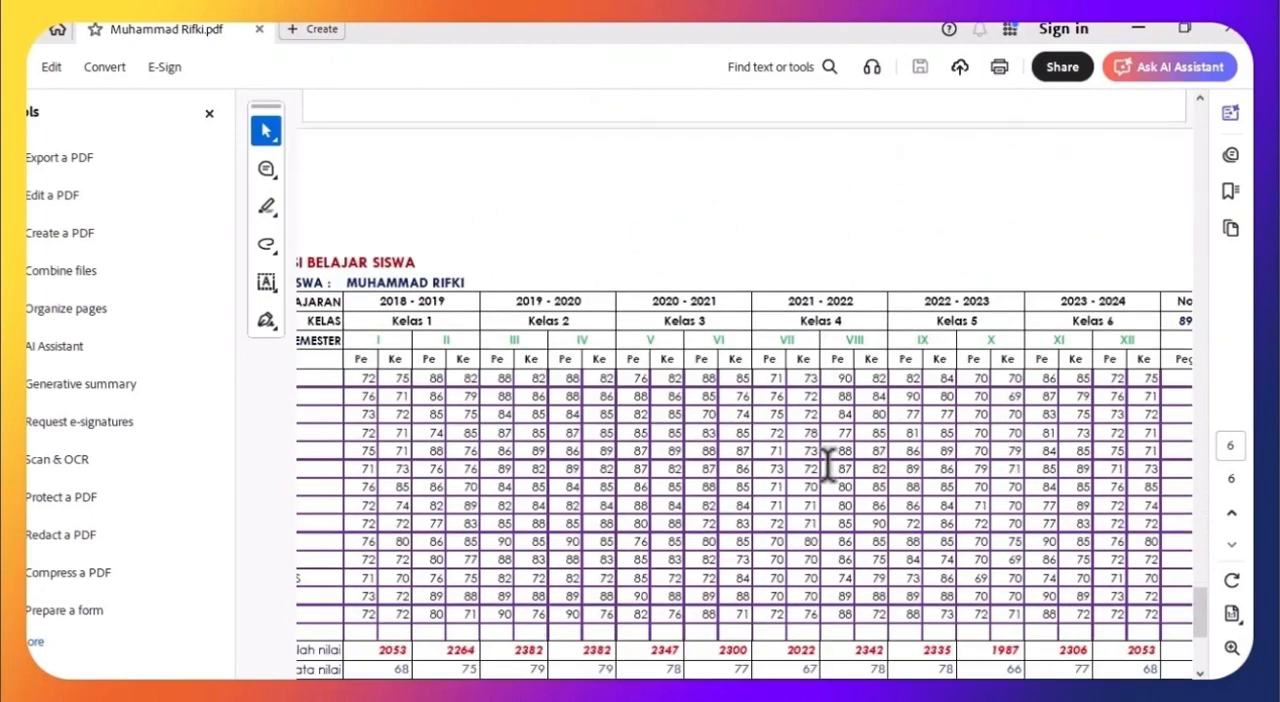
scroll(785, 450, down, 5)
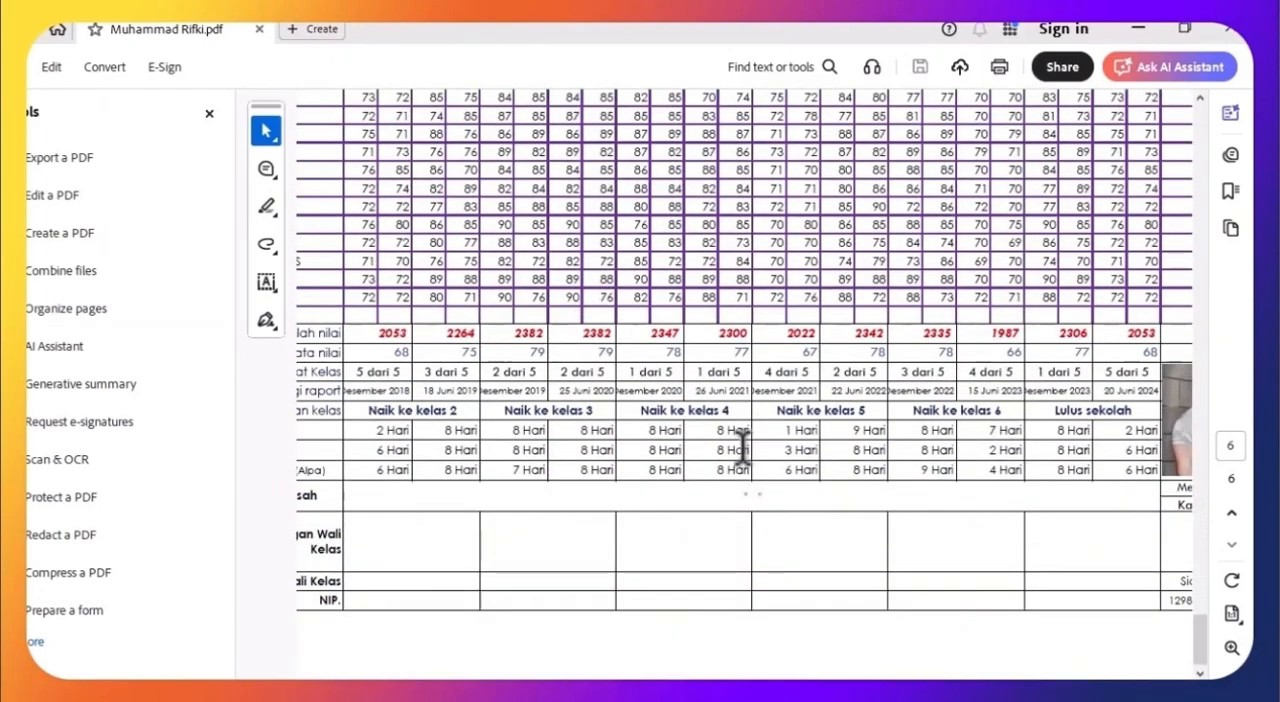
scroll(742, 445, down, 3)
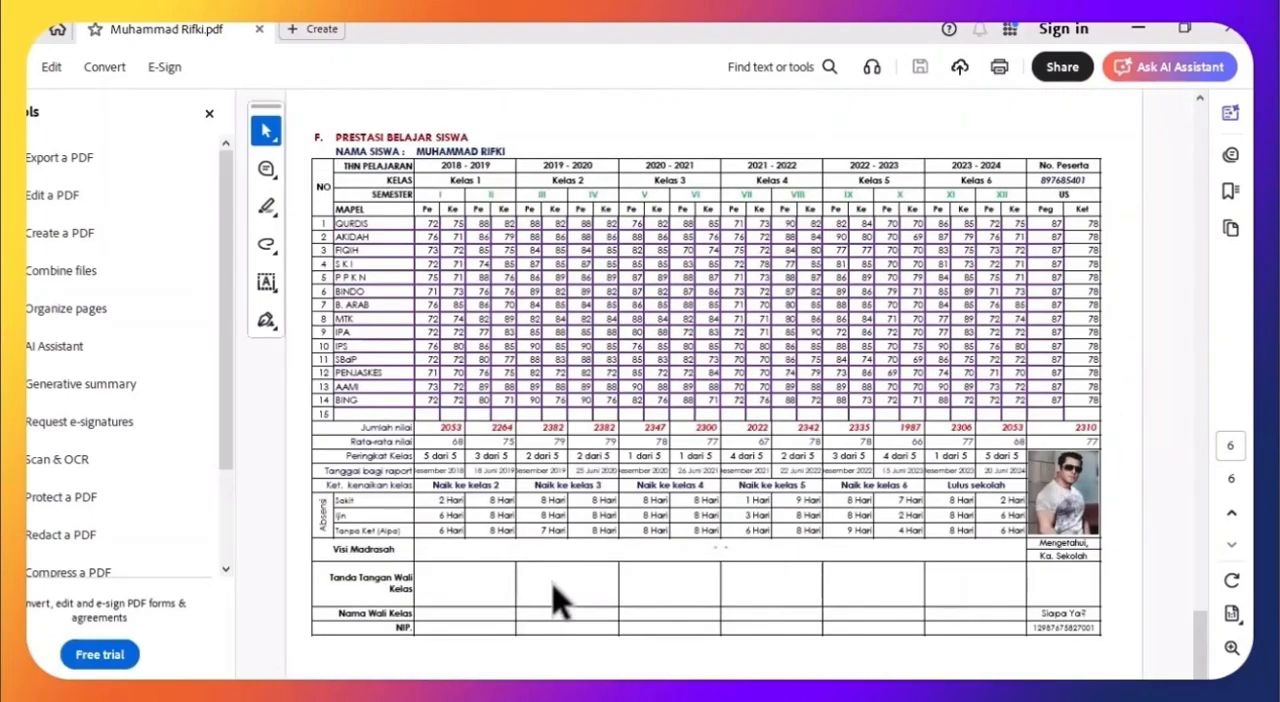
scroll(777, 535, up, 2)
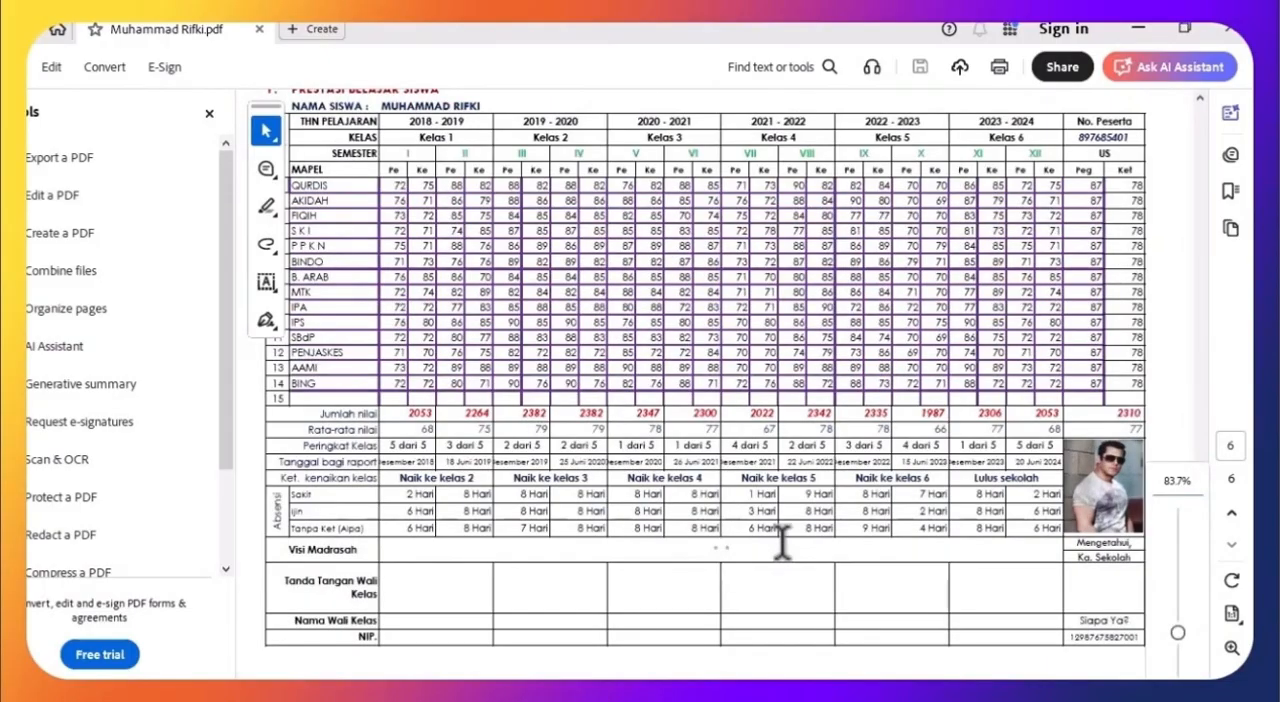
scroll(783, 545, up, 10)
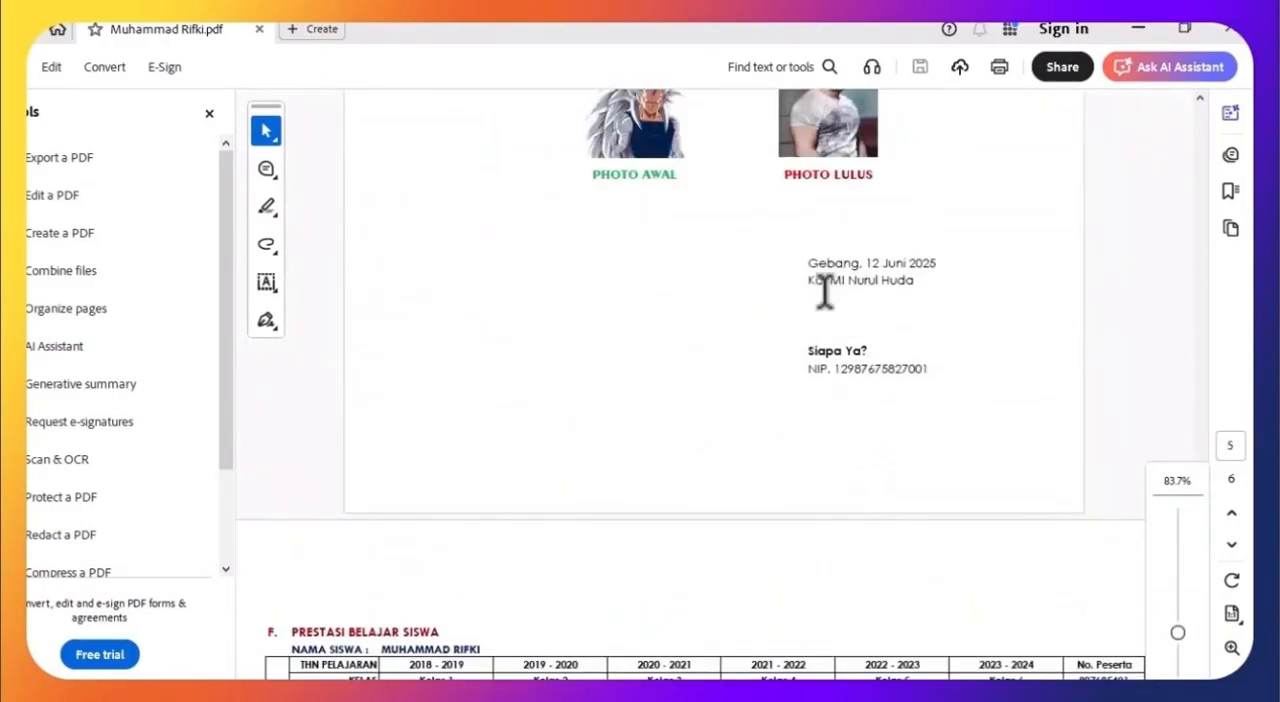
scroll(824, 290, up, 10)
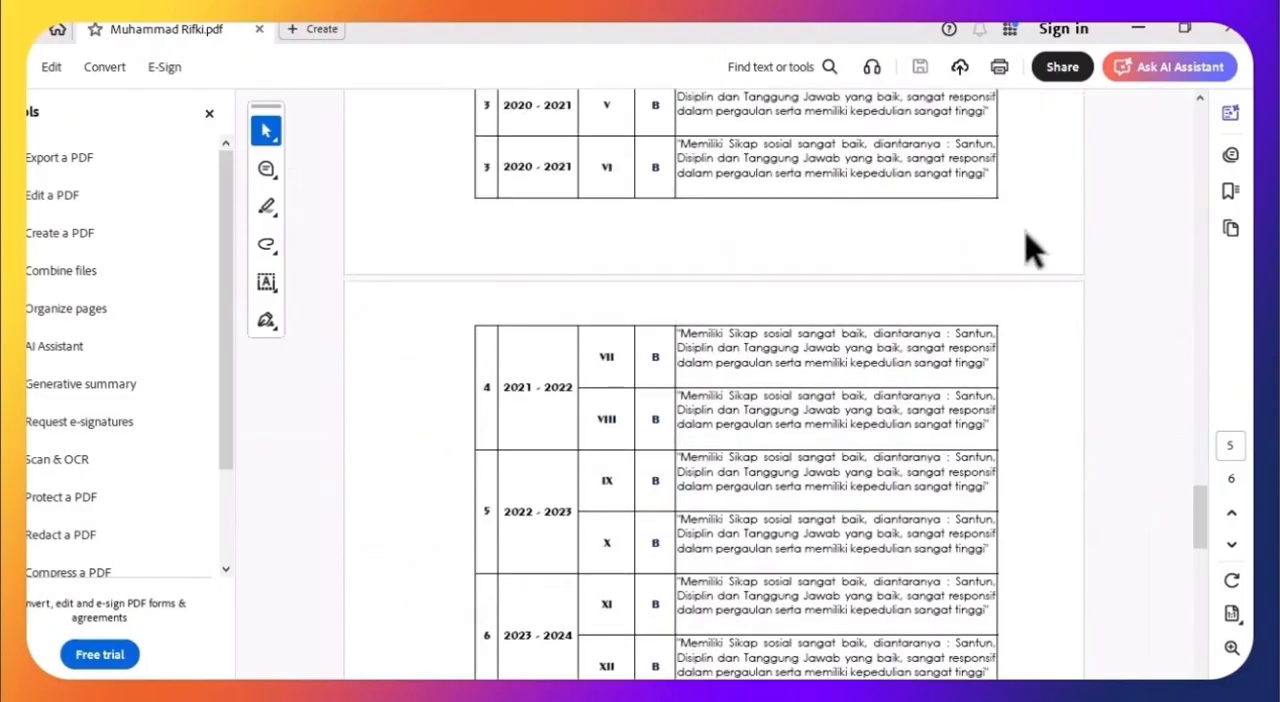
scroll(1026, 232, up, 5)
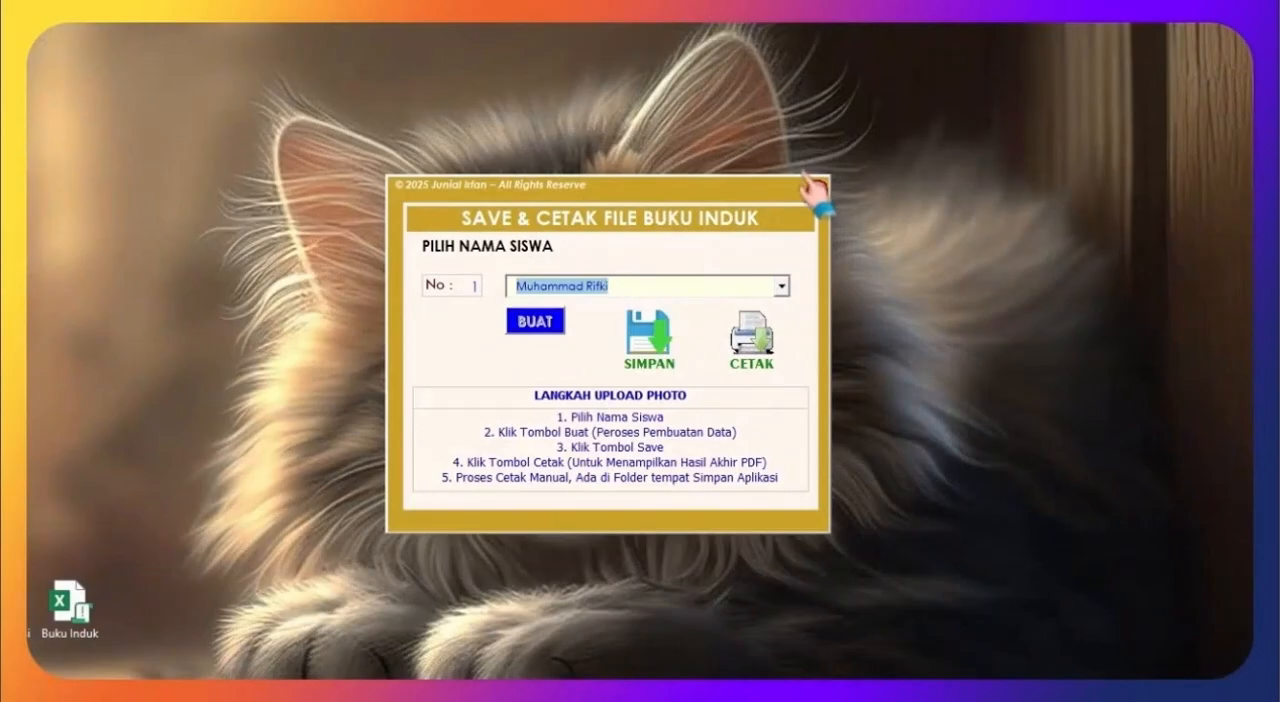
Step: Close the save and print form, log out of the Buku Induk application and exit it from the login window
click(808, 180)
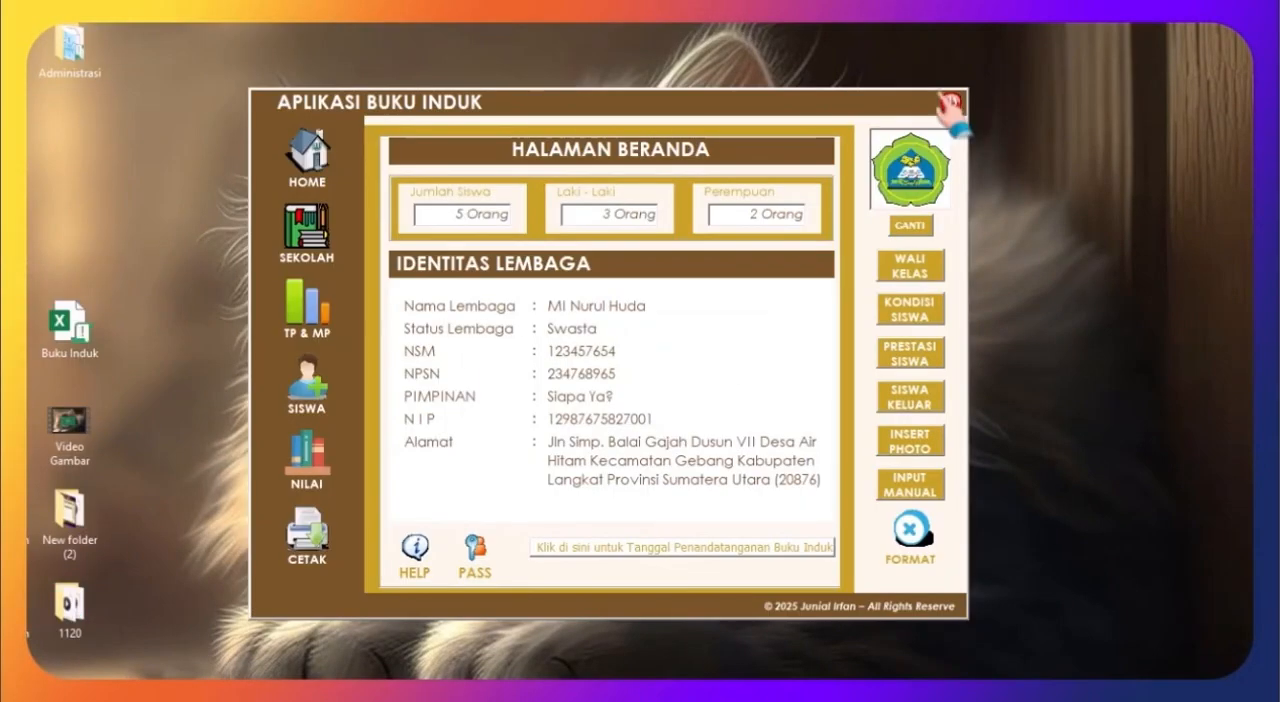
click(950, 103)
click(629, 431)
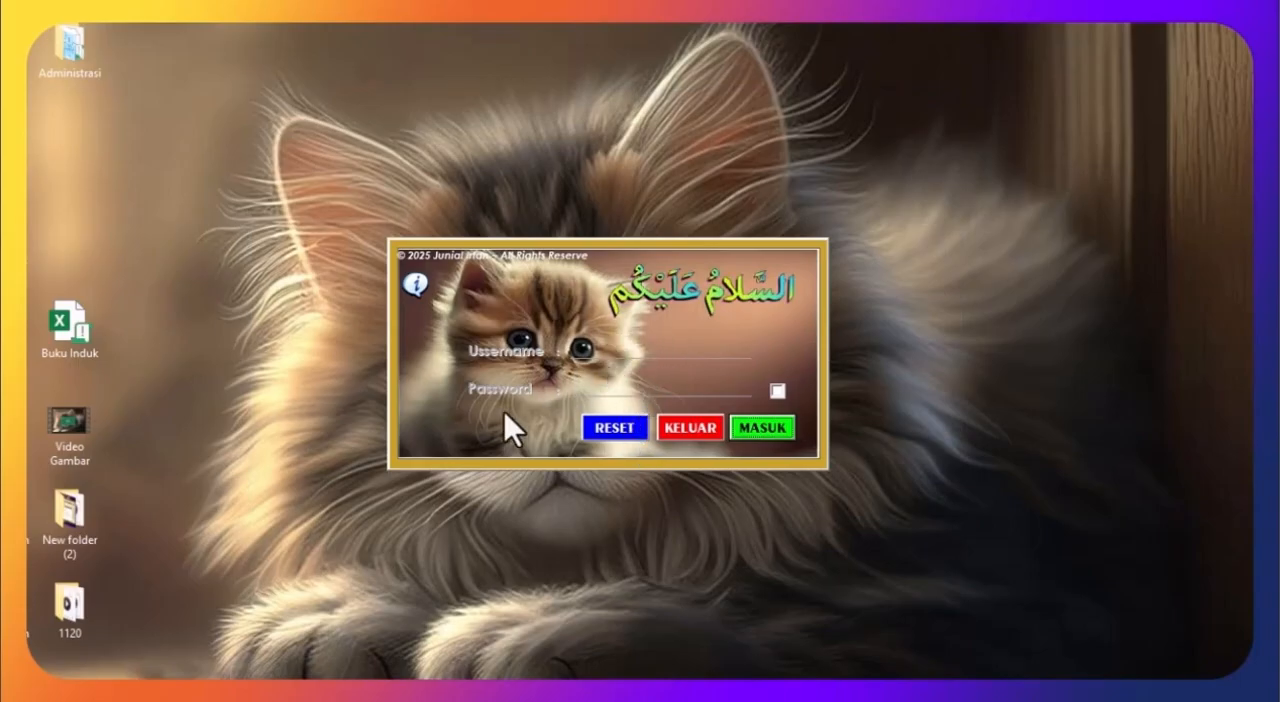
click(669, 411)
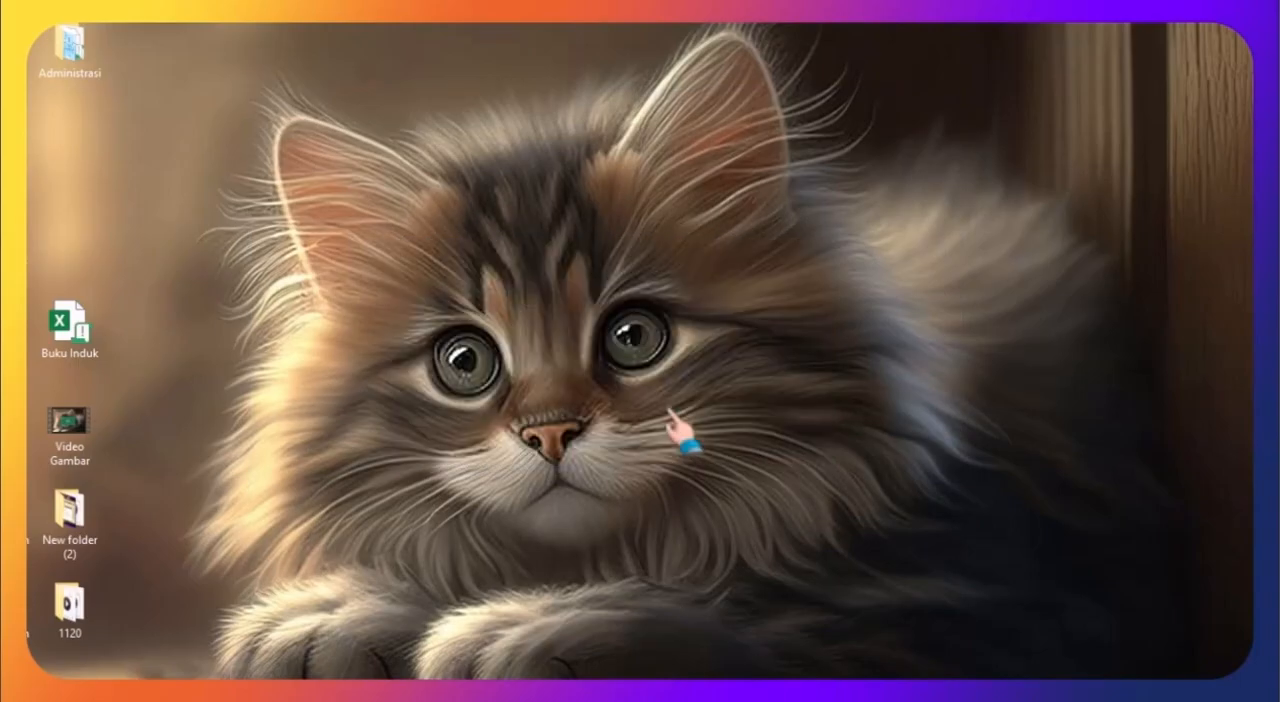